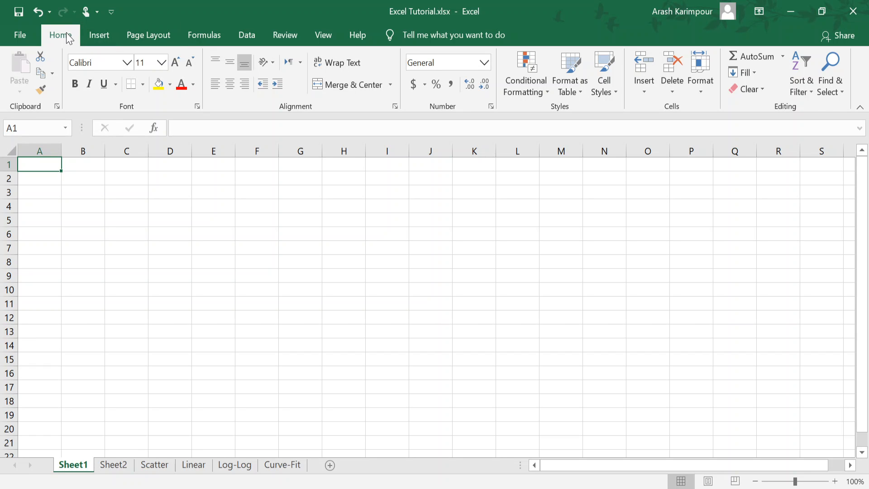
Step: Look through the ribbon's insert, page layout, formula, data, review and view commands, returning to the home commands
{"action": "left_click", "coordinate": [98, 36]}
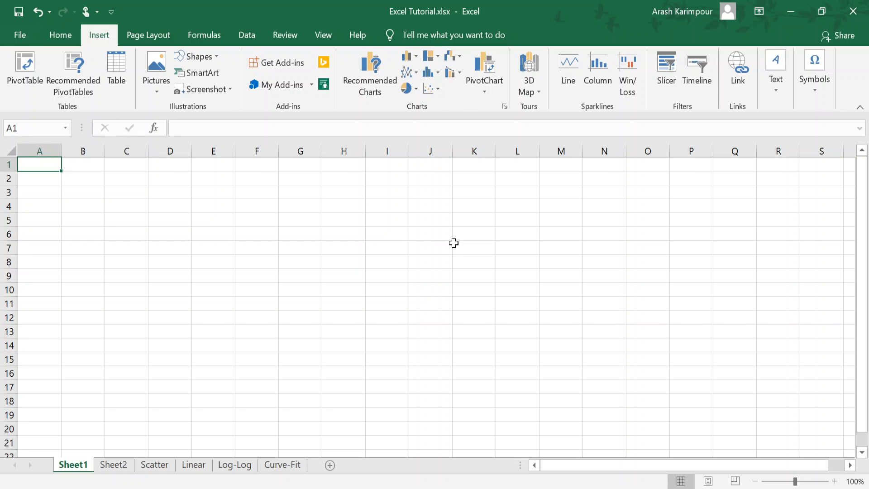
{"action": "left_click", "coordinate": [146, 35]}
{"action": "left_click", "coordinate": [202, 34]}
{"action": "left_click", "coordinate": [250, 35]}
{"action": "left_click", "coordinate": [277, 37]}
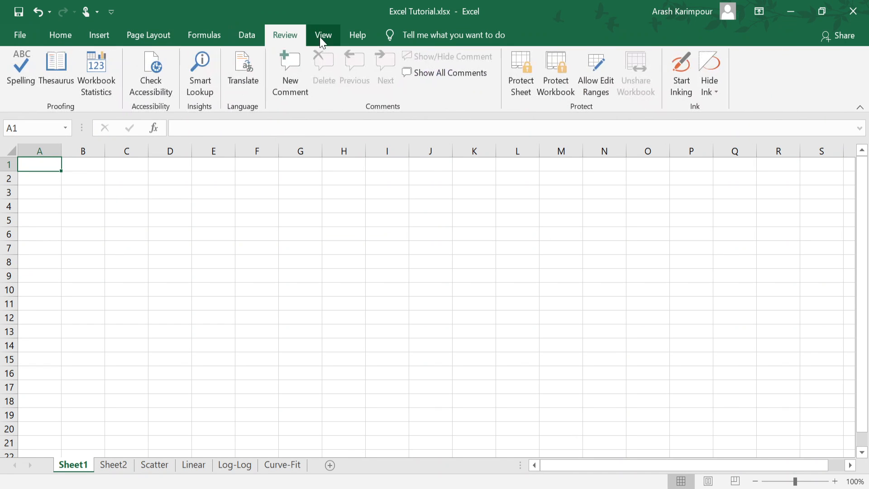
{"action": "left_click", "coordinate": [323, 36]}
{"action": "left_click", "coordinate": [61, 36]}
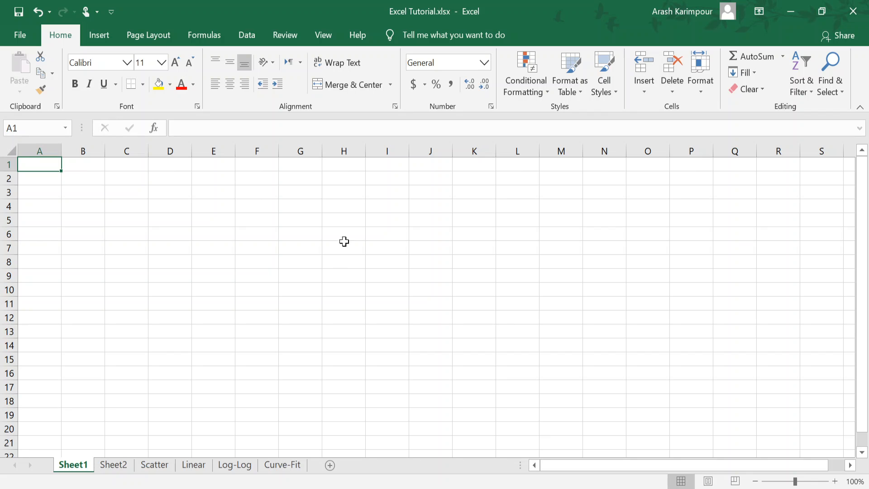
Step: Select individual cells in columns A to D across rows 1 to 3, ending on B2, to examine their cell references
{"action": "left_click", "coordinate": [70, 165]}
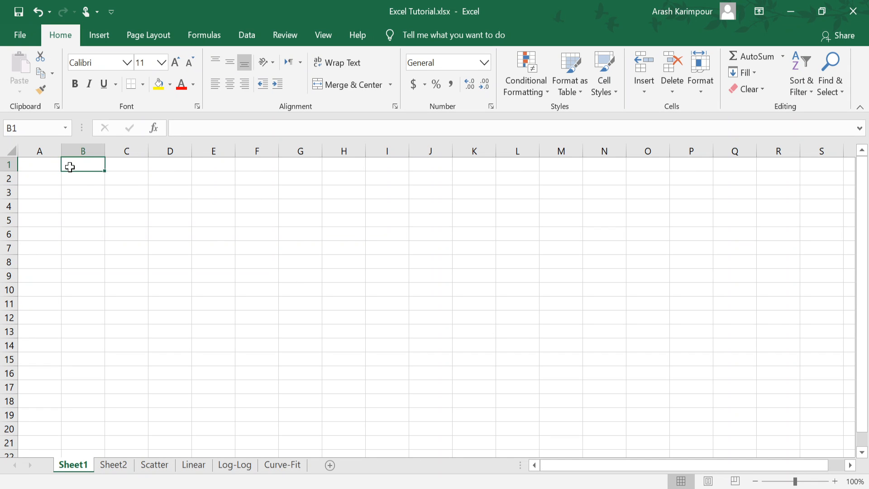
{"action": "left_click", "coordinate": [133, 164]}
{"action": "left_click", "coordinate": [33, 165]}
{"action": "left_click", "coordinate": [32, 178]}
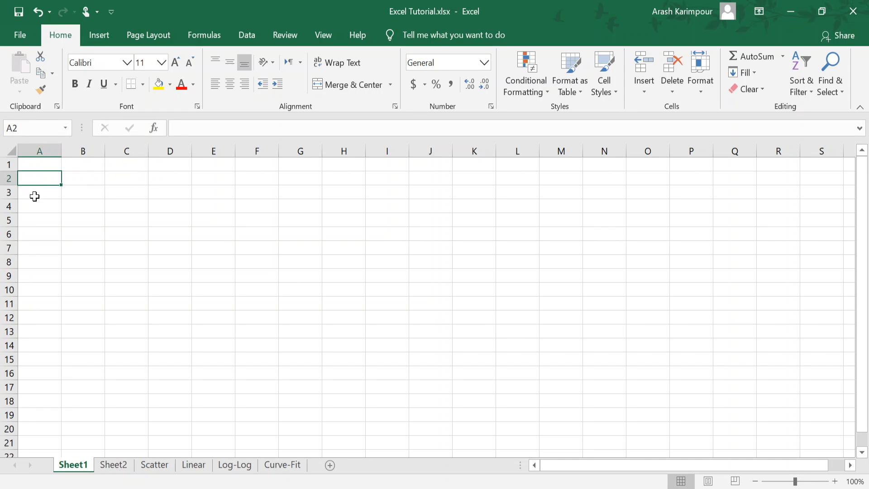
{"action": "left_click", "coordinate": [34, 196]}
{"action": "left_click", "coordinate": [75, 190]}
{"action": "left_click", "coordinate": [82, 179]}
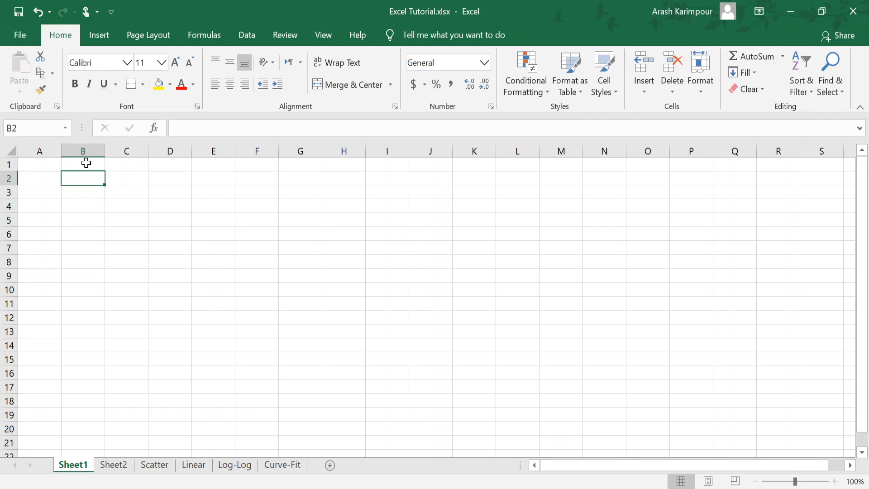
{"action": "left_click", "coordinate": [86, 162]}
{"action": "left_click", "coordinate": [142, 166]}
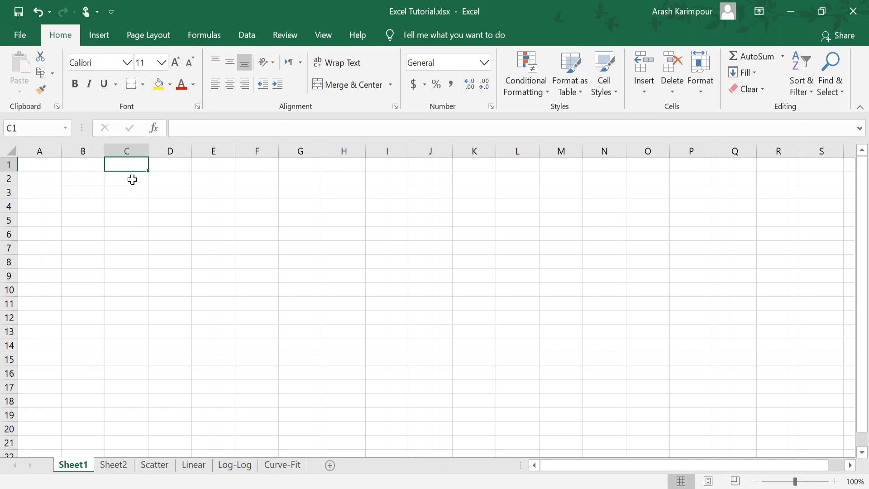
{"action": "left_click", "coordinate": [160, 176]}
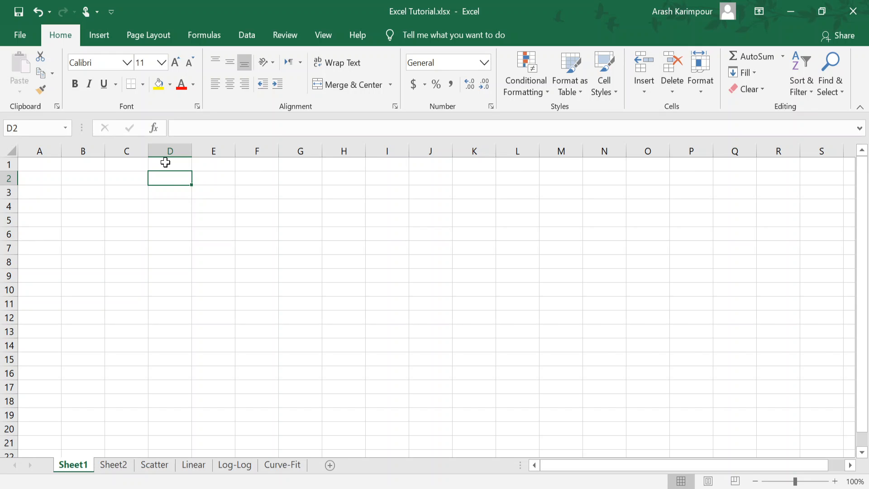
{"action": "left_click", "coordinate": [165, 162]}
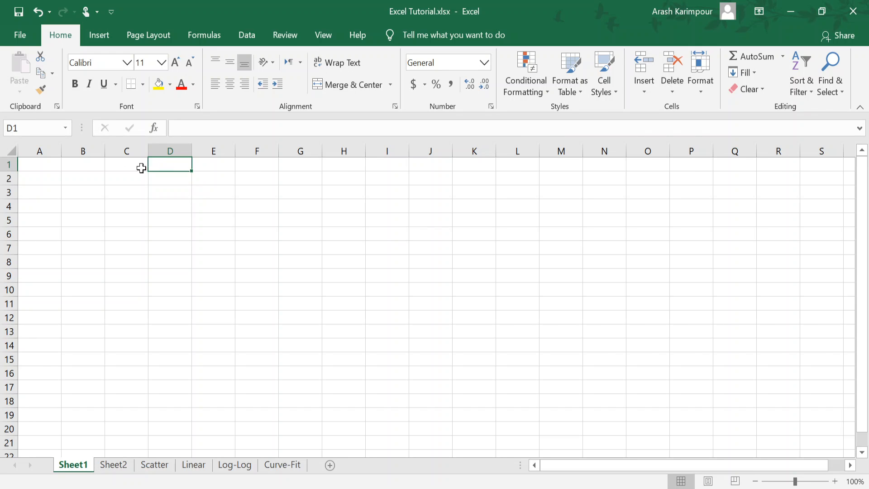
{"action": "left_click", "coordinate": [52, 164]}
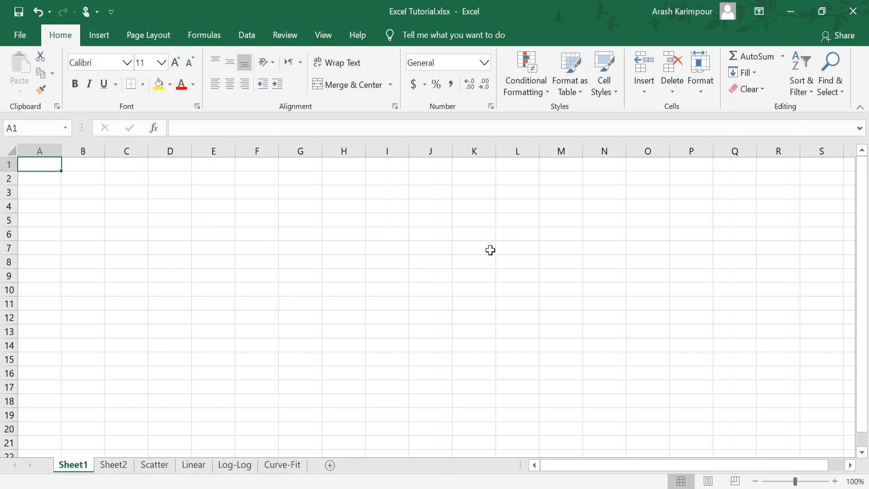
{"action": "left_click", "coordinate": [48, 178]}
{"action": "left_click", "coordinate": [48, 166]}
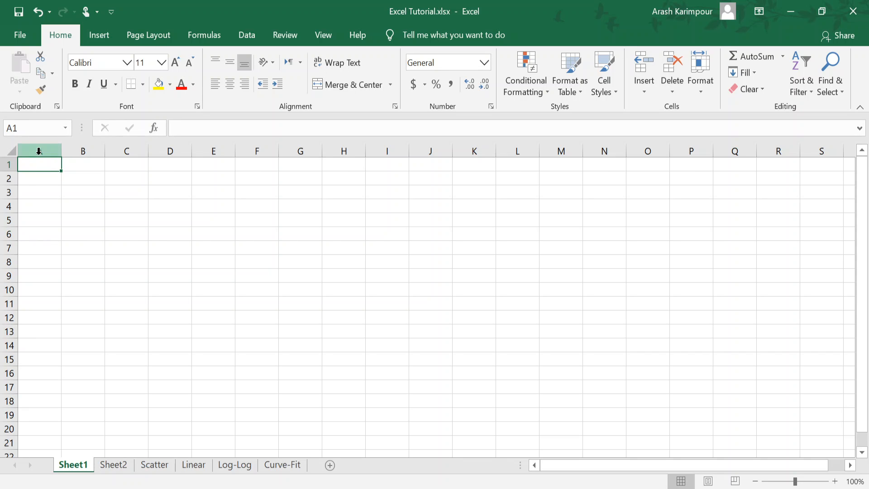
{"action": "left_click", "coordinate": [86, 179]}
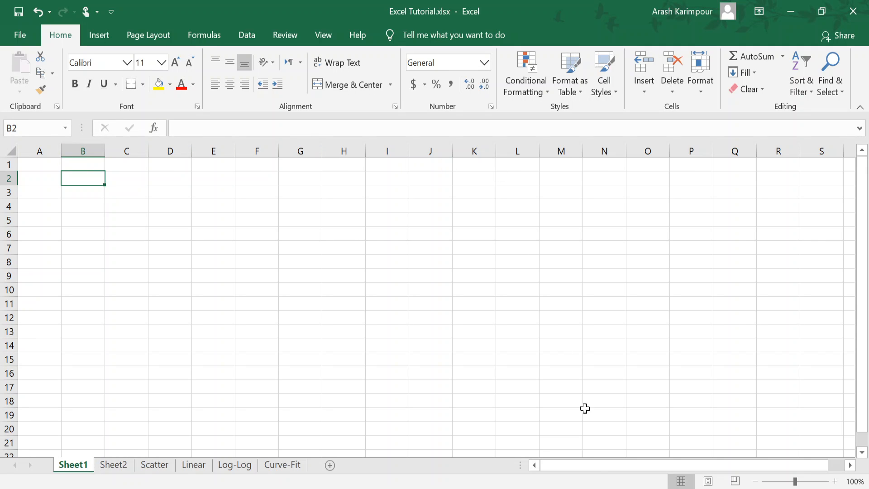
Step: Examine the column lettering beyond Z and the row numbering further down Sheet1, returning to cell A1
{"action": "left_click_drag", "start_coordinate": [596, 468], "coordinate": [630, 466]}
{"action": "left_click_drag", "start_coordinate": [852, 467], "coordinate": [851, 467]}
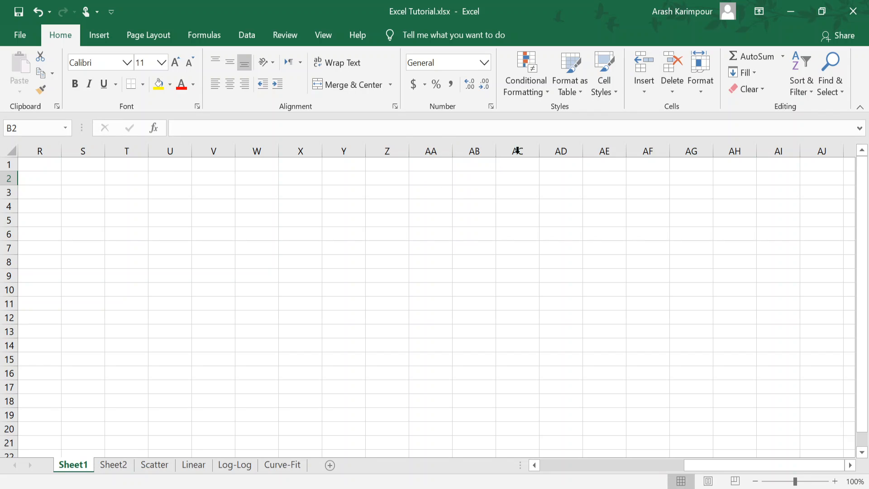
{"action": "left_click_drag", "start_coordinate": [774, 466], "coordinate": [571, 468]}
{"action": "left_click", "coordinate": [40, 163]}
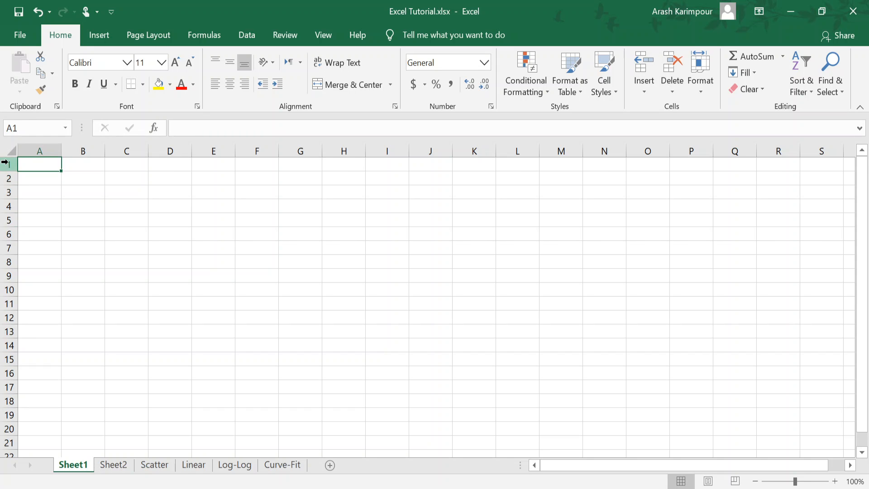
{"action": "scroll", "coordinate": [177, 288], "scroll_direction": "down", "scroll_amount": 1}
{"action": "scroll", "coordinate": [177, 289], "scroll_direction": "down", "scroll_amount": 20}
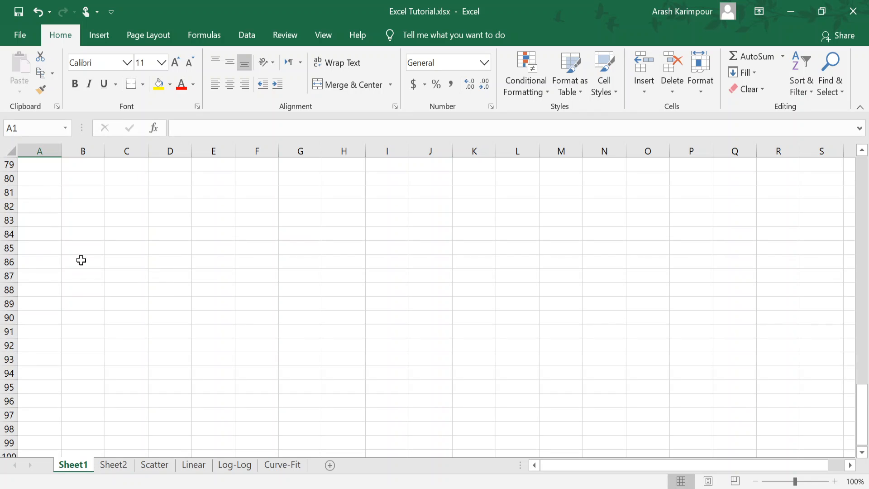
{"action": "left_click_drag", "start_coordinate": [862, 407], "coordinate": [864, 168]}
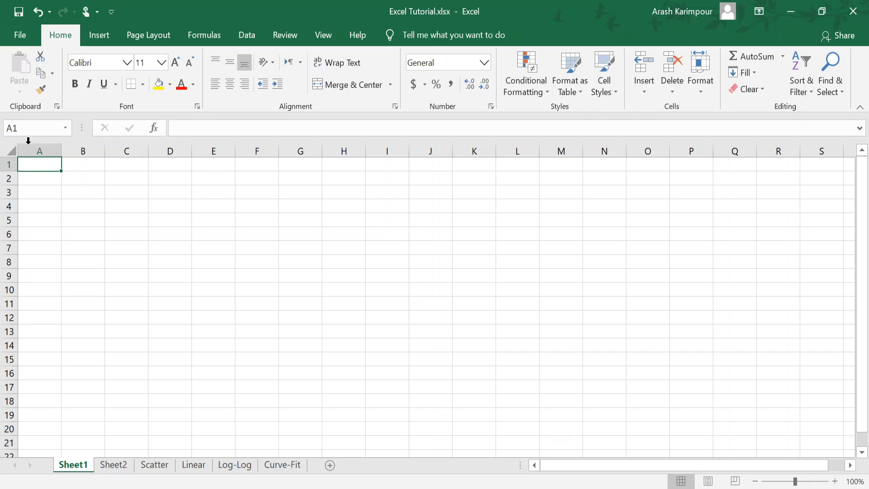
Step: Check the references of single cells between B1 and D4 by selecting them one by one, finishing on A1
{"action": "left_click", "coordinate": [76, 165]}
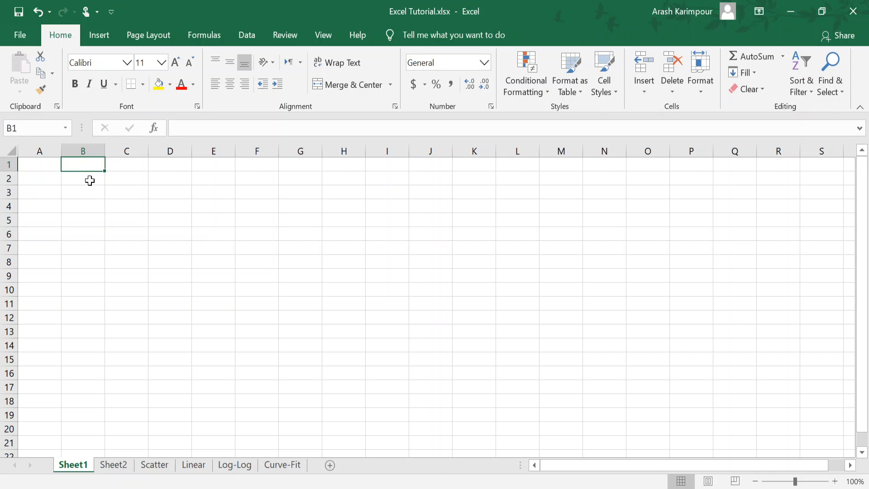
{"action": "left_click", "coordinate": [121, 194]}
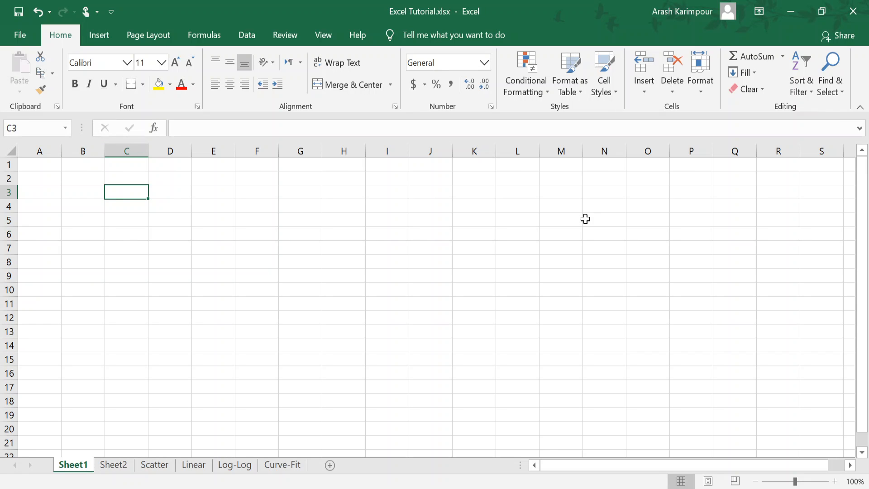
{"action": "left_click", "coordinate": [169, 202]}
{"action": "left_click", "coordinate": [159, 188]}
{"action": "left_click", "coordinate": [131, 190]}
{"action": "left_click", "coordinate": [63, 191]}
{"action": "left_click", "coordinate": [50, 188]}
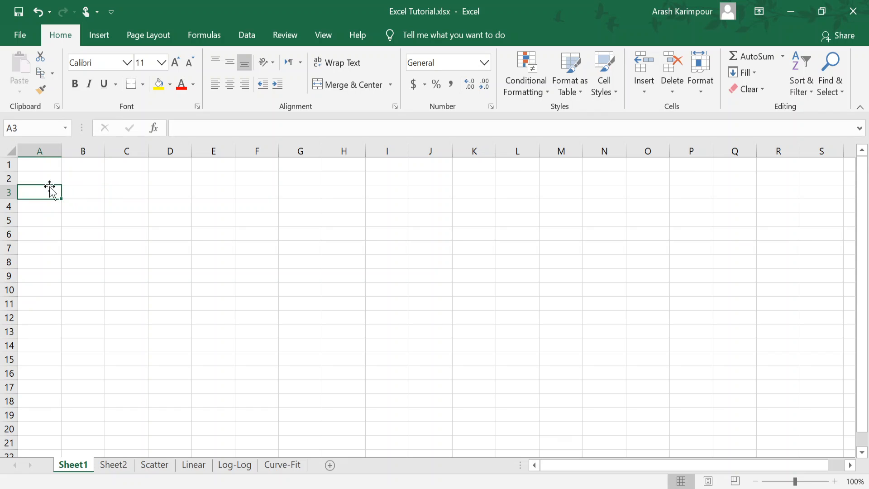
{"action": "left_click", "coordinate": [45, 176]}
{"action": "left_click", "coordinate": [43, 166]}
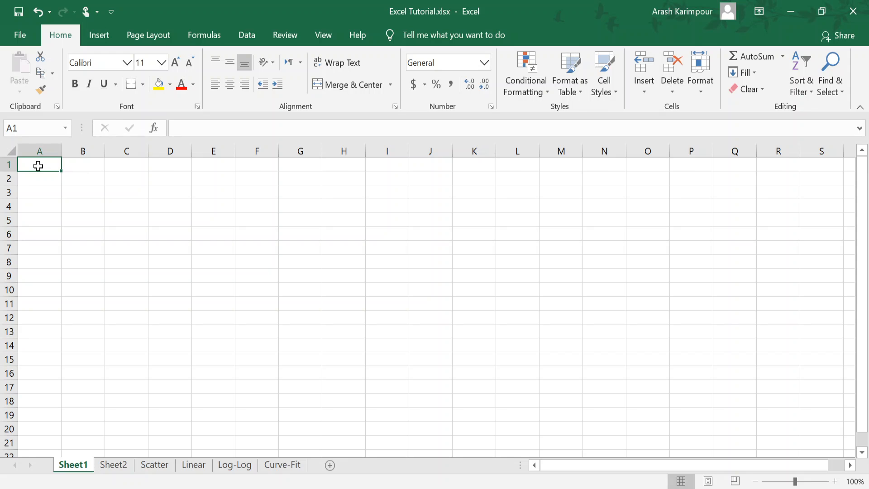
Step: Select the ranges A1:A5, A1:E1 and A1:D11 in turn, and reduce the selection to cell A1
{"action": "left_click_drag", "start_coordinate": [36, 170], "coordinate": [37, 218]}
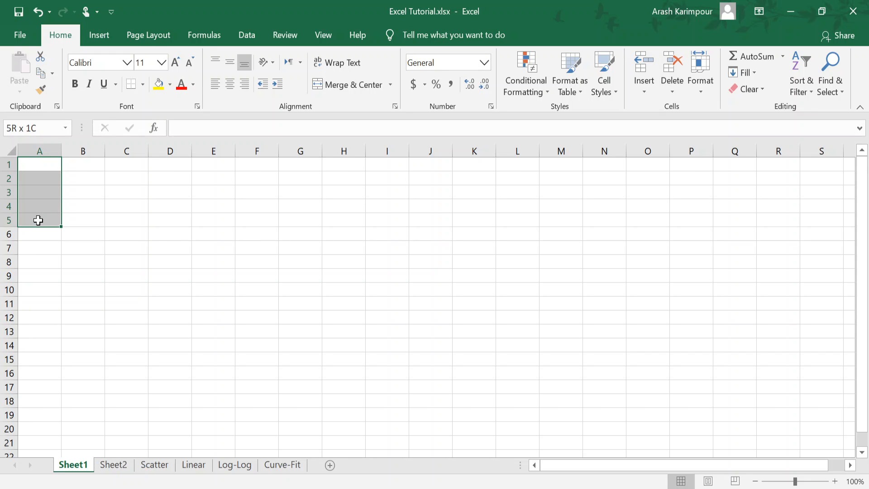
{"action": "left_click", "coordinate": [38, 164]}
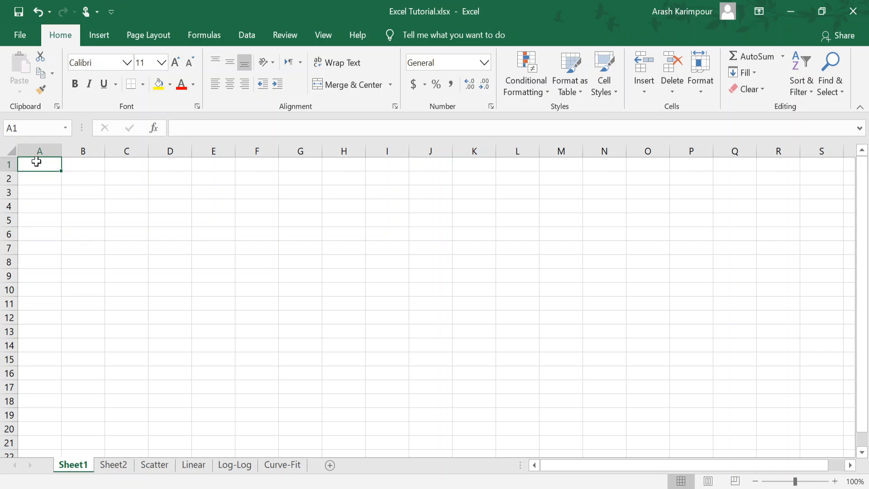
{"action": "left_click_drag", "start_coordinate": [43, 163], "coordinate": [221, 162]}
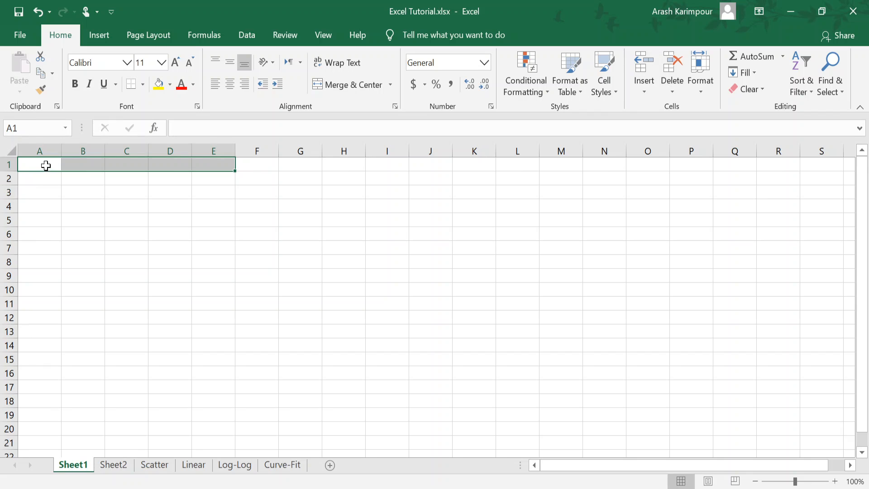
{"action": "left_click_drag", "start_coordinate": [43, 167], "coordinate": [158, 304]}
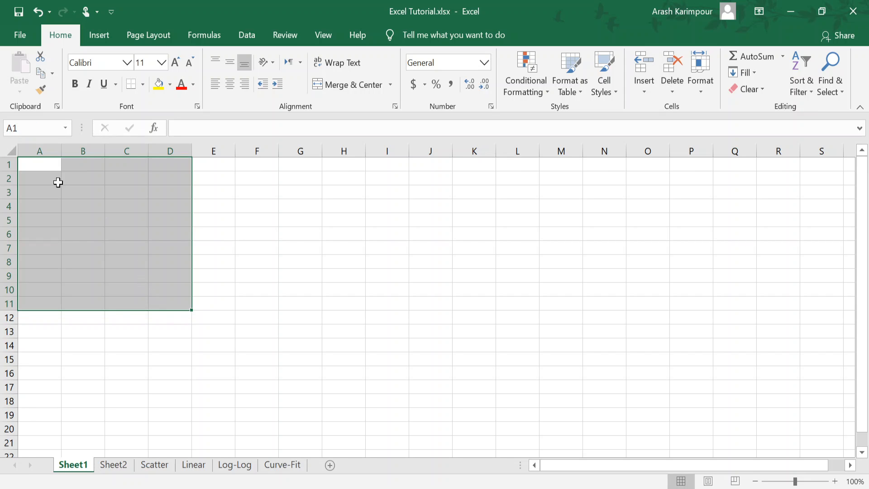
{"action": "left_click", "coordinate": [36, 166]}
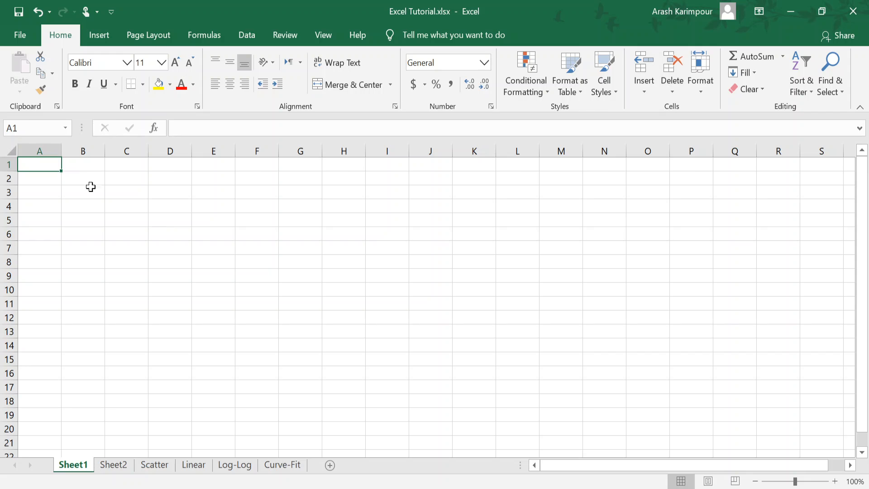
Step: Select A1:A5 and A1:E1 along with their individual end cells, finishing with only A1 selected
{"action": "left_click_drag", "start_coordinate": [37, 163], "coordinate": [34, 220]}
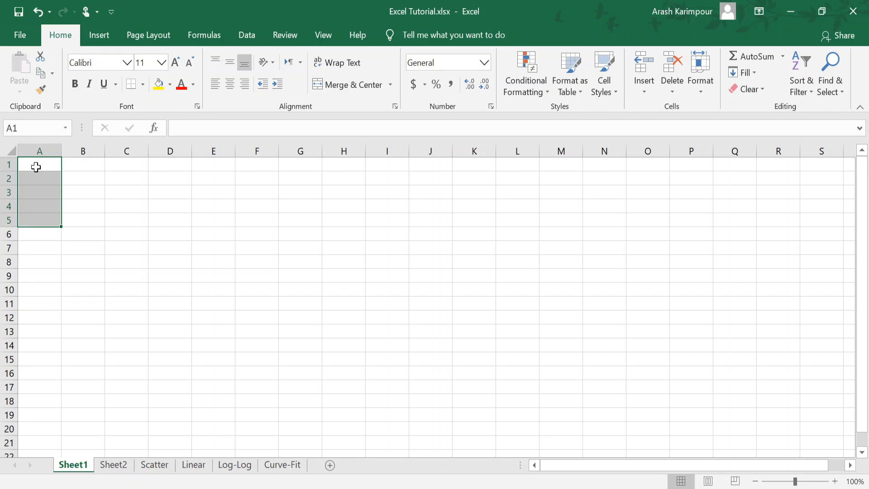
{"action": "left_click", "coordinate": [36, 165]}
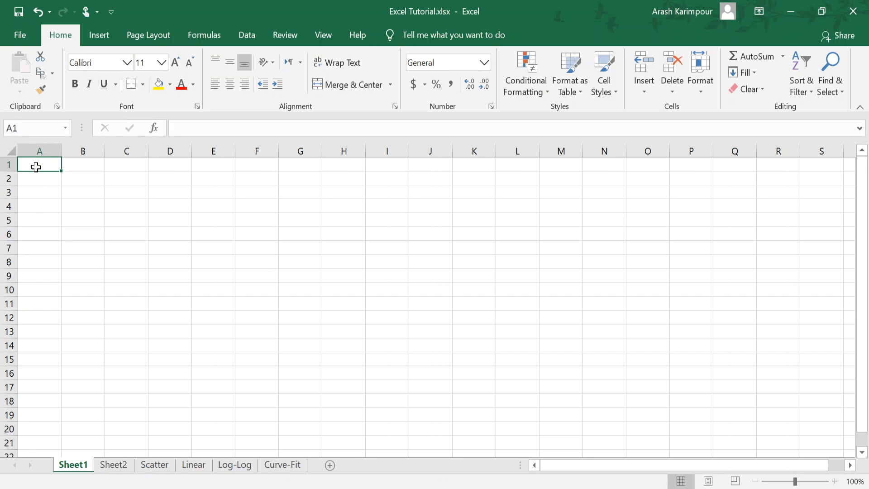
{"action": "left_click", "coordinate": [39, 218]}
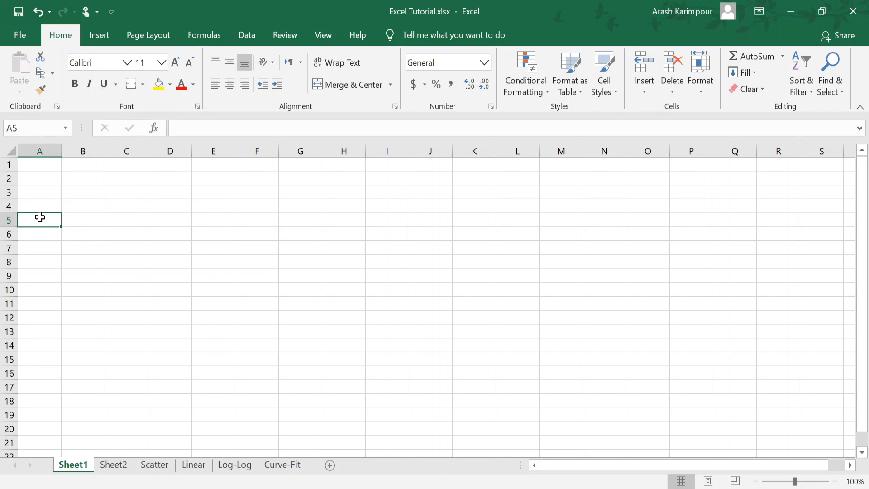
{"action": "left_click", "coordinate": [44, 164]}
{"action": "left_click", "coordinate": [213, 164]}
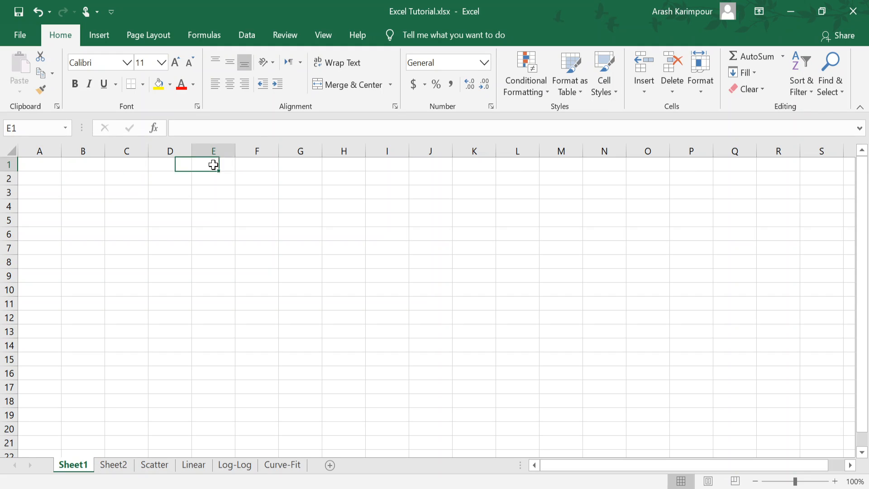
{"action": "left_click_drag", "start_coordinate": [41, 167], "coordinate": [206, 162]}
{"action": "left_click_drag", "start_coordinate": [37, 161], "coordinate": [42, 226]}
{"action": "left_click", "coordinate": [42, 165]}
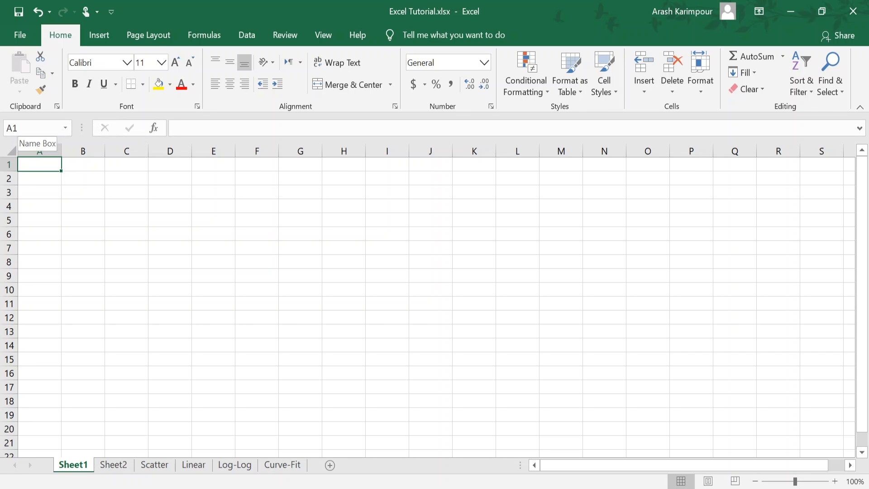
Step: Select the first five cells of column A by entering the range reference A1:A5 in the Name Box
{"action": "left_click", "coordinate": [19, 128]}
{"action": "key", "text": "Escape"}
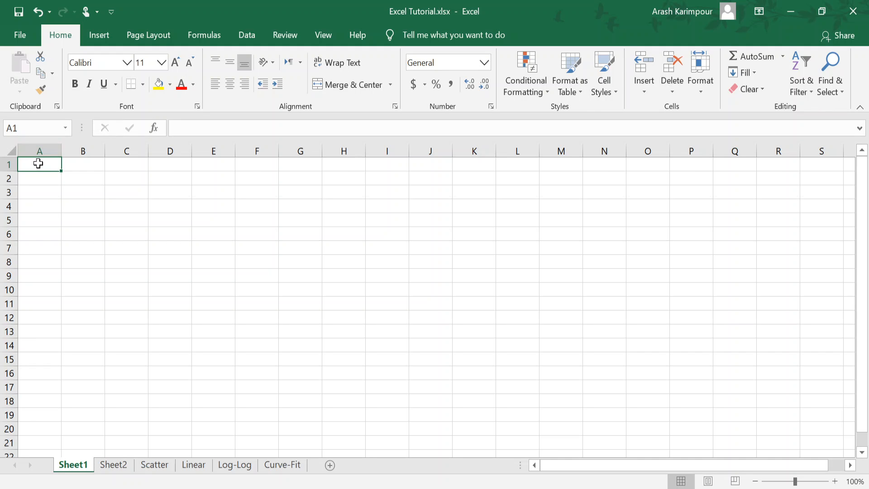
{"action": "left_click", "coordinate": [36, 222]}
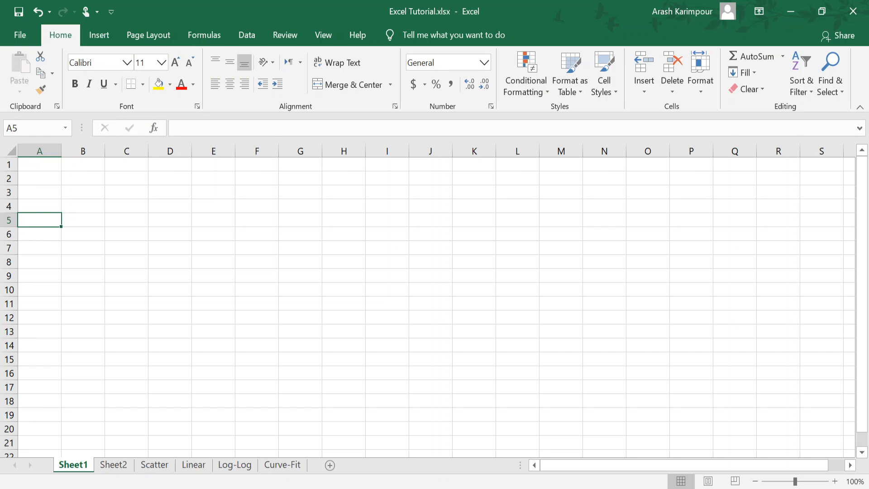
{"action": "left_click", "coordinate": [37, 161]}
{"action": "left_click", "coordinate": [13, 128]}
{"action": "key", "text": "Escape"}
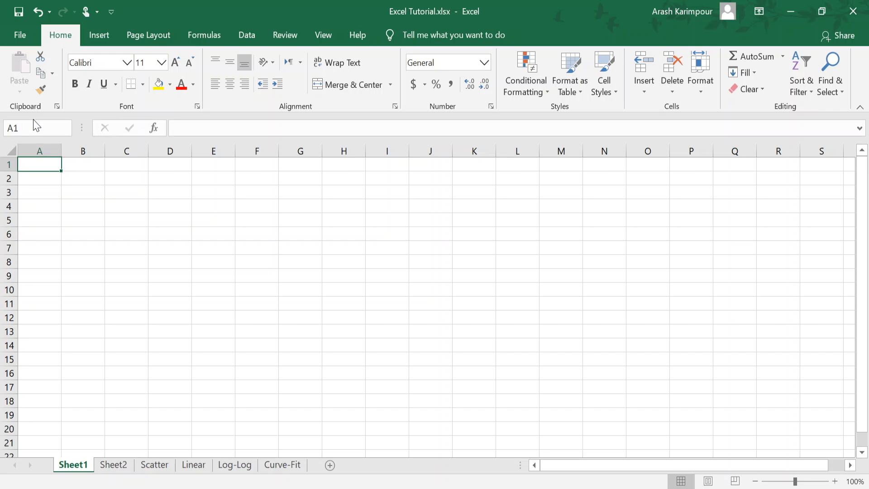
{"action": "key", "text": "XF86AudioMute"}
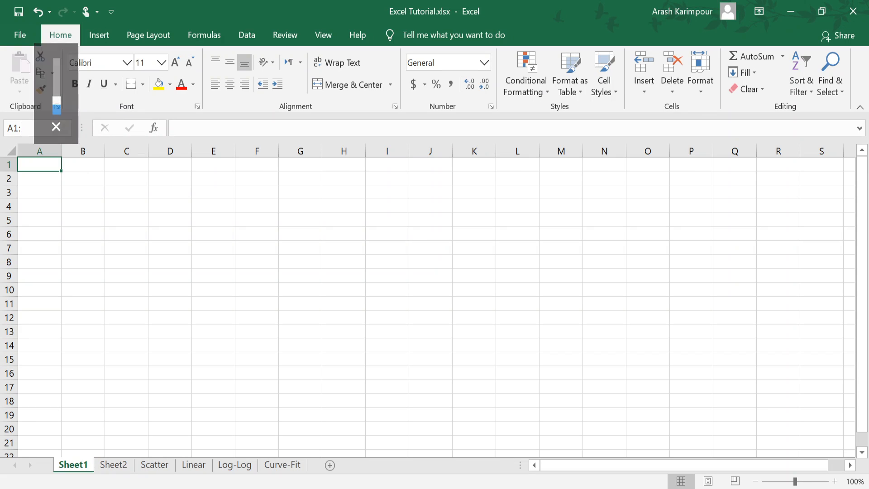
{"action": "type", "text": "A5"}
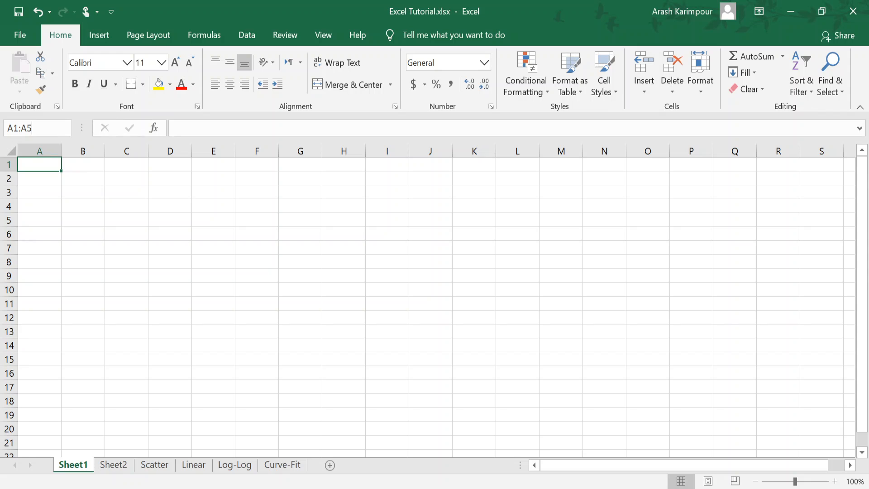
{"action": "key", "text": "Return"}
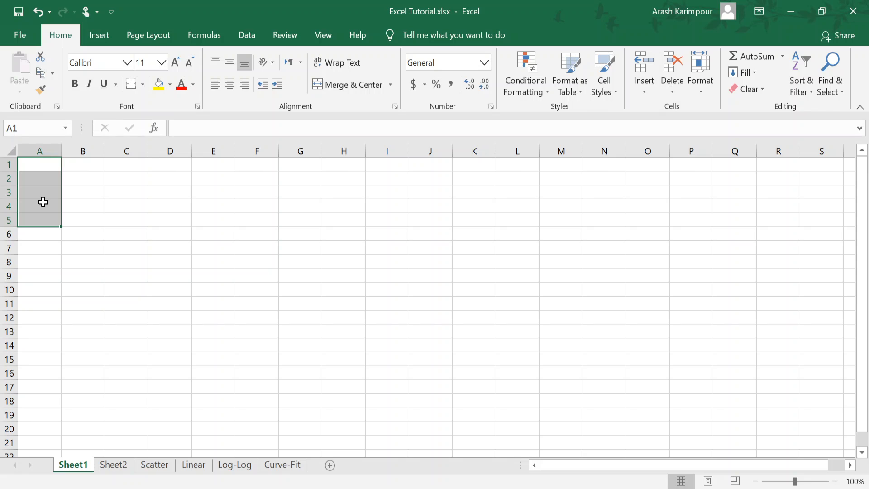
Step: Select the first five cells of row 1 with the pointer, return to A1, and reselect them by entering the reference A1:E1
{"action": "left_click", "coordinate": [39, 166]}
{"action": "left_click_drag", "start_coordinate": [27, 165], "coordinate": [217, 161]}
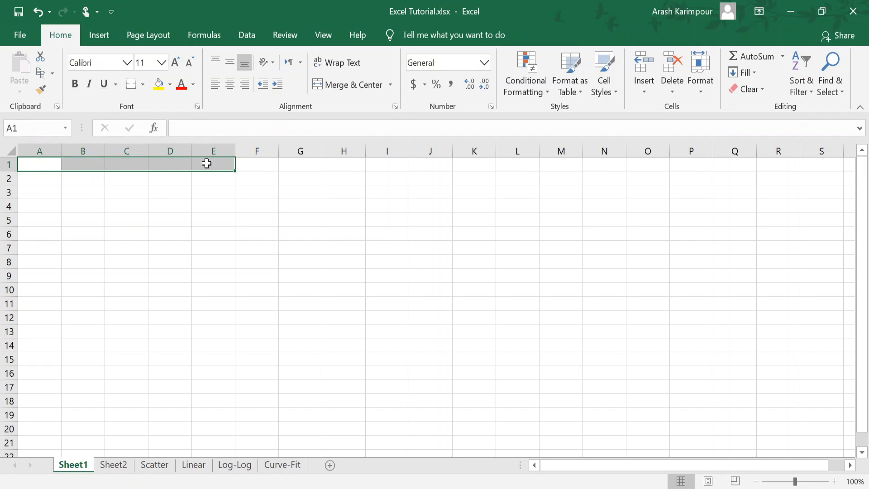
{"action": "left_click", "coordinate": [32, 164]}
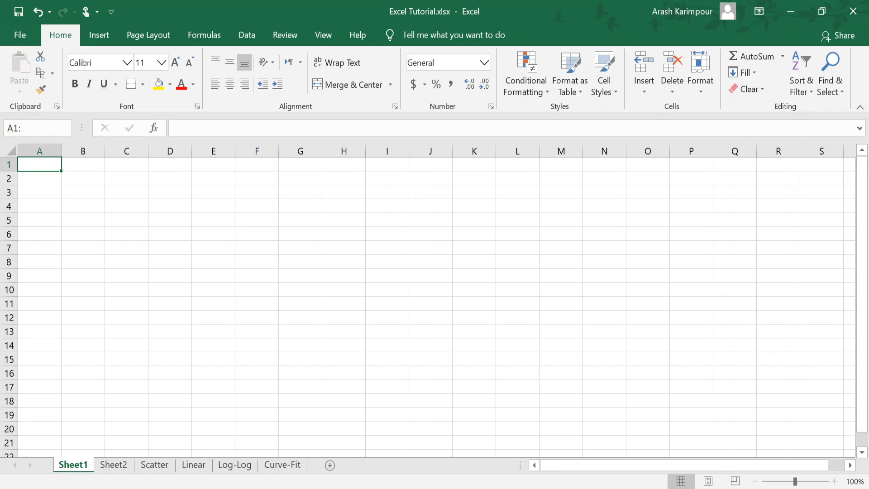
{"action": "type", "text": "E1"}
{"action": "key", "text": "Return"}
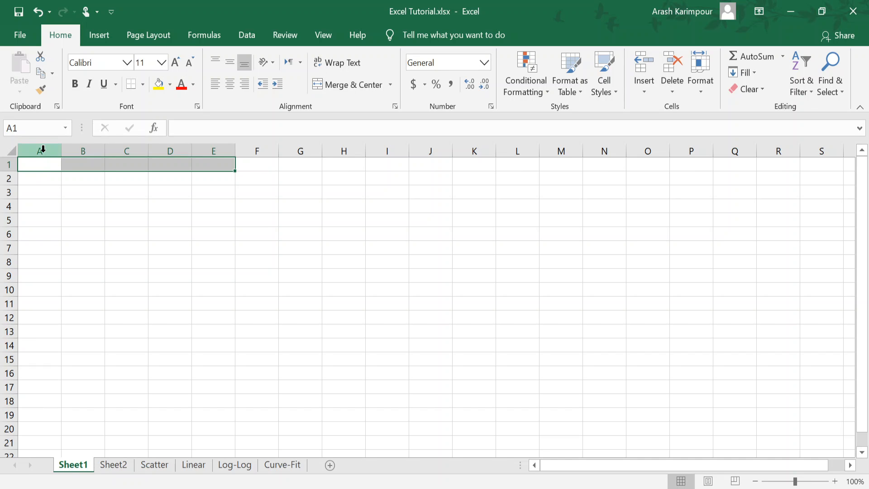
Step: Select each whole column from A through E one at a time, finishing with column A
{"action": "left_click", "coordinate": [42, 148]}
{"action": "left_click", "coordinate": [77, 149]}
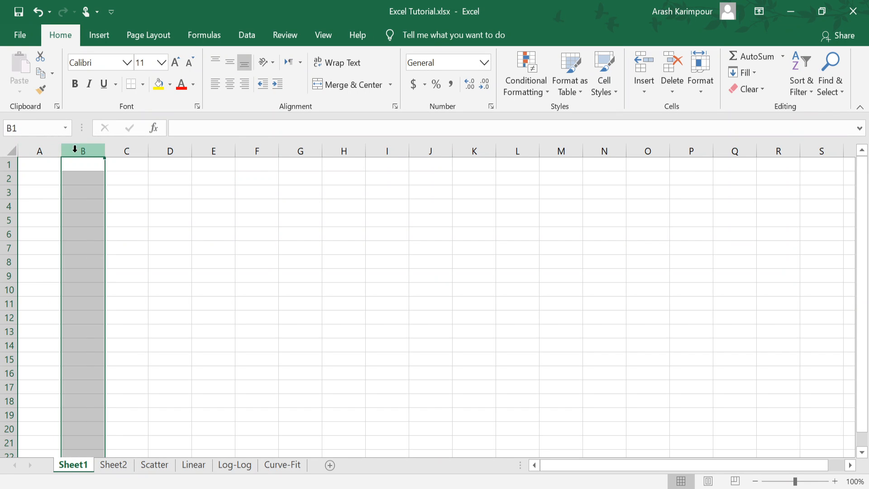
{"action": "left_click", "coordinate": [124, 149]}
{"action": "left_click", "coordinate": [175, 150]}
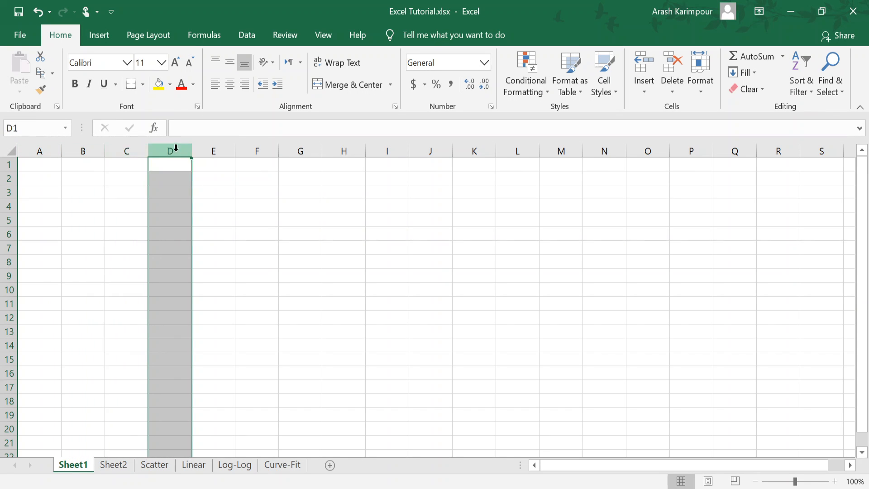
{"action": "left_click", "coordinate": [214, 149]}
{"action": "left_click", "coordinate": [46, 149]}
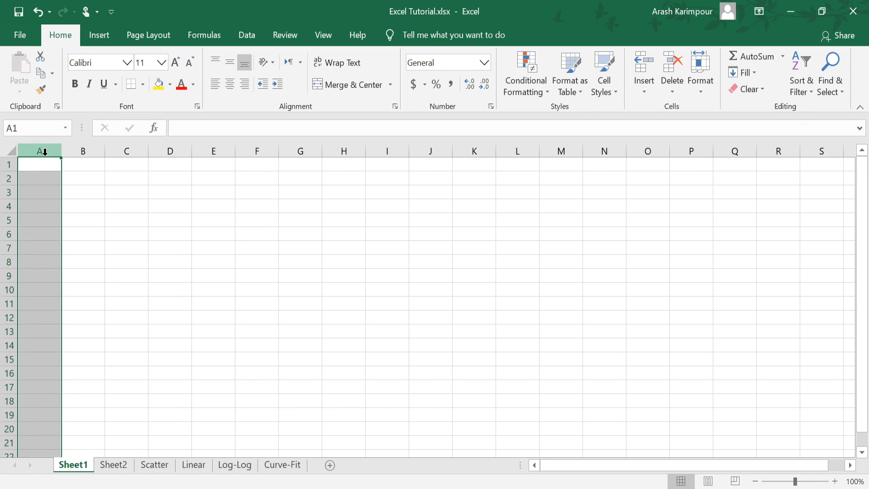
Step: Select the entire rows 1 and 2 in turn, followed by column A alone and columns A through D together
{"action": "left_click", "coordinate": [7, 164]}
{"action": "left_click", "coordinate": [7, 178]}
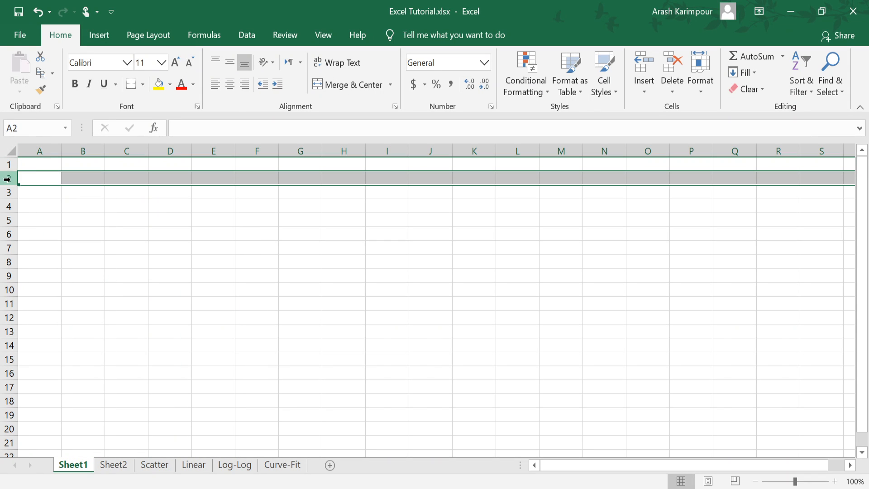
{"action": "left_click", "coordinate": [38, 150]}
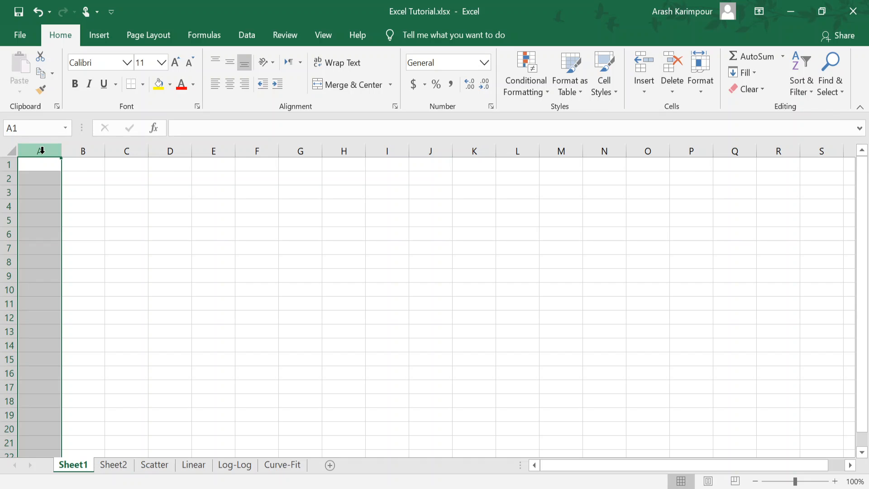
{"action": "left_click_drag", "start_coordinate": [41, 149], "coordinate": [172, 151]}
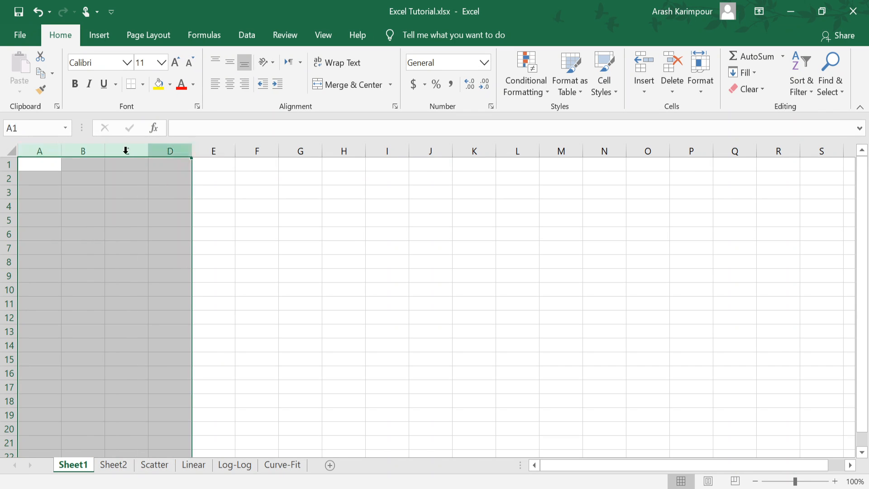
Step: Select column A alone and look through the commands available for it, including Column Width, without applying any
{"action": "left_click", "coordinate": [49, 148]}
{"action": "right_click", "coordinate": [49, 148]}
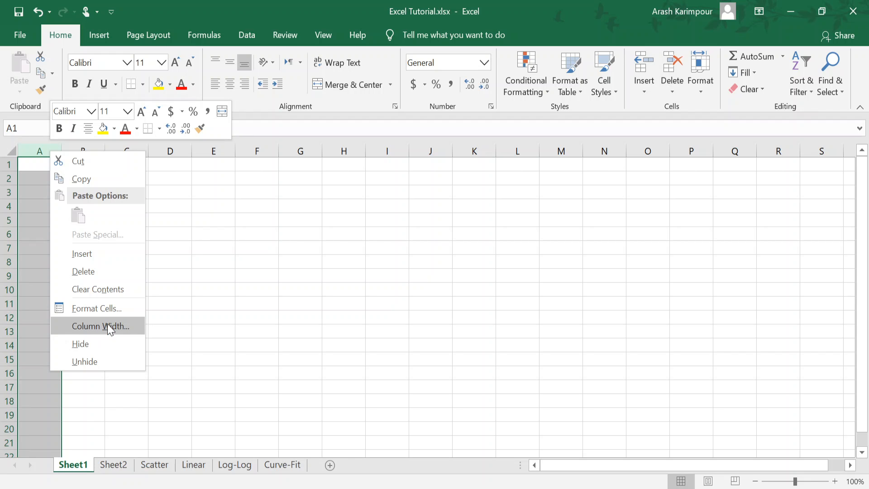
{"action": "key", "text": "Escape"}
Step: Select rows 6 through 8, view the commands available for them, including Row Height, and reduce the selection to cell A6
{"action": "left_click_drag", "start_coordinate": [8, 234], "coordinate": [8, 262]}
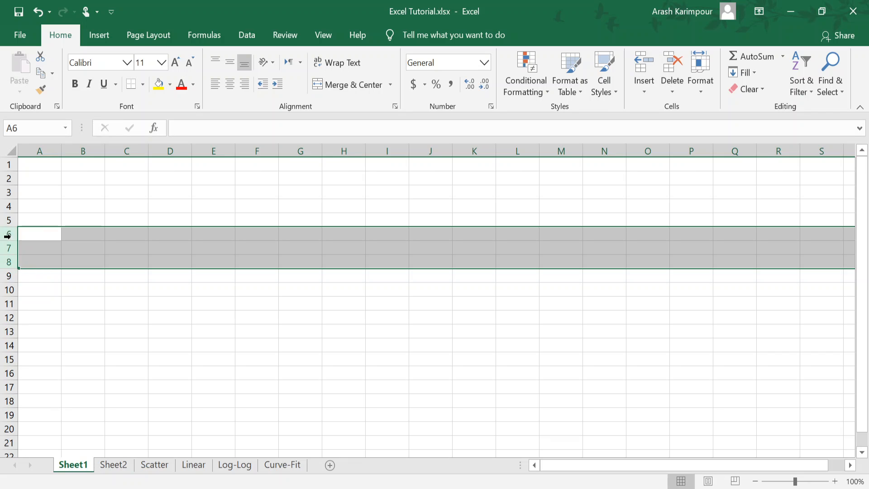
{"action": "right_click", "coordinate": [11, 235]}
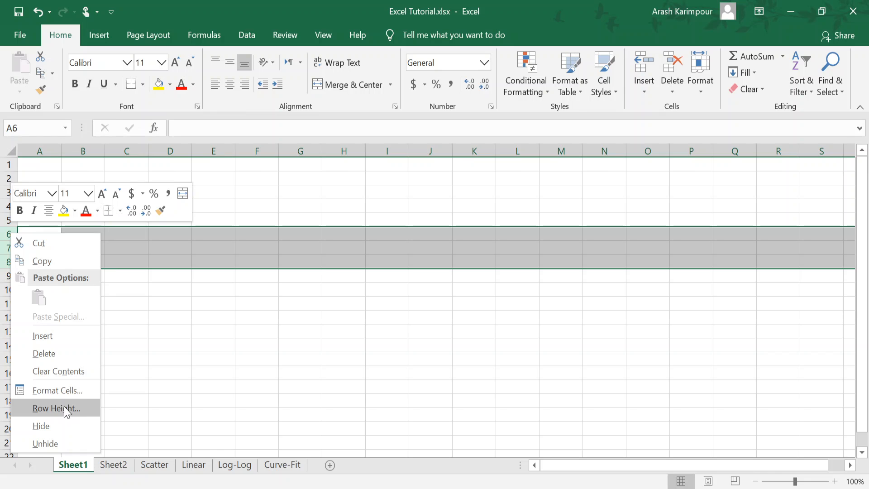
{"action": "left_click", "coordinate": [134, 282]}
{"action": "left_click", "coordinate": [35, 231]}
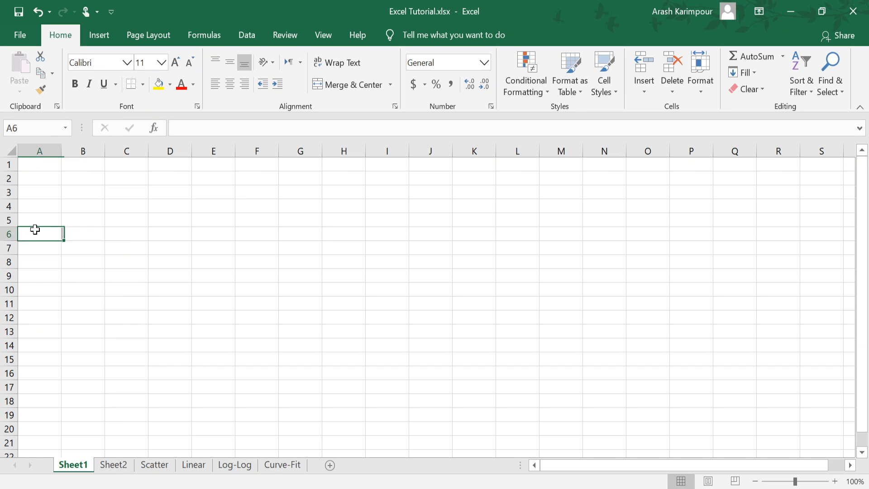
Step: Select row 6 and column C in turn and view where each can be inserted or deleted, without applying a command
{"action": "left_click", "coordinate": [6, 234]}
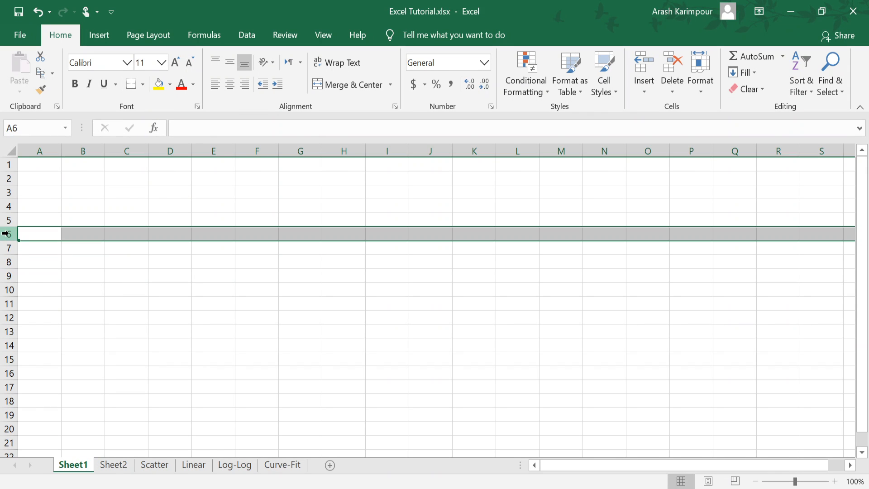
{"action": "right_click", "coordinate": [5, 233]}
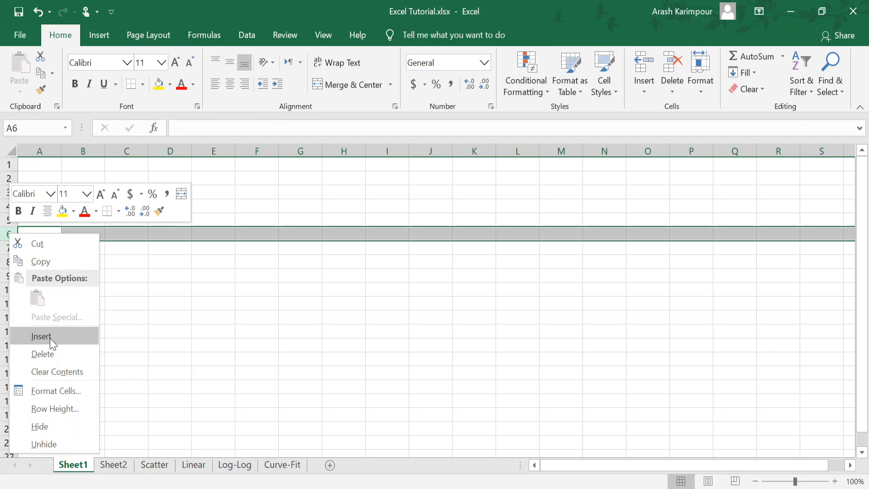
{"action": "left_click", "coordinate": [124, 149]}
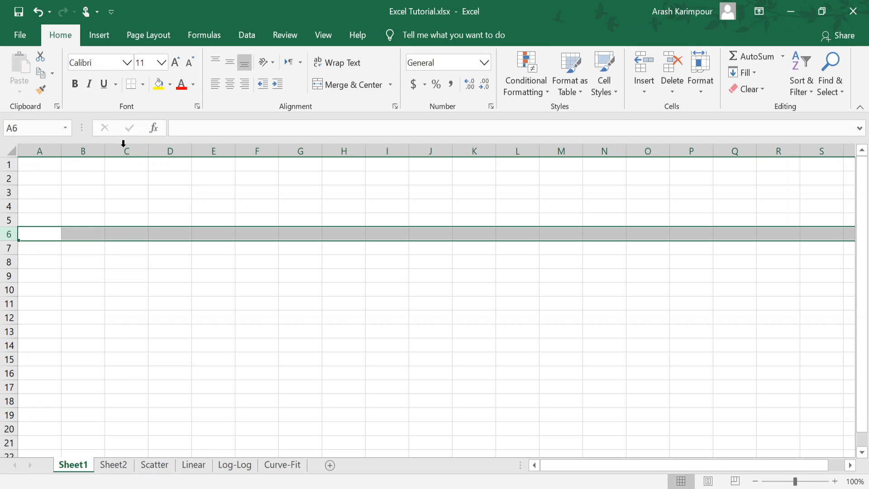
{"action": "left_click", "coordinate": [126, 149]}
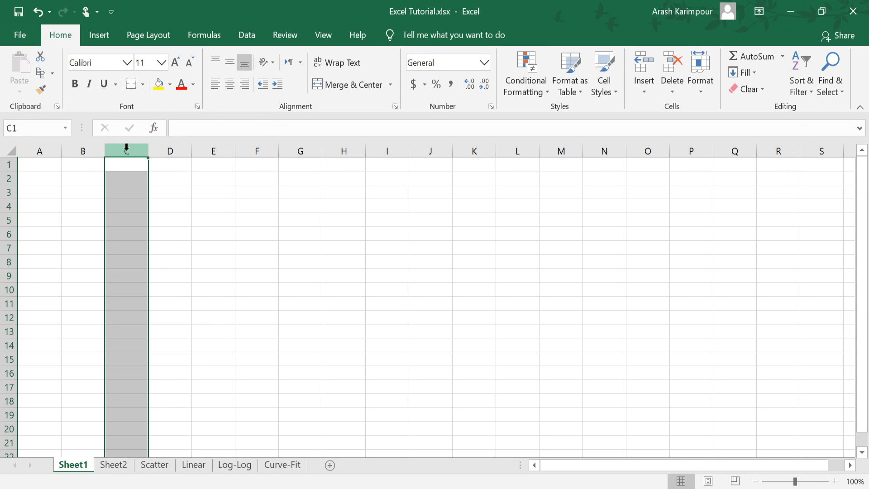
{"action": "right_click", "coordinate": [127, 149]}
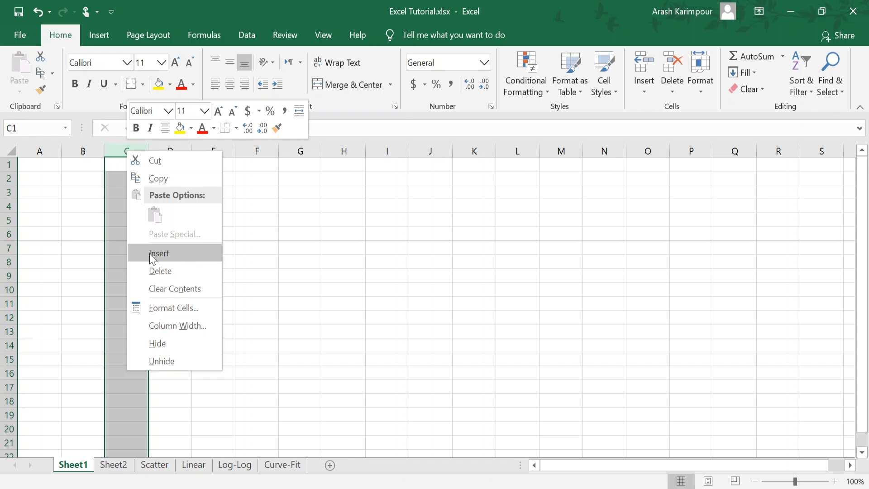
{"action": "left_click", "coordinate": [90, 254]}
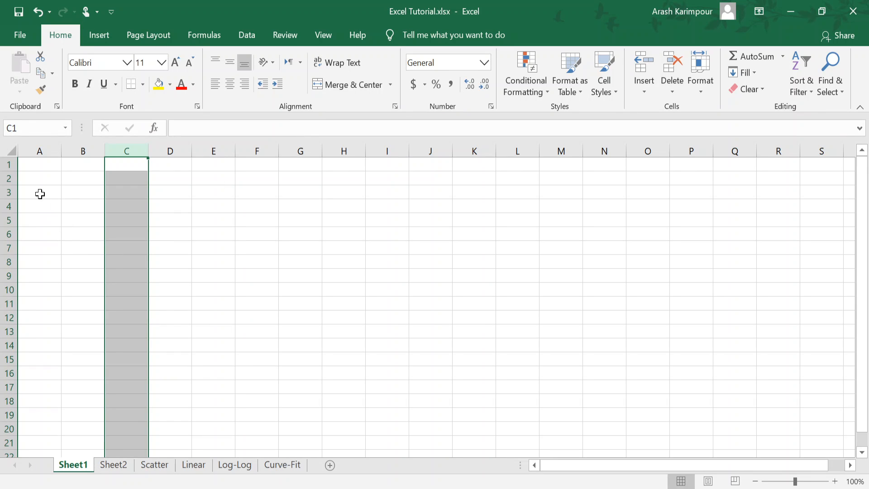
Step: Select the block A3:F11, followed by the single cells C5, A3, A2, A3 and A4
{"action": "left_click_drag", "start_coordinate": [39, 193], "coordinate": [258, 305]}
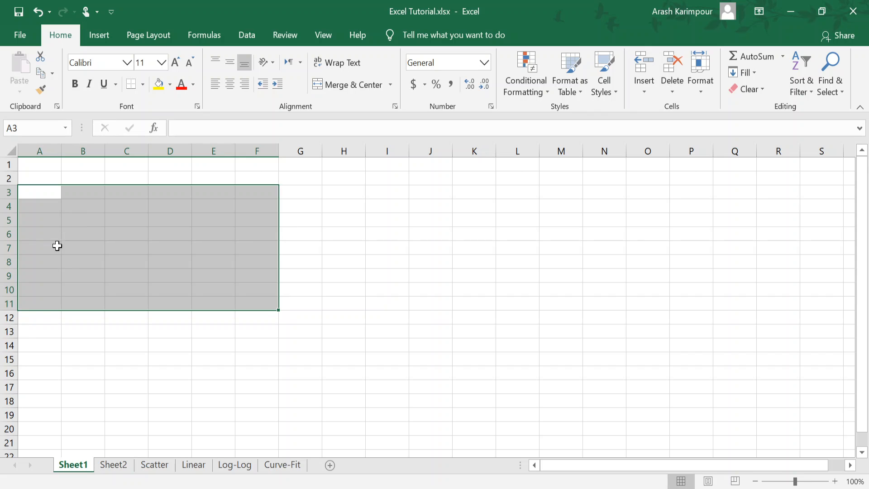
{"action": "left_click", "coordinate": [119, 217]}
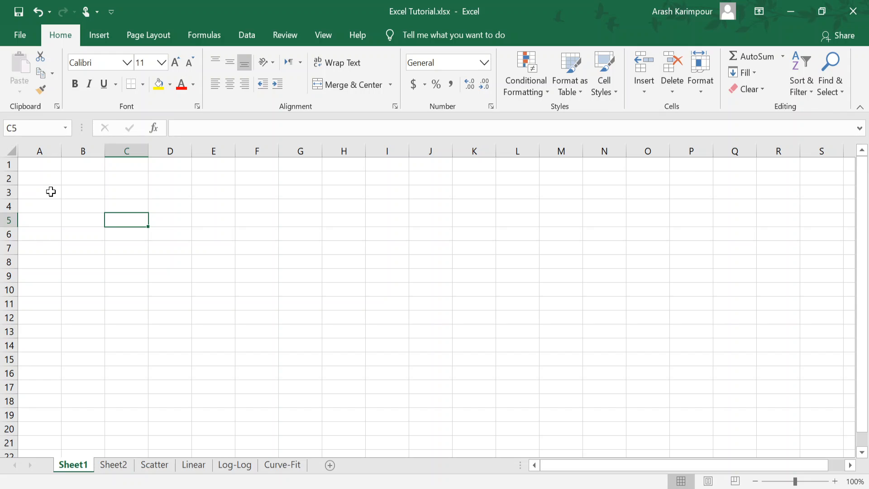
{"action": "left_click", "coordinate": [50, 191]}
{"action": "left_click", "coordinate": [48, 177]}
{"action": "left_click", "coordinate": [47, 190]}
{"action": "left_click", "coordinate": [44, 204]}
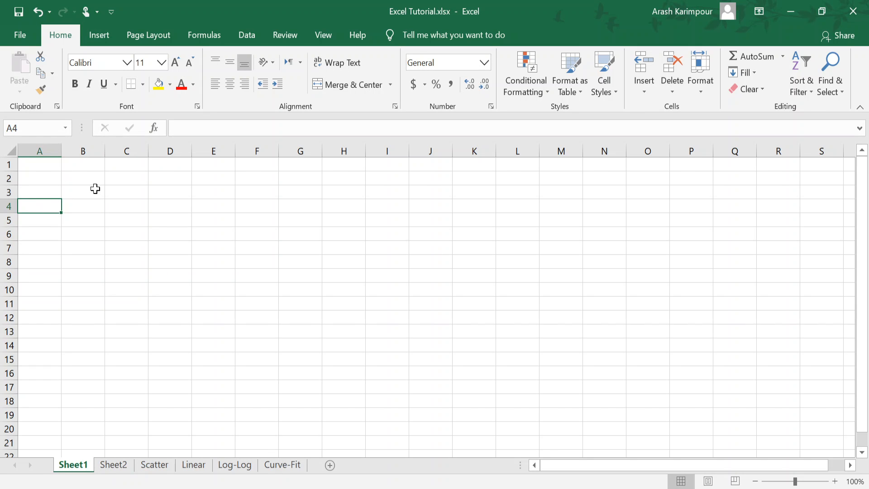
Step: Open the Format Cells settings for the whole of column A and choose the Number category
{"action": "left_click", "coordinate": [45, 151]}
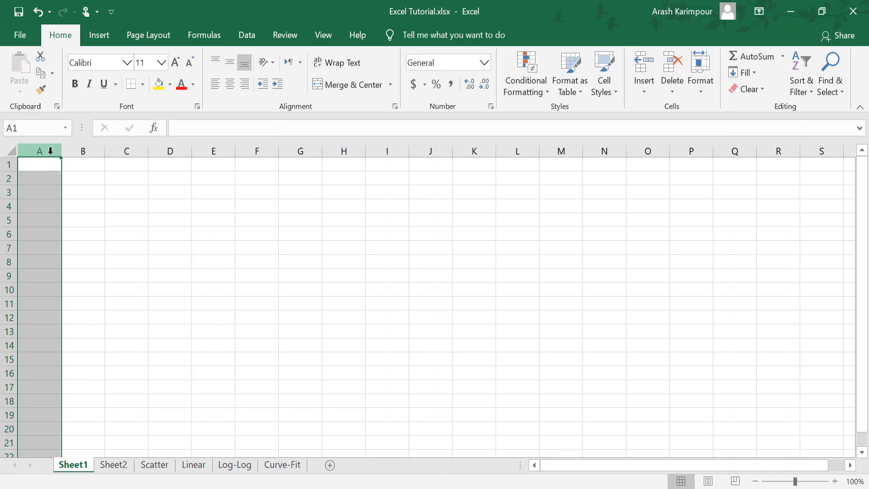
{"action": "right_click", "coordinate": [50, 152]}
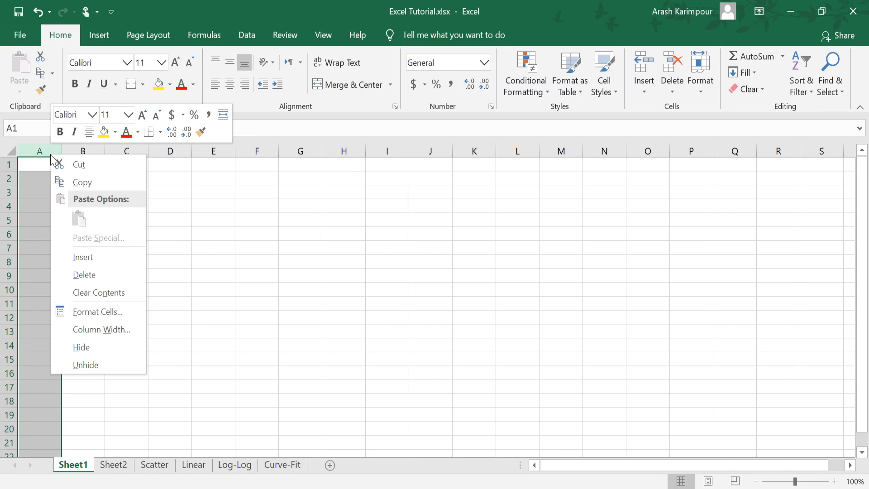
{"action": "left_click", "coordinate": [99, 311]}
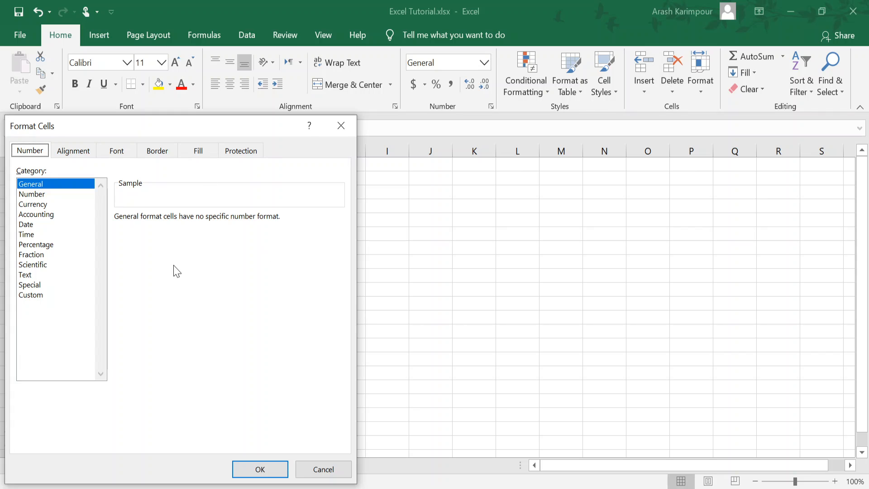
{"action": "left_click", "coordinate": [37, 198]}
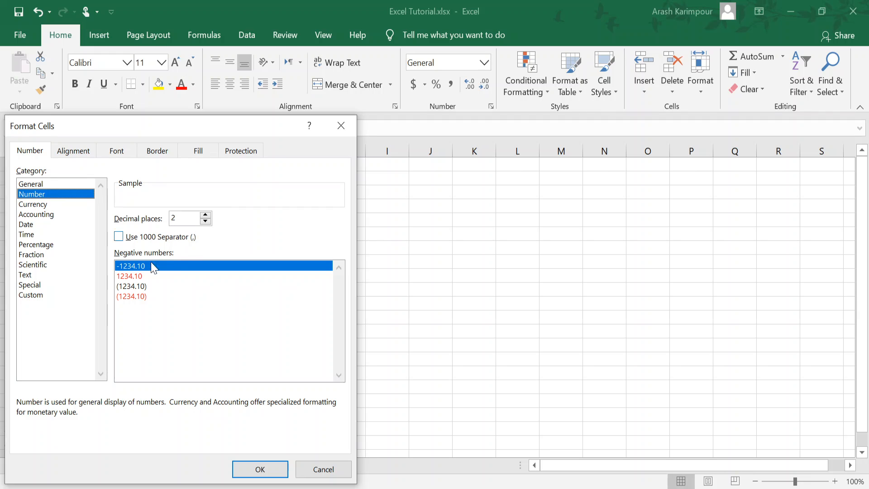
Step: Try 4 decimal places for the Number format and return the setting to 2
{"action": "left_click", "coordinate": [205, 214]}
{"action": "left_click", "coordinate": [205, 215]}
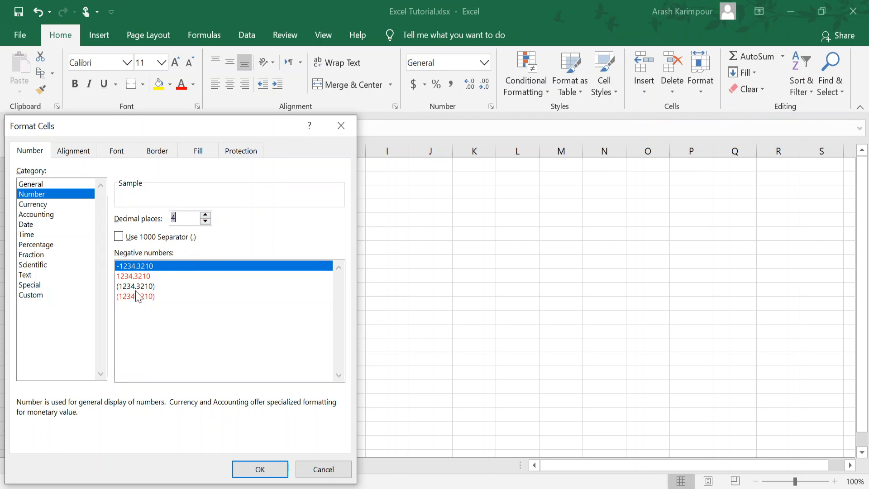
{"action": "left_click", "coordinate": [206, 220]}
{"action": "left_click", "coordinate": [205, 221]}
{"action": "left_click", "coordinate": [205, 221]}
{"action": "left_click", "coordinate": [206, 215]}
Step: Compare the format types offered by the Date and Time categories, and view the Scientific category's options
{"action": "left_click", "coordinate": [26, 225]}
{"action": "left_click", "coordinate": [26, 234]}
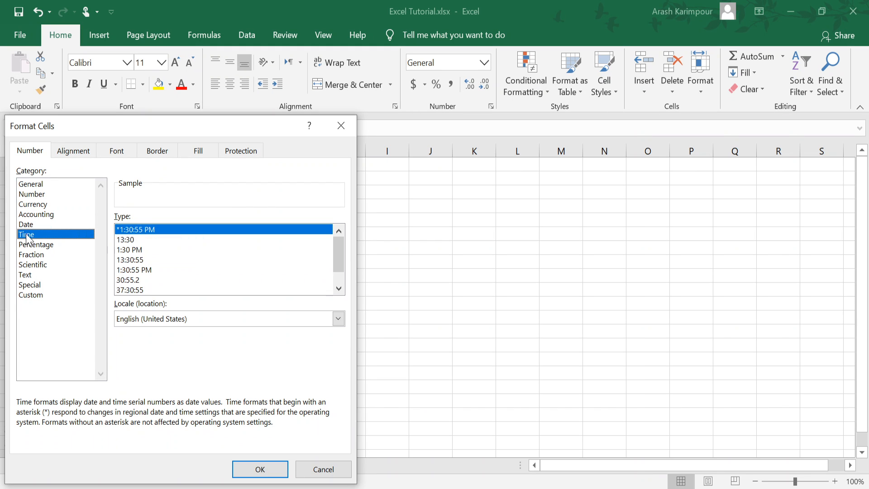
{"action": "left_click", "coordinate": [25, 225]}
{"action": "left_click", "coordinate": [28, 234]}
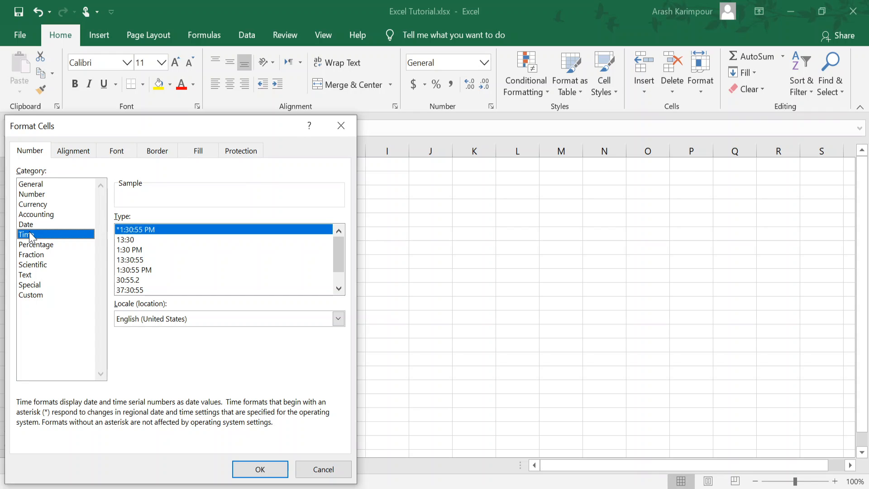
{"action": "left_click", "coordinate": [27, 225]}
{"action": "left_click", "coordinate": [29, 234]}
{"action": "left_click", "coordinate": [27, 224]}
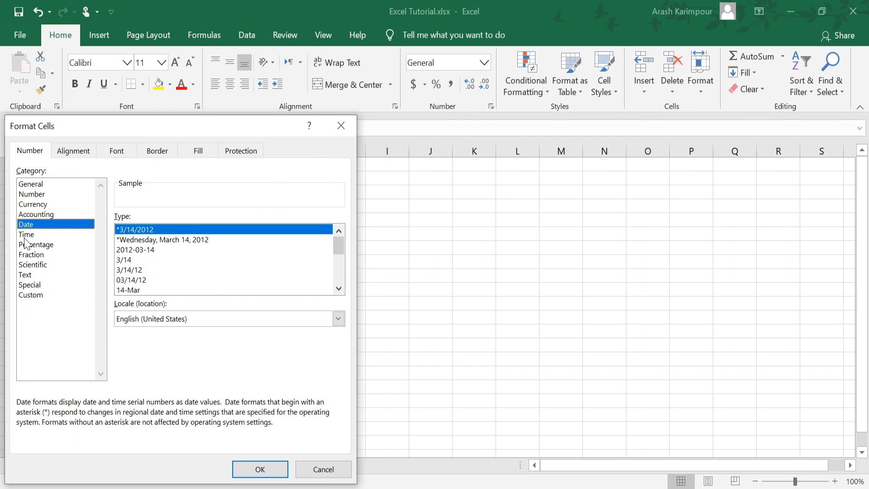
{"action": "left_click", "coordinate": [27, 235]}
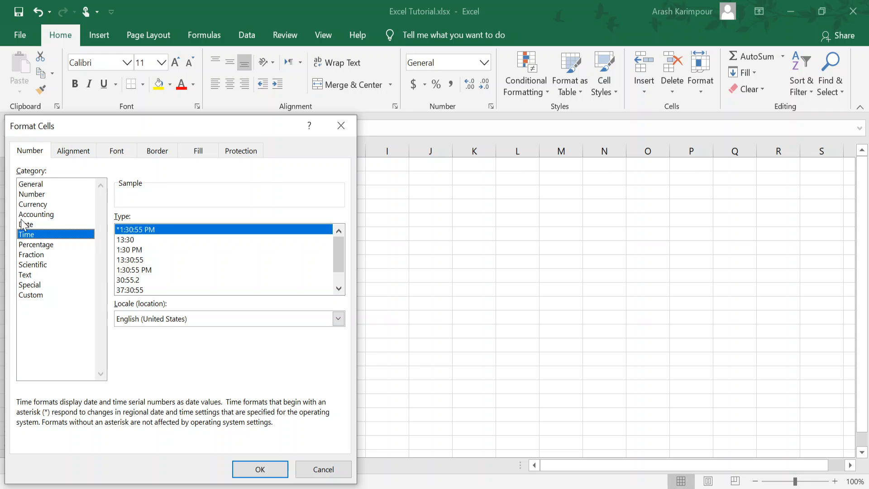
{"action": "left_click", "coordinate": [35, 265]}
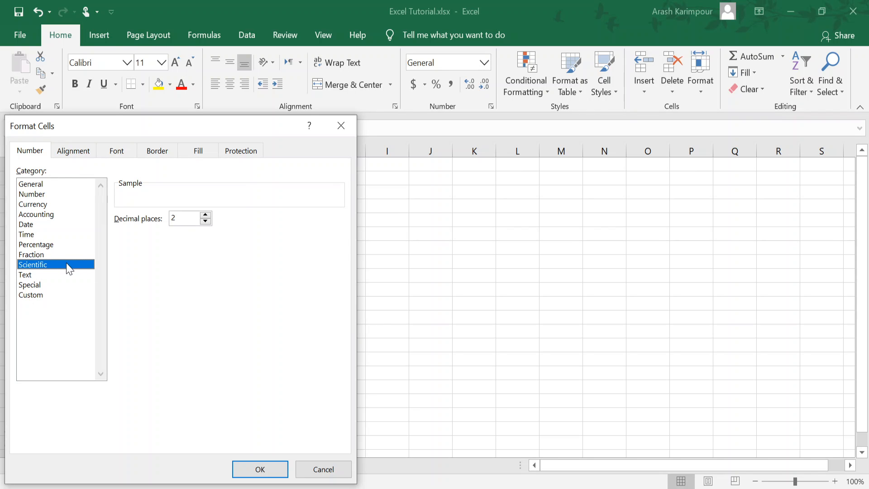
Step: Review the Alignment, Font, Border, Fill and Protection settings of the cell format, ending back on Alignment
{"action": "left_click", "coordinate": [67, 153]}
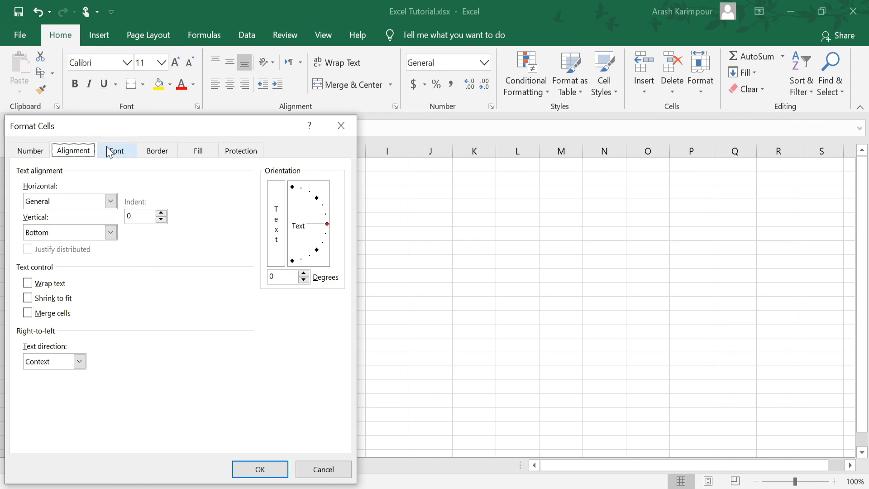
{"action": "left_click", "coordinate": [116, 152]}
{"action": "left_click", "coordinate": [153, 151]}
{"action": "left_click", "coordinate": [195, 156]}
{"action": "left_click", "coordinate": [240, 151]}
{"action": "left_click", "coordinate": [194, 152]}
{"action": "left_click", "coordinate": [159, 153]}
{"action": "left_click", "coordinate": [116, 154]}
{"action": "left_click", "coordinate": [69, 153]}
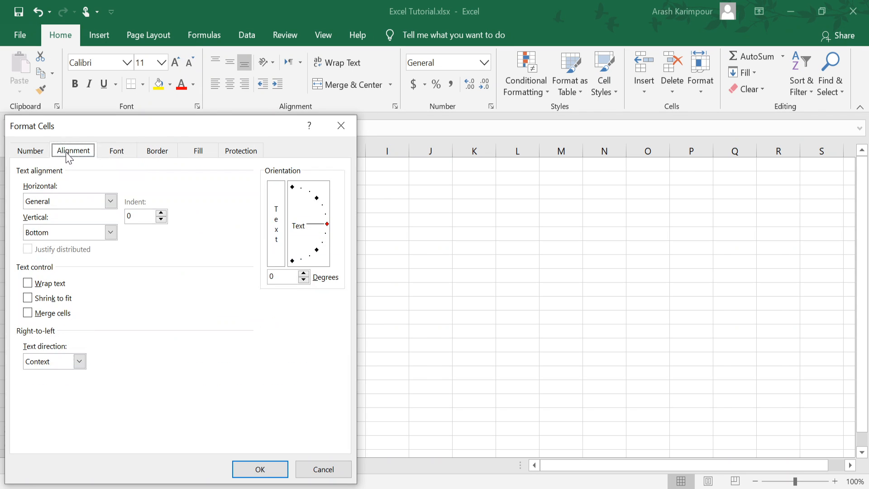
Step: View the Special and Custom number format categories, then leave the cell format settings without applying changes
{"action": "left_click", "coordinate": [29, 153]}
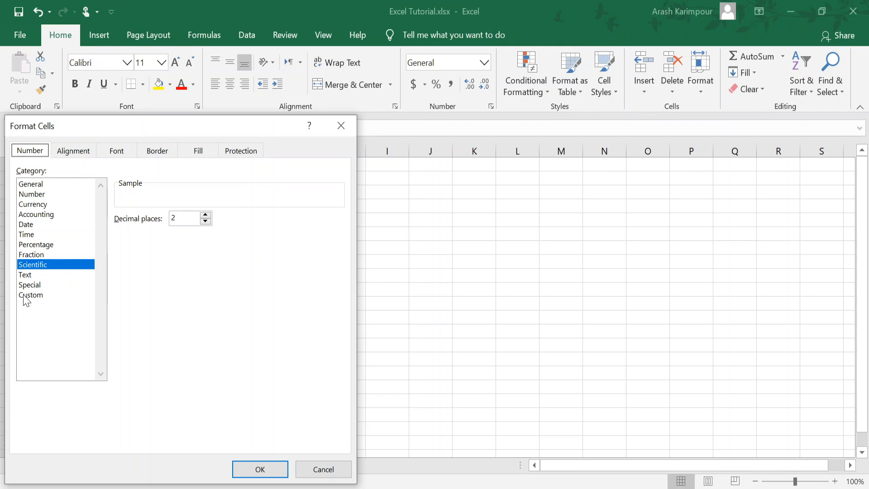
{"action": "left_click", "coordinate": [30, 284]}
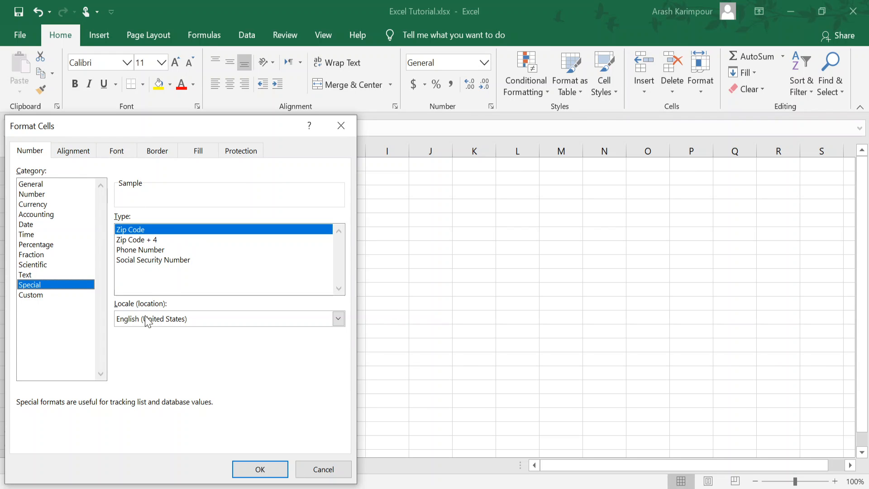
{"action": "left_click", "coordinate": [39, 295]}
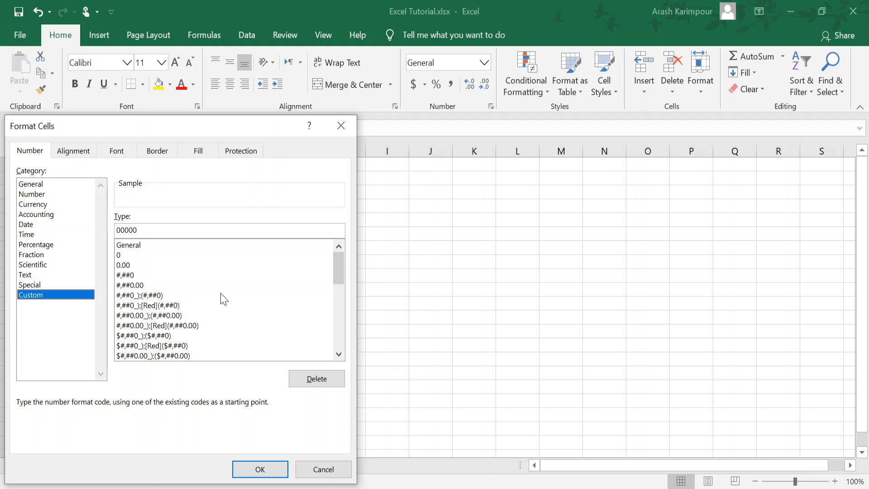
{"action": "left_click_drag", "start_coordinate": [338, 272], "coordinate": [330, 252]}
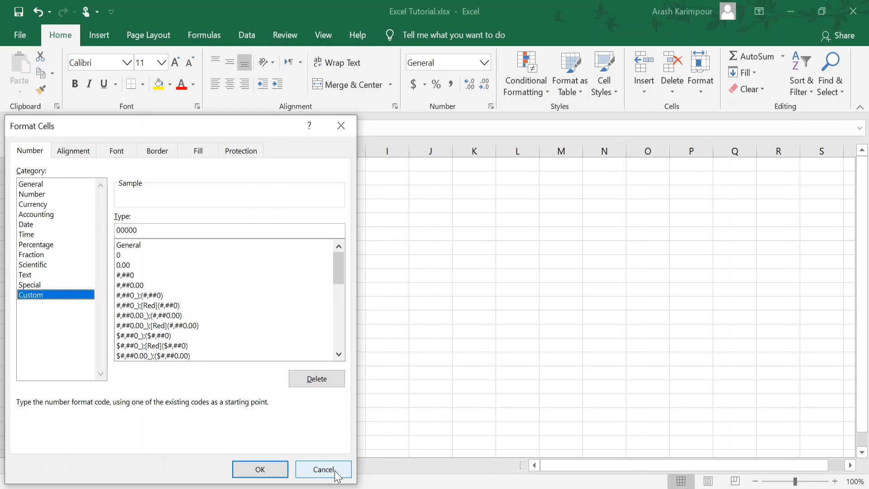
{"action": "left_click", "coordinate": [323, 469]}
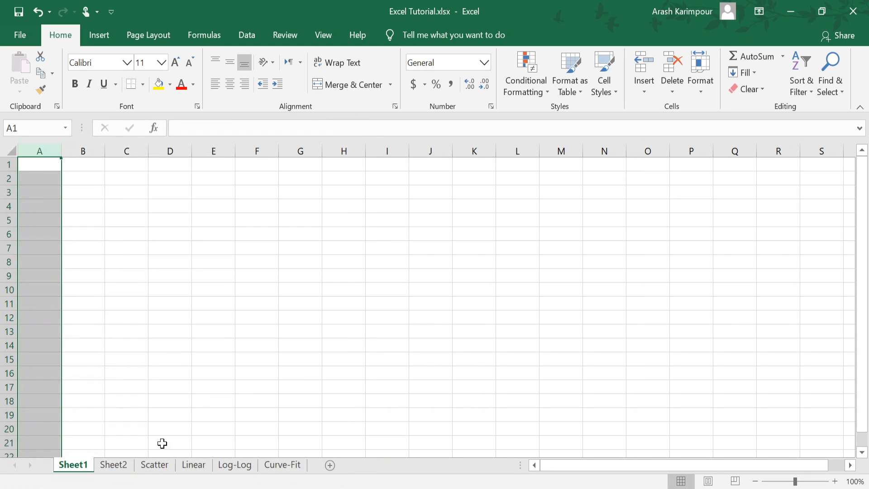
{"action": "left_click", "coordinate": [28, 179]}
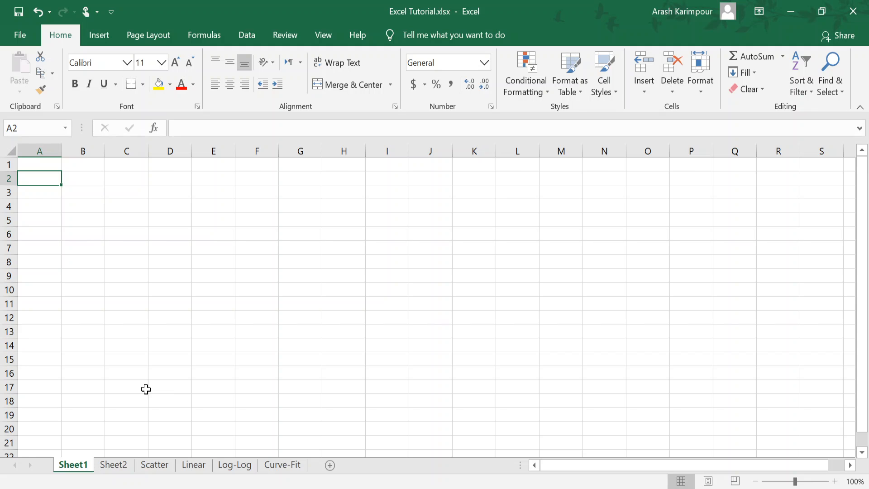
Step: Switch to Sheet2 and go over the Col1, Col2 and Col3 headers and the table range A1:C7
{"action": "left_click", "coordinate": [119, 466]}
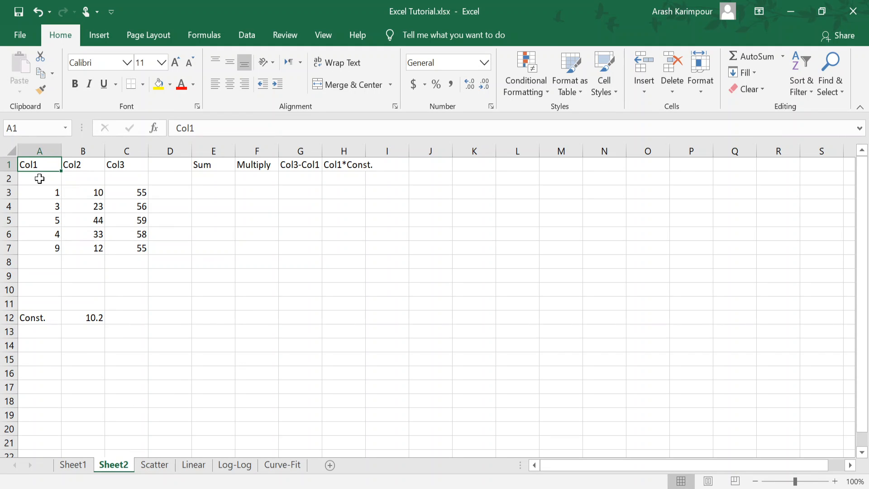
{"action": "left_click_drag", "start_coordinate": [28, 163], "coordinate": [131, 248]}
{"action": "left_click", "coordinate": [55, 167]}
{"action": "left_click", "coordinate": [75, 167]}
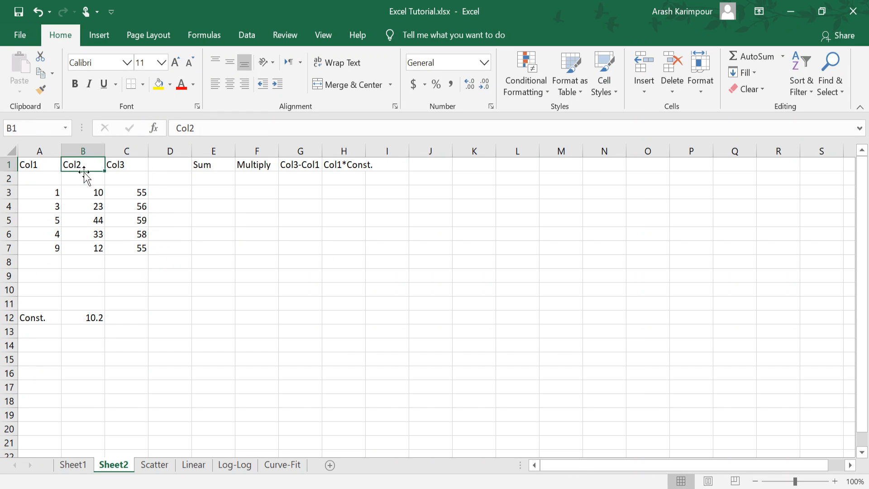
{"action": "left_click", "coordinate": [116, 166]}
{"action": "left_click_drag", "start_coordinate": [37, 190], "coordinate": [141, 248]}
{"action": "left_click_drag", "start_coordinate": [125, 195], "coordinate": [140, 247]}
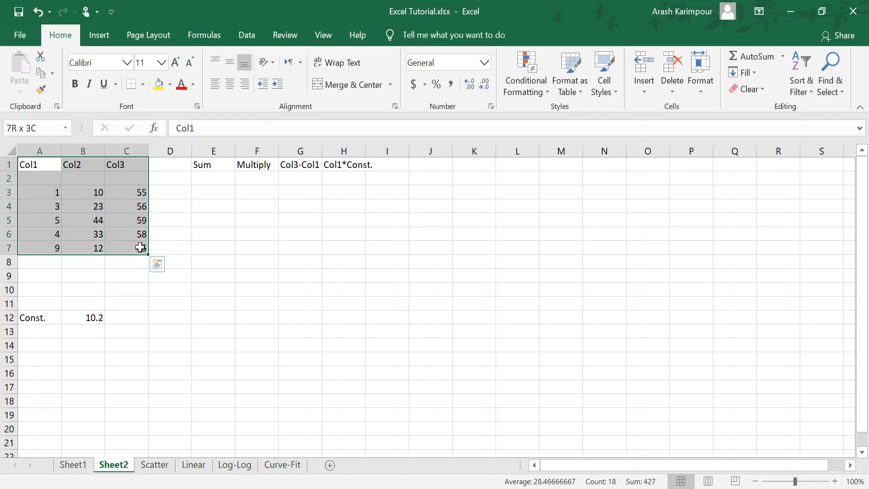
Step: Select the data range A3:C7 and its first row A3:C3, and view cells A3, B3 and C3 one by one
{"action": "left_click", "coordinate": [52, 194]}
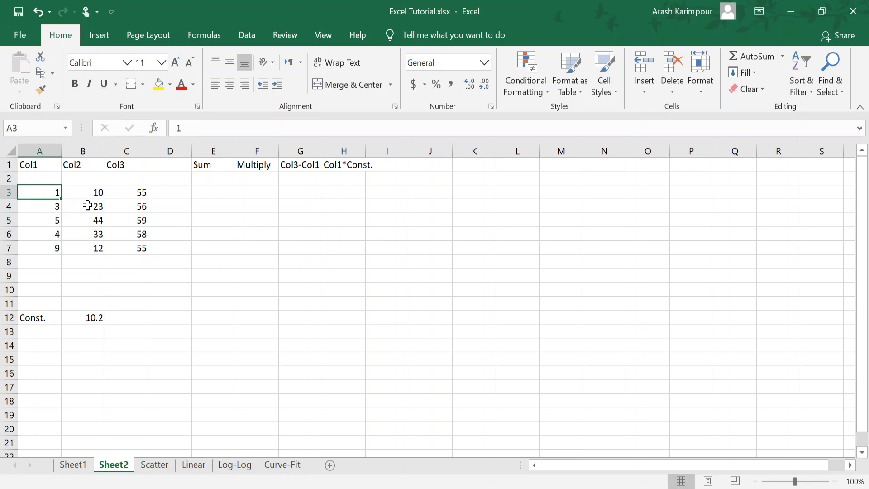
{"action": "left_click_drag", "start_coordinate": [48, 190], "coordinate": [133, 249]}
{"action": "left_click", "coordinate": [45, 192]}
{"action": "left_click_drag", "start_coordinate": [53, 189], "coordinate": [131, 192]}
{"action": "left_click", "coordinate": [41, 197]}
{"action": "left_click", "coordinate": [71, 196]}
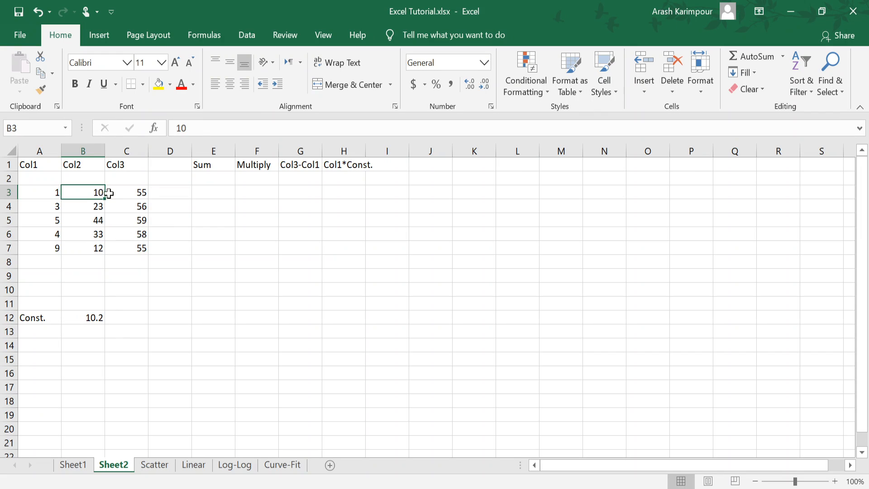
{"action": "left_click", "coordinate": [122, 199]}
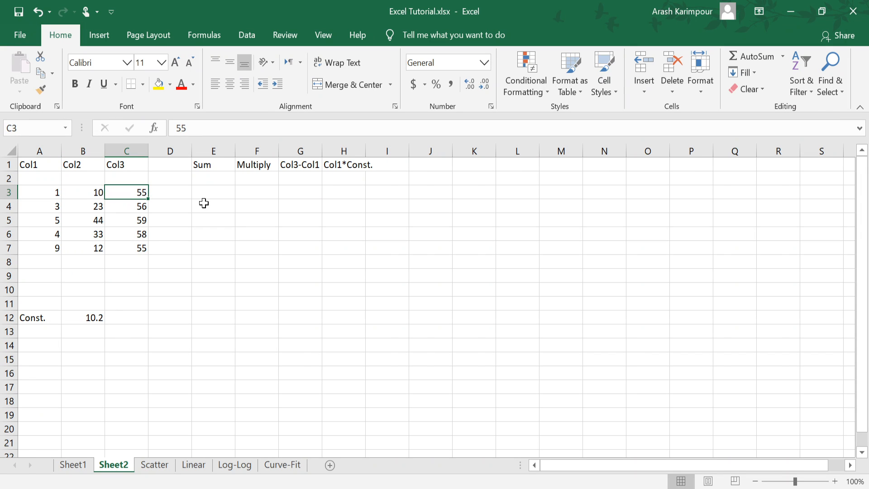
Step: Enter the formula =A3+B3+C3 in cell E3 of the Sum column and fill it down to E7
{"action": "left_click", "coordinate": [208, 190]}
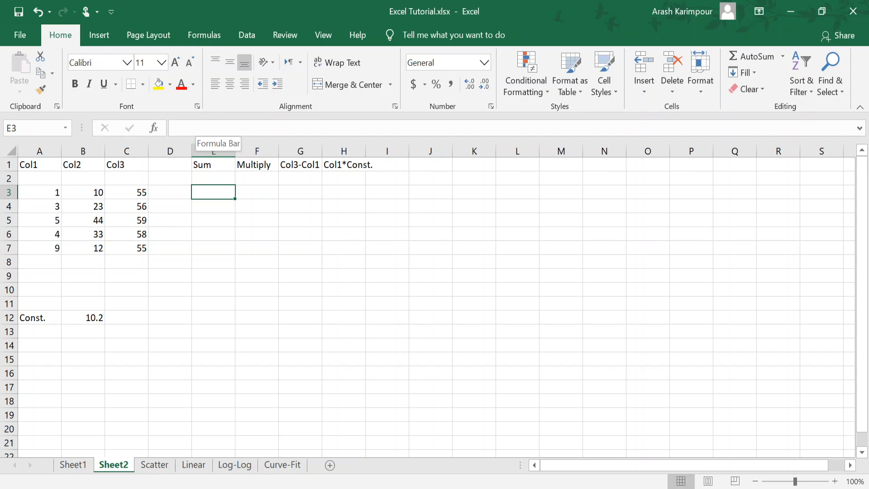
{"action": "left_click", "coordinate": [199, 128]}
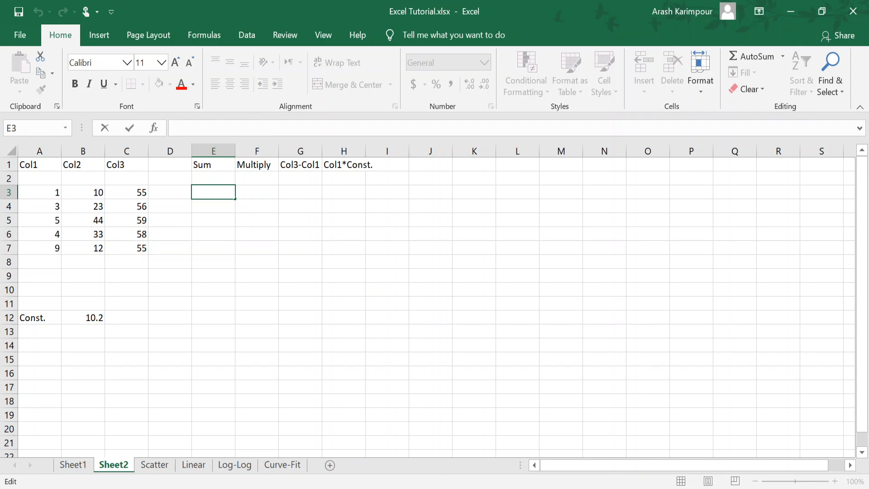
{"action": "type", "text": "="}
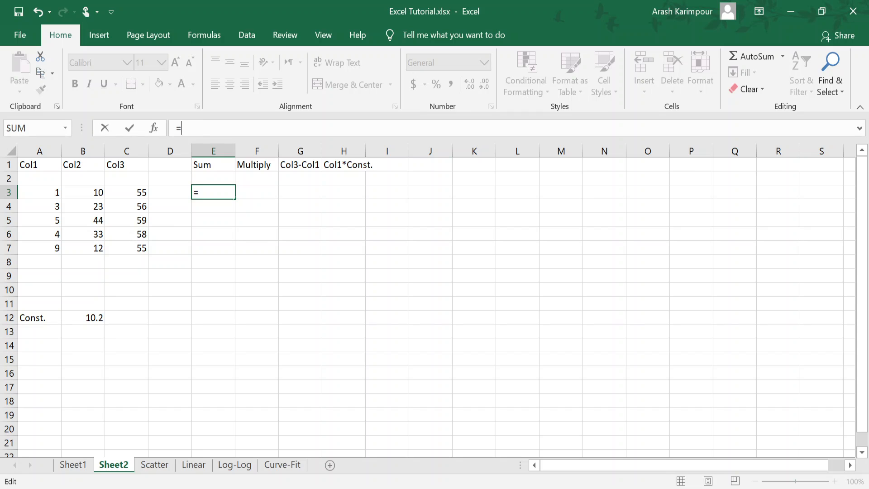
{"action": "left_click", "coordinate": [37, 193]}
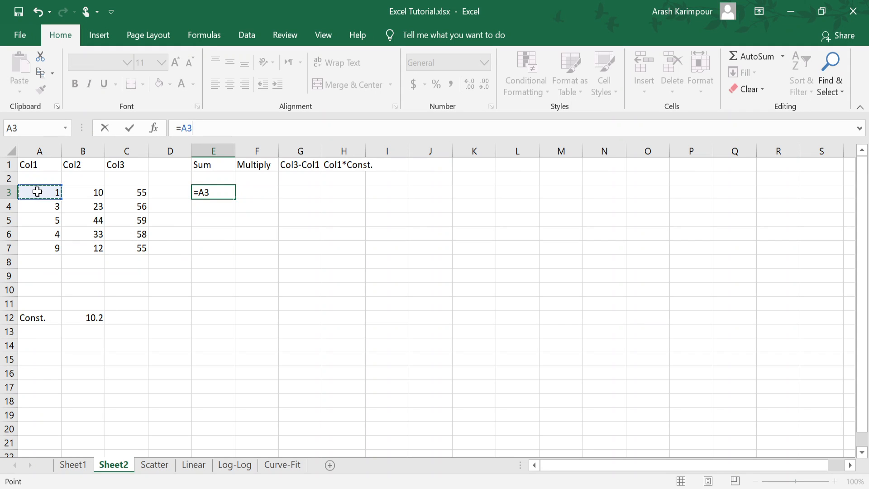
{"action": "type", "text": "+"}
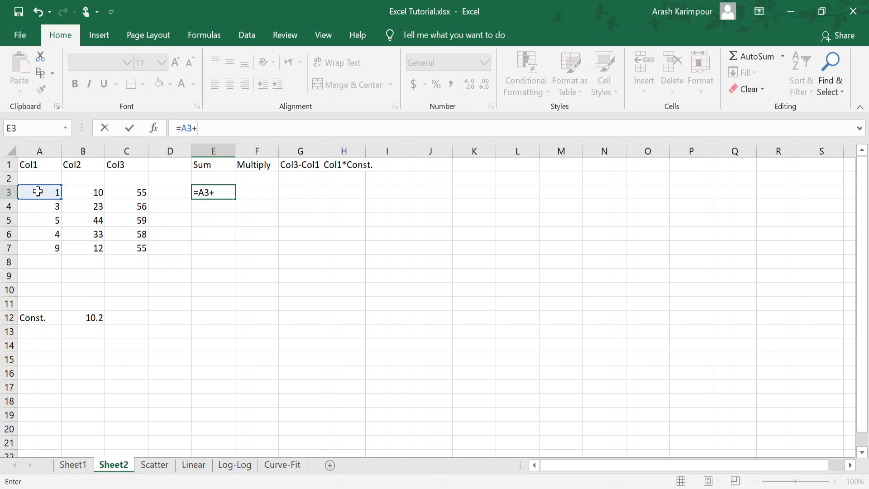
{"action": "left_click", "coordinate": [78, 194]}
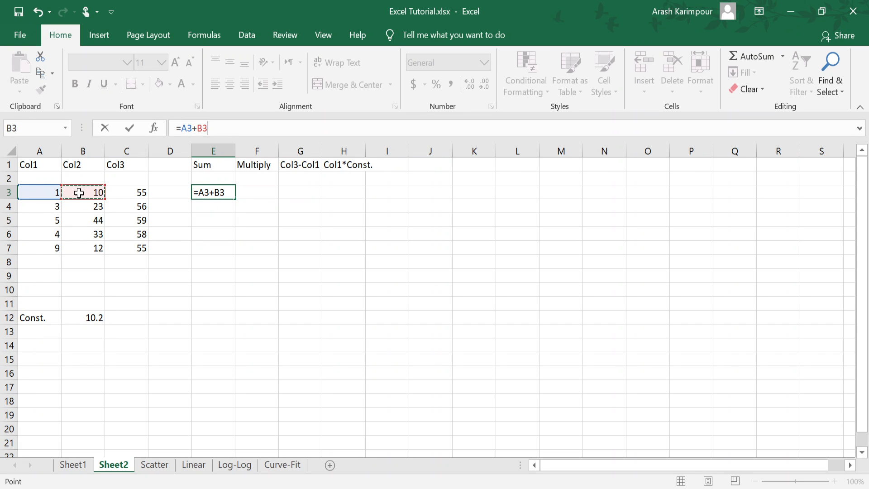
{"action": "type", "text": "+"}
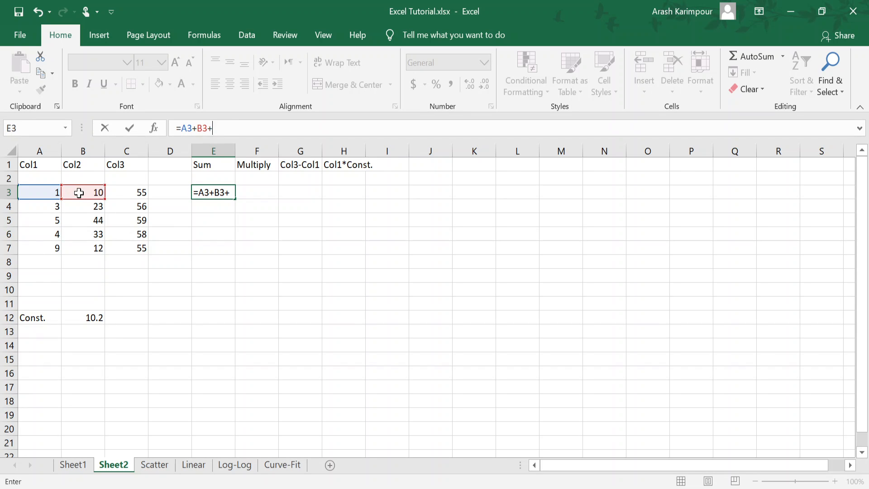
{"action": "left_click", "coordinate": [129, 191]}
{"action": "key", "text": "Return"}
{"action": "left_click", "coordinate": [225, 194]}
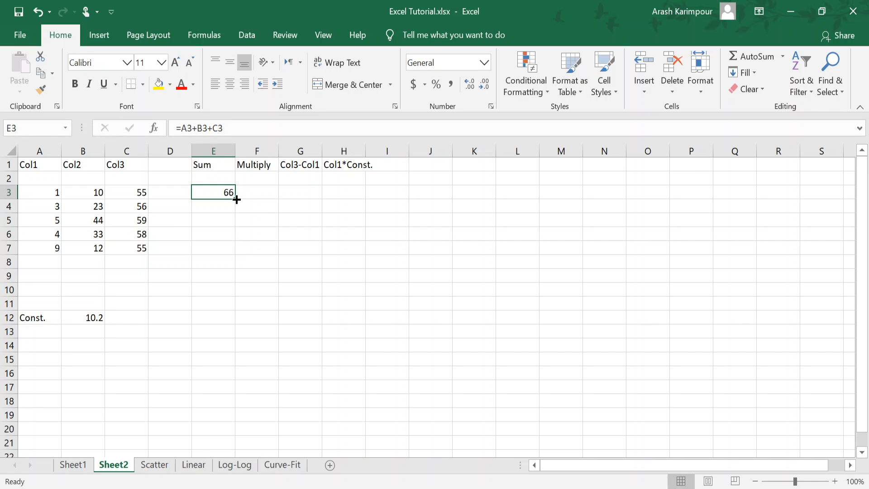
{"action": "left_click_drag", "start_coordinate": [236, 199], "coordinate": [234, 259]}
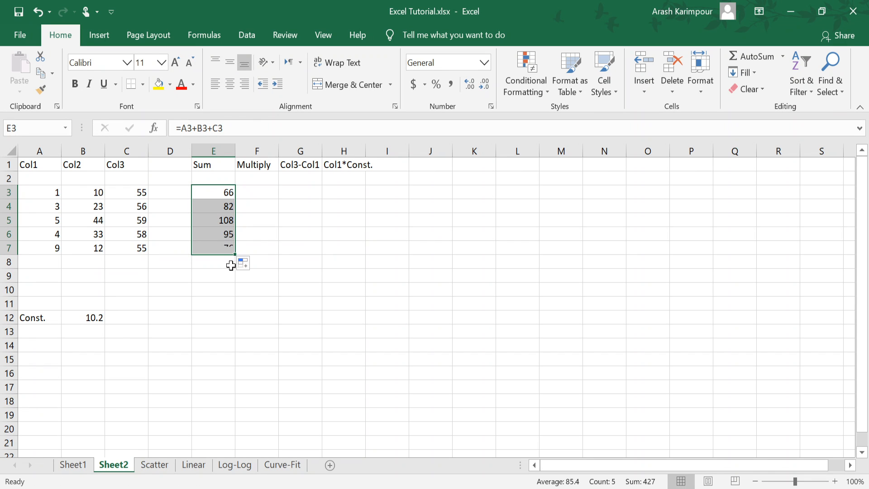
Step: Inspect the copied sum formulas in E4 to E7, highlighting the cells referenced by E4 and E7 without changing them
{"action": "left_click", "coordinate": [211, 208]}
{"action": "left_click", "coordinate": [209, 219]}
{"action": "left_click", "coordinate": [211, 234]}
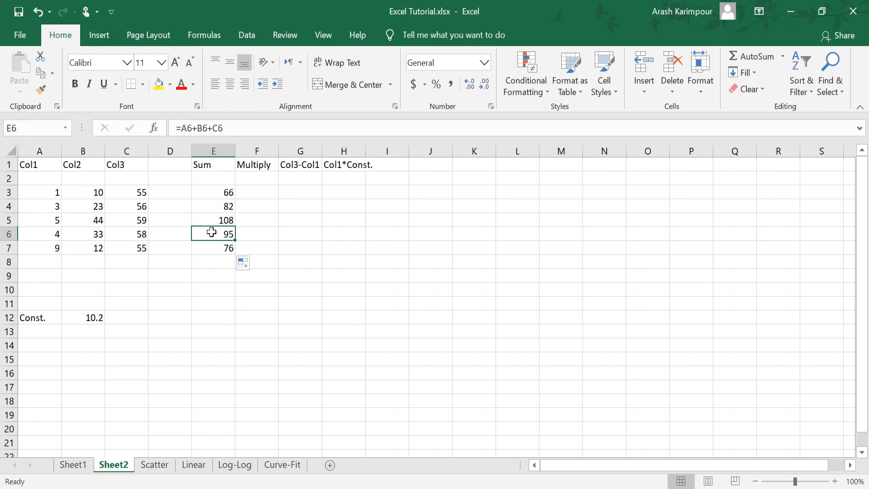
{"action": "left_click", "coordinate": [212, 247]}
{"action": "left_click", "coordinate": [207, 211]}
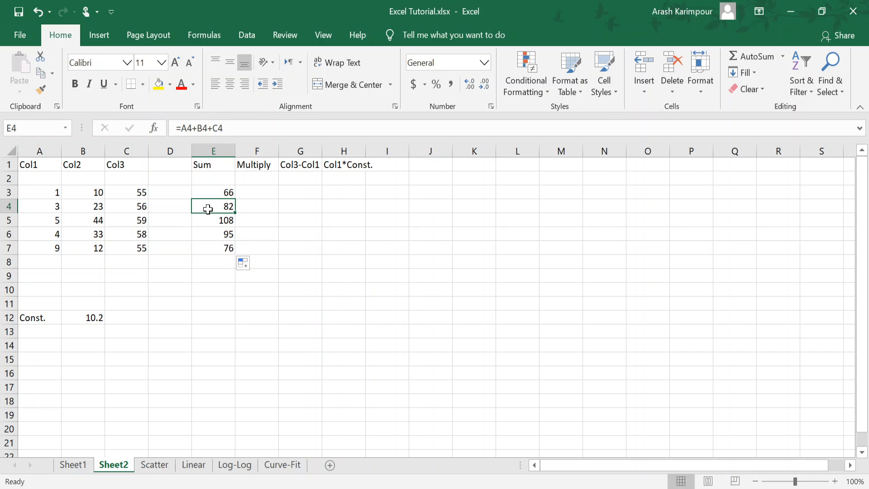
{"action": "left_click", "coordinate": [240, 127]}
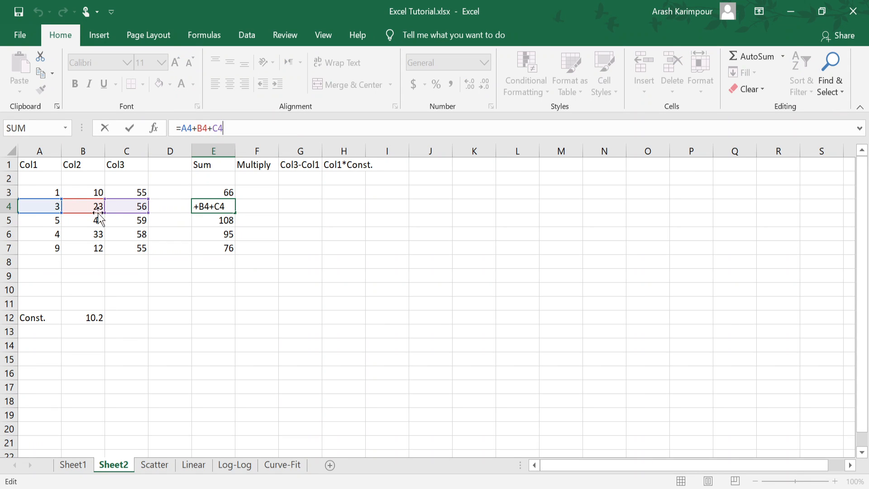
{"action": "key", "text": "Escape"}
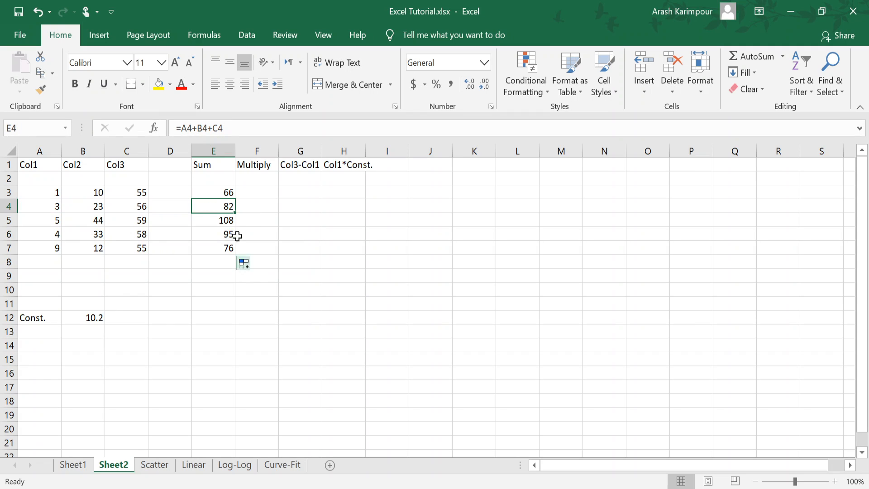
{"action": "left_click", "coordinate": [209, 248]}
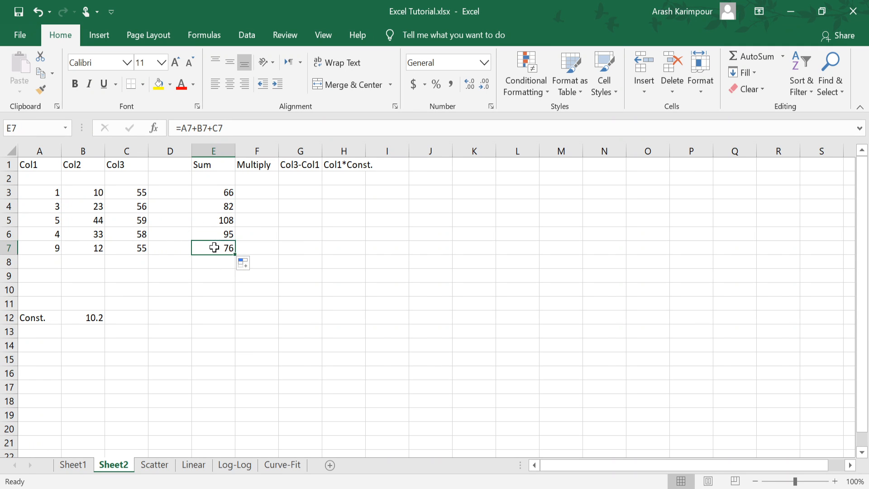
{"action": "key", "text": "F2"}
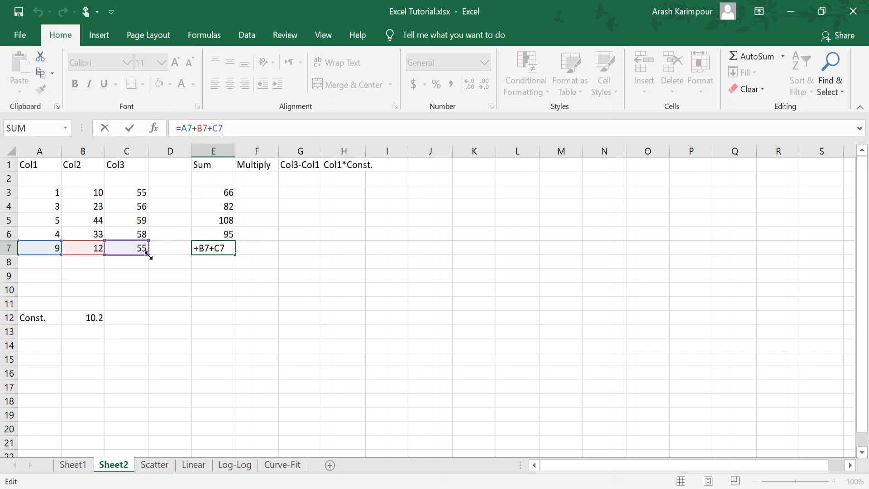
{"action": "key", "text": "ctrl+Return"}
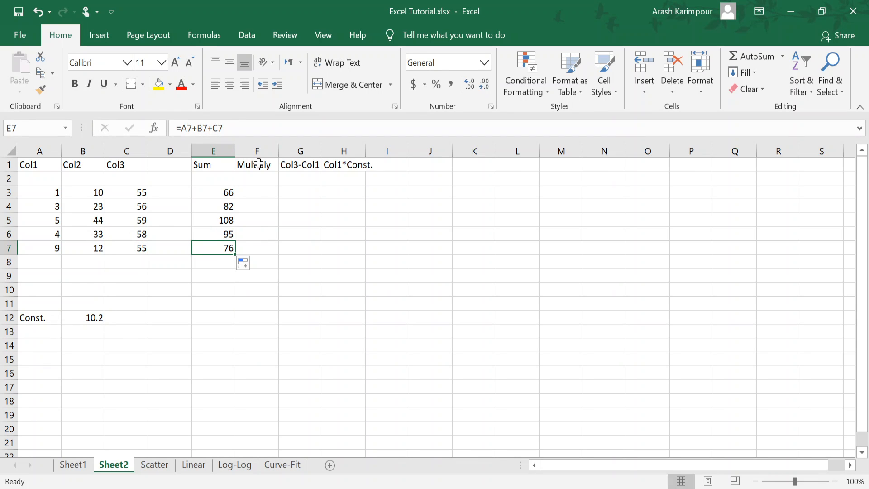
Step: Enter the formula =A3*B3*C3 in cell F3 of the Multiply column
{"action": "left_click", "coordinate": [255, 192]}
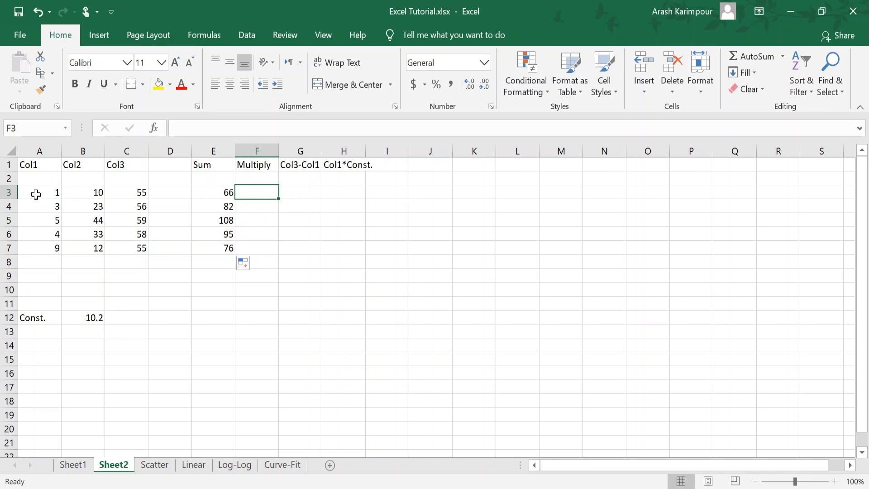
{"action": "left_click", "coordinate": [54, 193]}
{"action": "left_click", "coordinate": [73, 194]}
{"action": "left_click", "coordinate": [120, 193]}
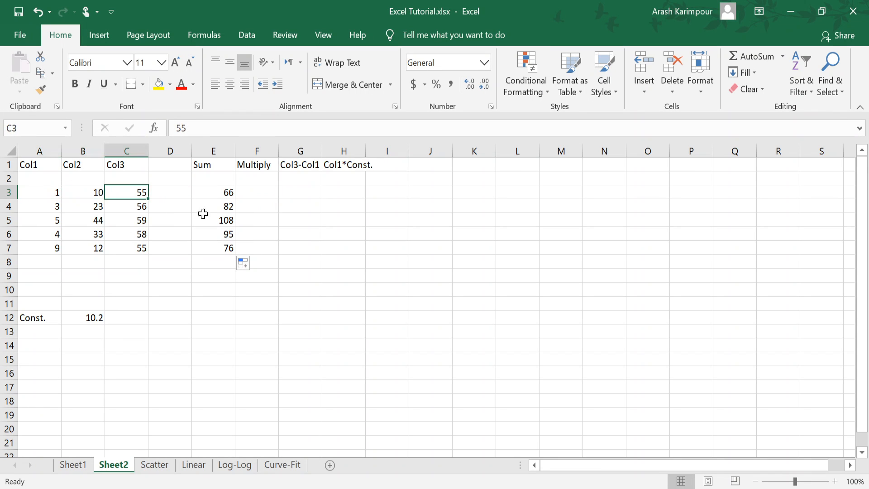
{"action": "left_click", "coordinate": [261, 192]}
{"action": "left_click", "coordinate": [176, 128]}
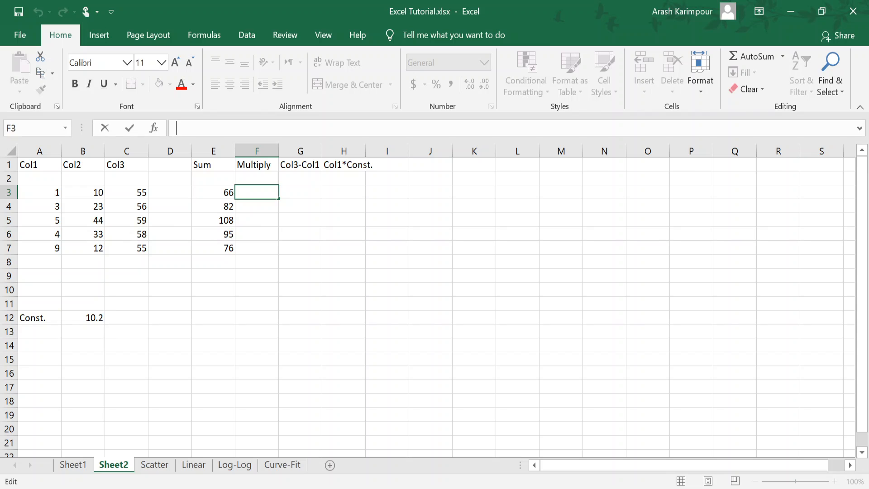
{"action": "type", "text": "="}
{"action": "left_click", "coordinate": [48, 193]}
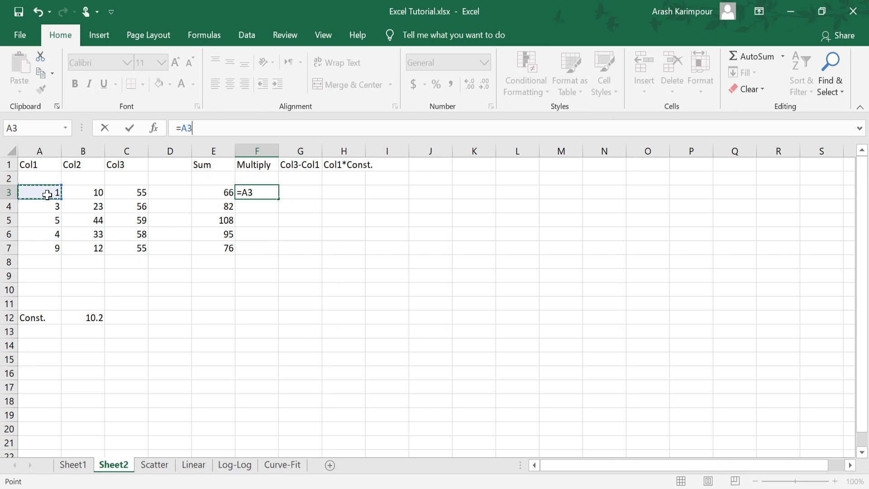
{"action": "type", "text": "*"}
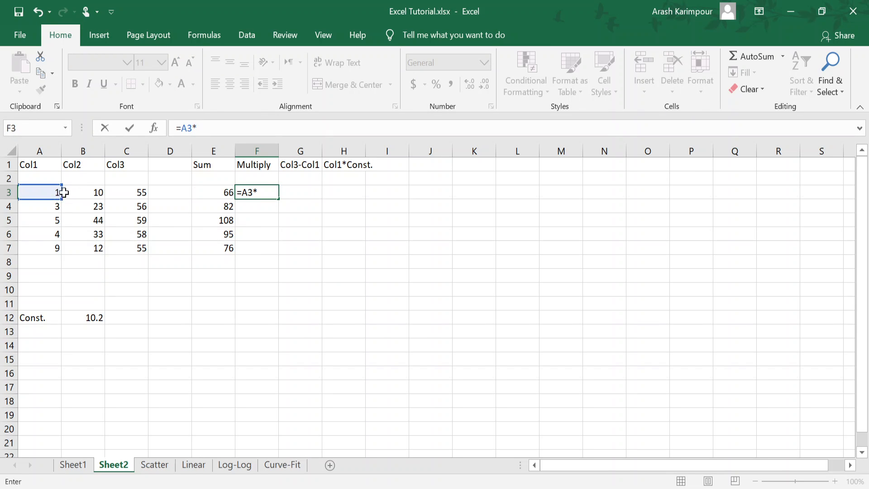
{"action": "left_click", "coordinate": [82, 190]}
{"action": "type", "text": "*"}
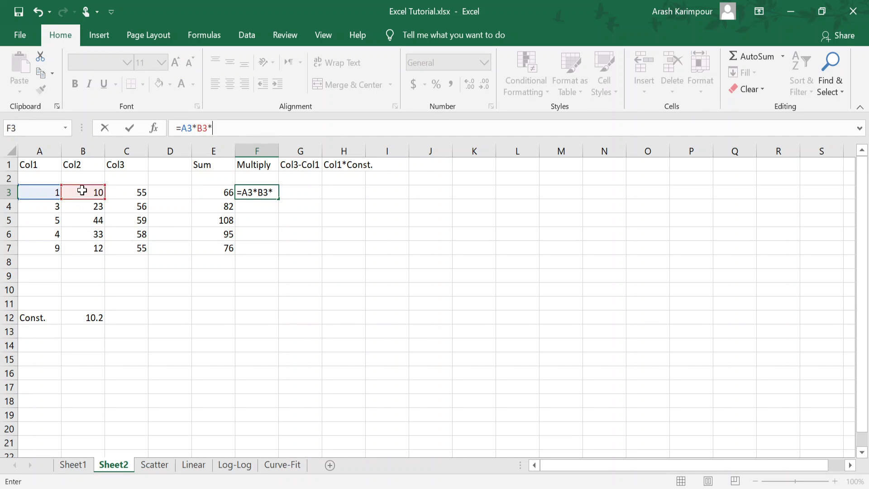
{"action": "left_click", "coordinate": [127, 203]}
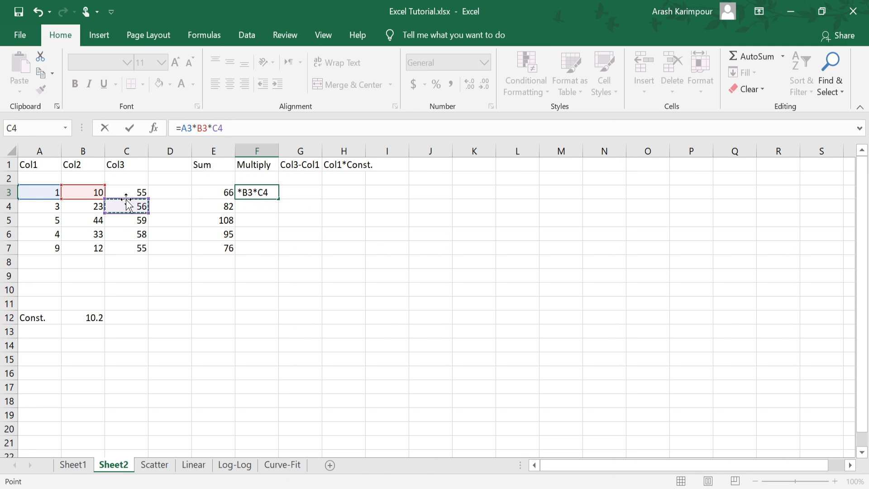
{"action": "key", "text": "BackSpace"}
{"action": "key", "text": "BackSpace"}
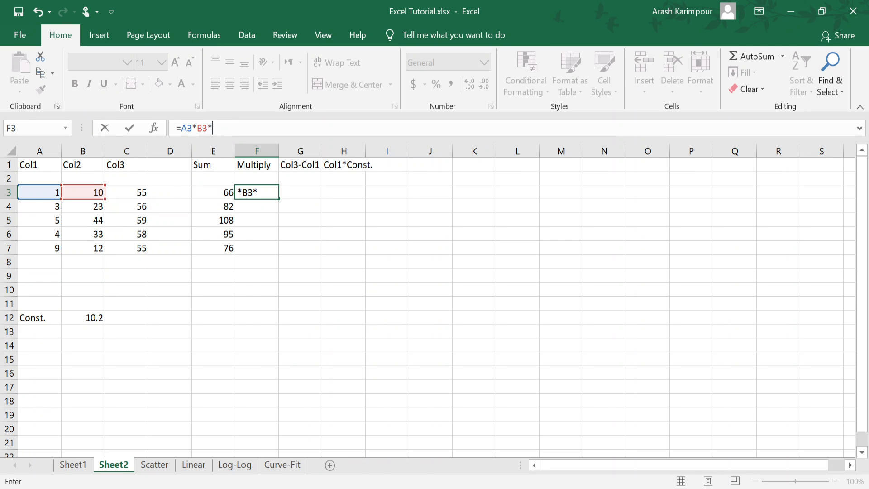
{"action": "left_click", "coordinate": [139, 192]}
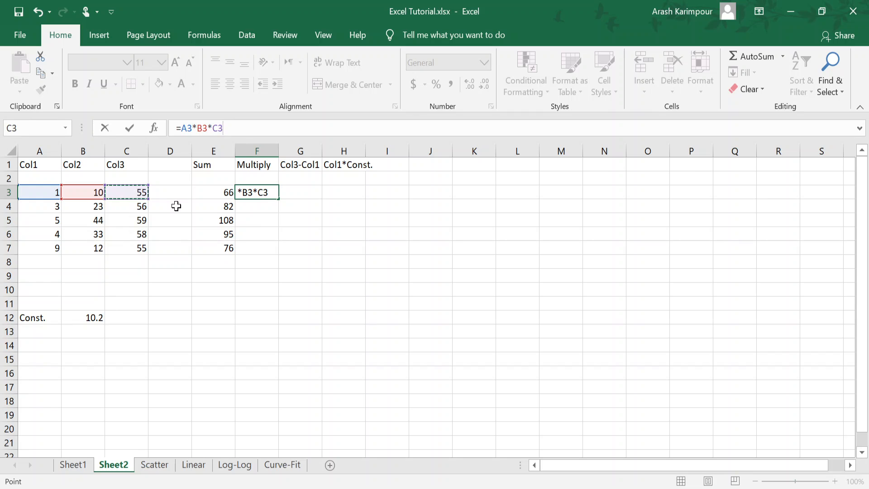
{"action": "key", "text": "Return"}
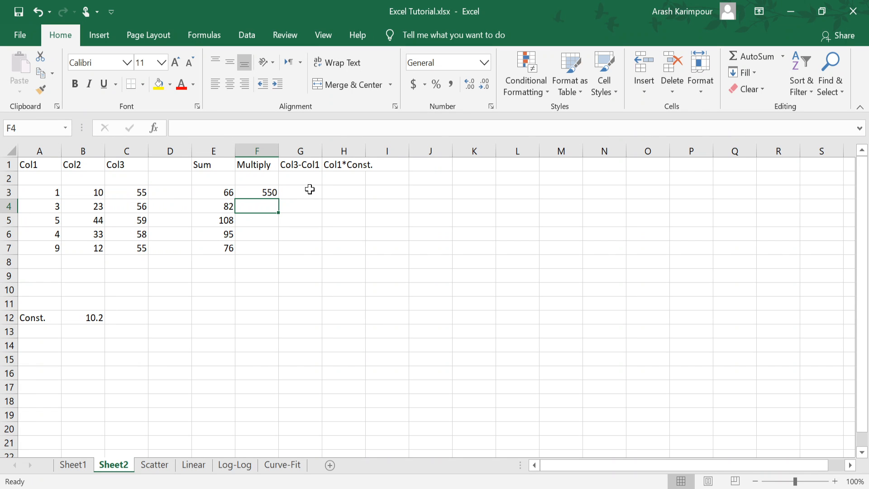
Step: Try filling the product formula from F3 down to F7 twice, undoing the fill each time
{"action": "left_click", "coordinate": [267, 192]}
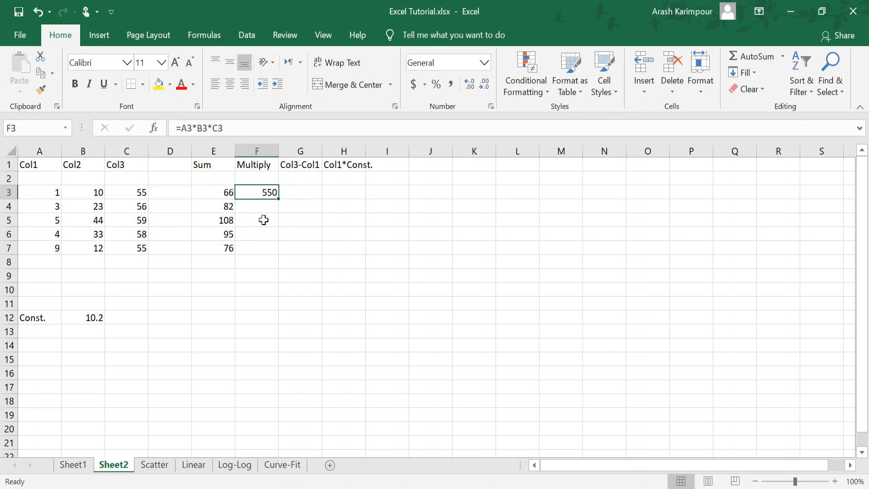
{"action": "double_click", "coordinate": [279, 199]}
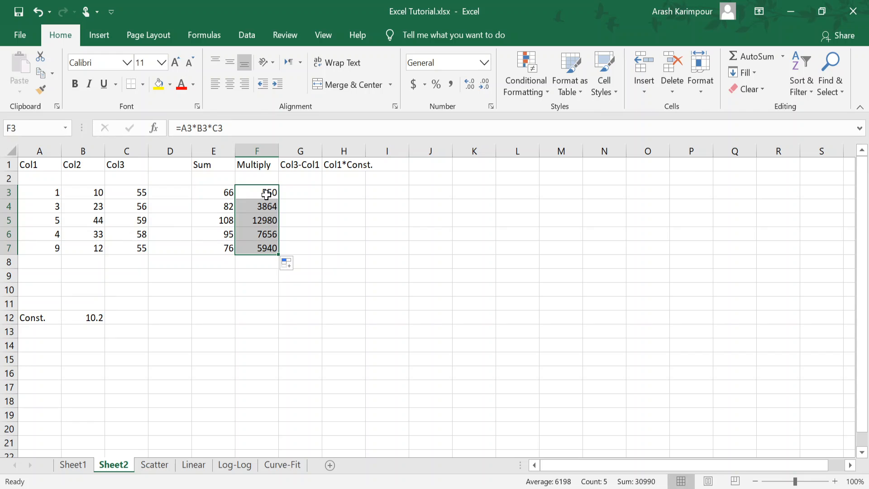
{"action": "key", "text": "ctrl+z"}
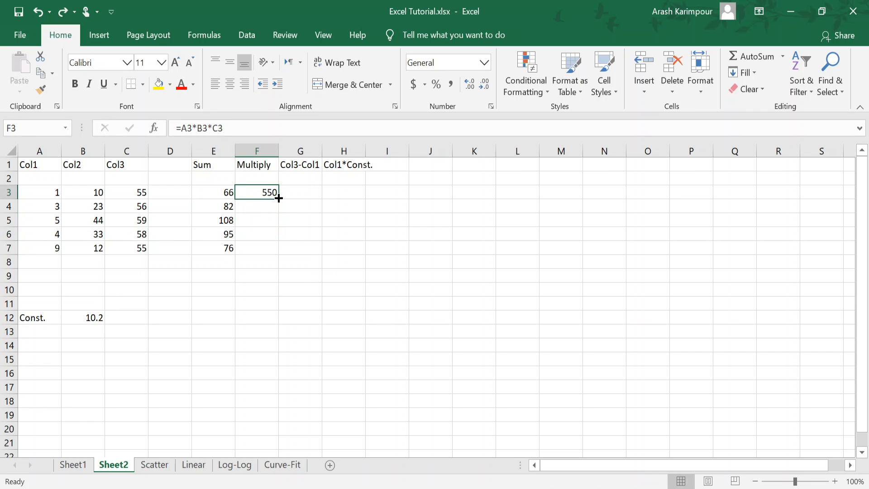
{"action": "double_click", "coordinate": [278, 198]}
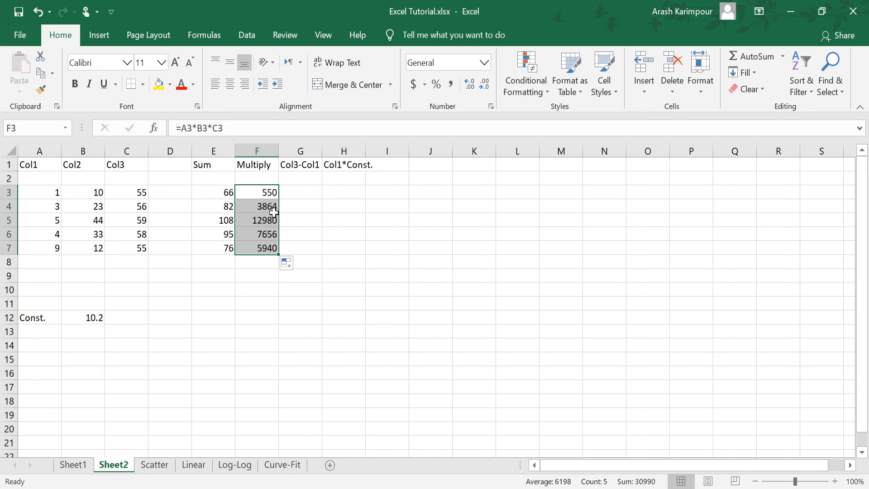
{"action": "key", "text": "ctrl+z"}
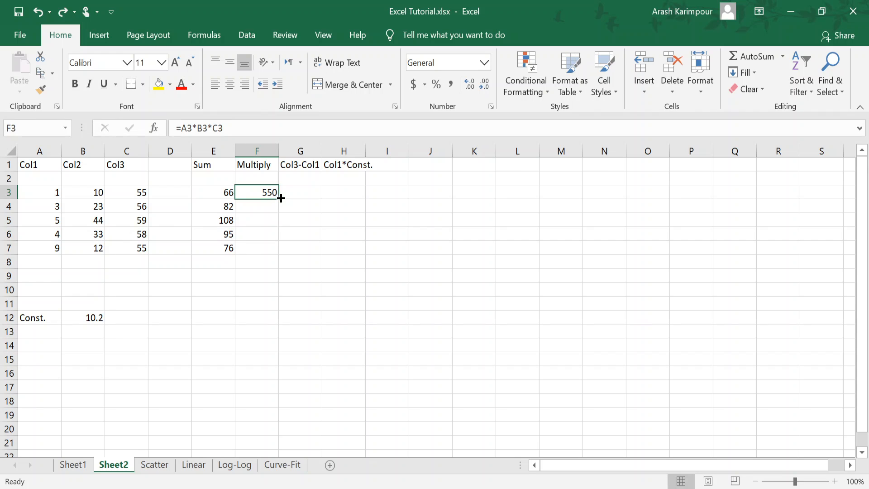
Step: Fill the product formula from F3 down to F7 and check the copied formula in F4
{"action": "left_click_drag", "start_coordinate": [279, 198], "coordinate": [280, 258]}
{"action": "left_click", "coordinate": [261, 207]}
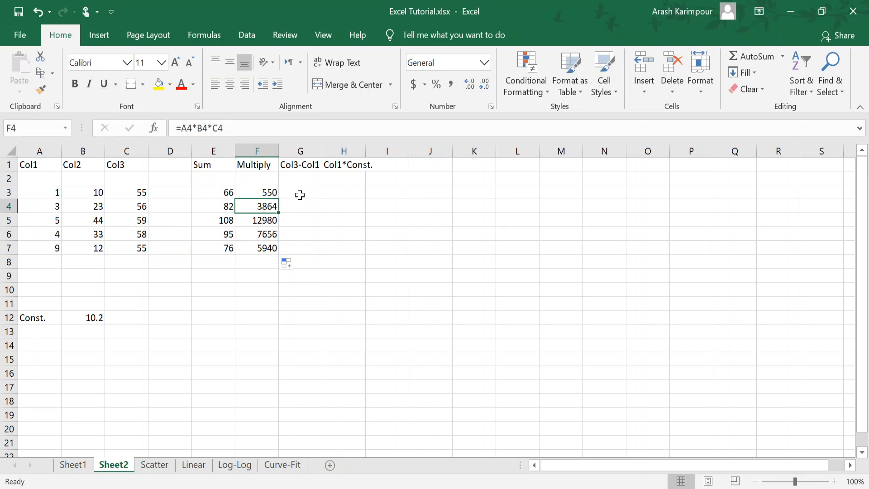
Step: Enter the formula =C3-A3 in cell G3 of the Col3-Col1 column and fill it down to G7
{"action": "left_click", "coordinate": [300, 193]}
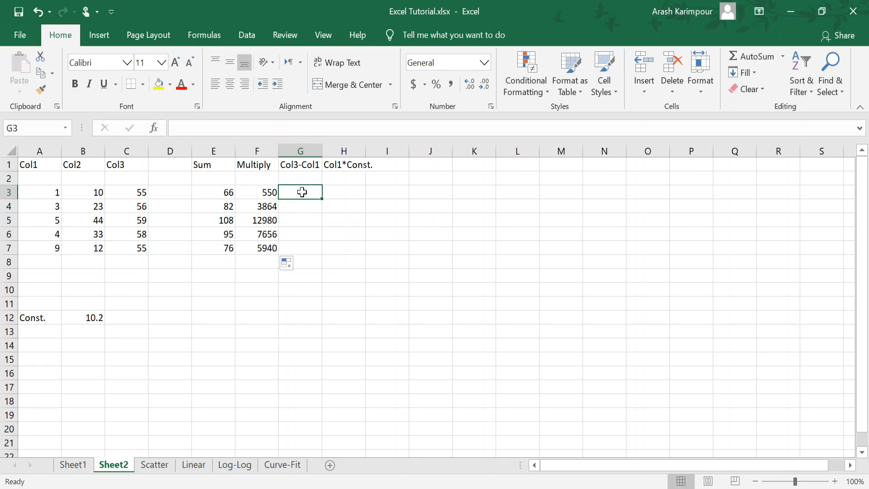
{"action": "type", "text": "="}
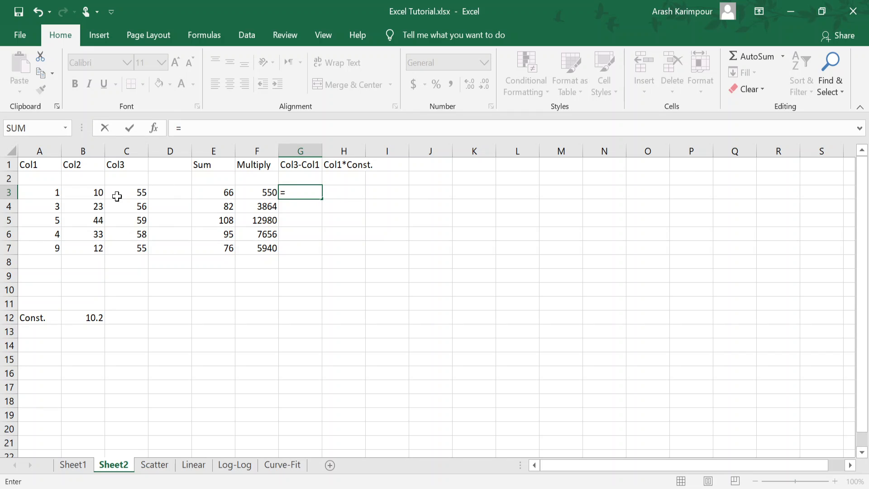
{"action": "left_click", "coordinate": [131, 193]}
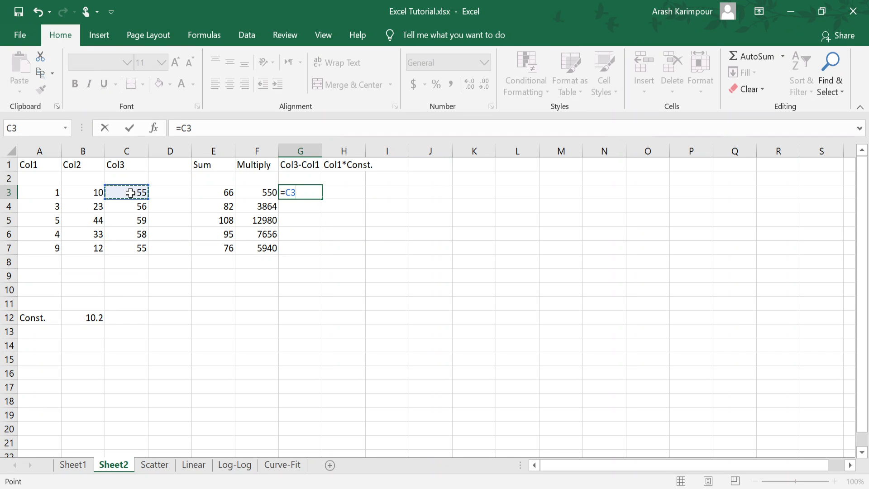
{"action": "type", "text": "-"}
{"action": "left_click", "coordinate": [43, 190]}
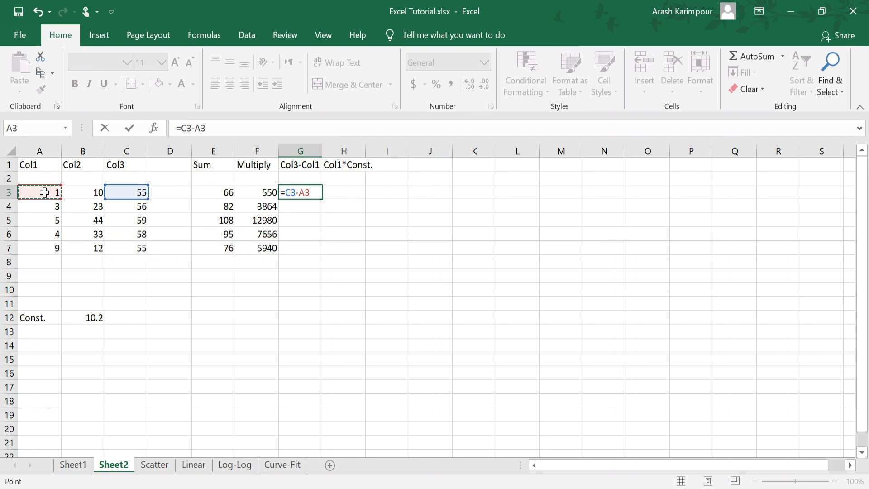
{"action": "key", "text": "Return"}
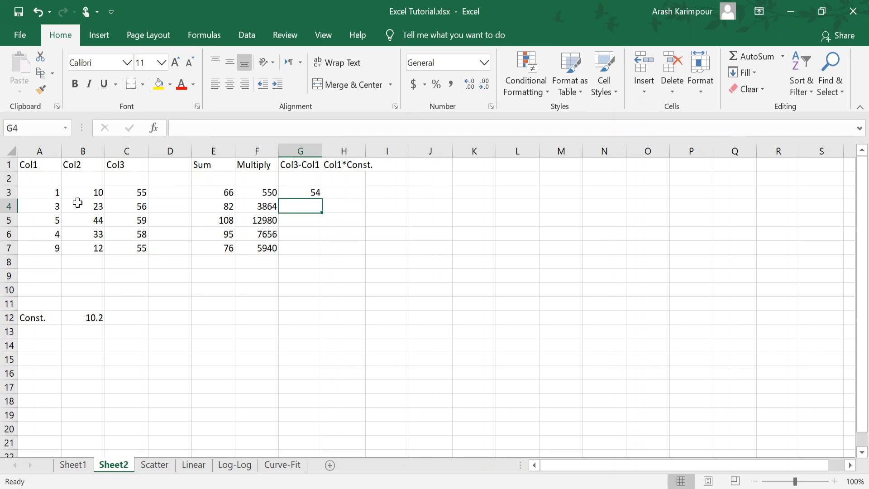
{"action": "left_click", "coordinate": [300, 193]}
{"action": "double_click", "coordinate": [323, 197]}
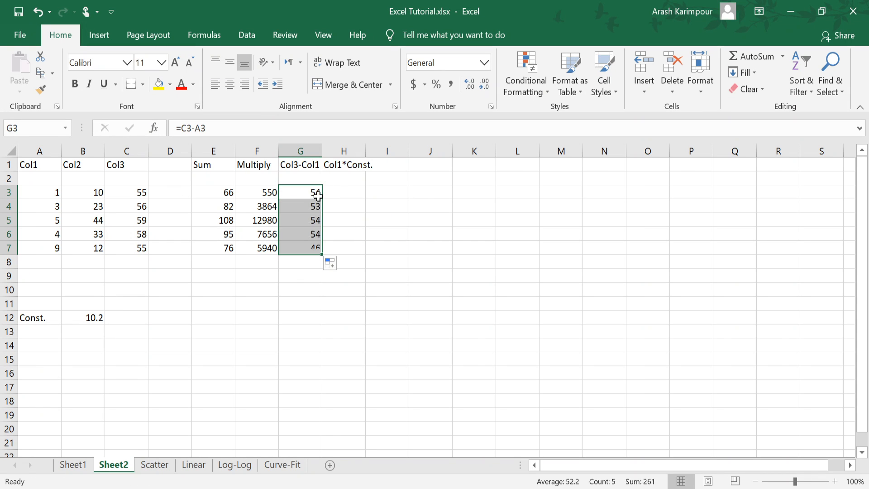
Step: Compare the subtraction formulas in G3, G4 and G5 to see how the row references shift
{"action": "left_click", "coordinate": [300, 208]}
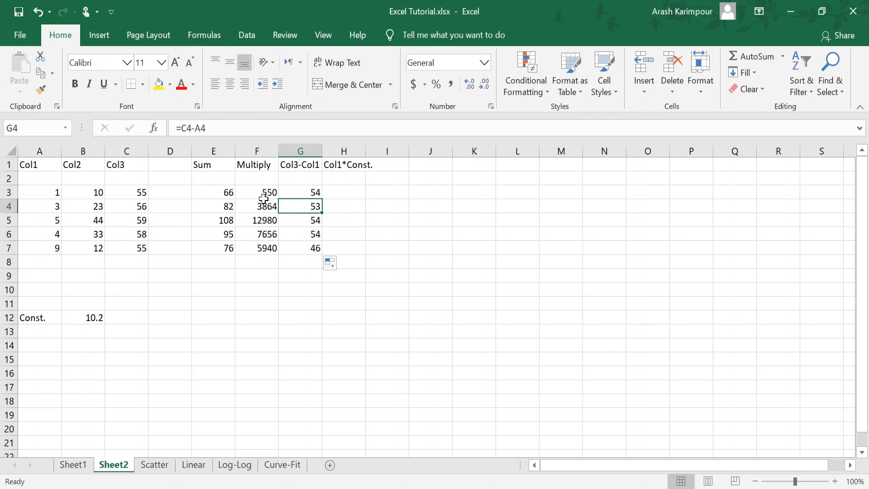
{"action": "left_click", "coordinate": [302, 193]}
{"action": "left_click", "coordinate": [302, 206]}
{"action": "left_click", "coordinate": [301, 220]}
{"action": "left_click", "coordinate": [302, 205]}
{"action": "left_click", "coordinate": [300, 220]}
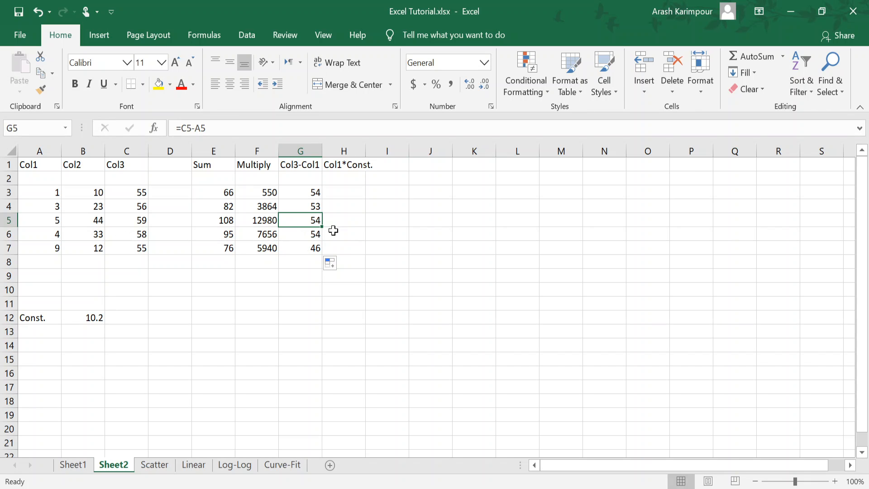
{"action": "left_click", "coordinate": [309, 192]}
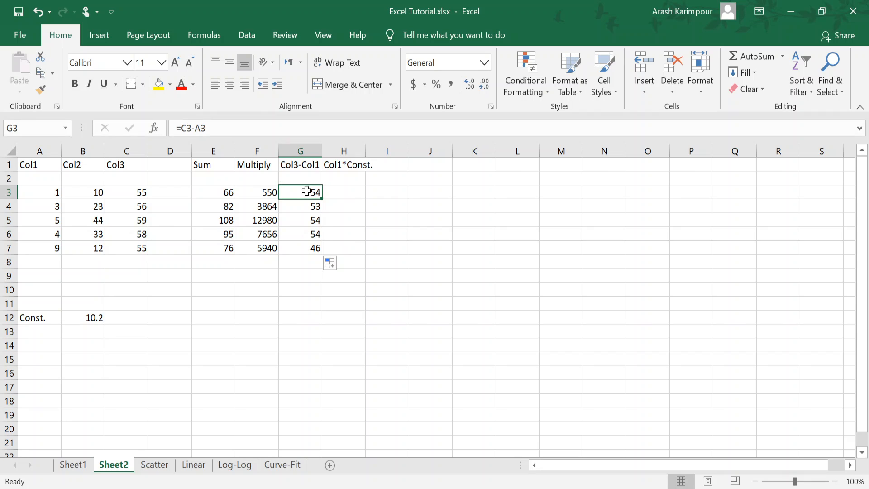
Step: Compare the sum formulas in E3 and E4 with their source ranges A3:C3 and A4:C4
{"action": "left_click", "coordinate": [223, 196]}
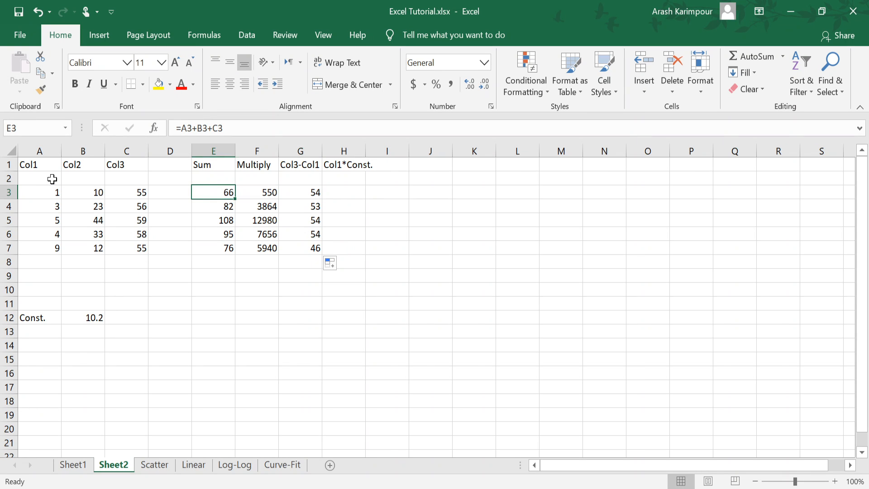
{"action": "left_click_drag", "start_coordinate": [43, 190], "coordinate": [120, 194]}
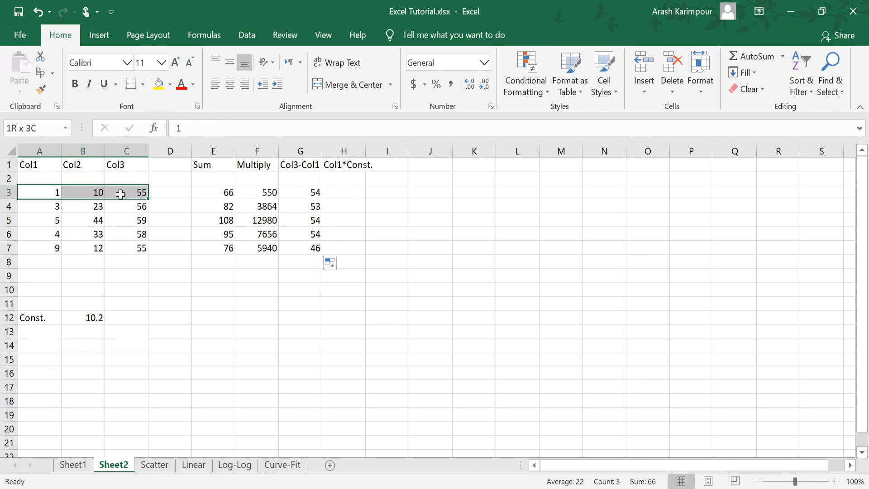
{"action": "left_click", "coordinate": [220, 193]}
{"action": "left_click", "coordinate": [212, 207]}
{"action": "left_click_drag", "start_coordinate": [50, 205], "coordinate": [141, 205]}
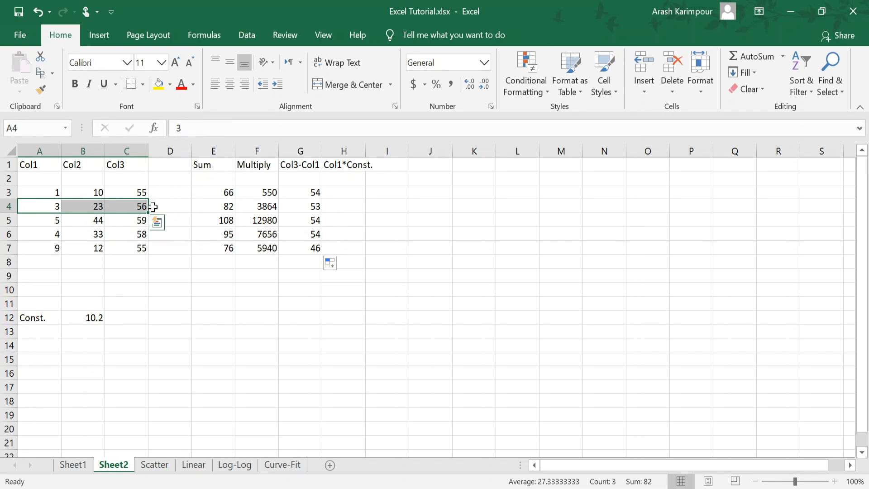
{"action": "left_click", "coordinate": [226, 207]}
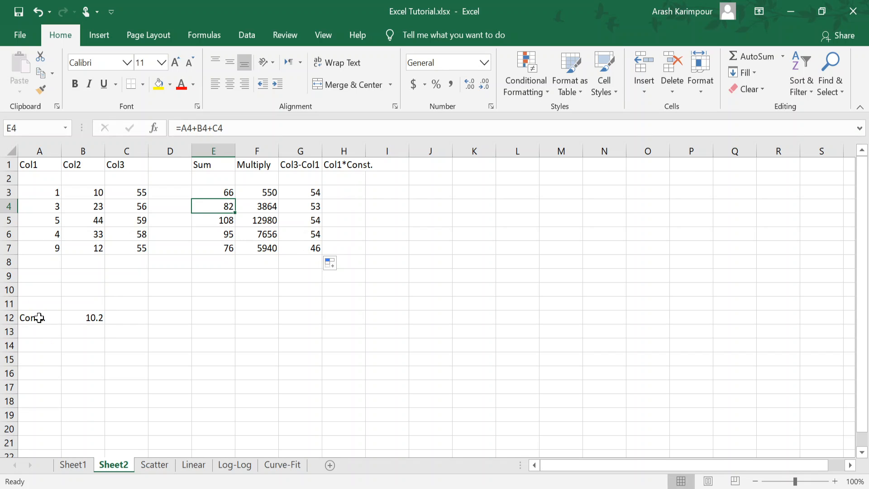
Step: Review the constant in B12, the first Col1 value in A3 and the target cell H3 of the Col1*Const. column
{"action": "left_click", "coordinate": [91, 319]}
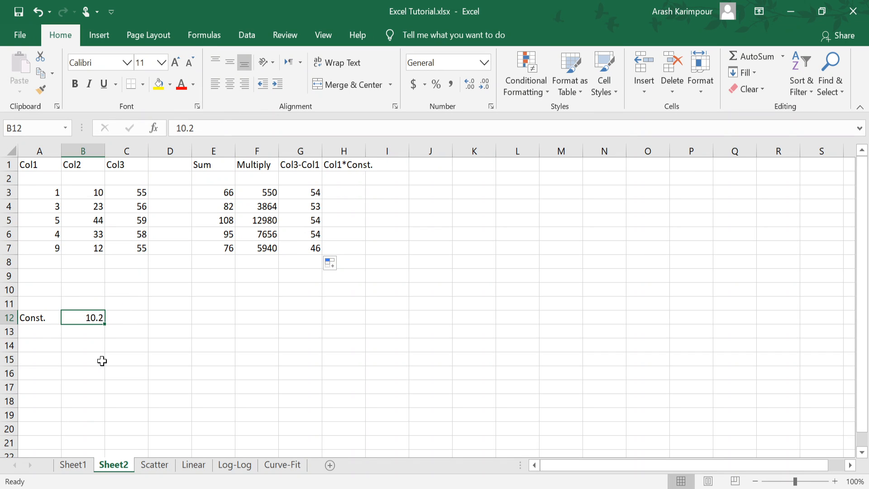
{"action": "left_click", "coordinate": [348, 187]}
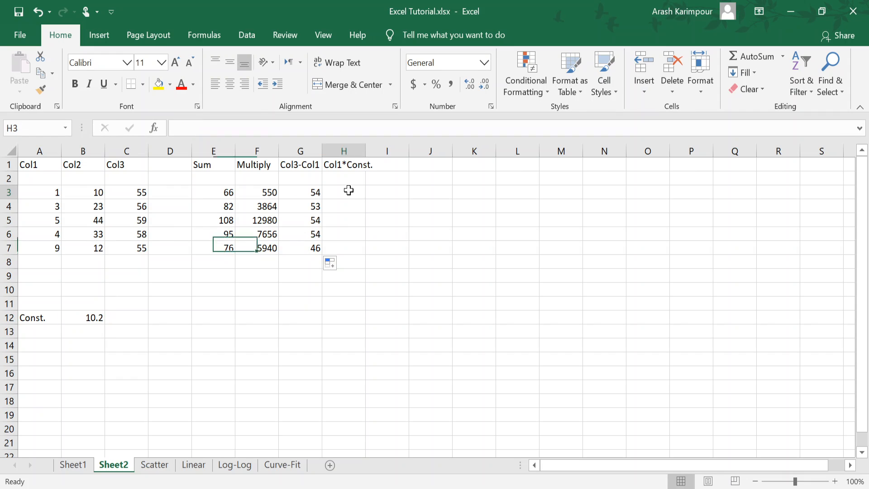
{"action": "left_click", "coordinate": [38, 193]}
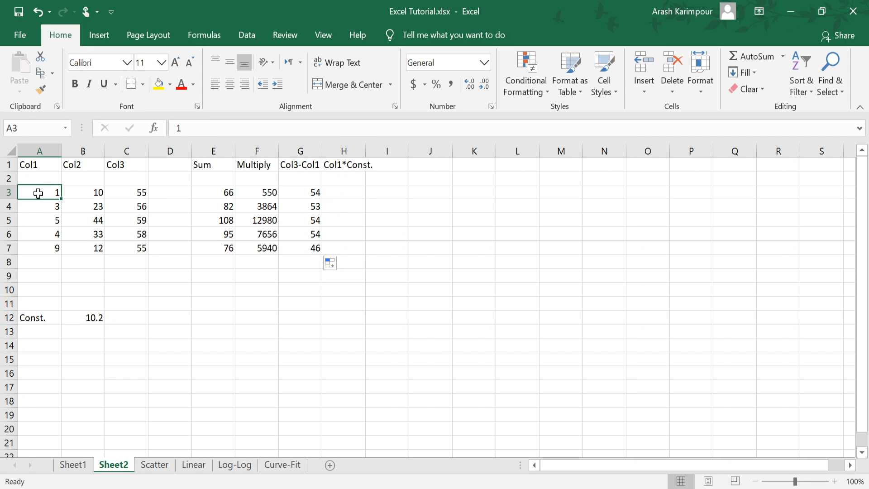
{"action": "left_click", "coordinate": [85, 317]}
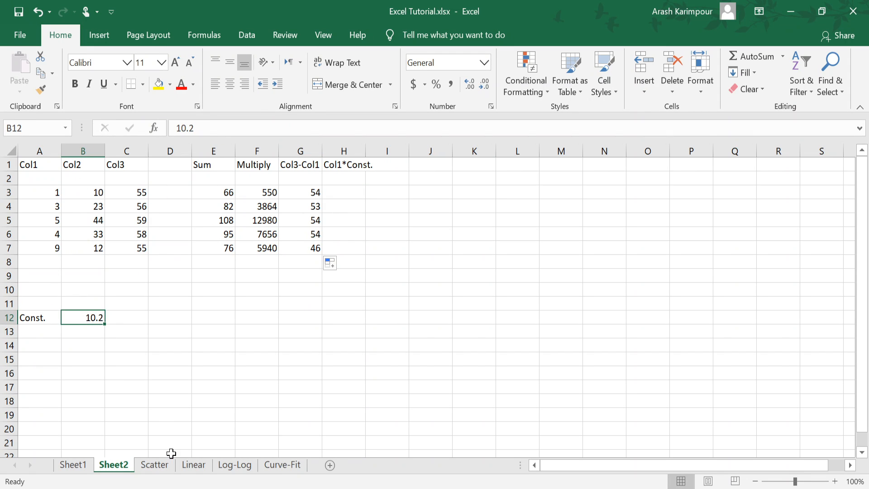
Step: Enter the formula =A3*B12 in cell H3 of the Col1*Const. column and fill it down to H7
{"action": "left_click", "coordinate": [348, 196]}
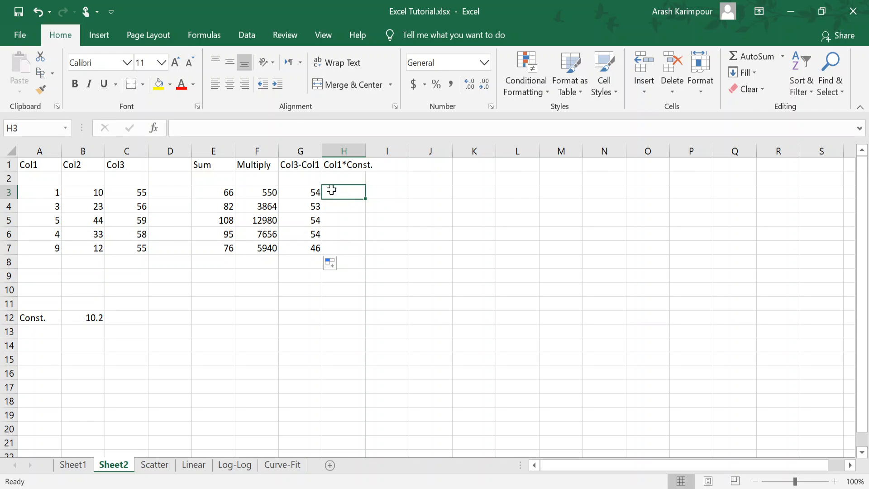
{"action": "left_click", "coordinate": [176, 128]}
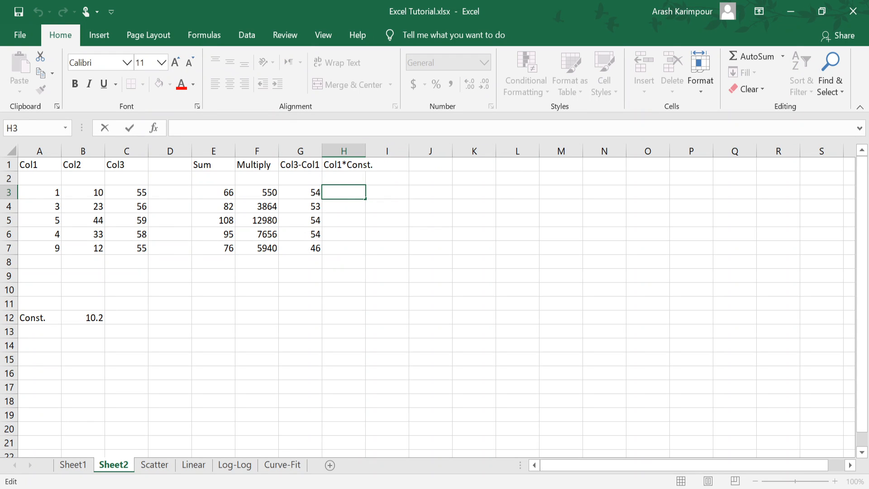
{"action": "type", "text": "="}
{"action": "left_click", "coordinate": [38, 190]}
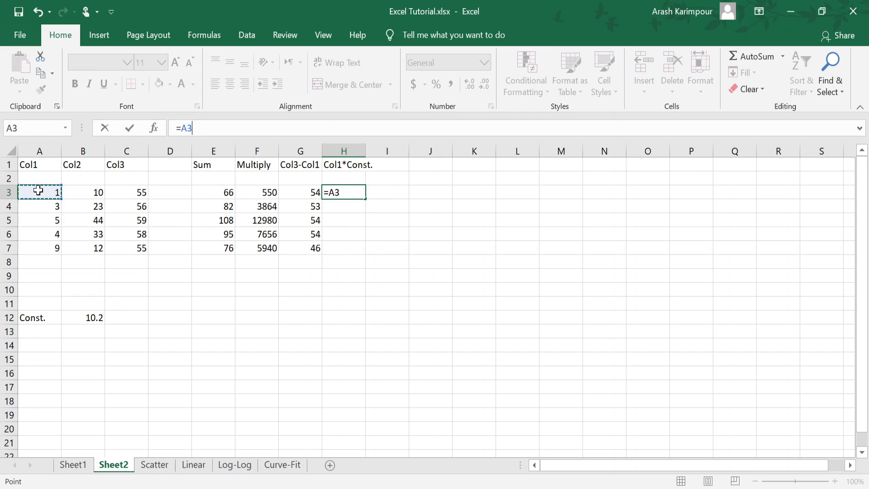
{"action": "type", "text": "*"}
{"action": "left_click", "coordinate": [89, 317]}
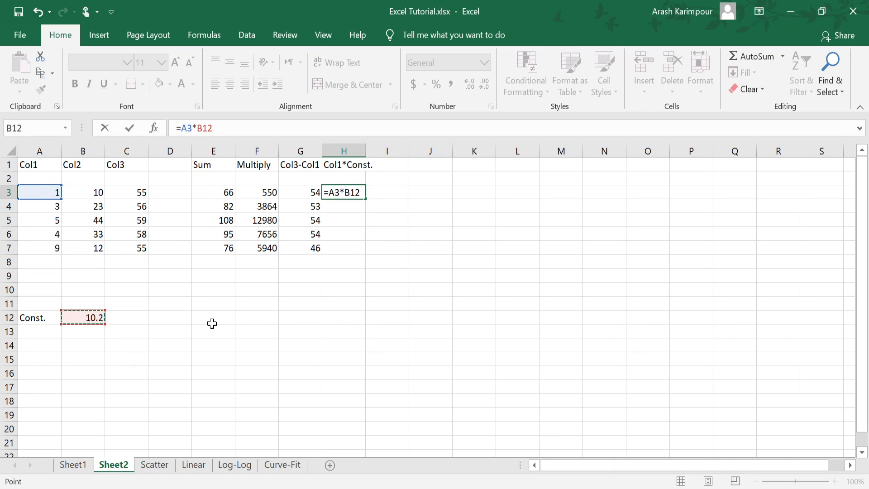
{"action": "key", "text": "Return"}
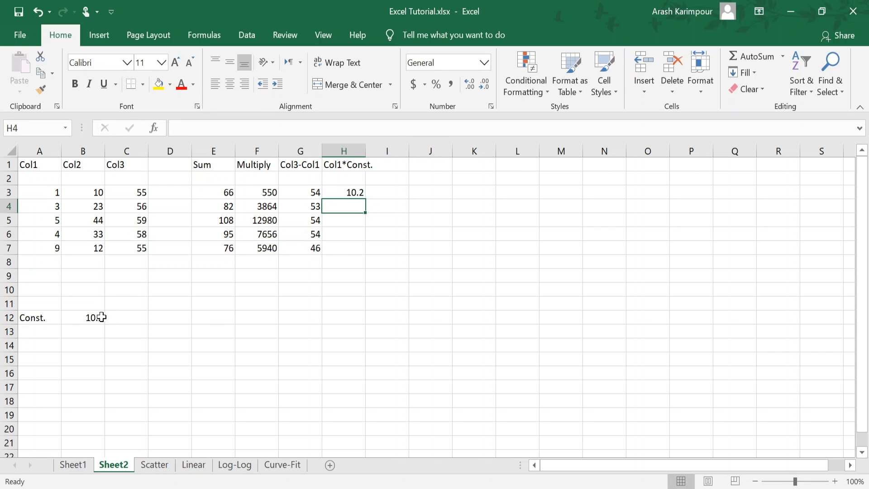
{"action": "left_click", "coordinate": [340, 190]}
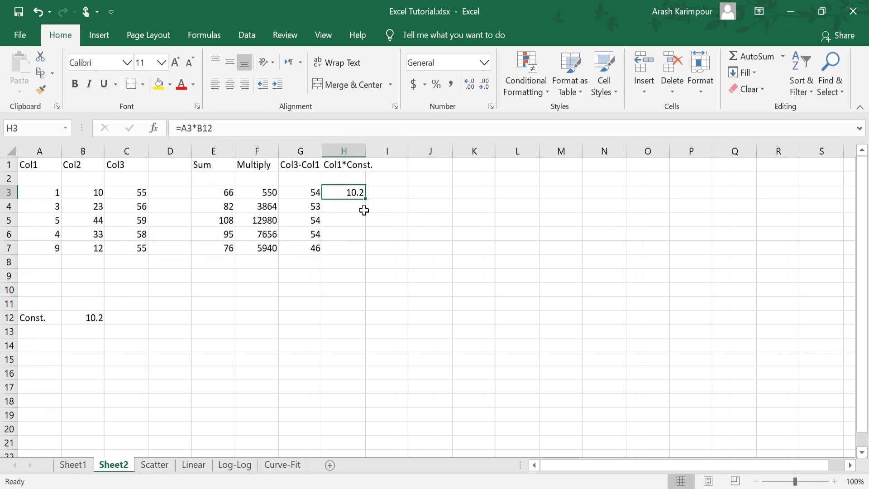
{"action": "left_click_drag", "start_coordinate": [365, 199], "coordinate": [363, 257]}
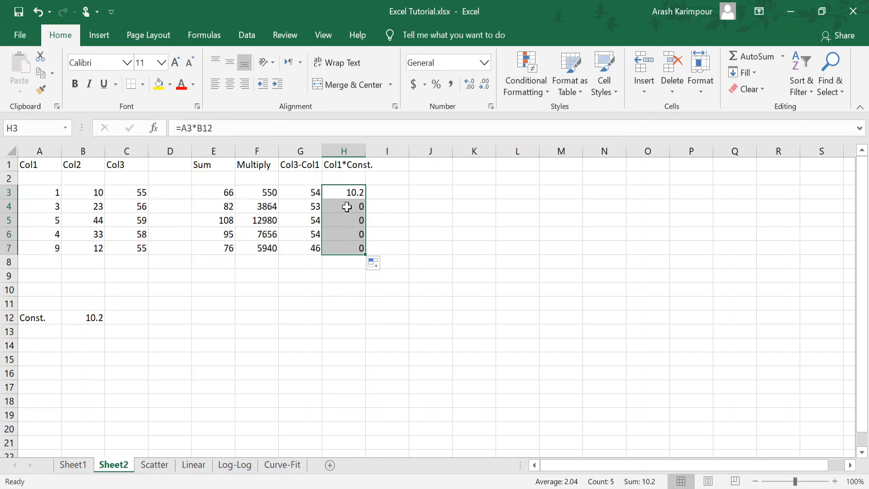
Step: Inspect the copied formulas in H4 and H5 to see which Col1 and constant cells they reference
{"action": "left_click", "coordinate": [344, 221]}
{"action": "double_click", "coordinate": [344, 206]}
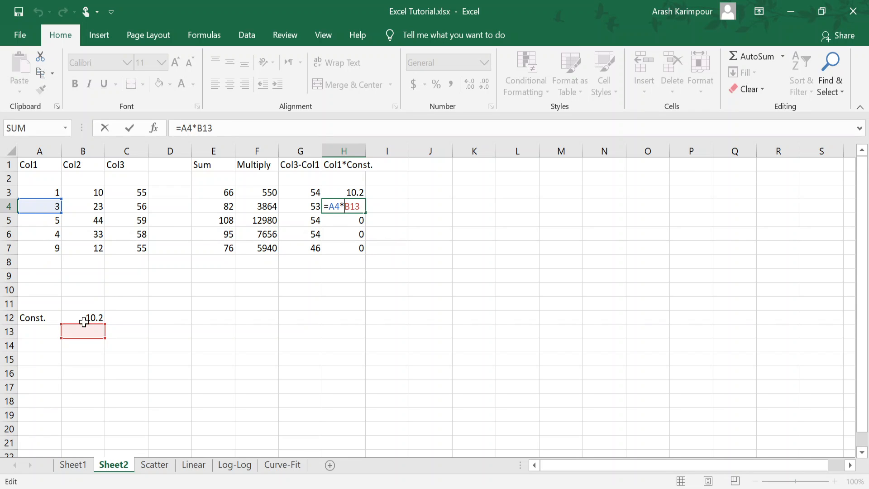
{"action": "key", "text": "Escape"}
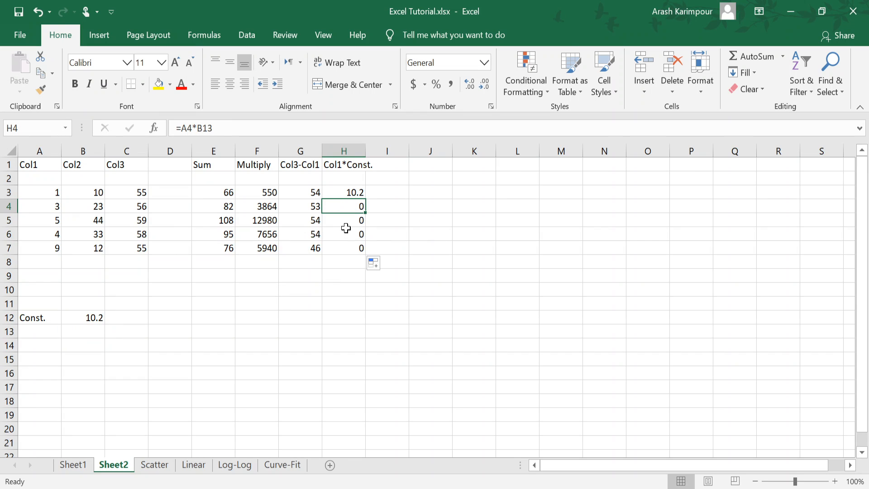
{"action": "double_click", "coordinate": [345, 222]}
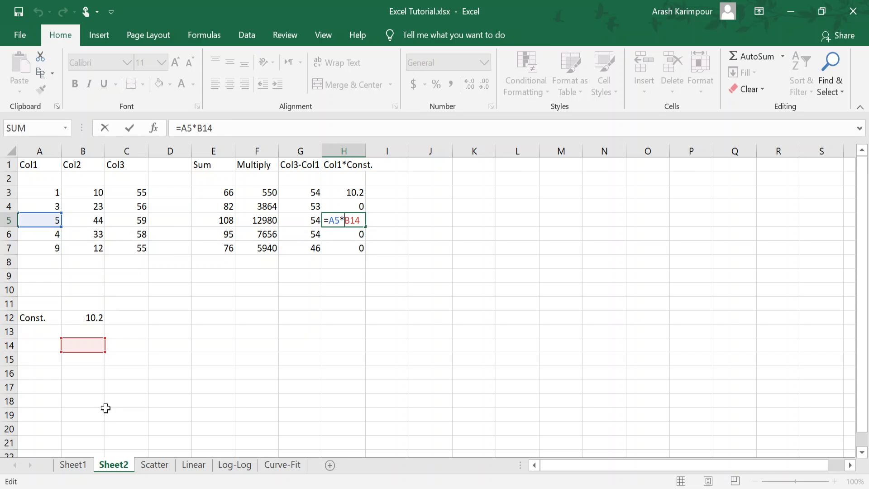
{"action": "key", "text": "ctrl+Return"}
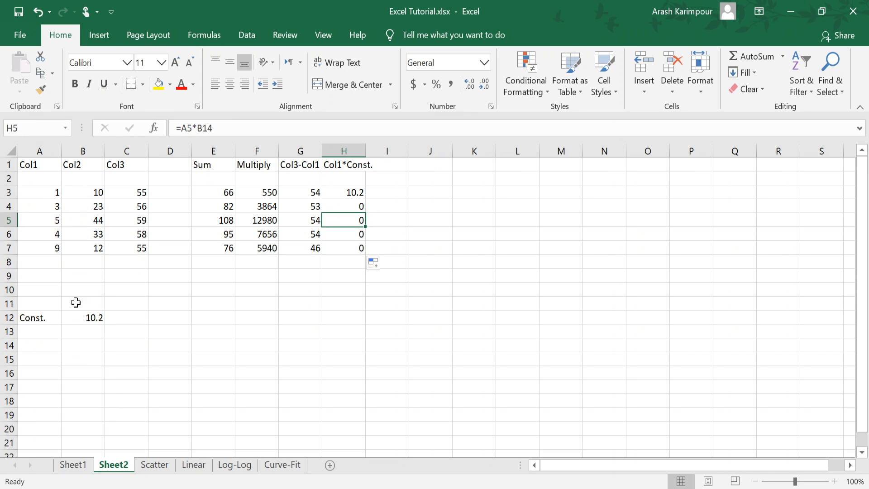
{"action": "left_click", "coordinate": [47, 197]}
{"action": "left_click", "coordinate": [39, 206]}
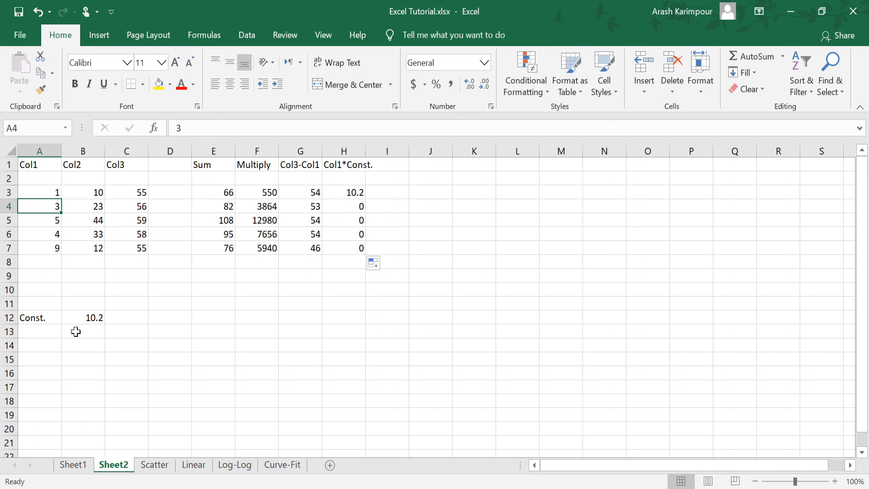
{"action": "left_click", "coordinate": [82, 316]}
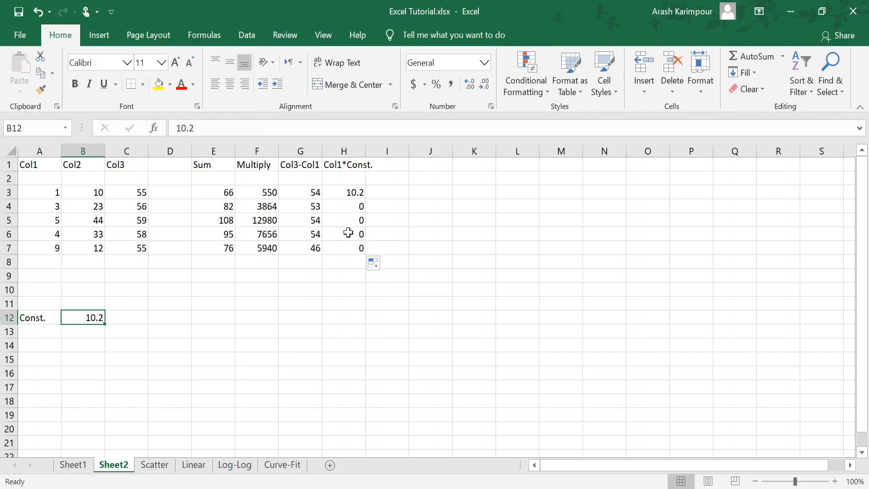
Step: Clear the formulas from H3:H7 in the Col1*Const. column
{"action": "left_click_drag", "start_coordinate": [348, 193], "coordinate": [342, 250]}
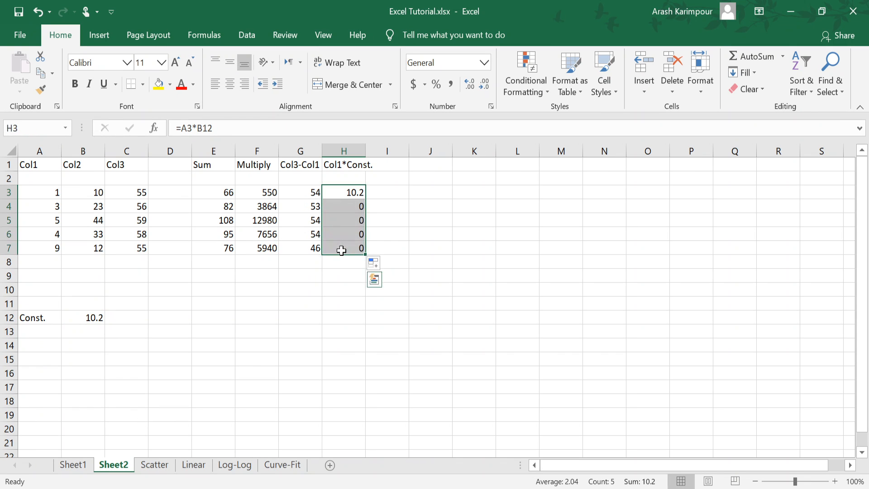
{"action": "key", "text": "Delete"}
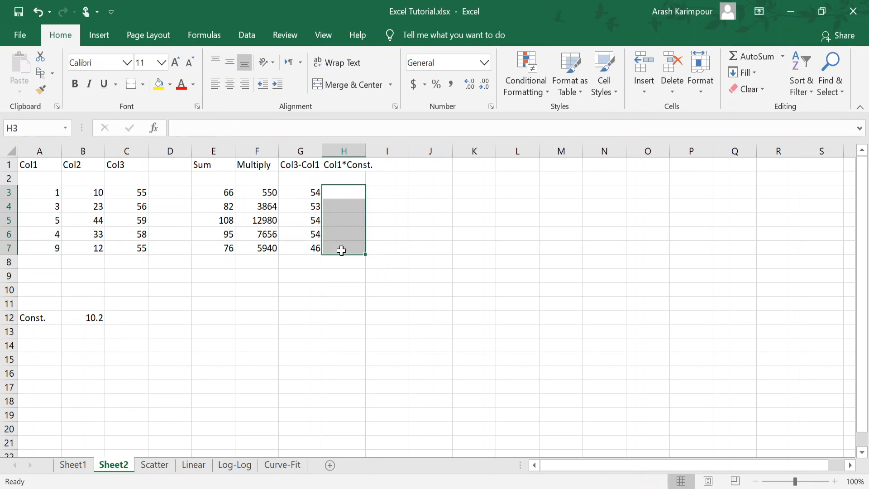
{"action": "left_click", "coordinate": [380, 303]}
Step: Enter =A3*$B$12 in H3 with an absolute reference to the constant, and fill it down to H7
{"action": "left_click", "coordinate": [340, 190]}
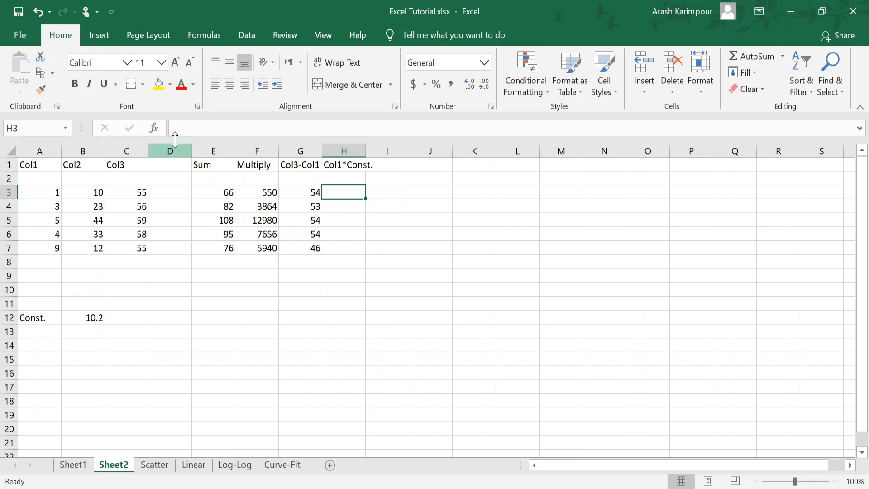
{"action": "left_click", "coordinate": [190, 128]}
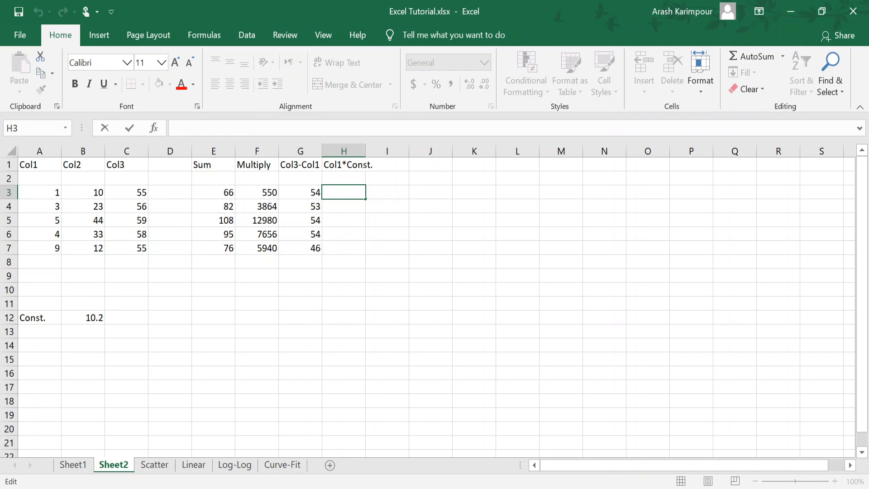
{"action": "type", "text": "="}
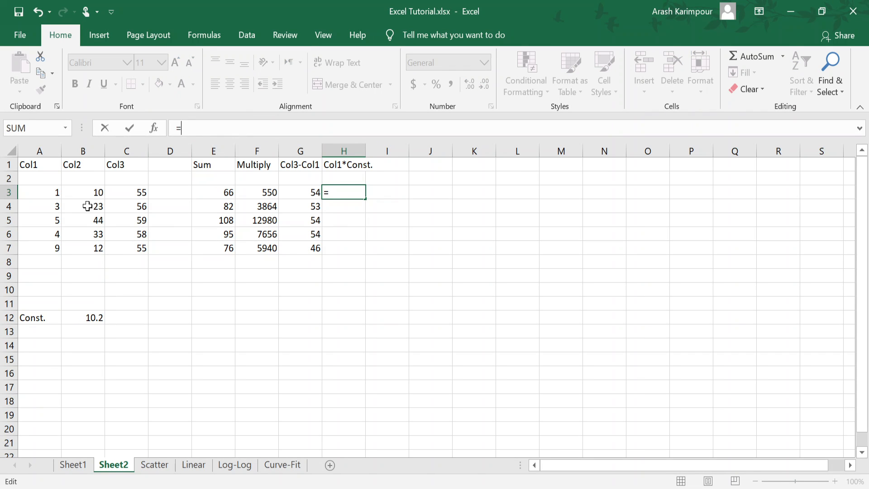
{"action": "left_click", "coordinate": [40, 192]}
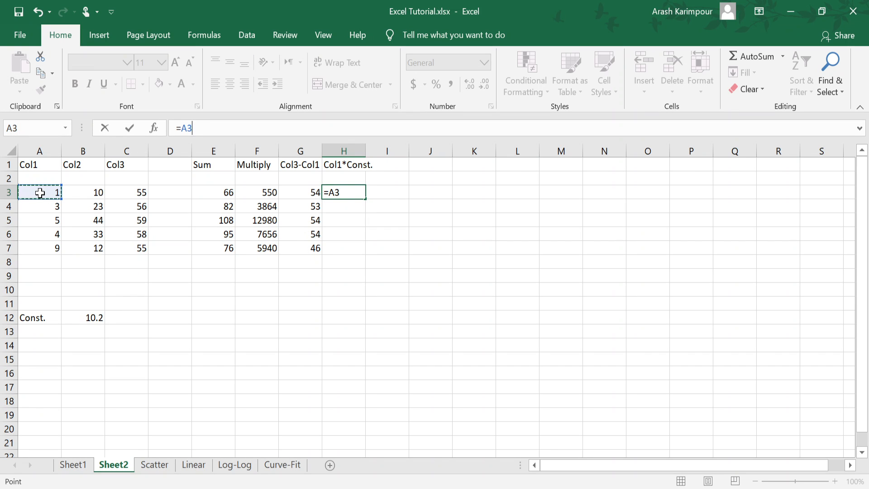
{"action": "type", "text": "*"}
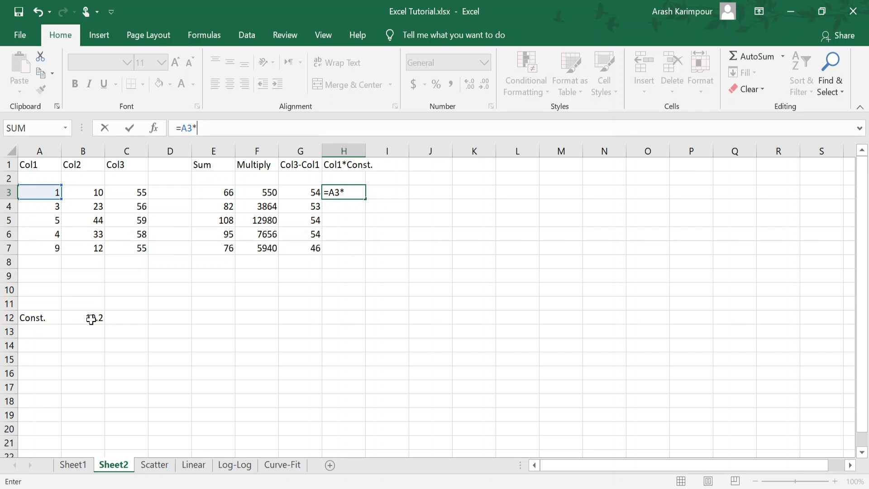
{"action": "left_click", "coordinate": [89, 319]}
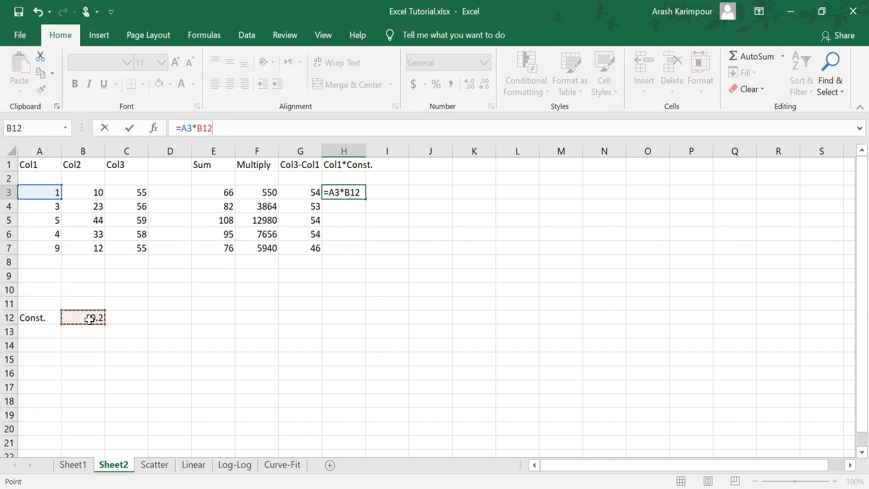
{"action": "key", "text": "F4"}
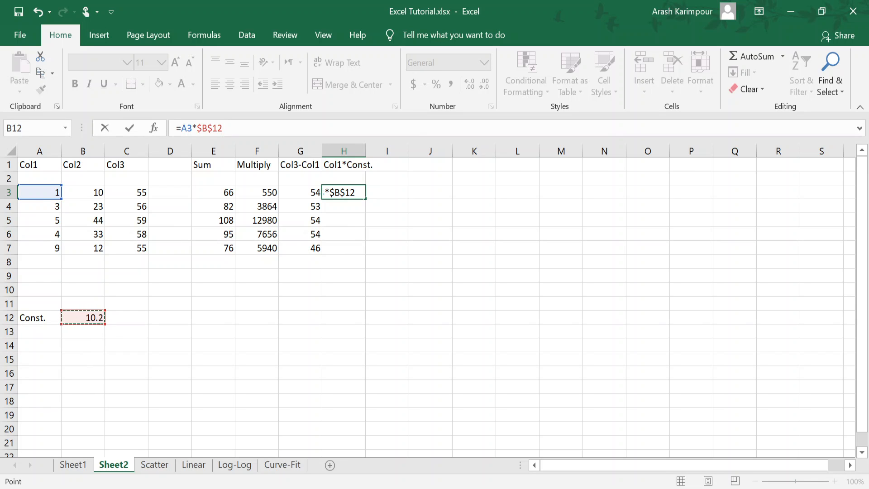
{"action": "key", "text": "Return"}
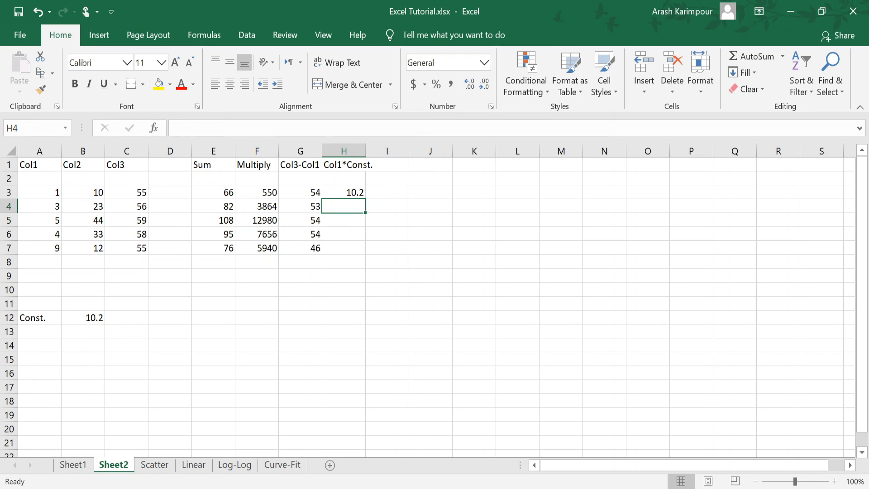
{"action": "left_click", "coordinate": [339, 193]}
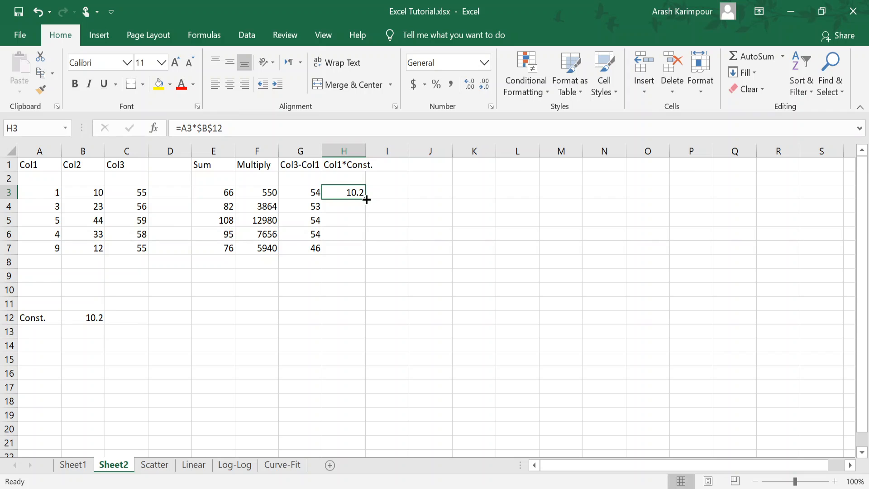
{"action": "left_click_drag", "start_coordinate": [367, 200], "coordinate": [365, 250]}
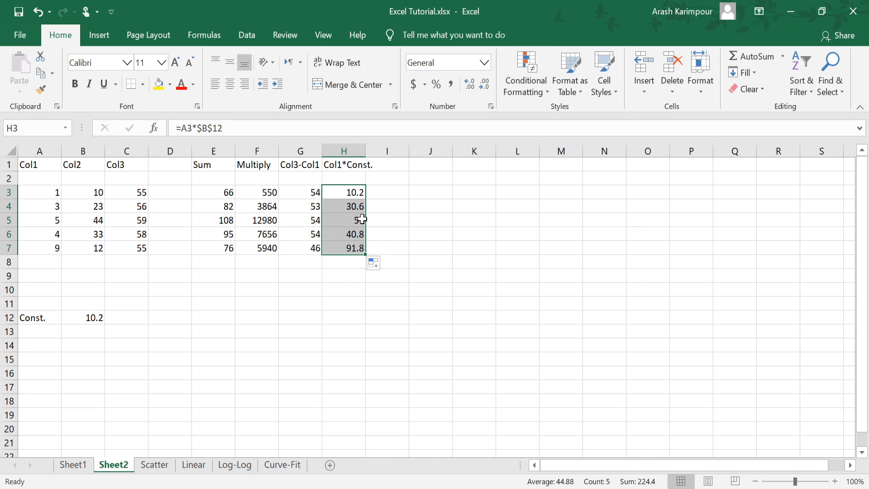
Step: Check the copied formulas in H4 and H5 for their references to the Col1 value and the constant
{"action": "left_click", "coordinate": [354, 206]}
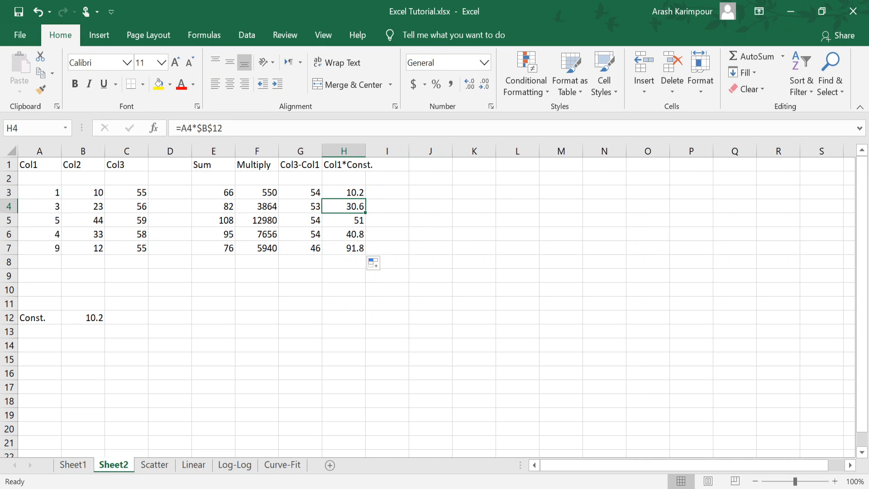
{"action": "left_click", "coordinate": [327, 132]}
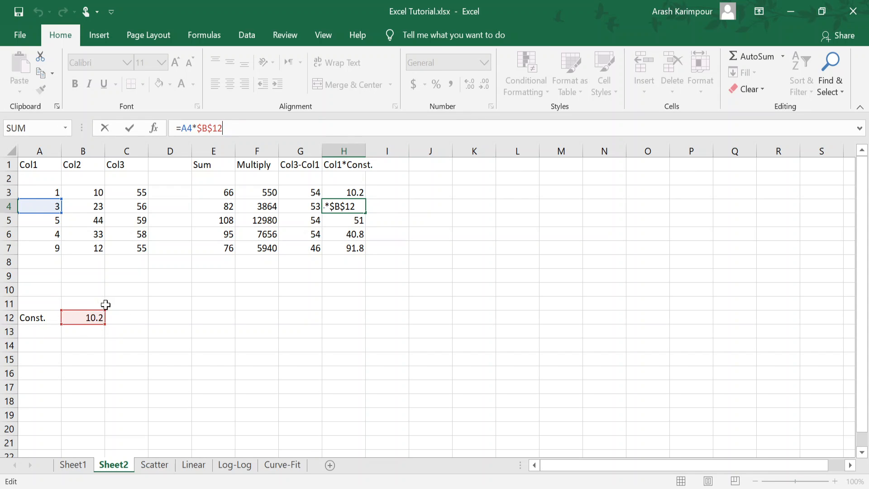
{"action": "key", "text": "ctrl+Return"}
{"action": "left_click", "coordinate": [340, 220]}
{"action": "key", "text": "F2"}
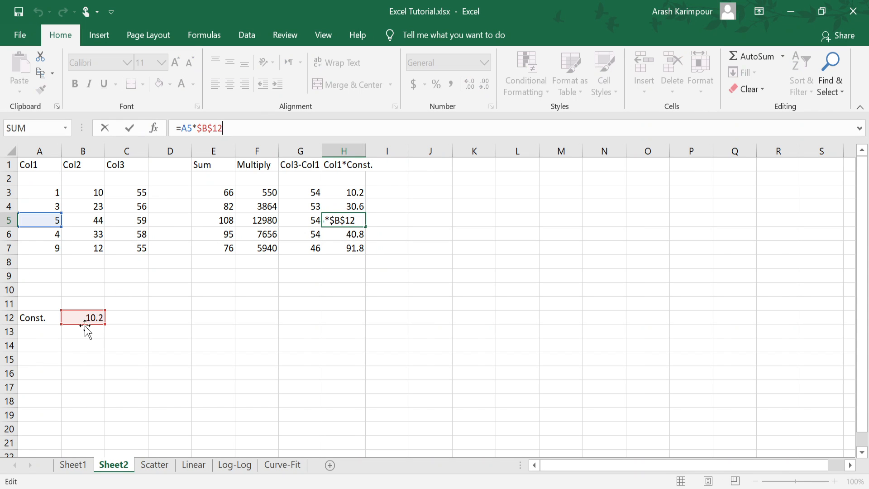
{"action": "key", "text": "ctrl+Return"}
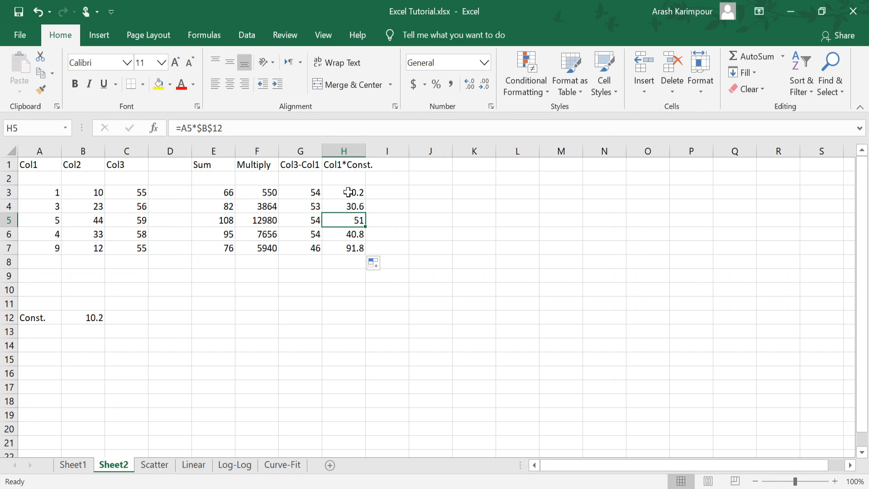
Step: Re-enter the formula =A3*$B$12 across the whole range H3:H7
{"action": "left_click_drag", "start_coordinate": [348, 195], "coordinate": [334, 248]}
{"action": "type", "text": "="}
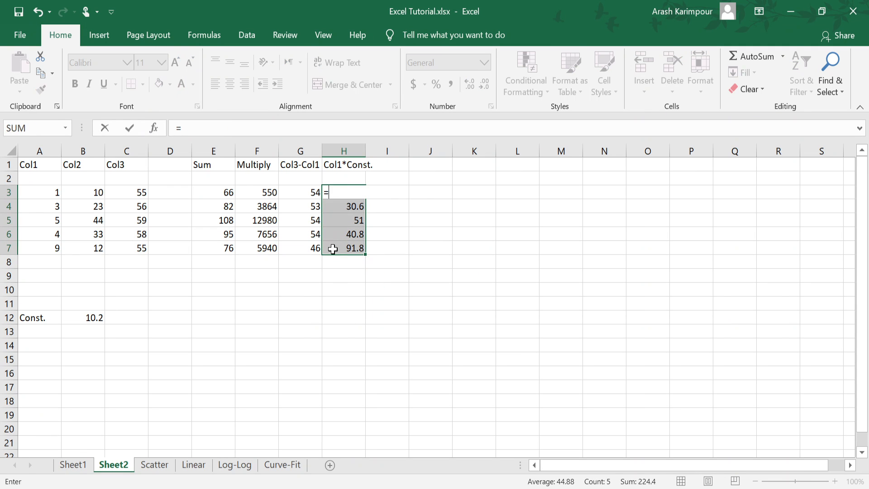
{"action": "type", "text": "A3*$B$12"}
{"action": "key", "text": "ctrl+Return"}
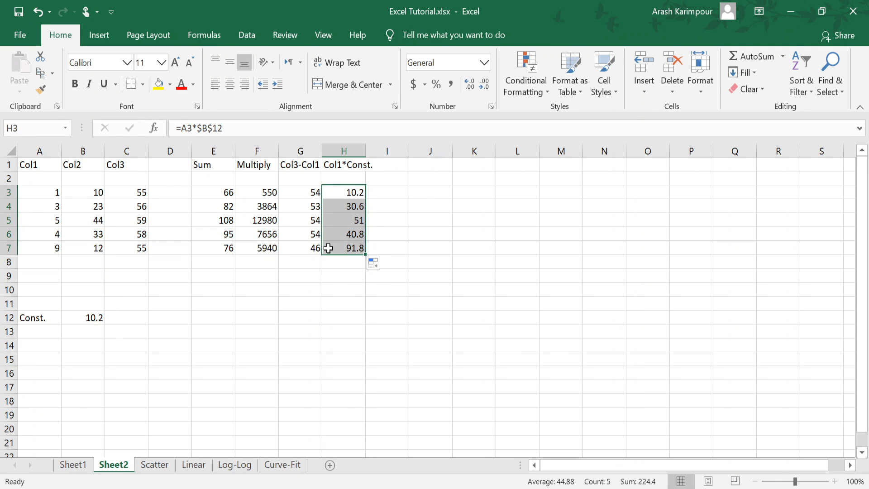
Step: Clear H3:H7, enter =A3*$B$12 in H3 with an absolute reference to the constant, and fill it down to H7
{"action": "key", "text": "Delete"}
{"action": "left_click", "coordinate": [339, 190]}
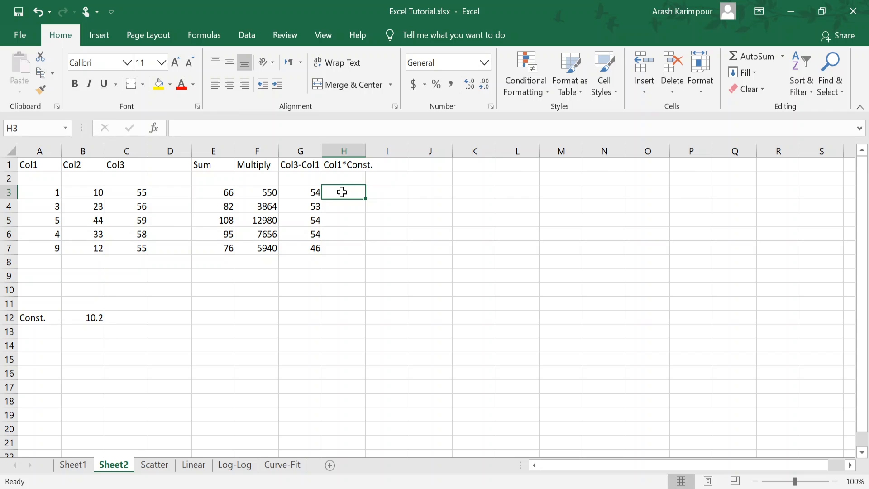
{"action": "type", "text": "="}
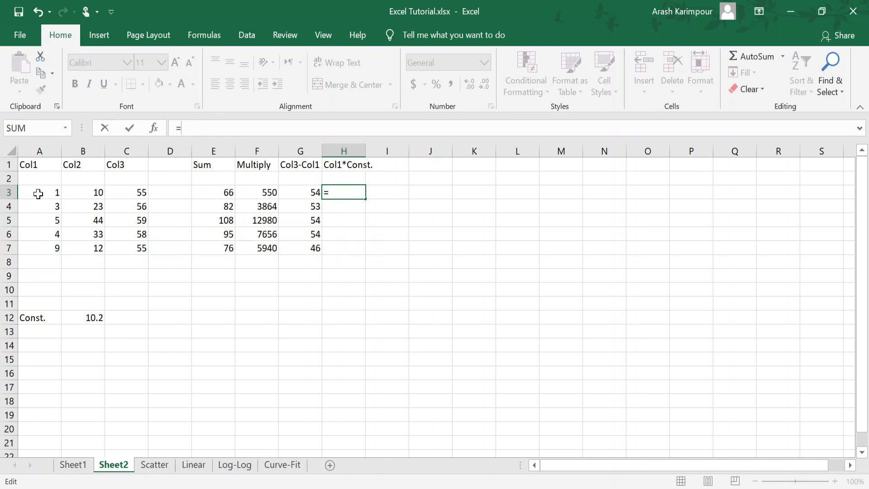
{"action": "left_click", "coordinate": [38, 193]}
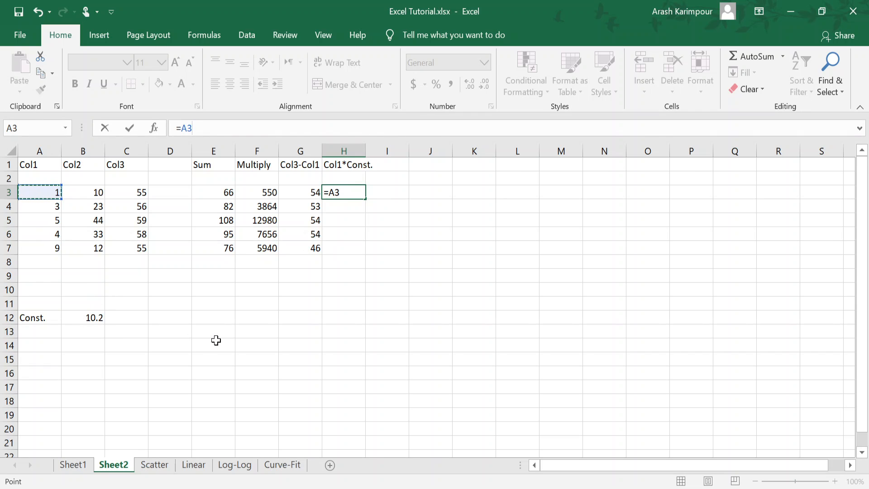
{"action": "type", "text": "*"}
{"action": "left_click", "coordinate": [90, 318]}
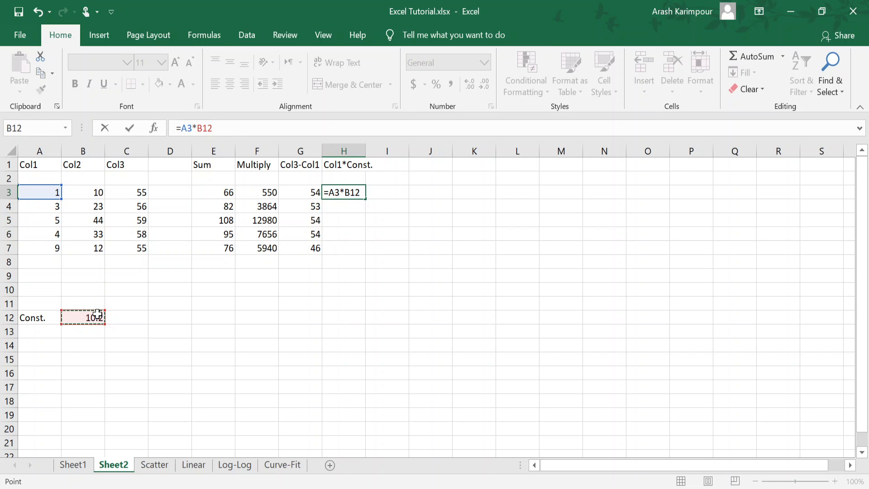
{"action": "key", "text": "F4"}
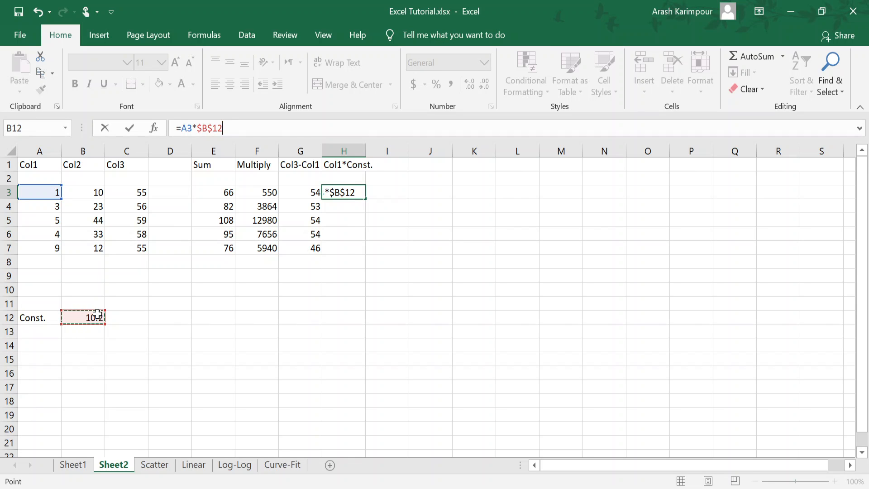
{"action": "key", "text": "Return"}
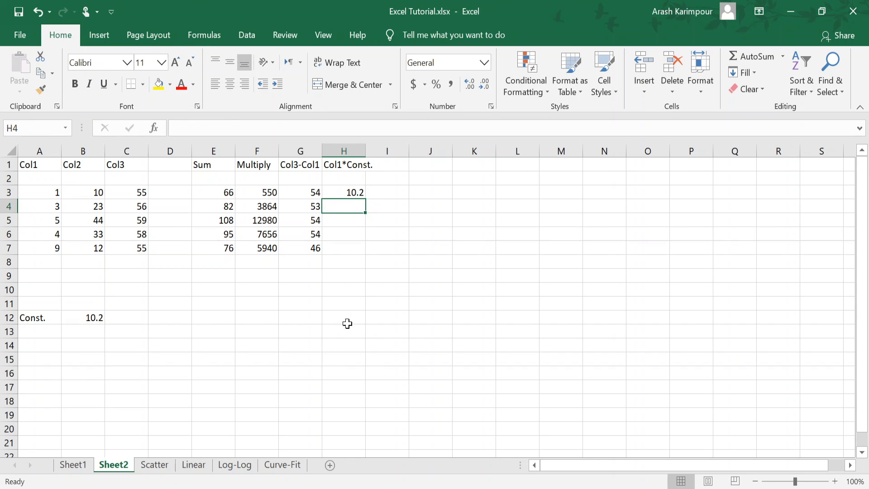
{"action": "left_click", "coordinate": [350, 191]}
{"action": "double_click", "coordinate": [365, 198]}
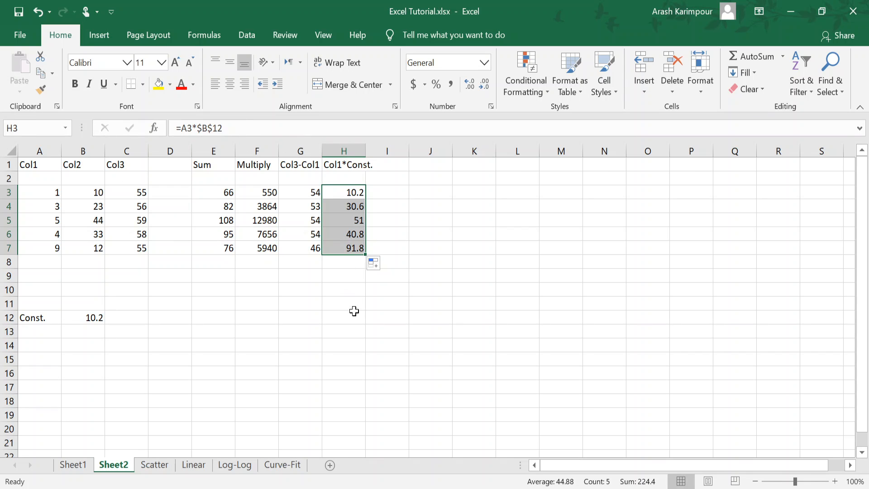
{"action": "left_click", "coordinate": [291, 282]}
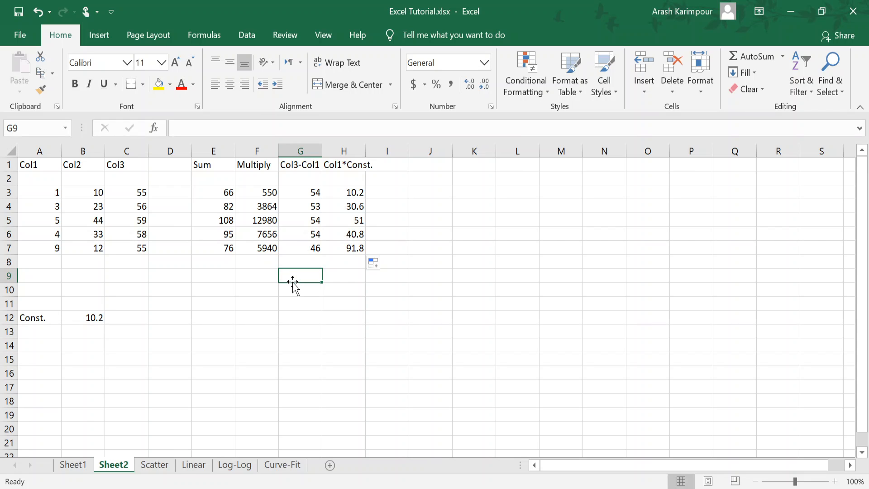
Step: Insert an AutoSum total of H3:H7 in H9, and compare it with the sum of the selected range
{"action": "left_click", "coordinate": [337, 274]}
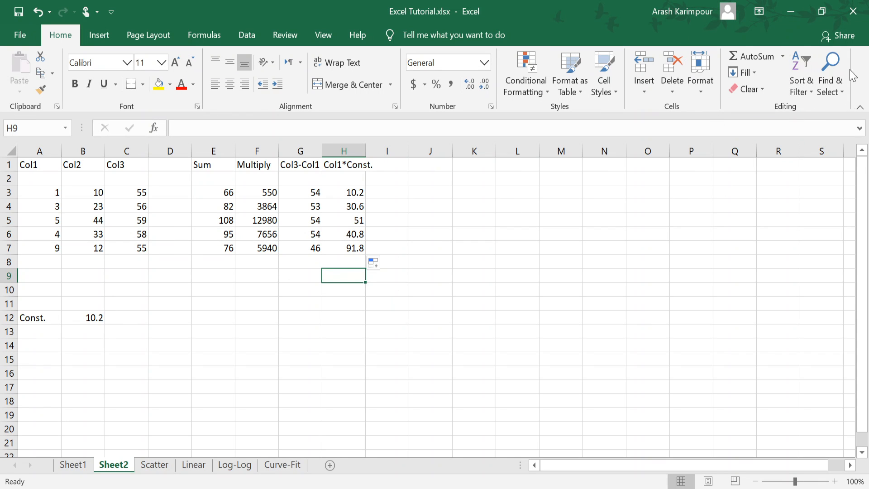
{"action": "left_click", "coordinate": [783, 56]}
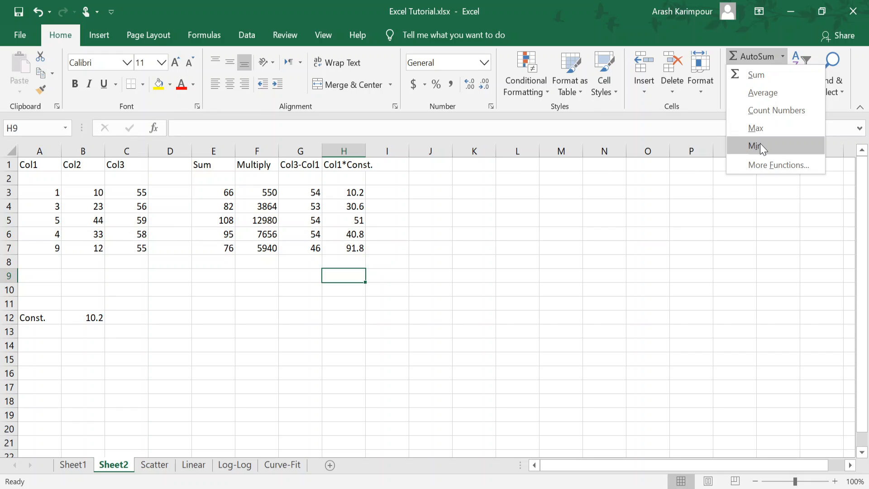
{"action": "left_click", "coordinate": [355, 259]}
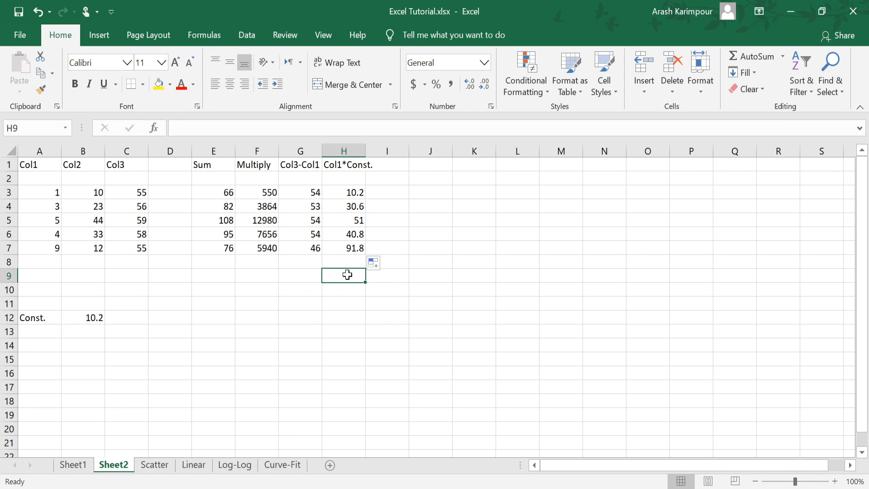
{"action": "left_click", "coordinate": [409, 277]}
{"action": "left_click", "coordinate": [350, 278]}
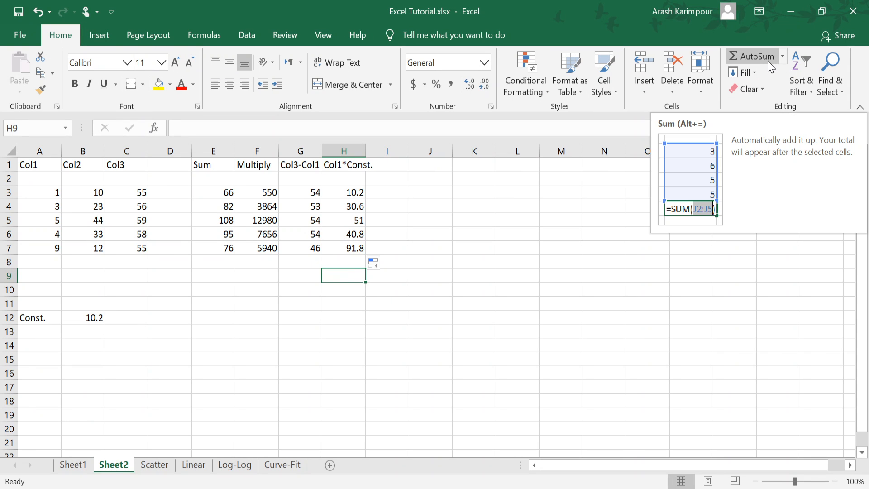
{"action": "left_click", "coordinate": [783, 57]}
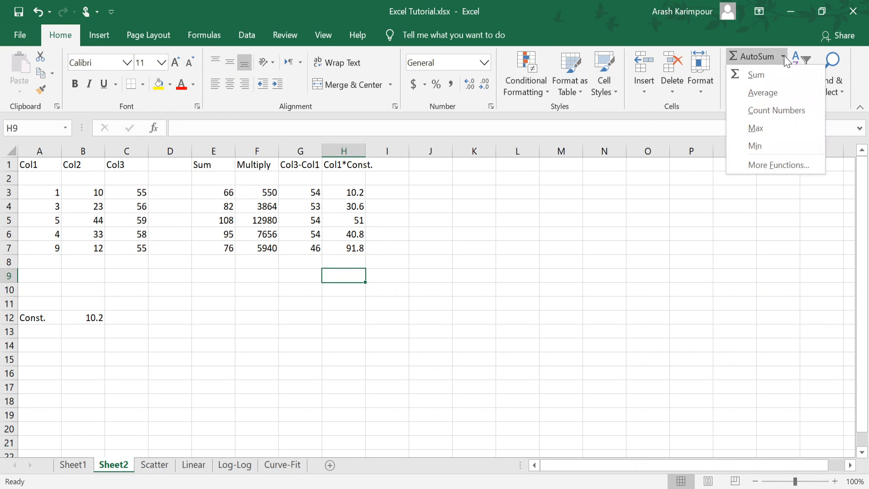
{"action": "left_click", "coordinate": [757, 76]}
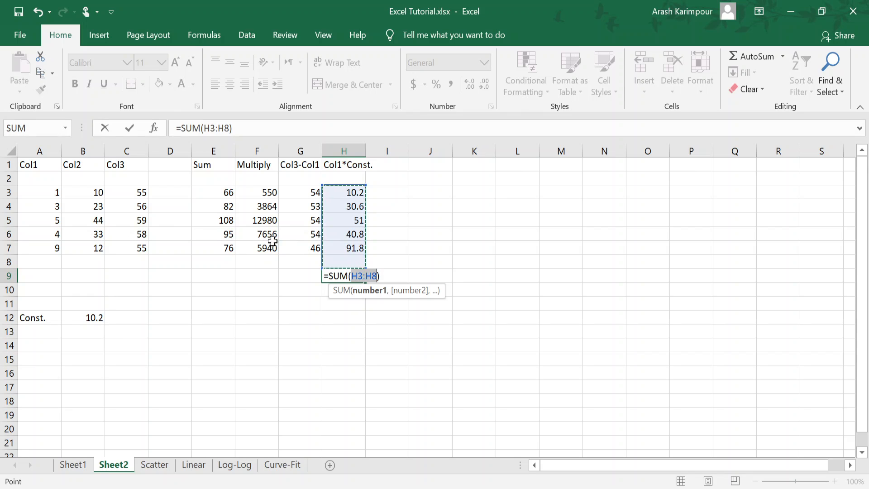
{"action": "left_click_drag", "start_coordinate": [339, 192], "coordinate": [345, 244]}
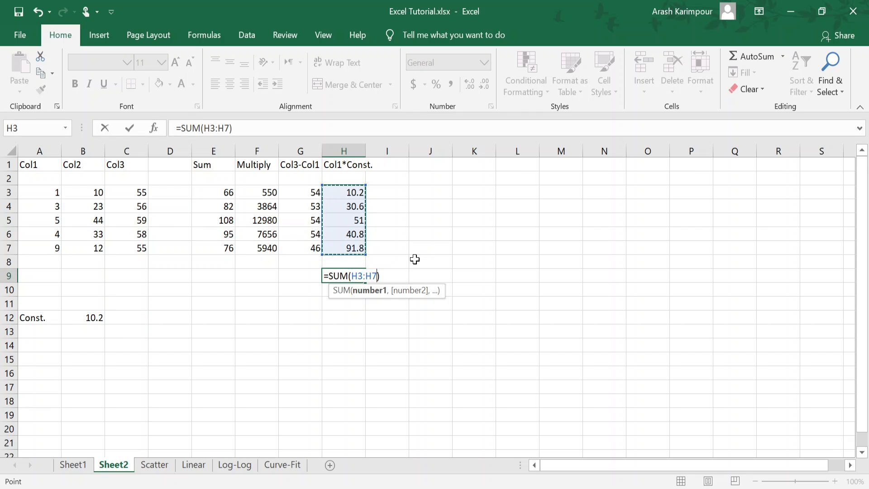
{"action": "key", "text": "Return"}
{"action": "key", "text": "Up"}
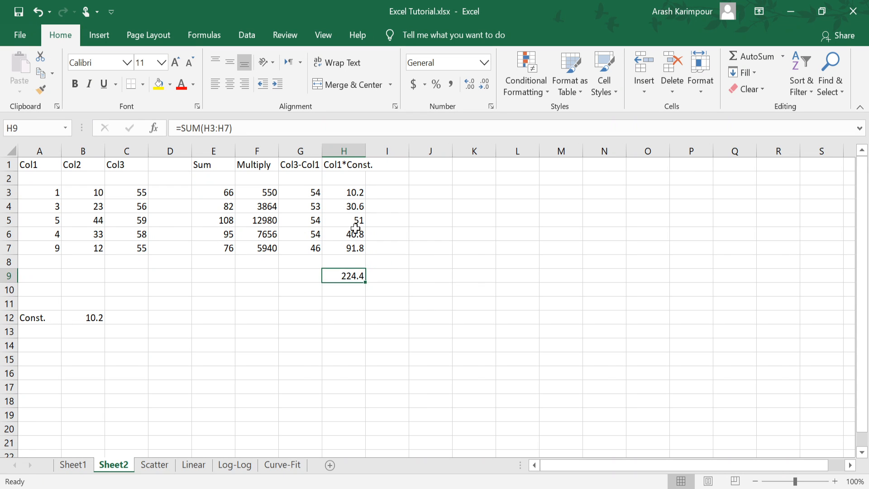
{"action": "left_click_drag", "start_coordinate": [355, 193], "coordinate": [360, 247]}
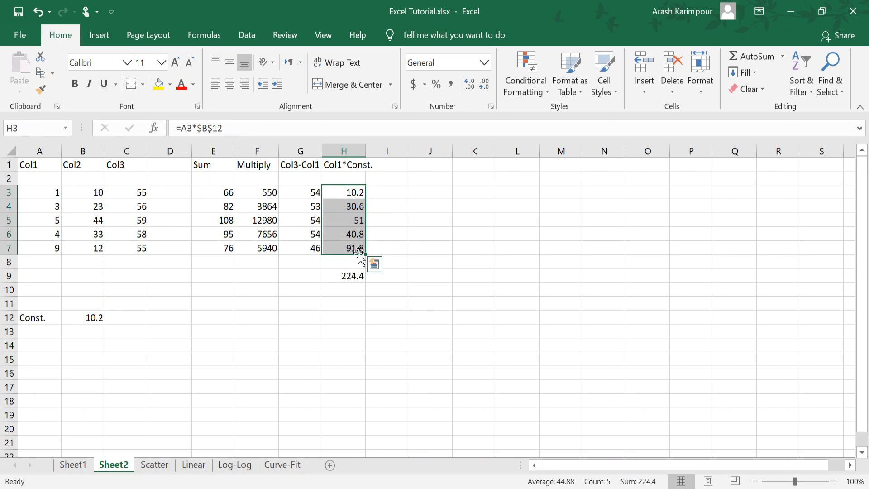
{"action": "left_click", "coordinate": [361, 291]}
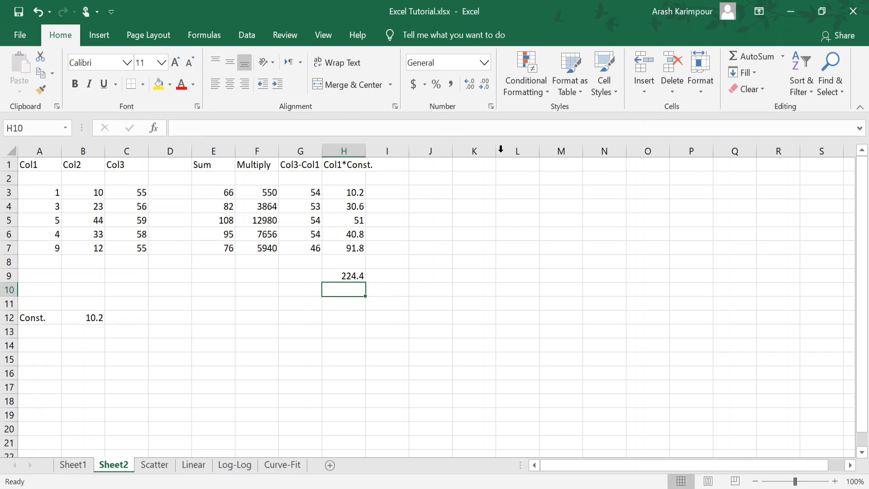
{"action": "type", "text": "="}
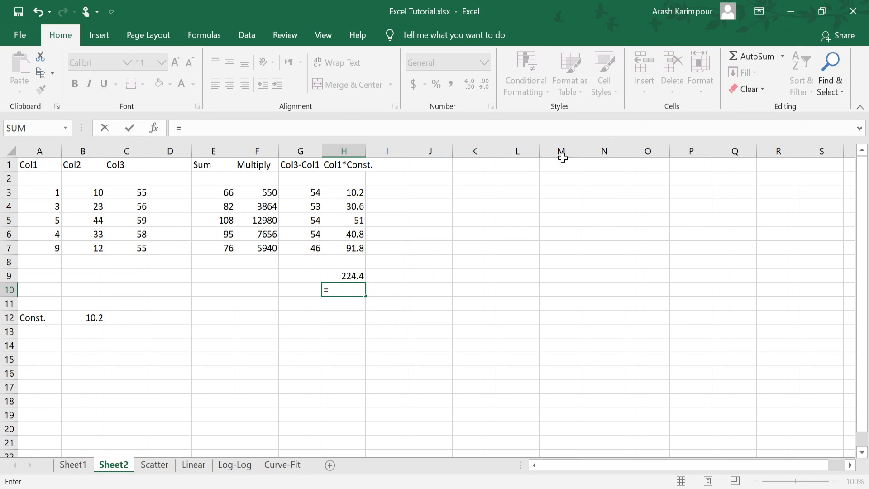
{"action": "left_click", "coordinate": [782, 56]}
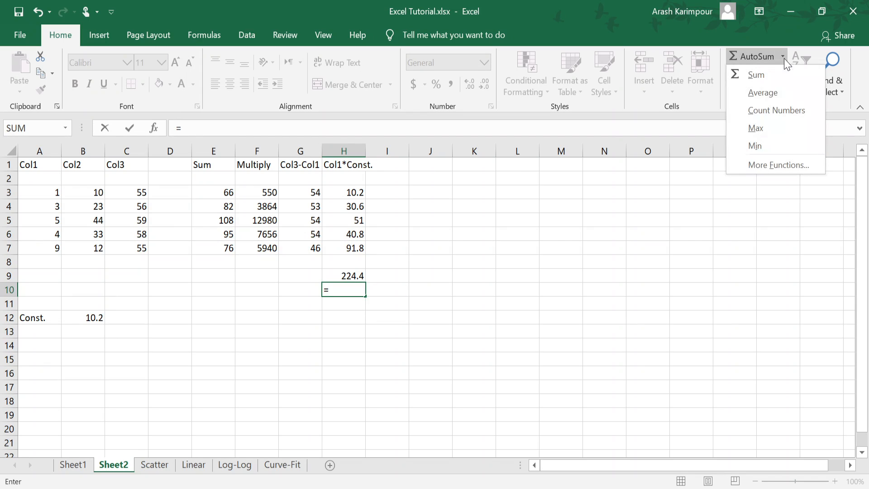
{"action": "left_click", "coordinate": [776, 94]}
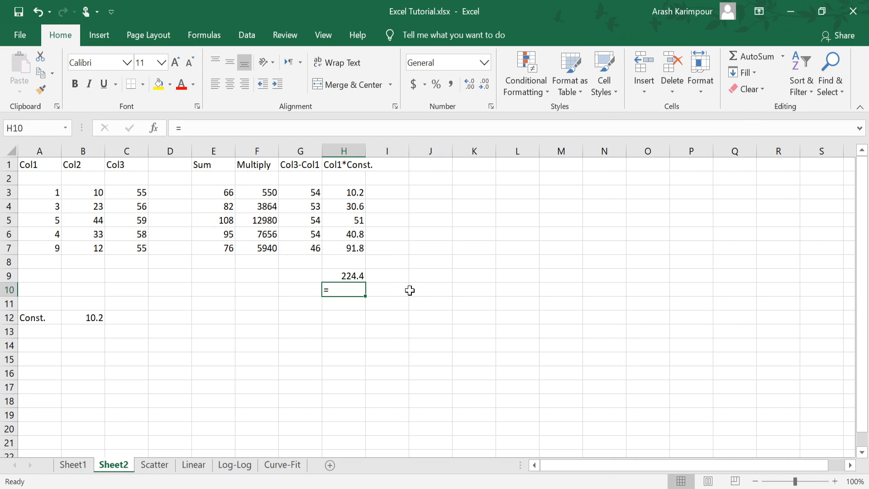
{"action": "left_click", "coordinate": [356, 274]}
Step: Calculate the average of H3:H7 in H10 with the AVERAGE function, and clear the cell again
{"action": "left_click", "coordinate": [347, 293]}
{"action": "left_click", "coordinate": [783, 57]}
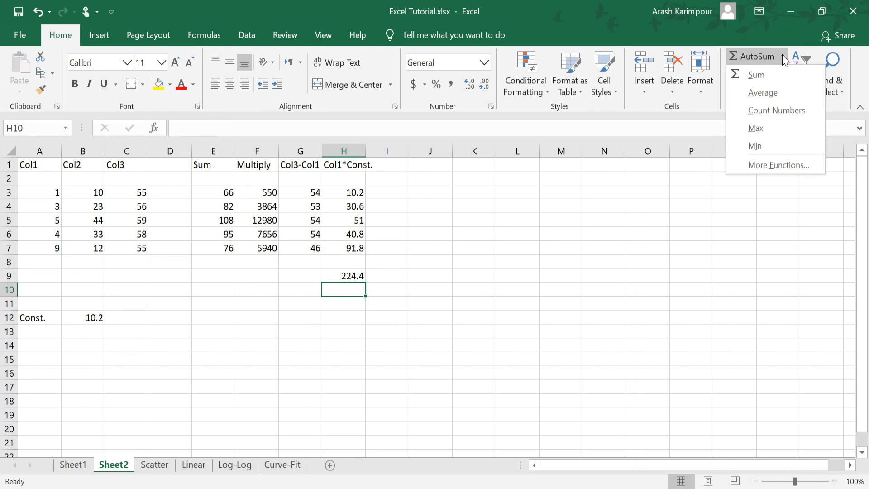
{"action": "left_click", "coordinate": [762, 93]}
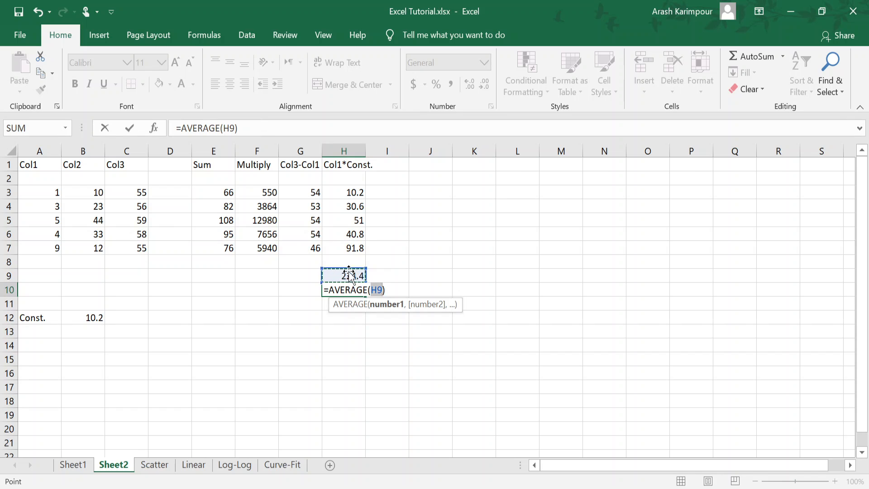
{"action": "left_click_drag", "start_coordinate": [342, 192], "coordinate": [343, 250]}
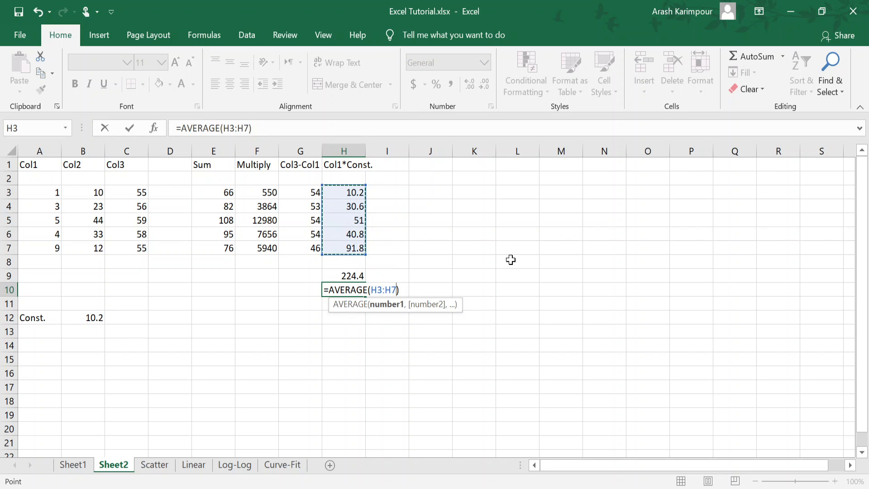
{"action": "key", "text": "Return"}
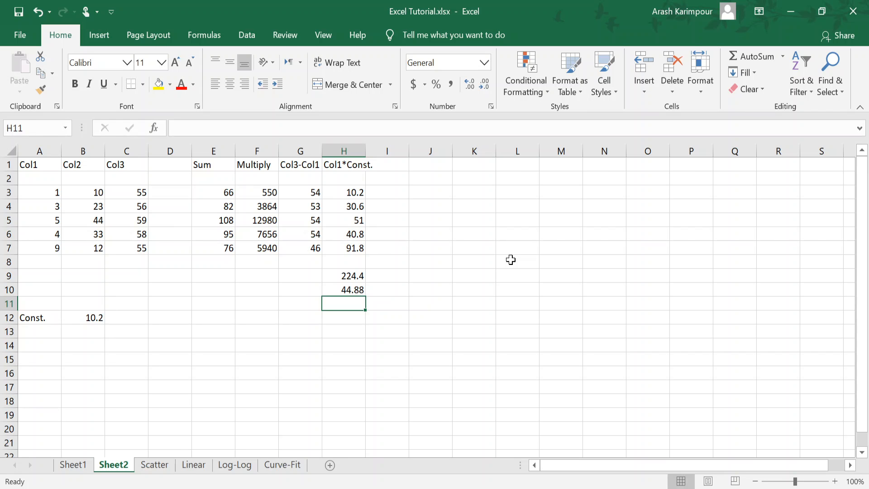
{"action": "left_click", "coordinate": [354, 289]}
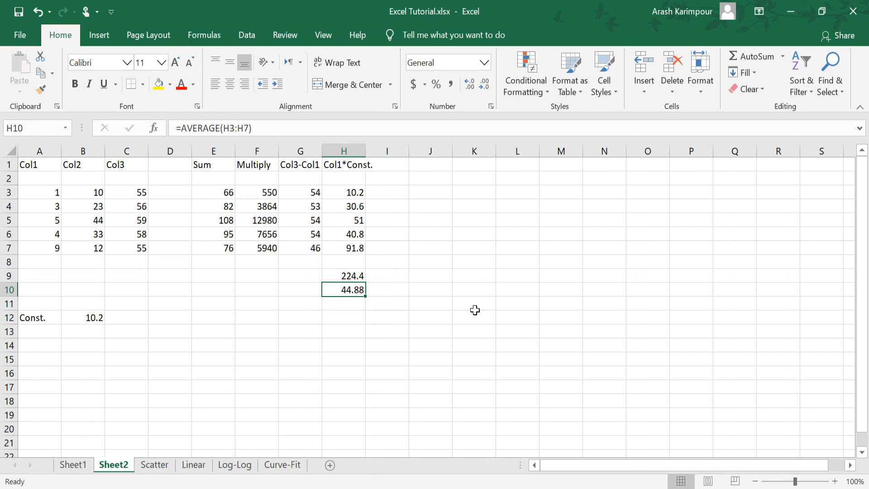
{"action": "key", "text": "Delete"}
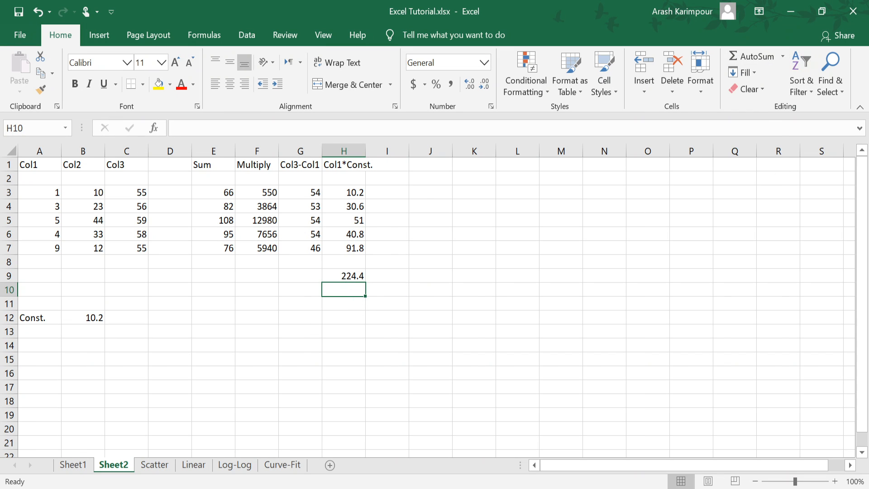
Step: Open the full function list for H10 and look through the most recently used functions
{"action": "left_click", "coordinate": [782, 56]}
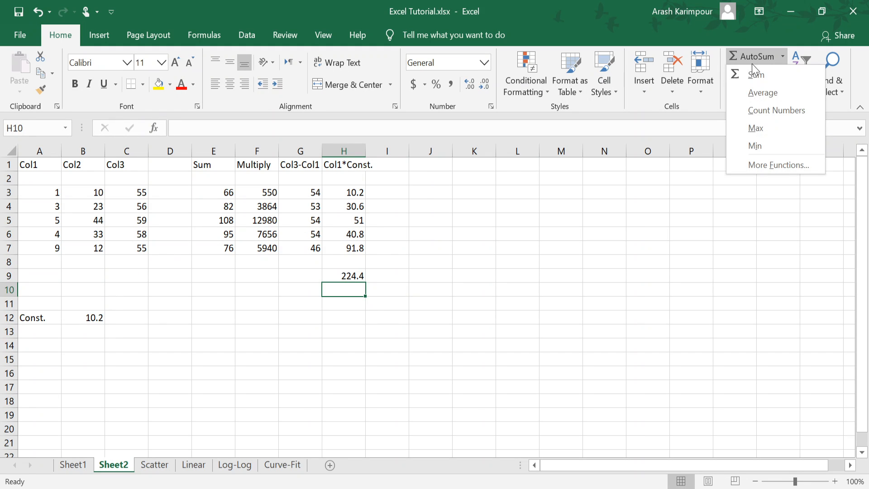
{"action": "left_click", "coordinate": [763, 171]}
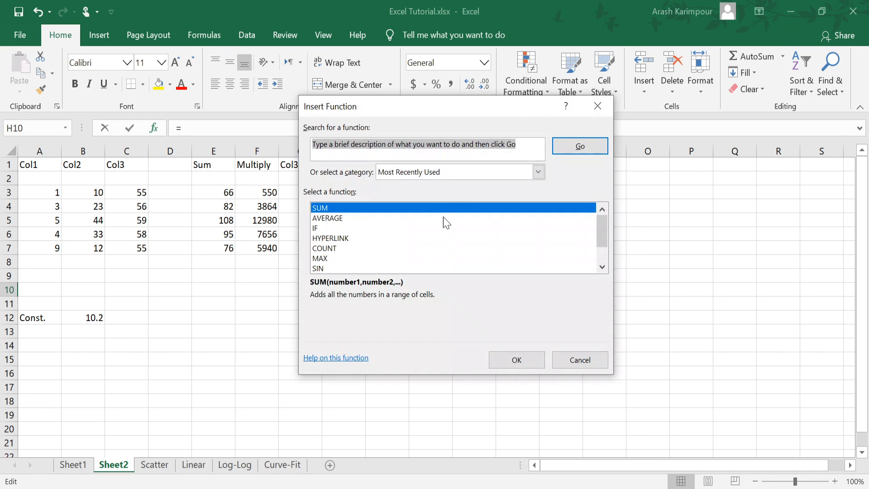
{"action": "scroll", "coordinate": [397, 243], "scroll_direction": "down", "scroll_amount": 1}
{"action": "scroll", "coordinate": [397, 241], "scroll_direction": "up", "scroll_amount": 1}
{"action": "scroll", "coordinate": [328, 250], "scroll_direction": "down", "scroll_amount": 1}
{"action": "scroll", "coordinate": [344, 249], "scroll_direction": "up", "scroll_amount": 1}
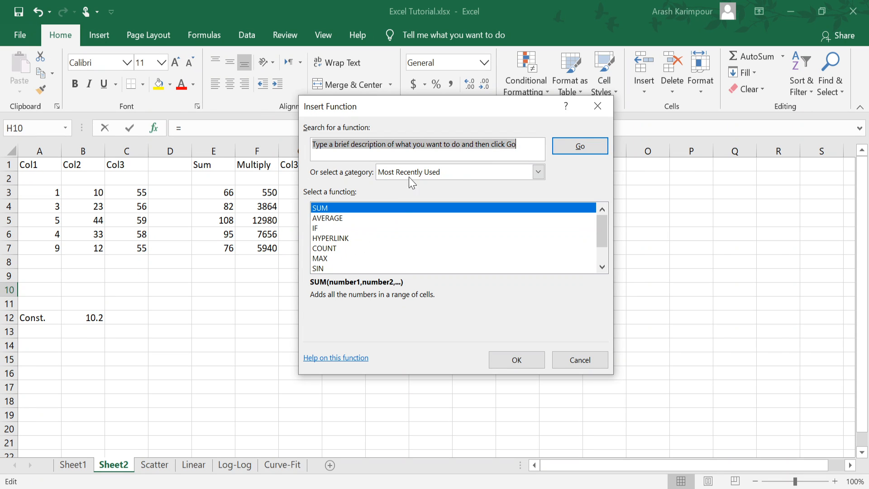
Step: Look through the function categories and examine the functions in the Math & Trig category
{"action": "left_click", "coordinate": [446, 176]}
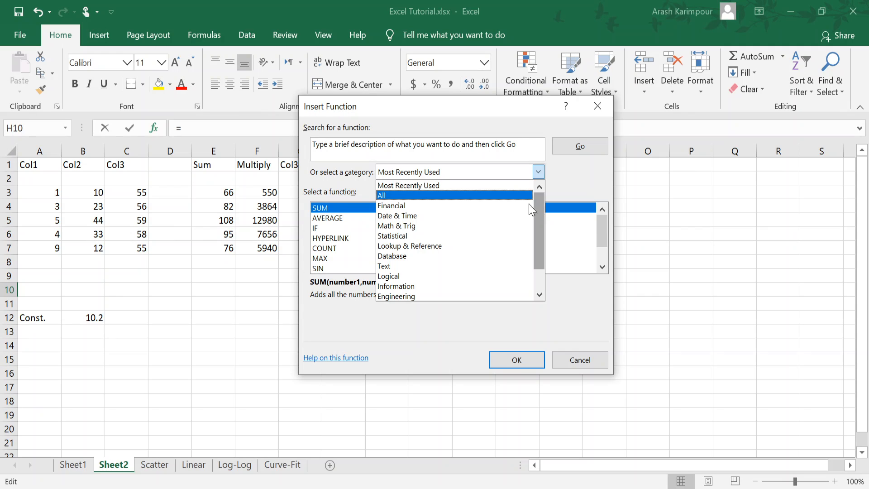
{"action": "left_click_drag", "start_coordinate": [539, 219], "coordinate": [536, 282]}
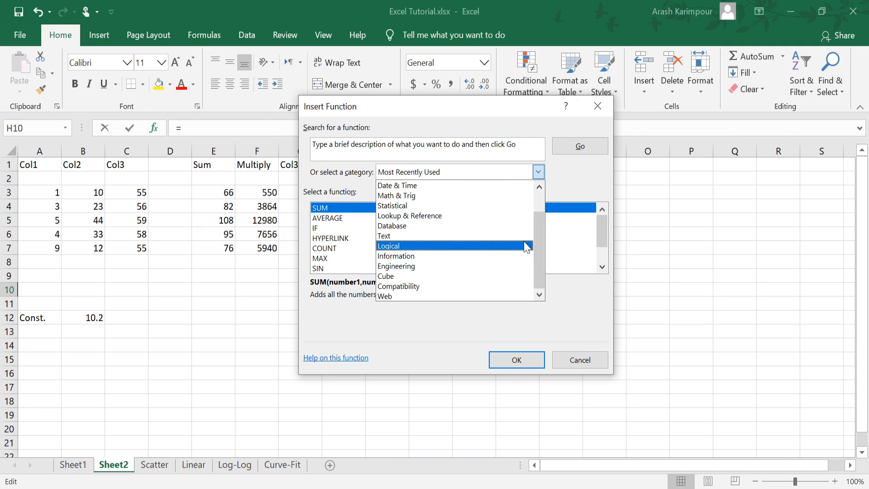
{"action": "left_click", "coordinate": [420, 197]}
{"action": "scroll", "coordinate": [410, 231], "scroll_direction": "down", "scroll_amount": 12}
{"action": "scroll", "coordinate": [414, 233], "scroll_direction": "down", "scroll_amount": 12}
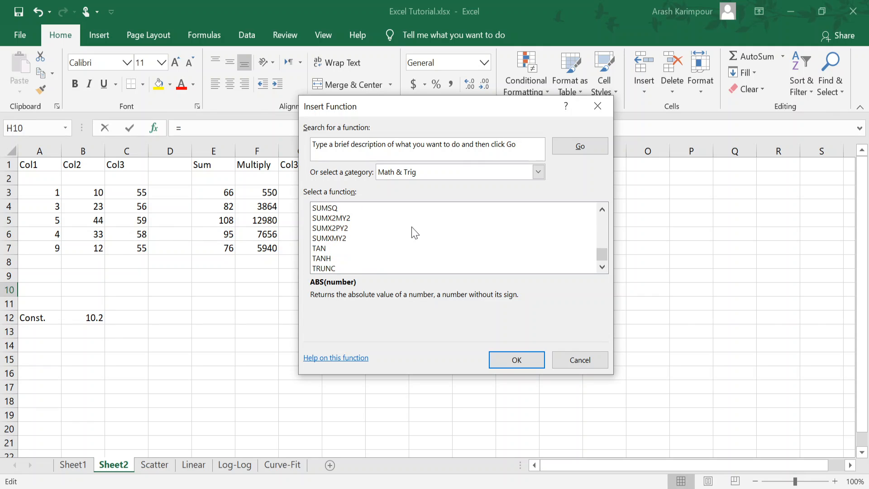
Step: Switch the function category to Statistical to examine its functions
{"action": "left_click", "coordinate": [537, 172]}
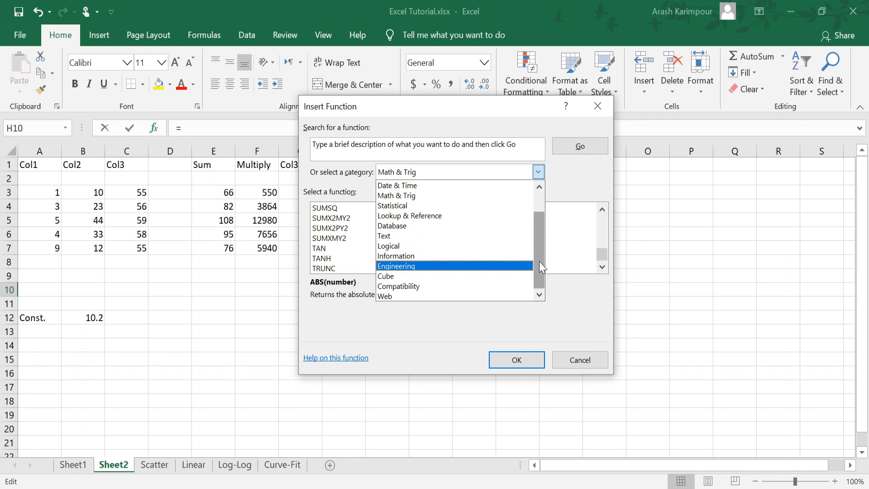
{"action": "left_click_drag", "start_coordinate": [539, 261], "coordinate": [534, 226]}
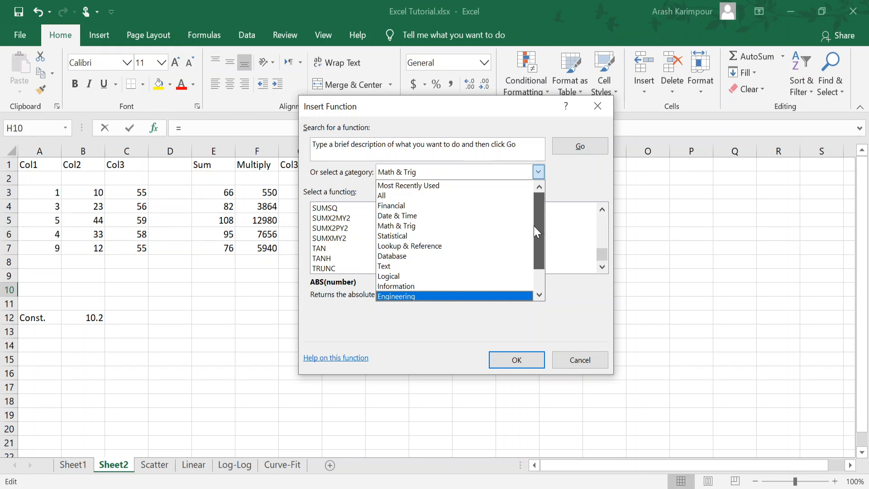
{"action": "left_click", "coordinate": [422, 235]}
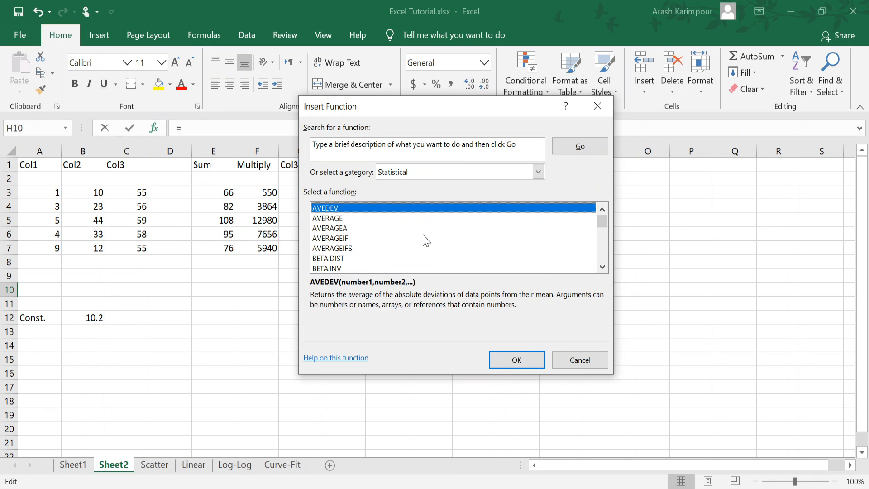
Step: Look through the list of Statistical functions and leave the function list without inserting one
{"action": "scroll", "coordinate": [374, 236], "scroll_direction": "down", "scroll_amount": 3}
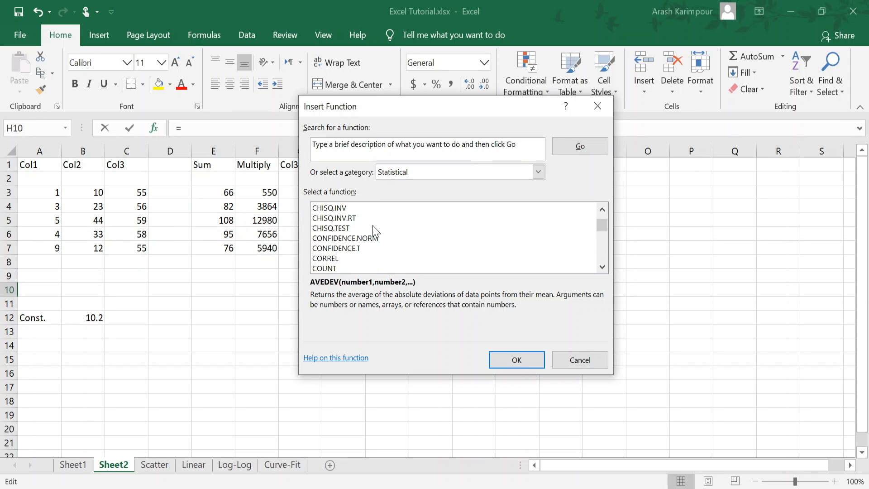
{"action": "scroll", "coordinate": [374, 232], "scroll_direction": "down", "scroll_amount": 13}
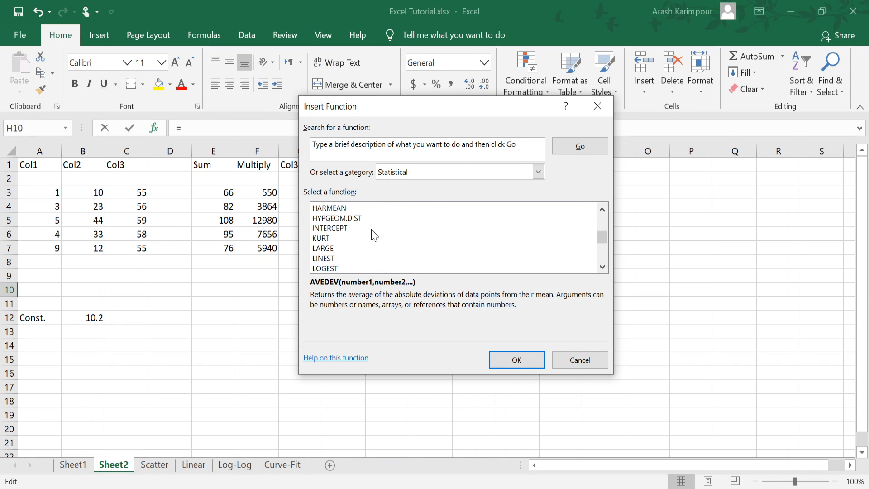
{"action": "scroll", "coordinate": [393, 246], "scroll_direction": "down", "scroll_amount": 11}
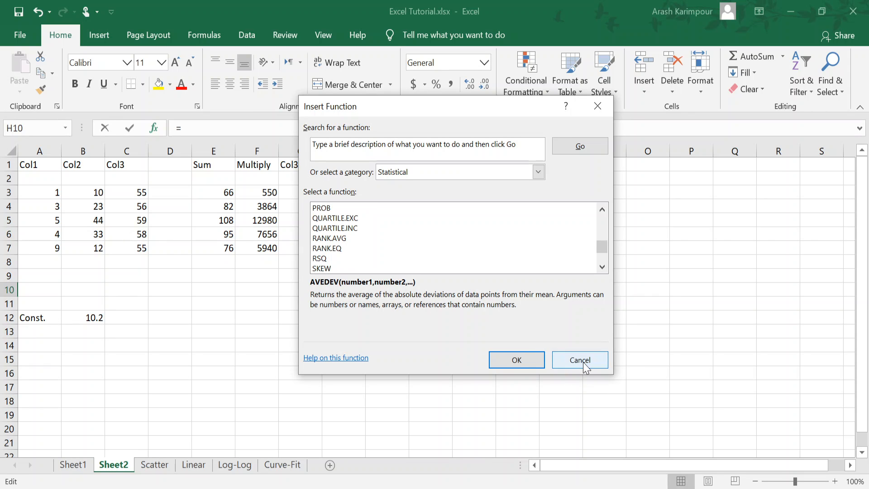
{"action": "left_click", "coordinate": [583, 362]}
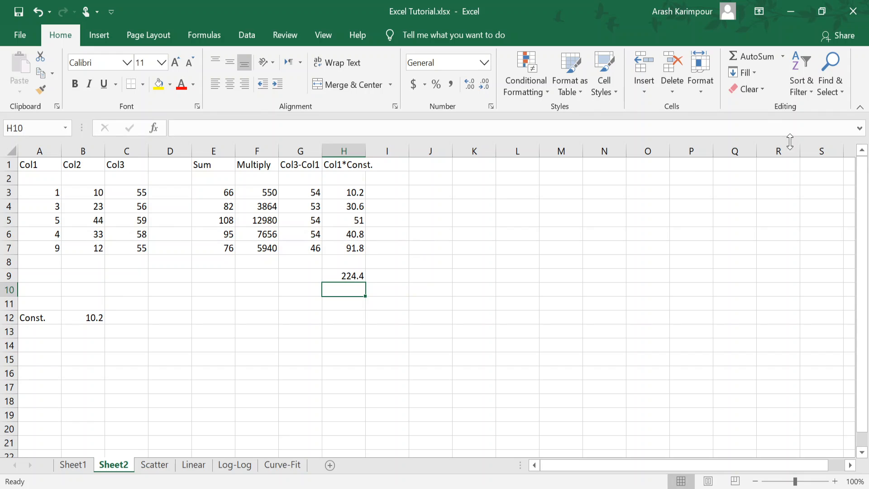
Step: Insert the AutoSum average of H3:H7 in H10, and delete the formula again
{"action": "left_click", "coordinate": [783, 57]}
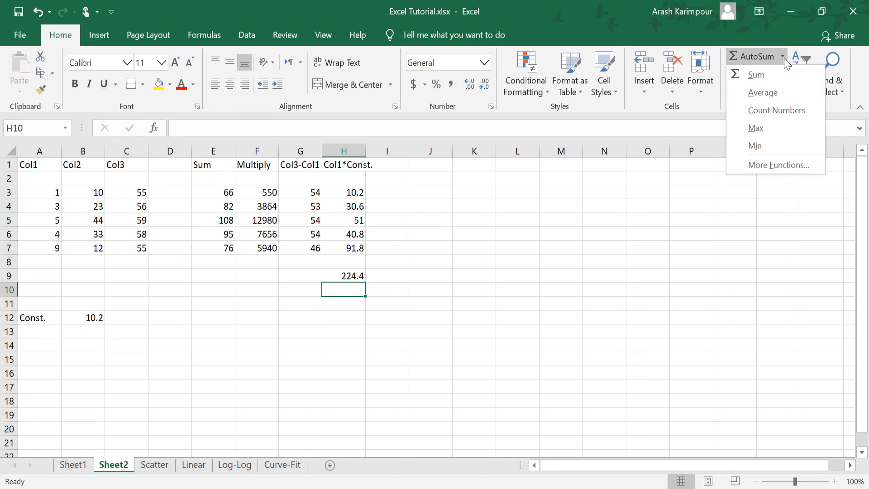
{"action": "left_click", "coordinate": [757, 93]}
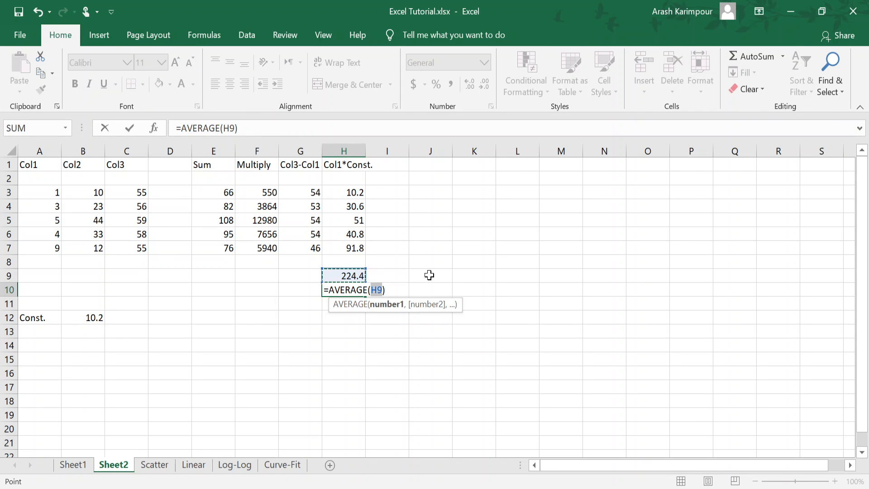
{"action": "left_click_drag", "start_coordinate": [352, 192], "coordinate": [338, 245]}
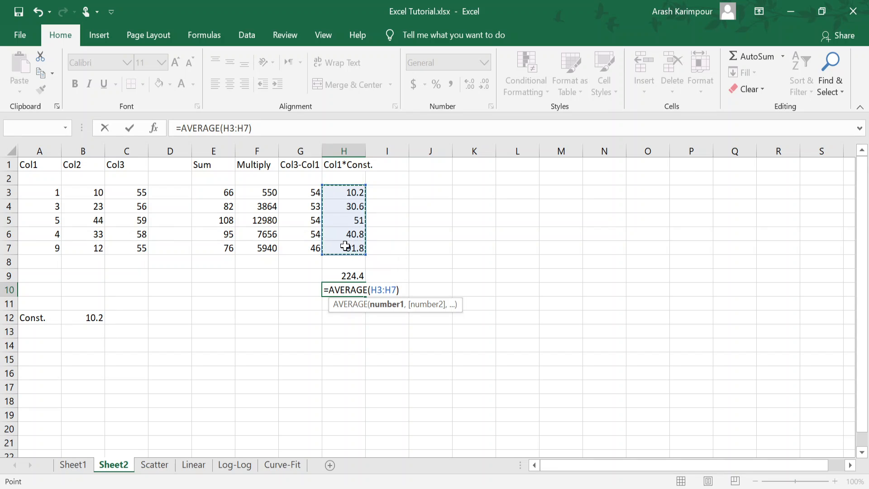
{"action": "key", "text": "Return"}
{"action": "key", "text": "Up"}
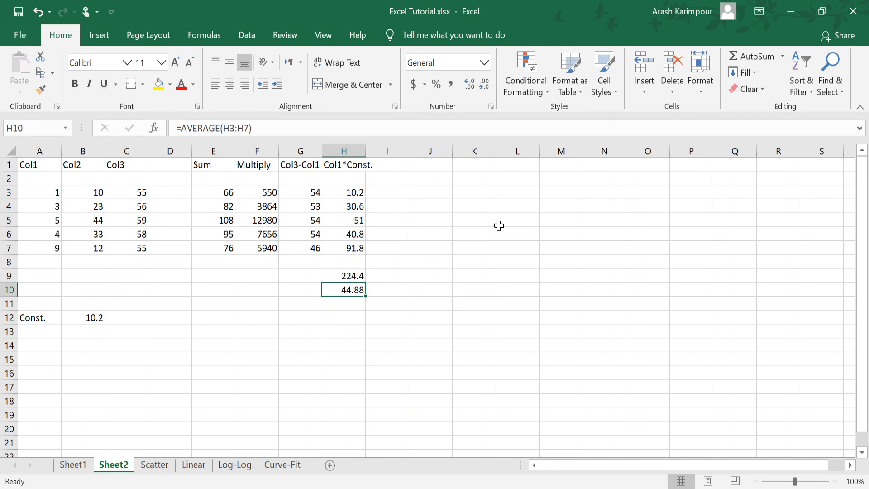
{"action": "key", "text": "Delete"}
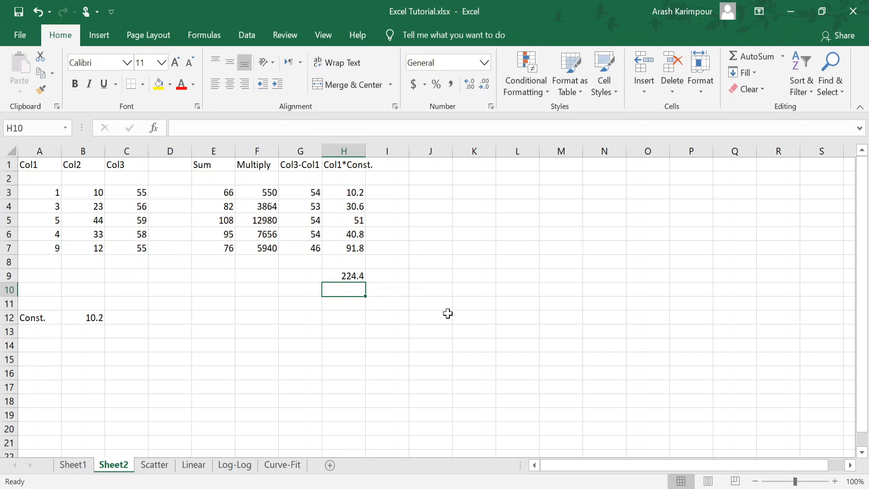
Step: Enter an AVERAGE formula for H3:H7 in H10, taking the function from the suggestions for "=ave"
{"action": "type", "text": "=ave"}
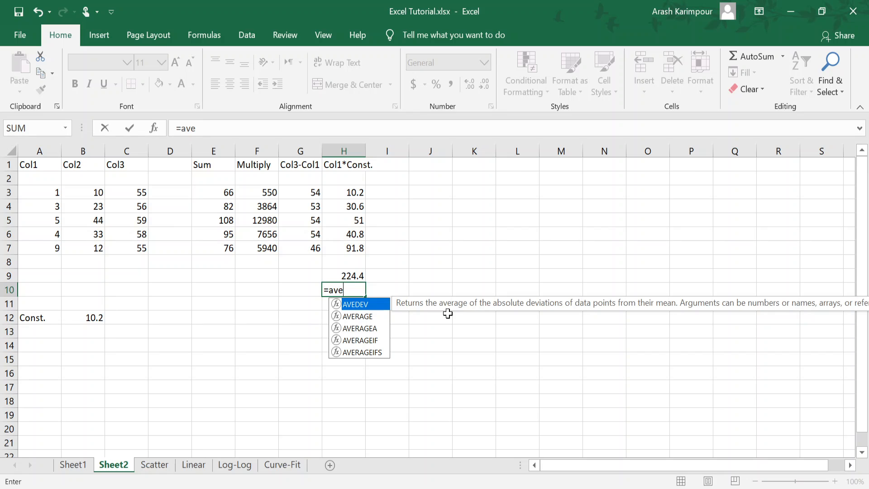
{"action": "left_click", "coordinate": [359, 318]}
{"action": "double_click", "coordinate": [359, 316]}
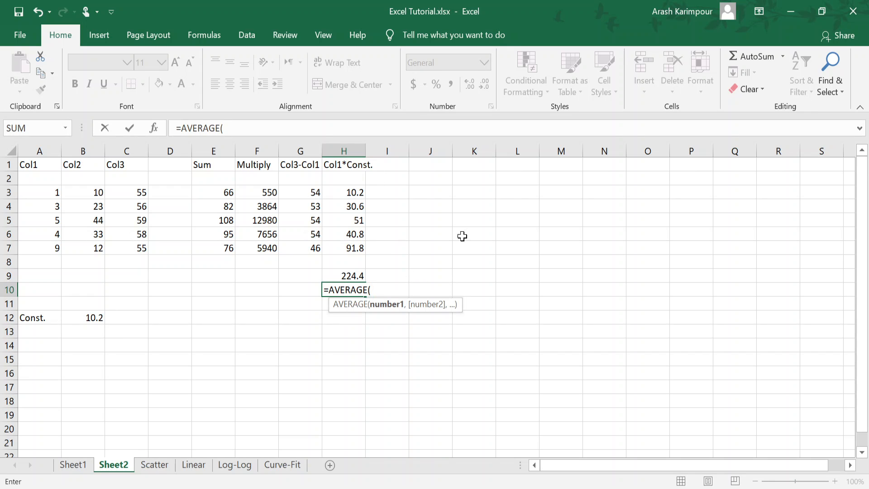
{"action": "left_click_drag", "start_coordinate": [345, 190], "coordinate": [341, 250]}
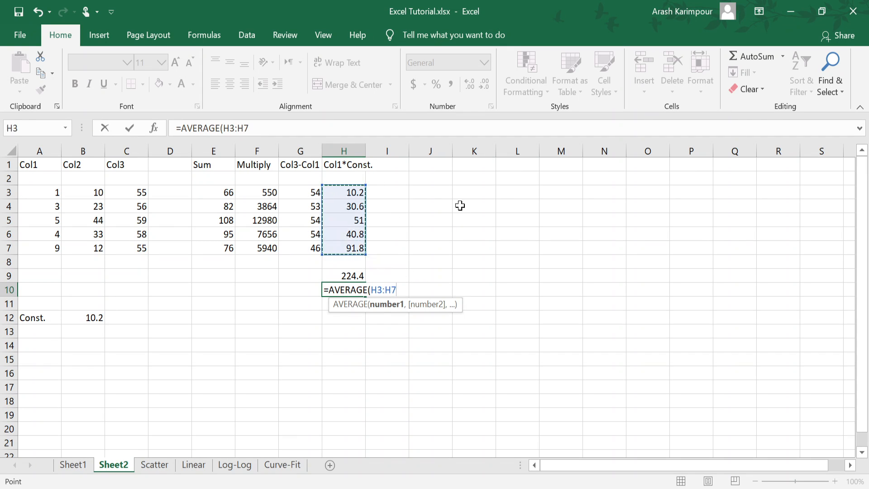
{"action": "key", "text": "Return"}
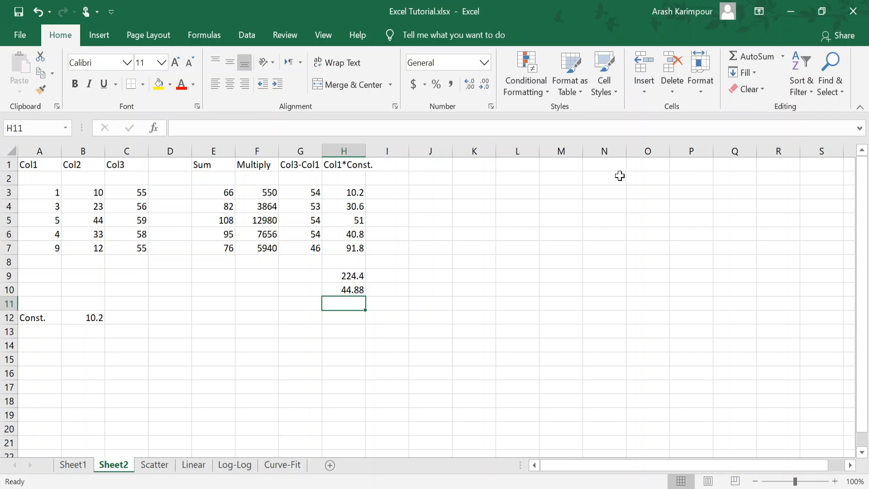
{"action": "key", "text": "Up"}
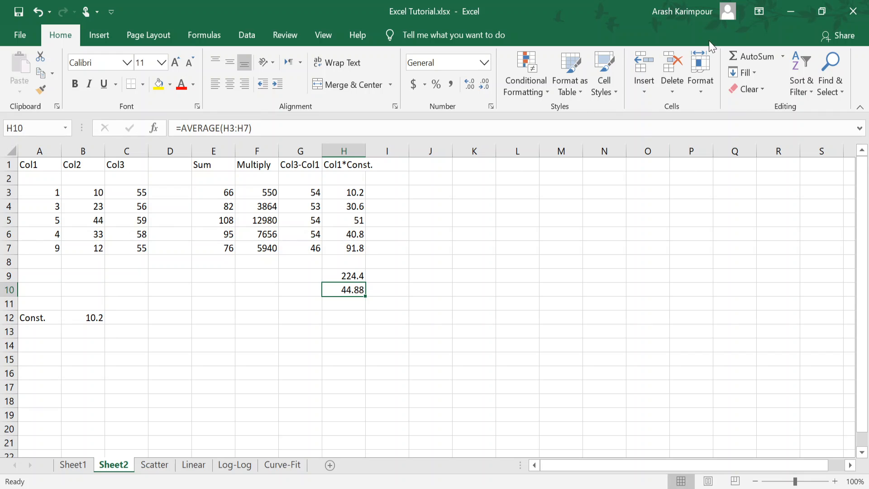
{"action": "left_click", "coordinate": [783, 57]}
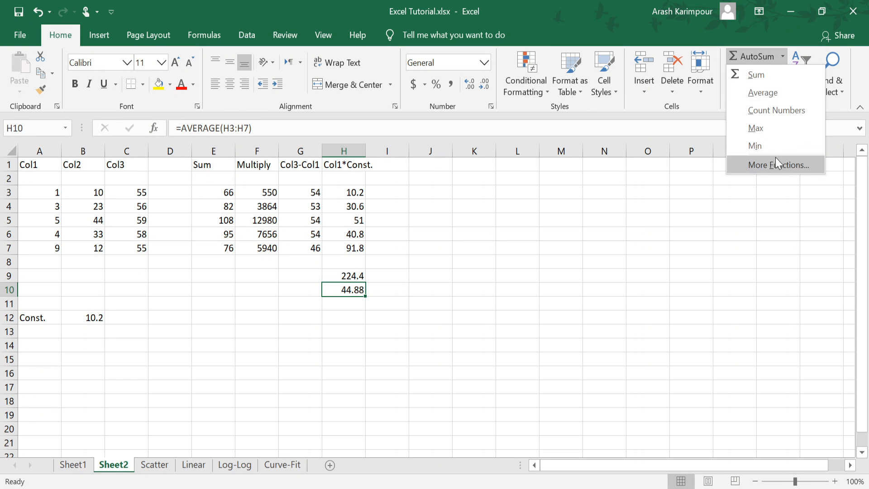
{"action": "left_click", "coordinate": [353, 310]}
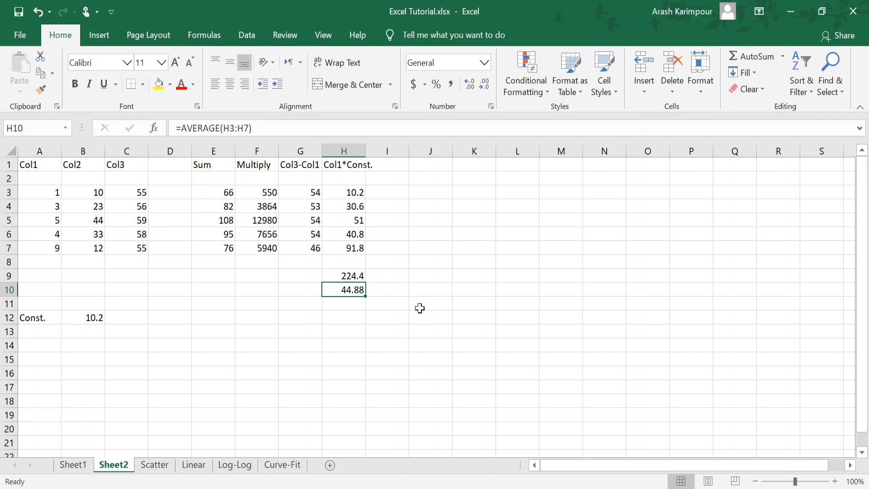
{"action": "left_click", "coordinate": [802, 89]}
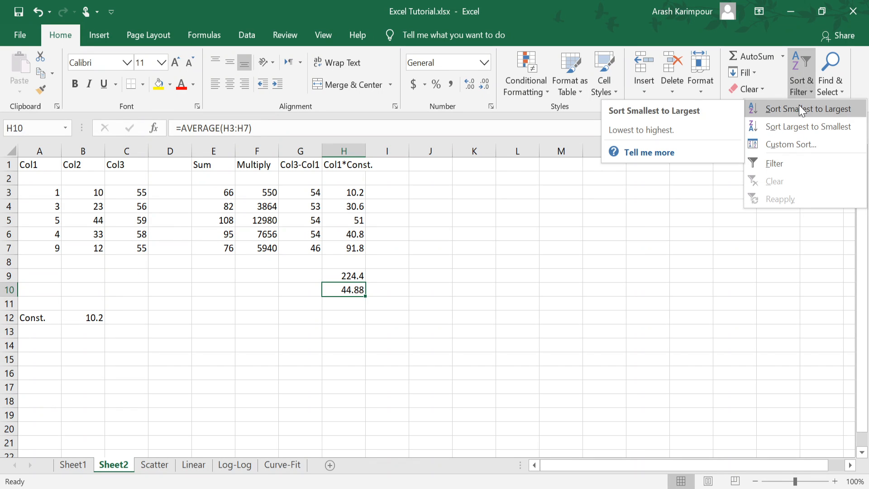
{"action": "left_click", "coordinate": [220, 194]}
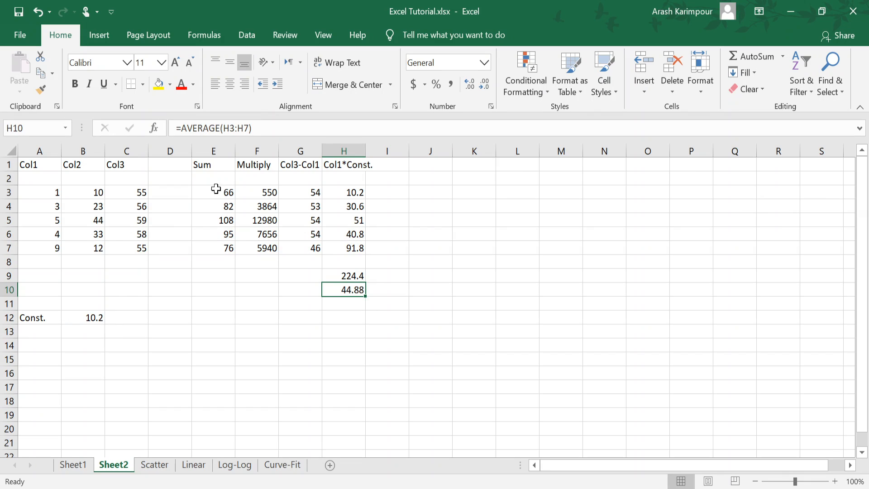
Step: Try to sort the Sum column E1:E7 from smallest to largest with the selection expanded to adjacent data, and undo the sort
{"action": "left_click", "coordinate": [213, 150]}
{"action": "left_click", "coordinate": [214, 219]}
{"action": "left_click_drag", "start_coordinate": [213, 167], "coordinate": [216, 243]}
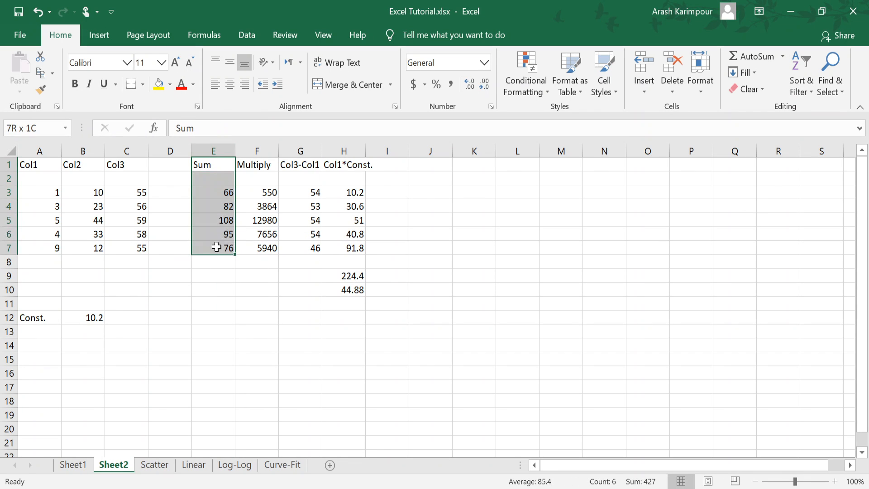
{"action": "left_click", "coordinate": [810, 89]}
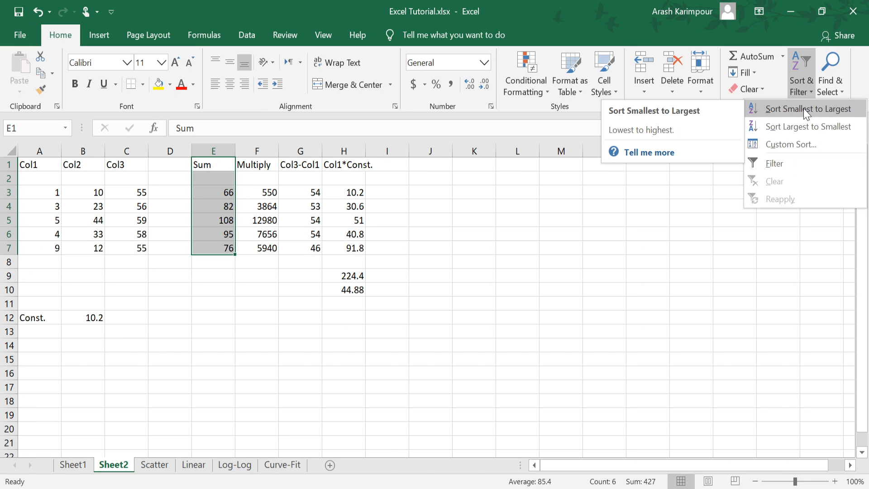
{"action": "left_click", "coordinate": [805, 109]}
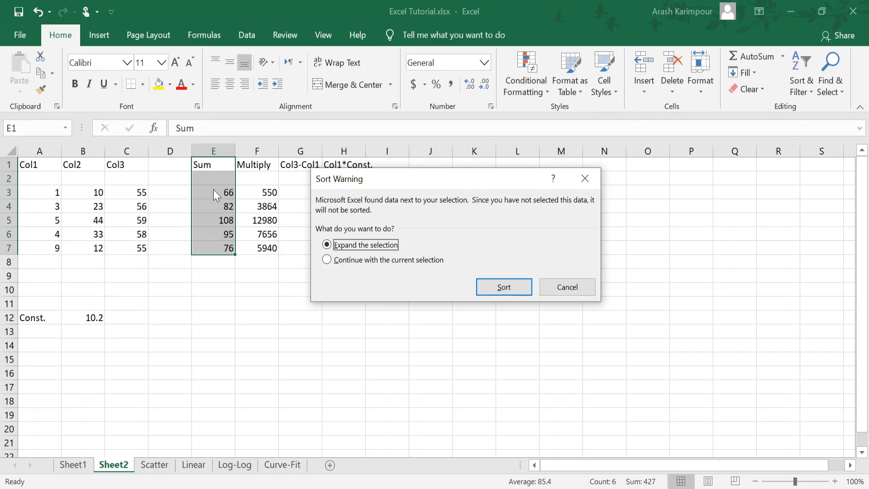
{"action": "left_click", "coordinate": [340, 260]}
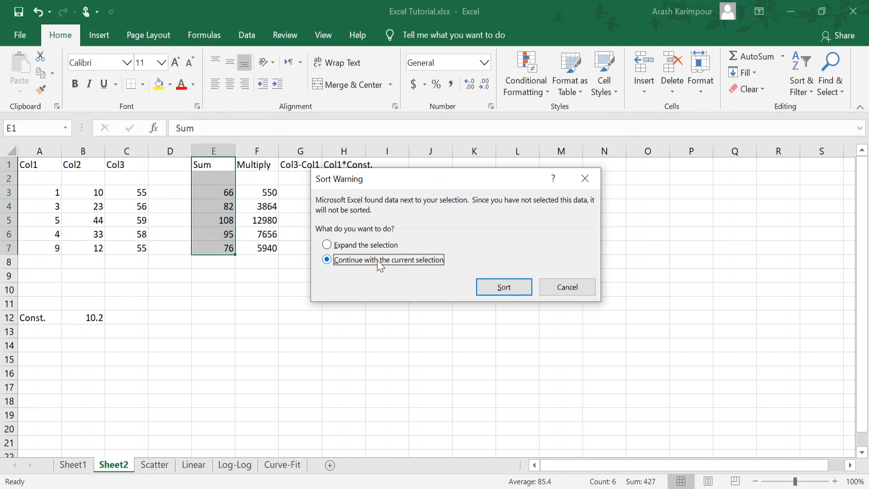
{"action": "left_click", "coordinate": [387, 244]}
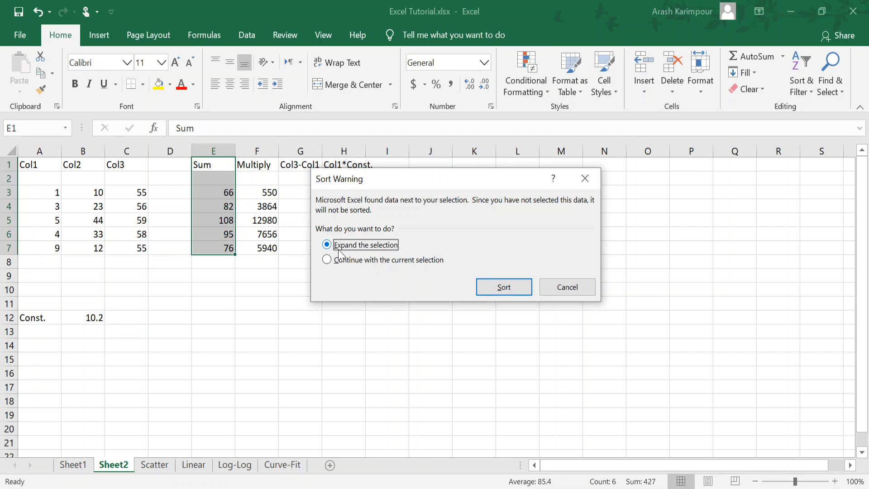
{"action": "left_click", "coordinate": [503, 289]}
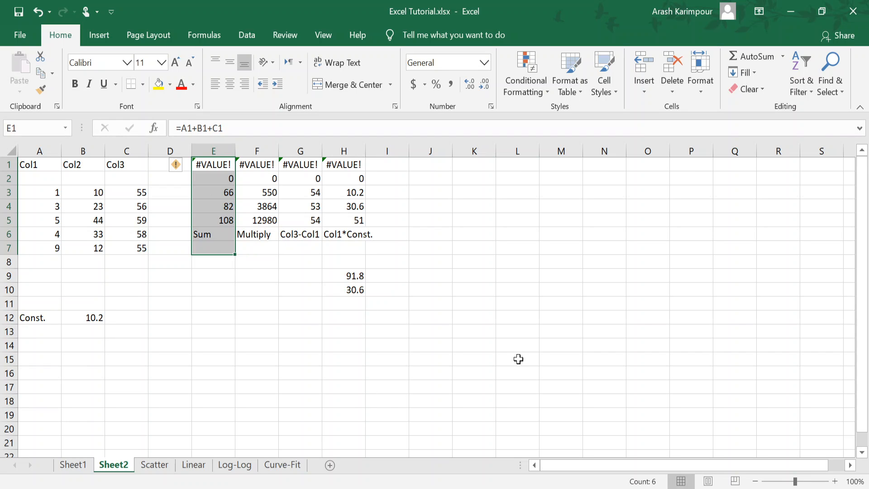
{"action": "key", "text": "ctrl+z"}
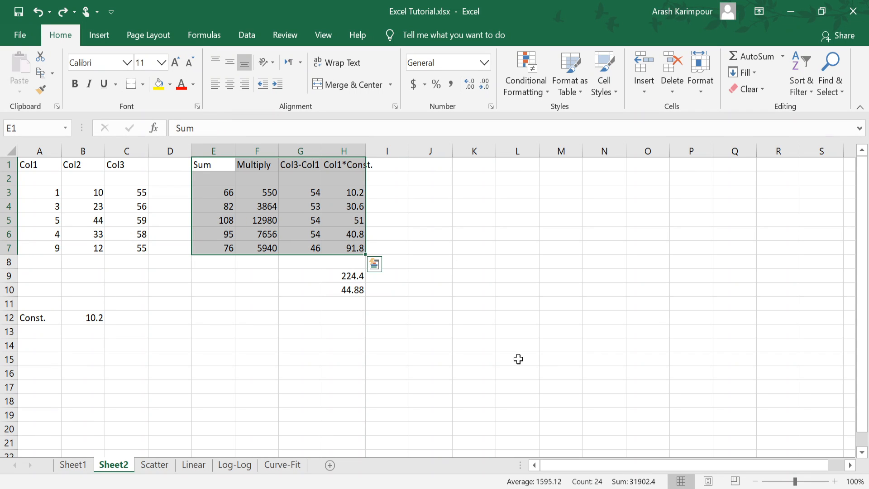
{"action": "left_click", "coordinate": [446, 228]}
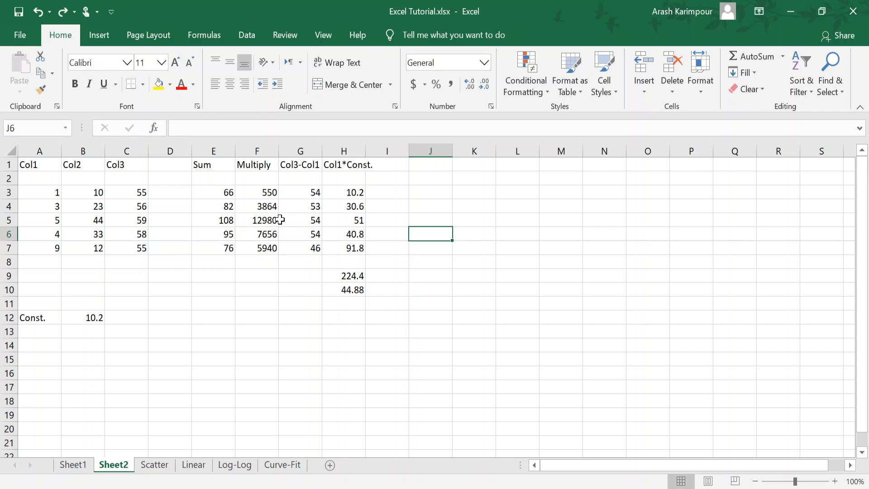
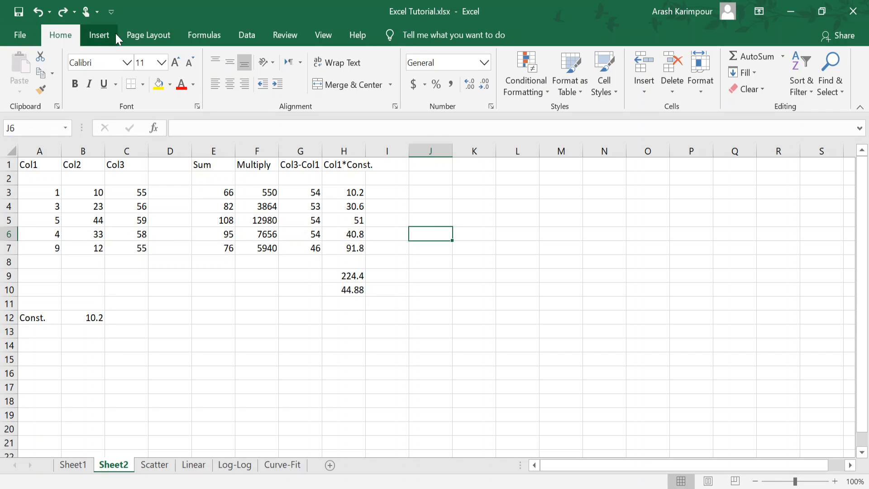
Step: Look through the scatter and column chart types, and try to get recommended charts with no data selected
{"action": "left_click", "coordinate": [99, 34]}
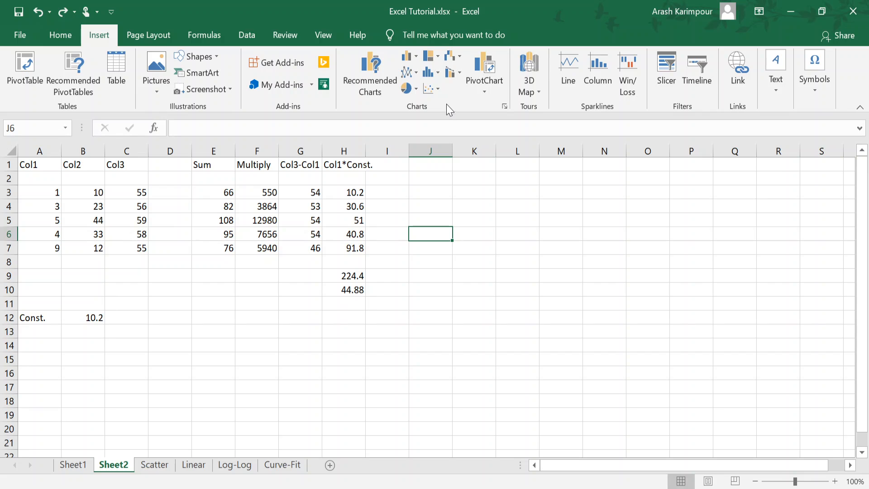
{"action": "left_click", "coordinate": [438, 90]}
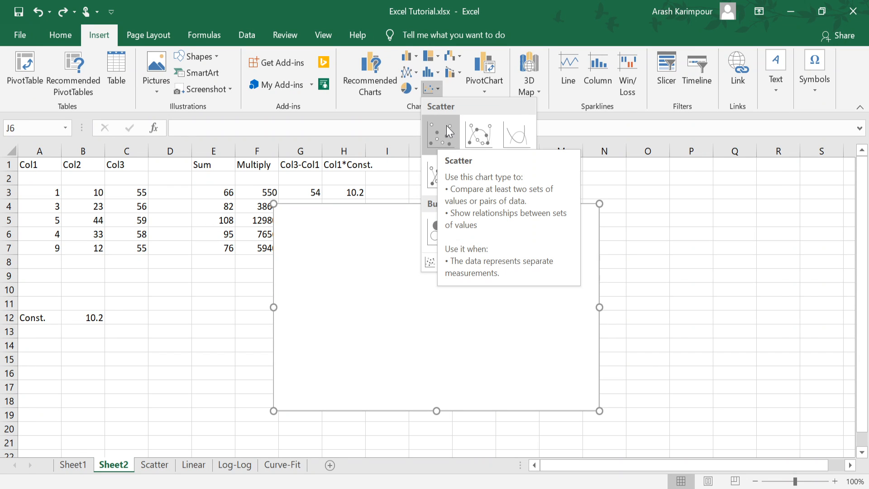
{"action": "left_click", "coordinate": [454, 91]}
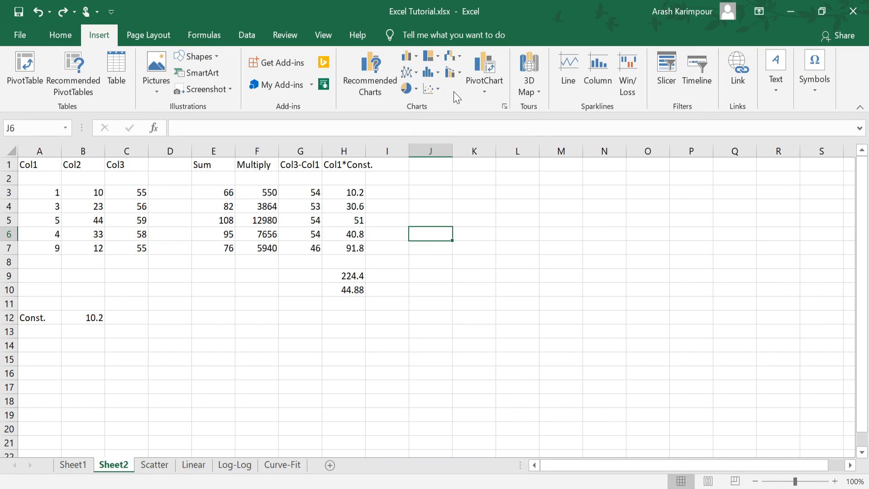
{"action": "left_click", "coordinate": [416, 57]}
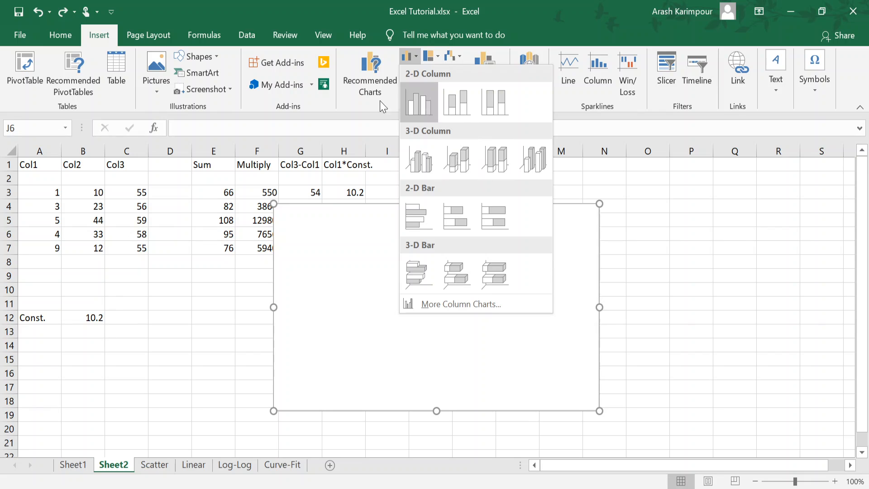
{"action": "left_click", "coordinate": [360, 100]}
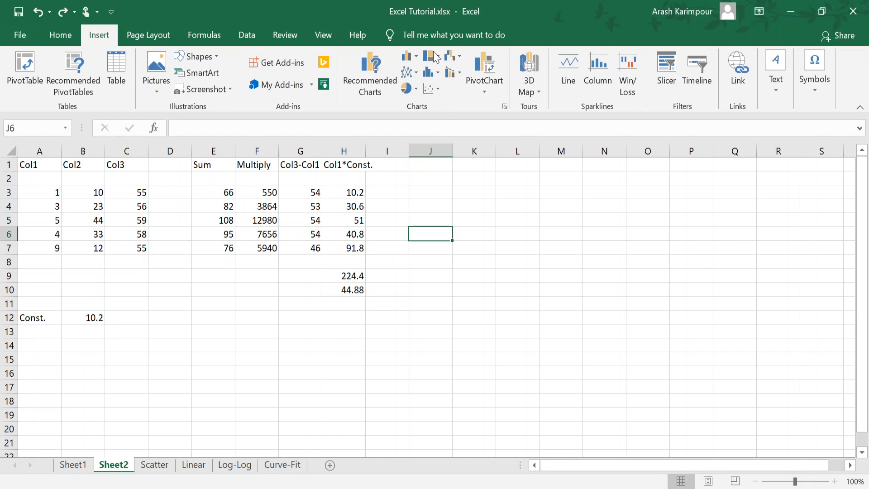
{"action": "left_click", "coordinate": [367, 75]}
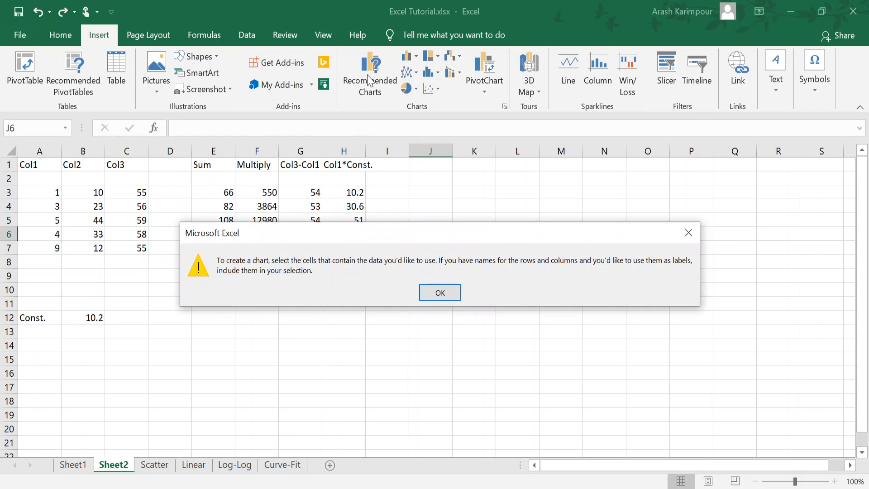
{"action": "left_click", "coordinate": [437, 295]}
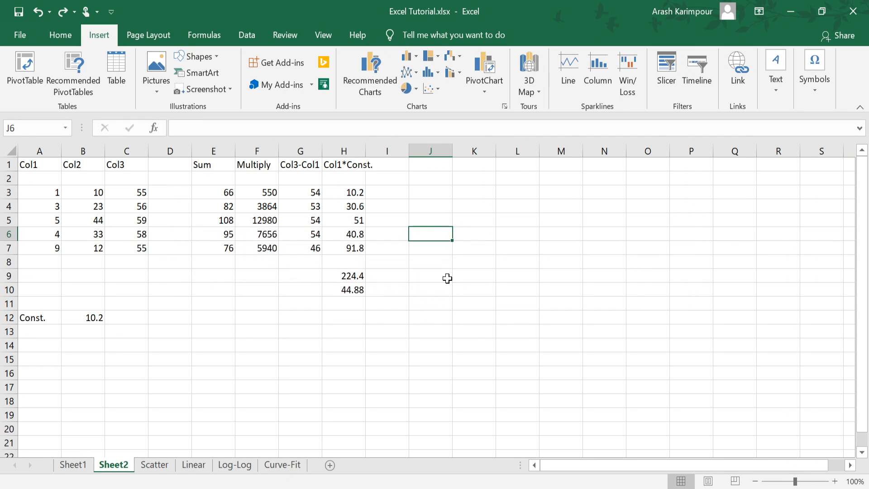
Step: View the recommended charts for the Sum and Multiply values in E3:F7 and leave without inserting one
{"action": "left_click_drag", "start_coordinate": [223, 192], "coordinate": [246, 250]}
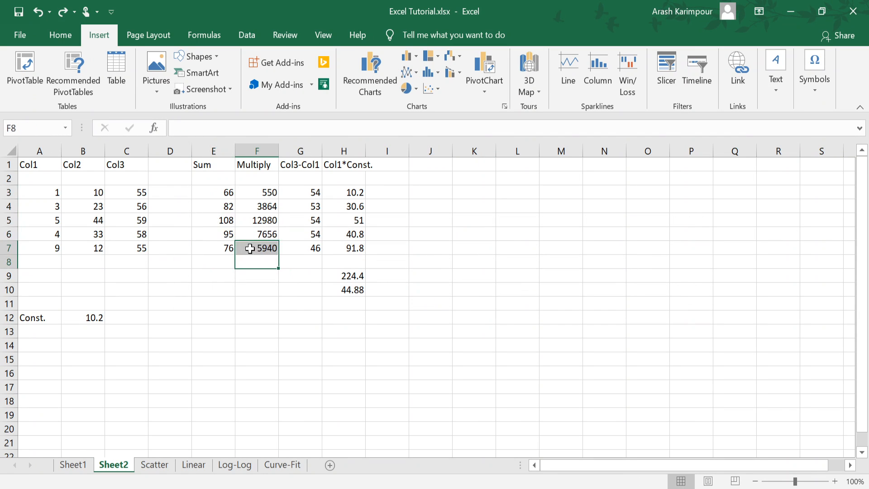
{"action": "left_click_drag", "start_coordinate": [218, 190], "coordinate": [255, 248]}
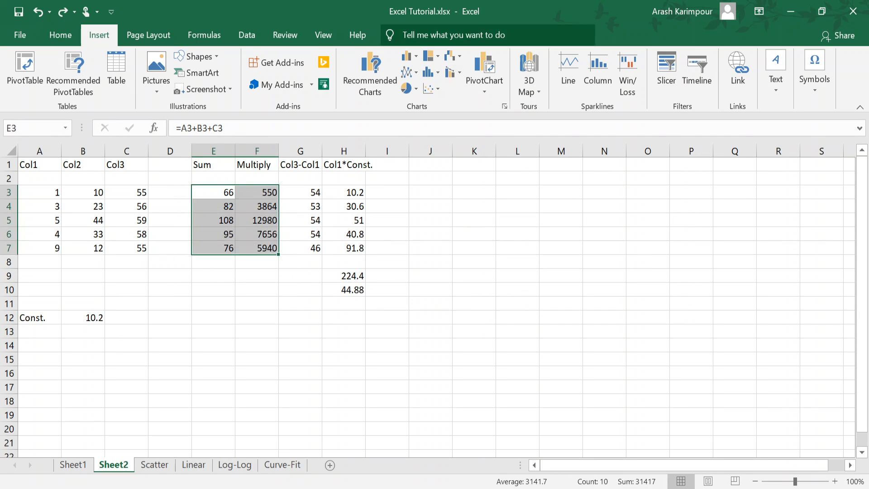
{"action": "left_click", "coordinate": [372, 66]}
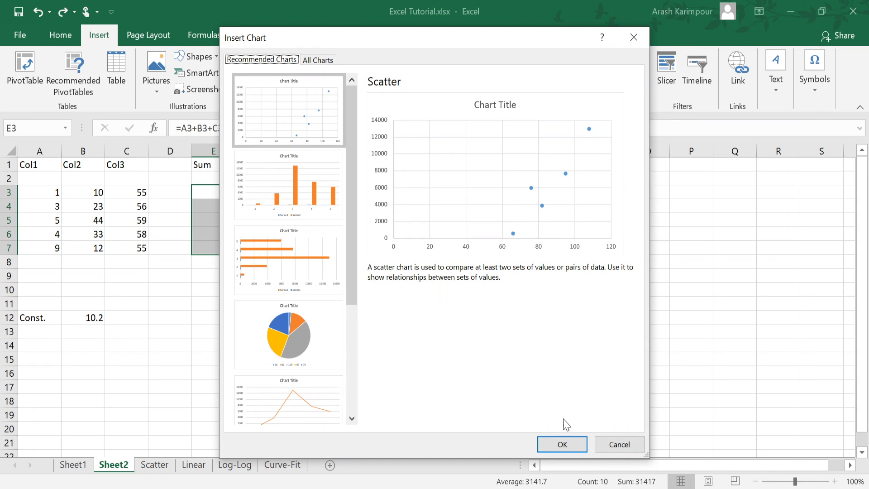
{"action": "left_click", "coordinate": [615, 447]}
{"action": "left_click", "coordinate": [262, 275]}
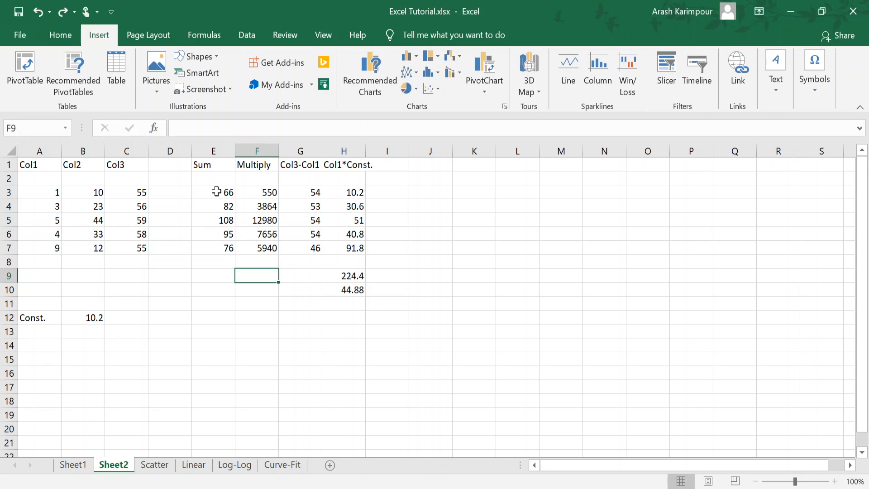
Step: Examine the recommended charts for E3:F7 and preview chart types from Combo to Surface, without inserting a chart
{"action": "left_click_drag", "start_coordinate": [219, 191], "coordinate": [269, 248]}
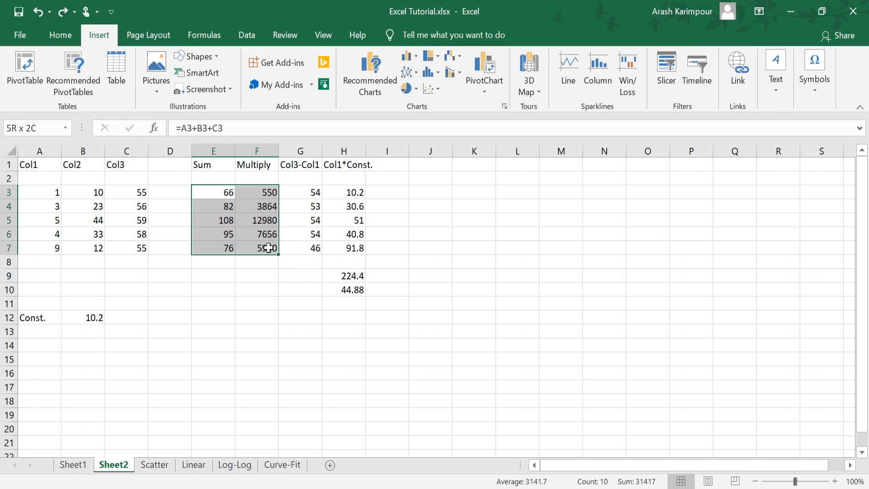
{"action": "left_click", "coordinate": [361, 73]}
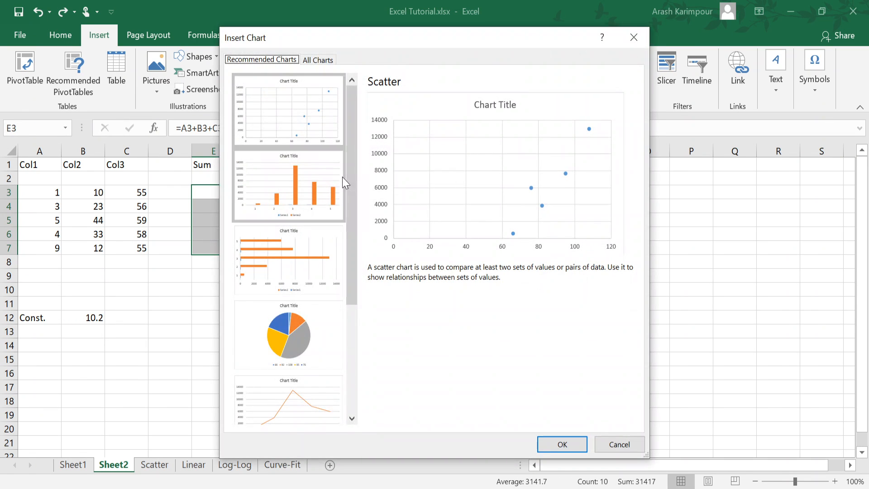
{"action": "left_click_drag", "start_coordinate": [352, 189], "coordinate": [354, 362]}
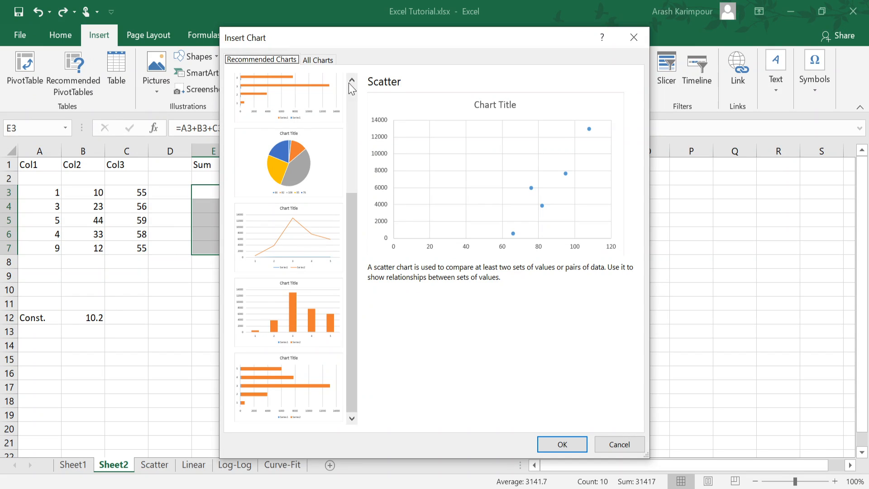
{"action": "left_click", "coordinate": [315, 61]}
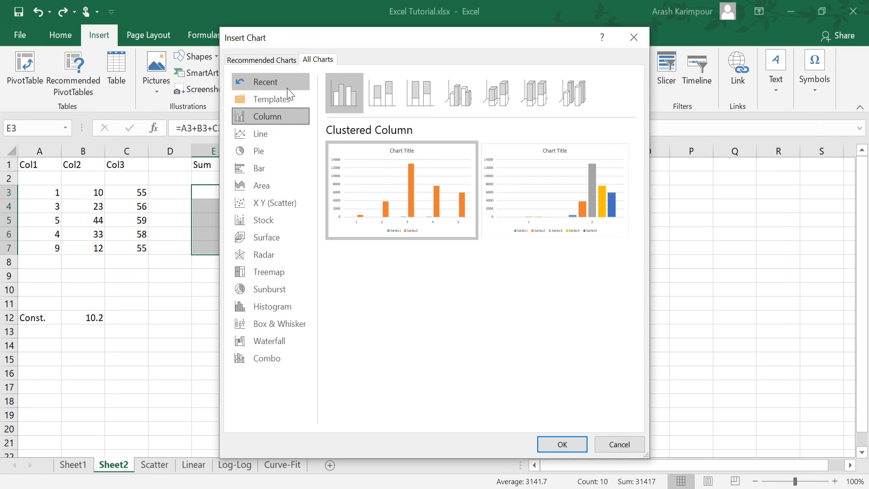
{"action": "left_click", "coordinate": [291, 360]}
{"action": "left_click", "coordinate": [286, 344]}
{"action": "left_click", "coordinate": [285, 327]}
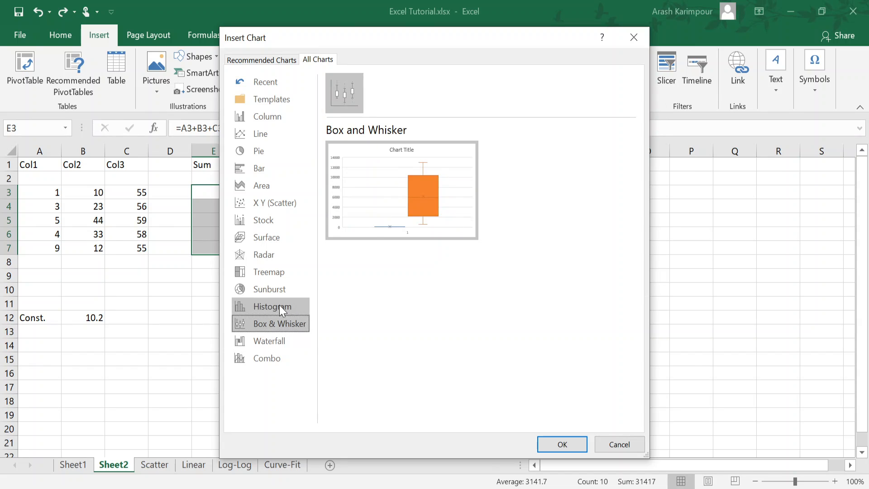
{"action": "left_click", "coordinate": [278, 305]}
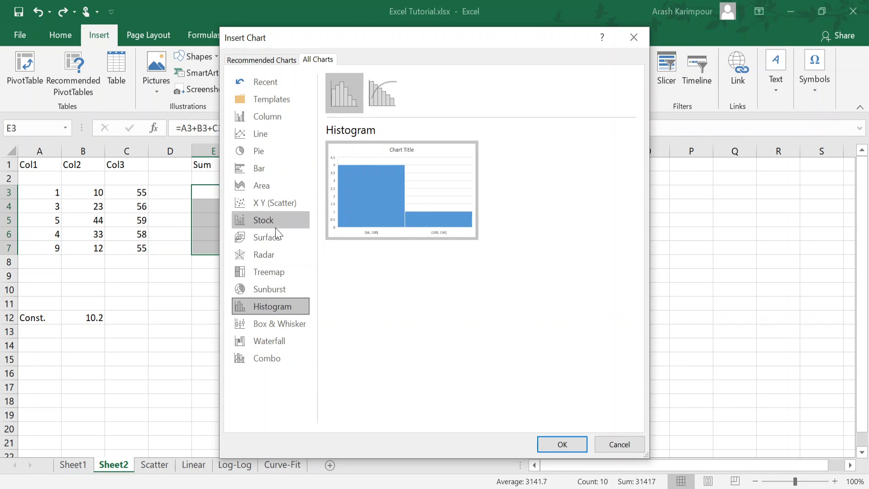
{"action": "left_click", "coordinate": [272, 246]}
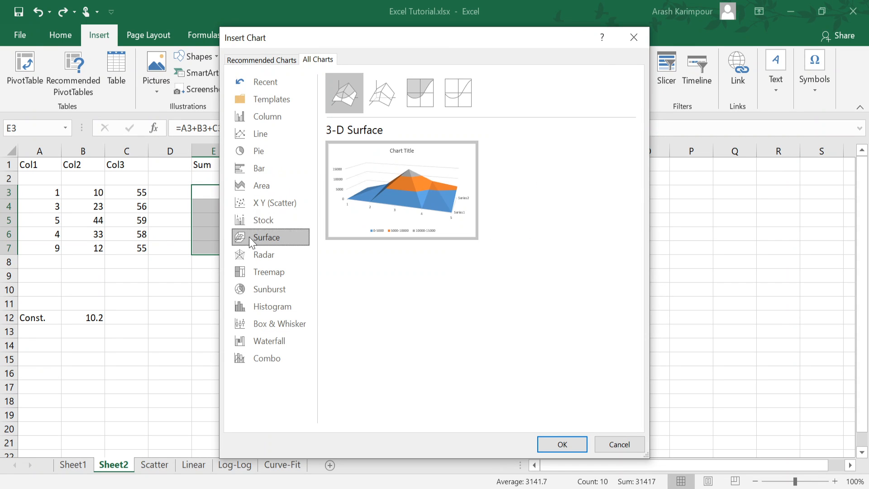
{"action": "left_click", "coordinate": [618, 445]}
{"action": "left_click", "coordinate": [401, 265]}
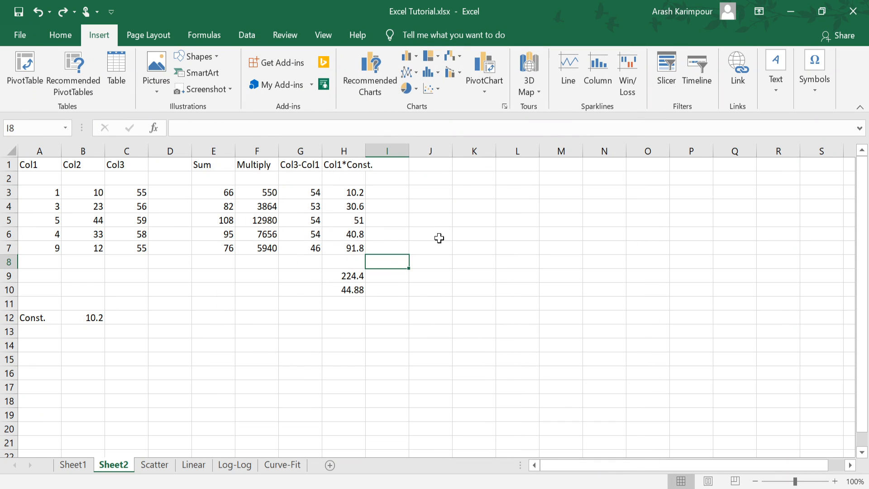
Step: Browse the full chart list with an empty cell selected, previewing types such as Treemap, X Y (Scatter), Bar, Pie and Line, without inserting any
{"action": "left_click", "coordinate": [504, 107]}
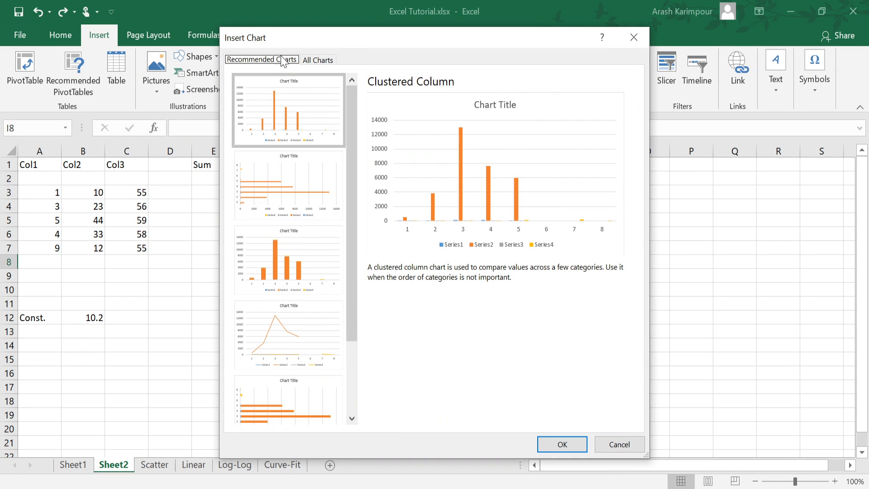
{"action": "left_click", "coordinate": [632, 444]}
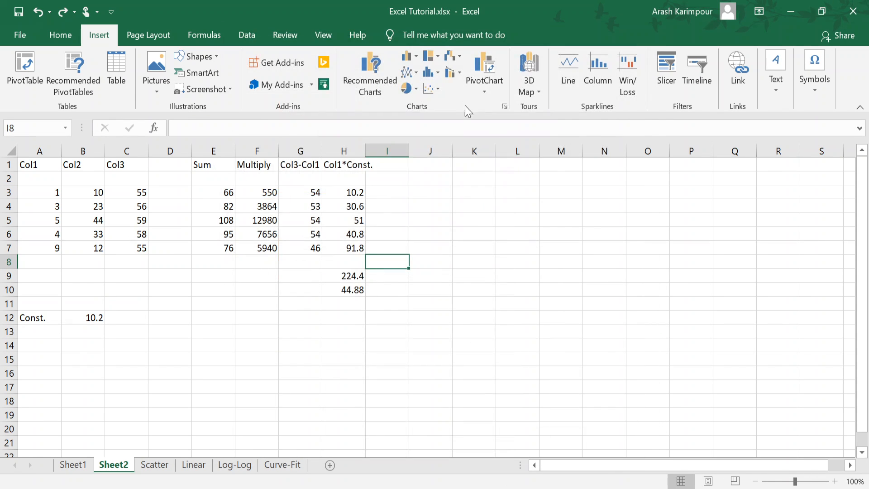
{"action": "left_click", "coordinate": [504, 107]}
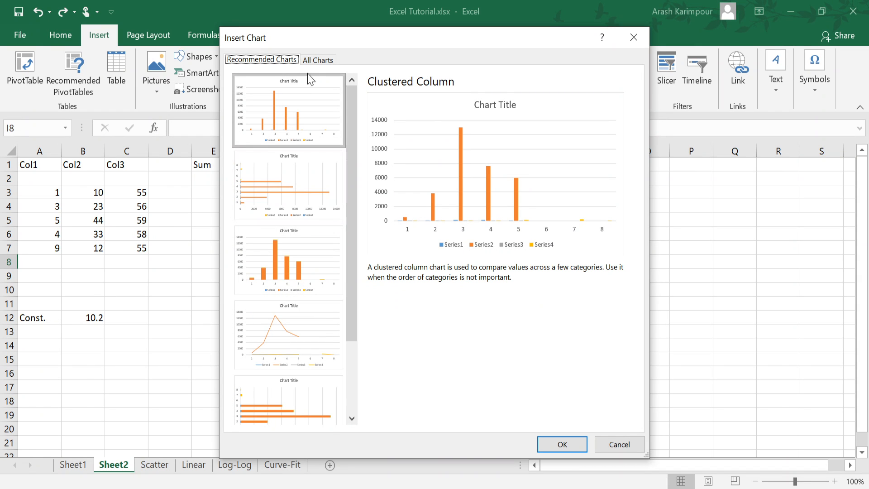
{"action": "left_click", "coordinate": [317, 60]}
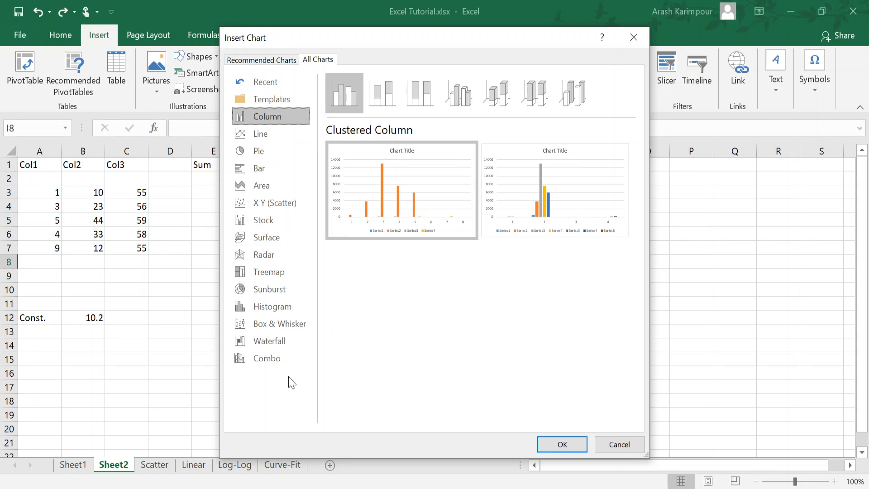
{"action": "left_click", "coordinate": [272, 358]}
{"action": "left_click", "coordinate": [274, 341]}
{"action": "left_click", "coordinate": [275, 323]}
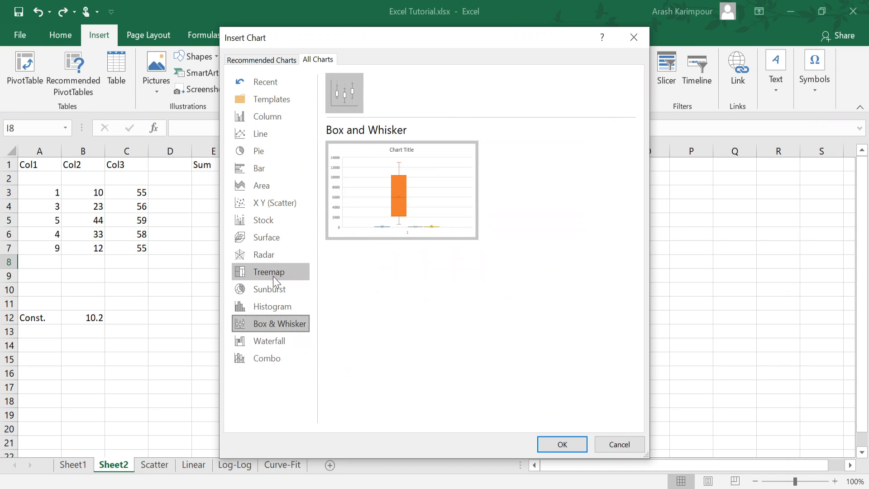
{"action": "left_click", "coordinate": [273, 273]}
{"action": "left_click", "coordinate": [269, 203]}
{"action": "left_click", "coordinate": [270, 167]}
{"action": "left_click", "coordinate": [277, 151]}
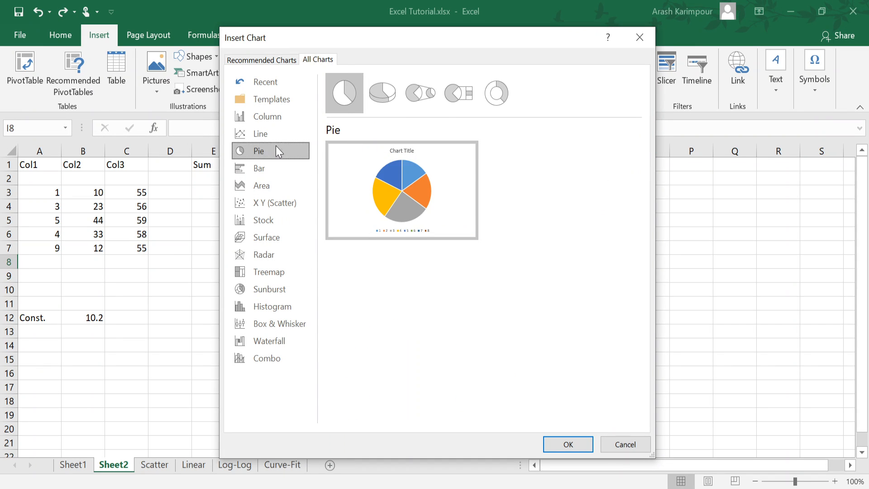
{"action": "left_click", "coordinate": [276, 132]}
{"action": "left_click", "coordinate": [285, 59]}
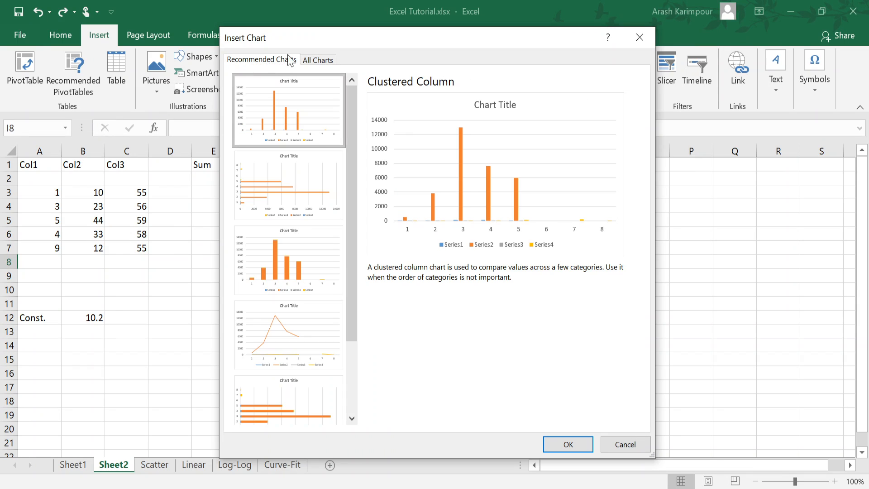
{"action": "left_click", "coordinate": [318, 59]}
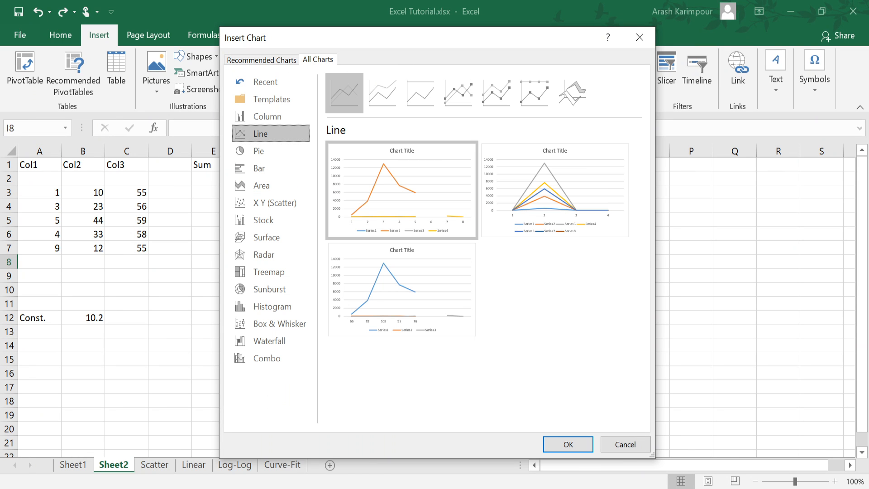
{"action": "left_click", "coordinate": [630, 446]}
{"action": "left_click", "coordinate": [250, 276]}
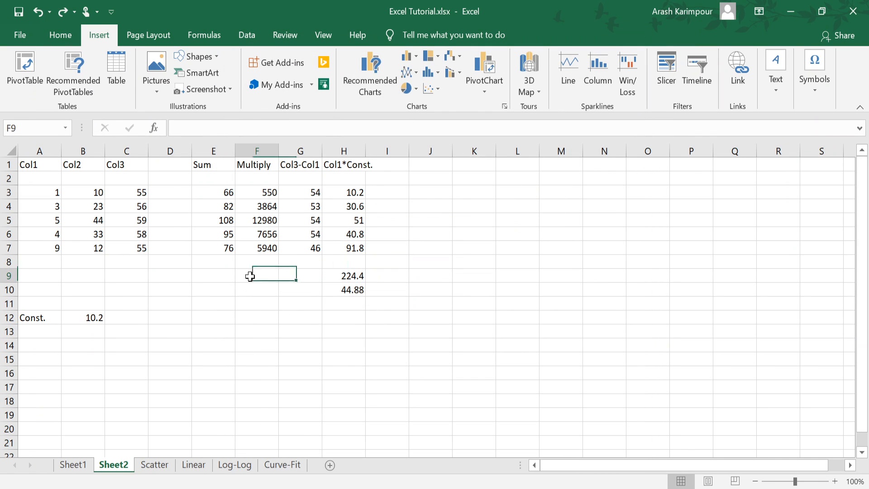
{"action": "left_click", "coordinate": [221, 263]}
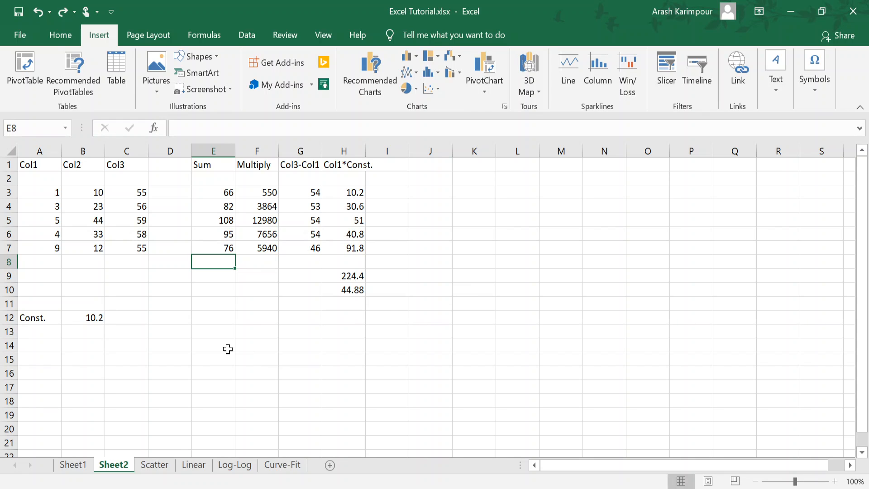
Step: Insert a markers-only scatter chart of the x and y data in A1:B8 on the Scatter sheet
{"action": "left_click", "coordinate": [152, 470]}
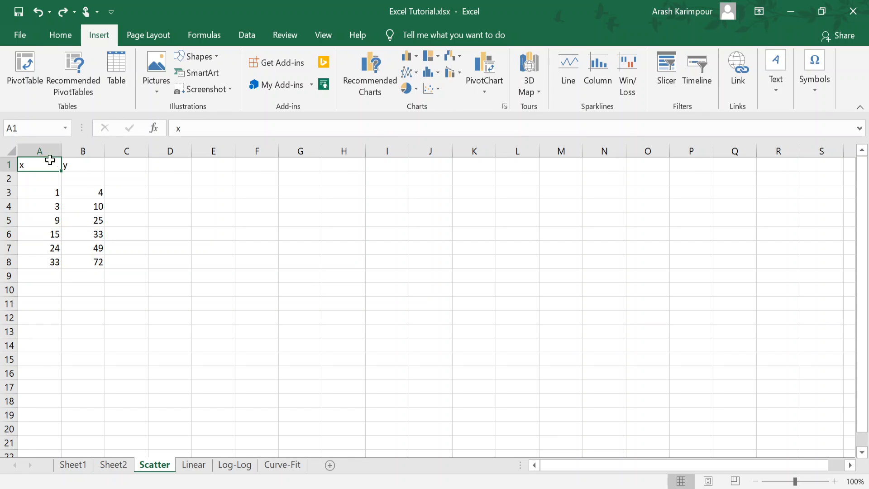
{"action": "left_click_drag", "start_coordinate": [31, 165], "coordinate": [81, 267]}
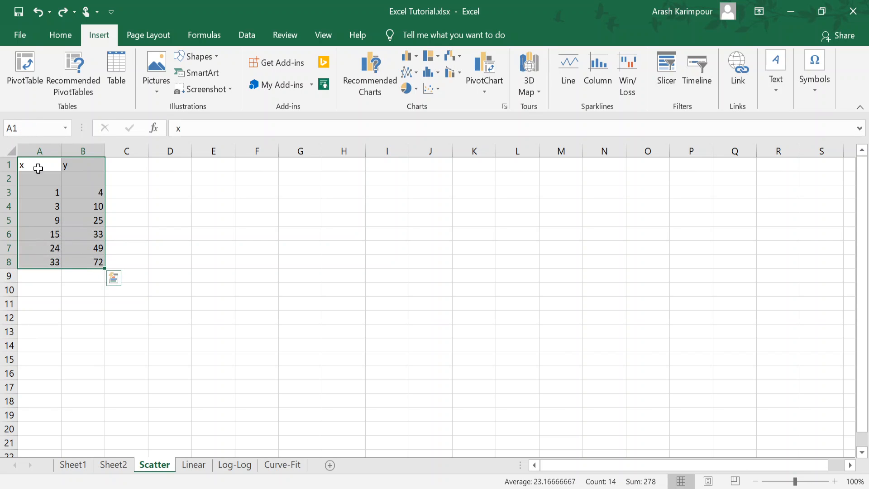
{"action": "left_click", "coordinate": [56, 171]}
{"action": "left_click_drag", "start_coordinate": [56, 171], "coordinate": [85, 261]}
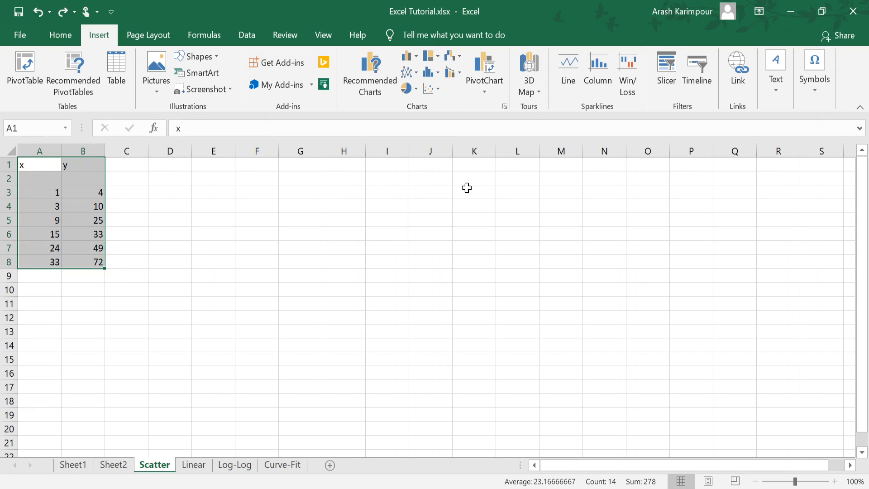
{"action": "left_click", "coordinate": [438, 88]}
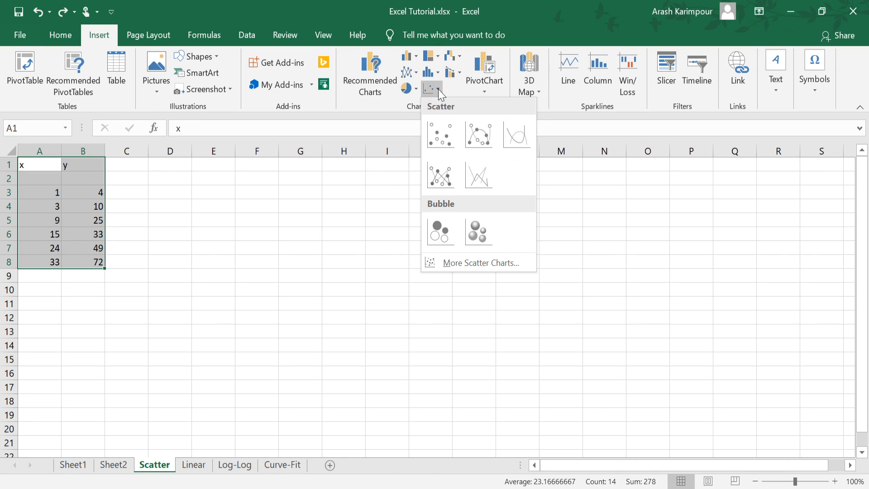
{"action": "left_click", "coordinate": [445, 137]}
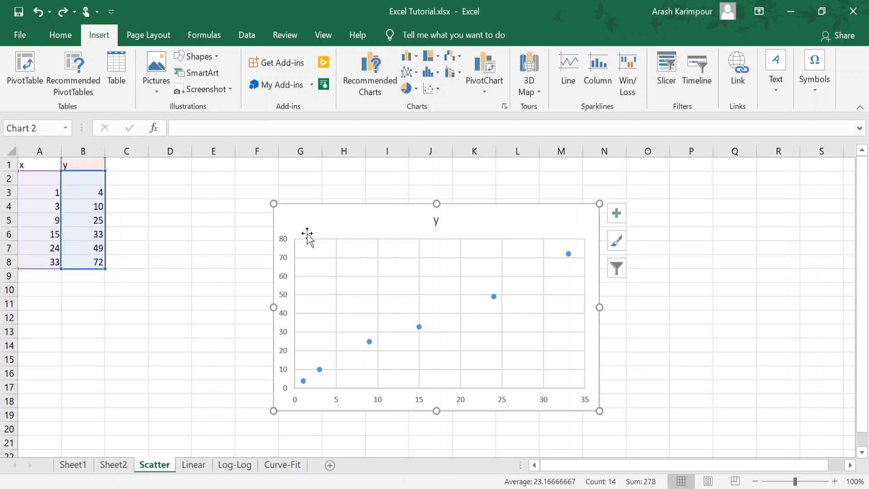
{"action": "left_click", "coordinate": [393, 219]}
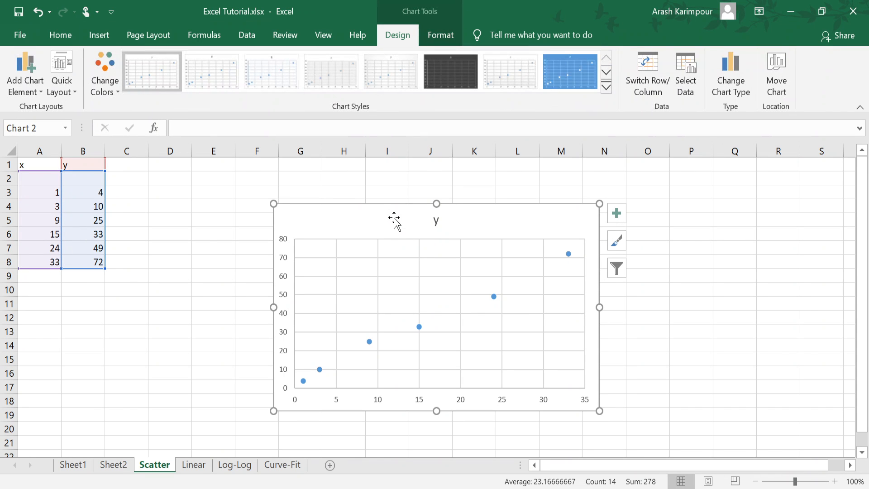
{"action": "left_click", "coordinate": [179, 269]}
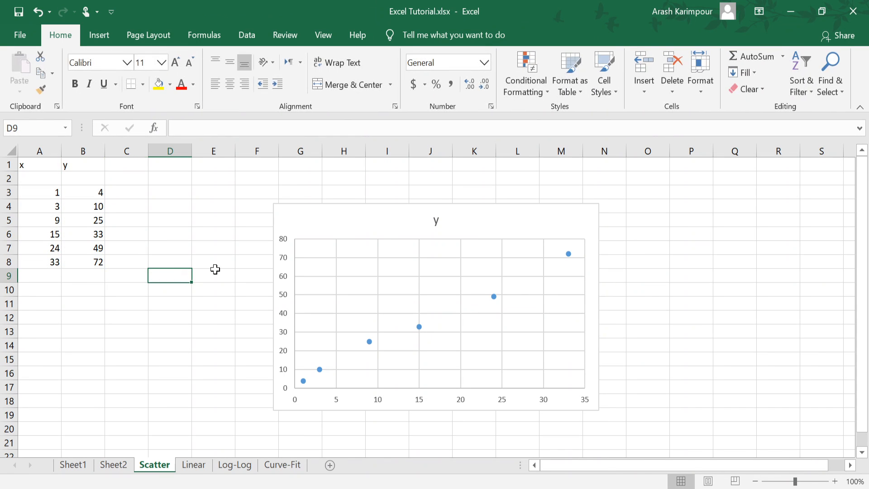
Step: Shrink the scatter chart's source range on the worksheet to the x and y values in A6:B8
{"action": "left_click", "coordinate": [382, 233]}
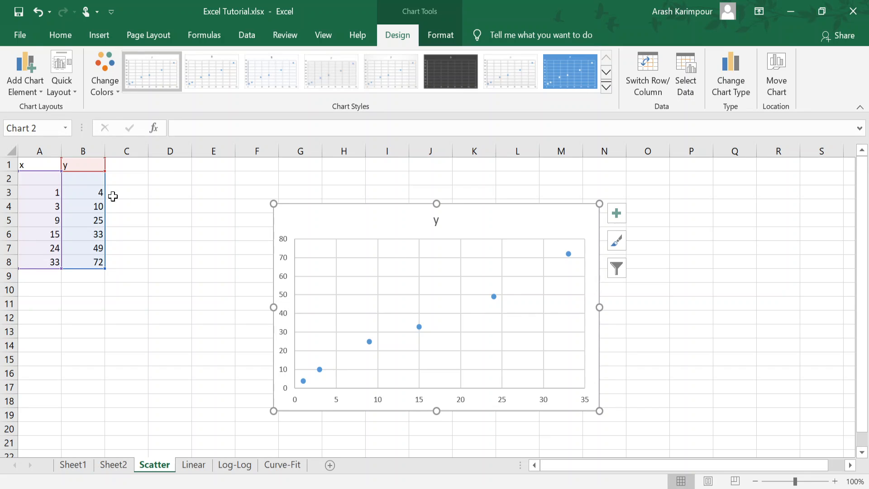
{"action": "left_click", "coordinate": [420, 328]}
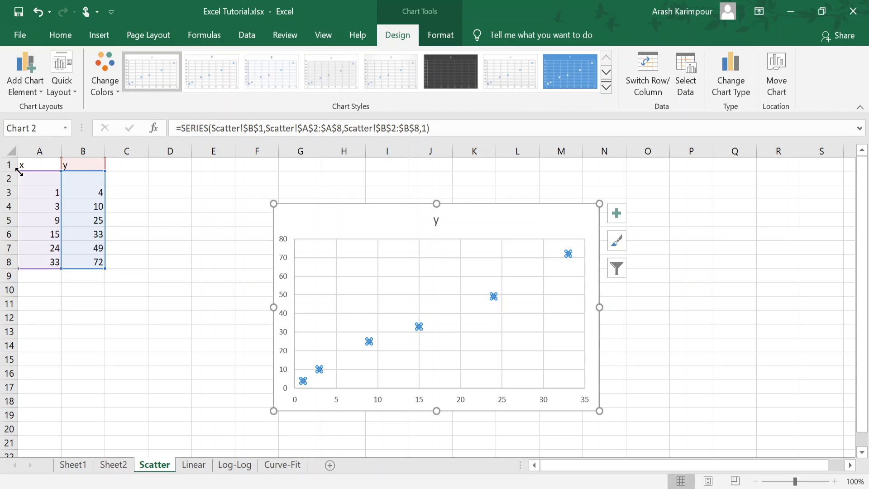
{"action": "left_click_drag", "start_coordinate": [19, 173], "coordinate": [23, 202]}
{"action": "left_click_drag", "start_coordinate": [61, 170], "coordinate": [59, 200]}
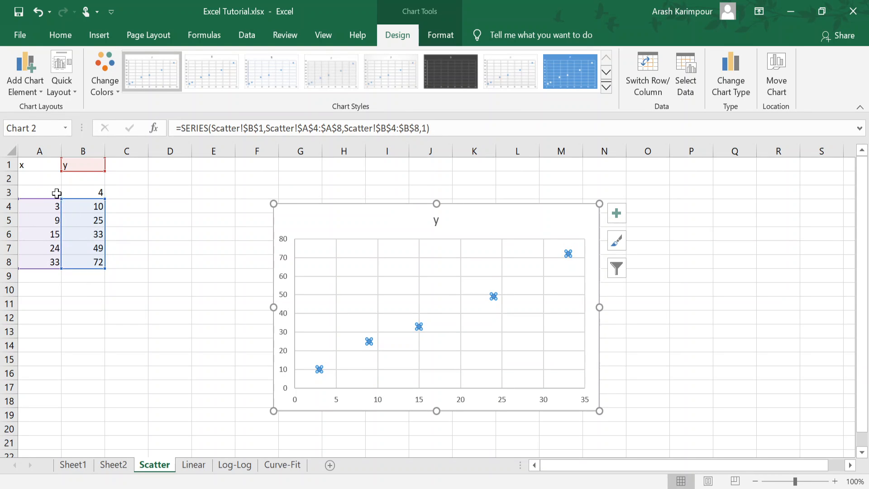
{"action": "left_click_drag", "start_coordinate": [57, 197], "coordinate": [57, 230]}
{"action": "left_click_drag", "start_coordinate": [105, 196], "coordinate": [99, 228]}
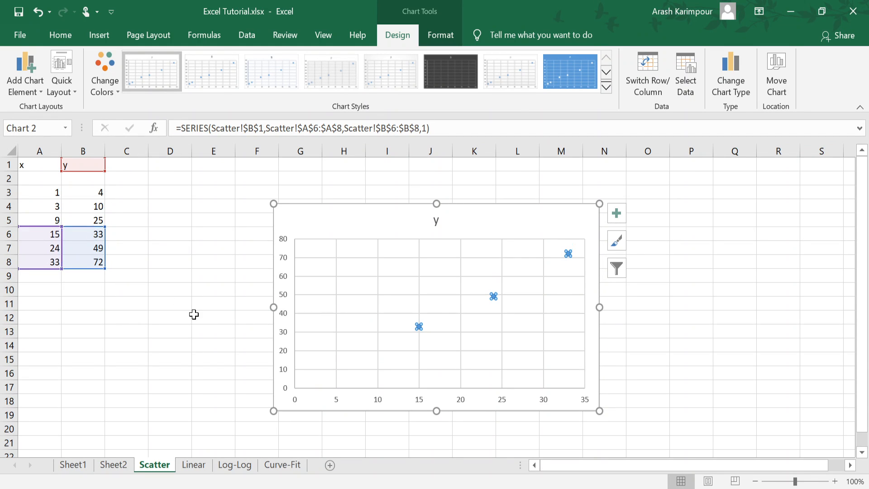
Step: Extend the scatter chart's source range upward so it plots the x and y values in A3:B8
{"action": "left_click", "coordinate": [205, 273]}
{"action": "left_click", "coordinate": [379, 222]}
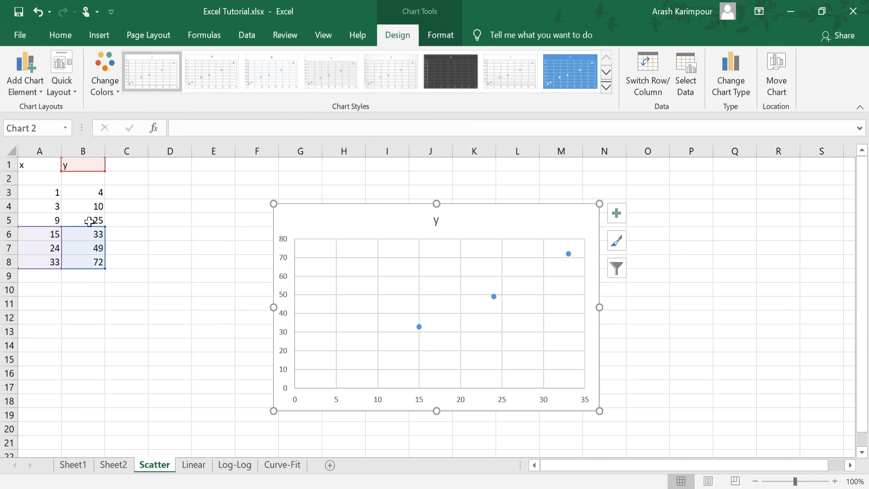
{"action": "left_click_drag", "start_coordinate": [62, 220], "coordinate": [69, 187]}
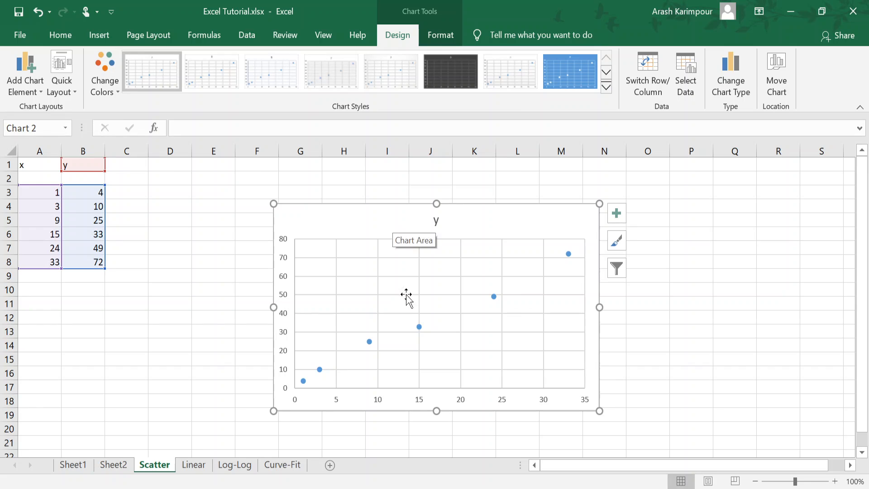
Step: Narrow the scatter chart's source range to A5:B8, and extend it back to A3:B8
{"action": "left_click_drag", "start_coordinate": [61, 186], "coordinate": [63, 219]}
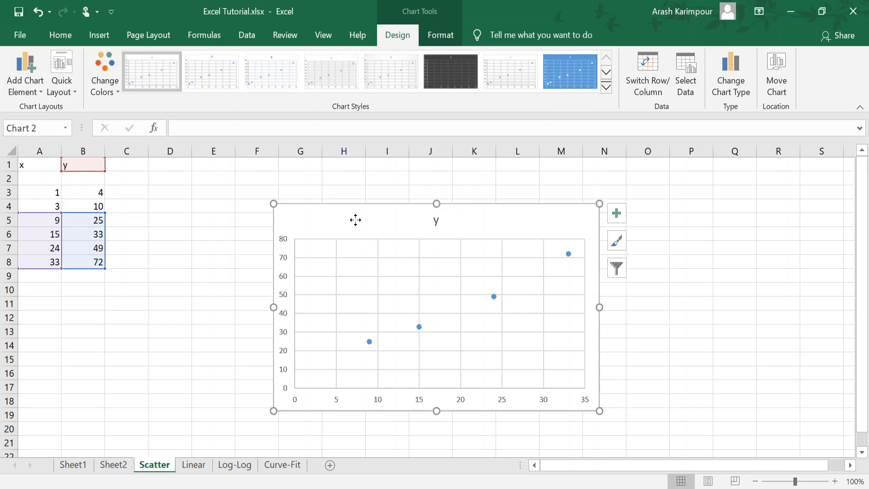
{"action": "left_click", "coordinate": [419, 326]}
{"action": "left_click", "coordinate": [317, 238]}
{"action": "left_click_drag", "start_coordinate": [60, 212], "coordinate": [61, 189]}
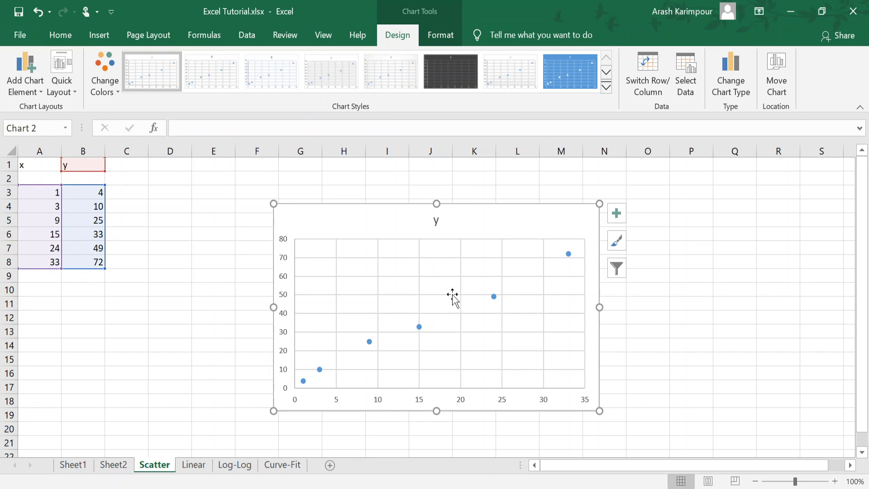
Step: Select the scatter chart's data series to check which cells supply its x and y values
{"action": "left_click", "coordinate": [165, 300]}
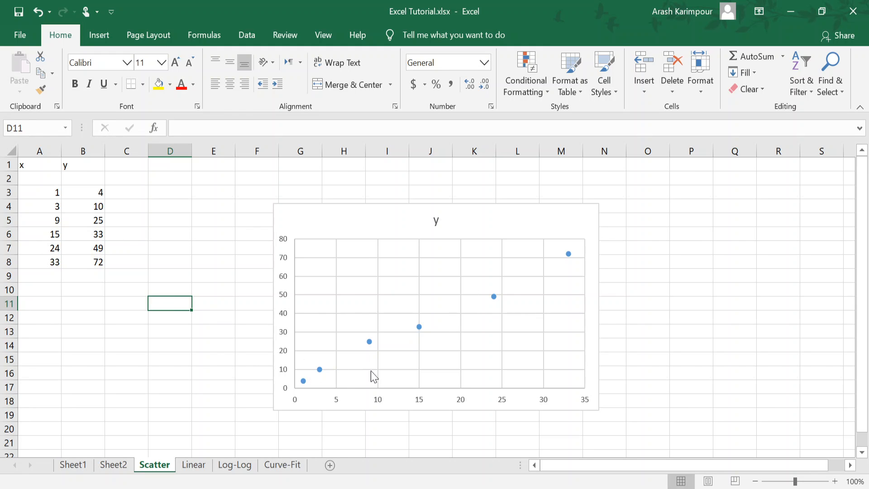
{"action": "left_click", "coordinate": [370, 343]}
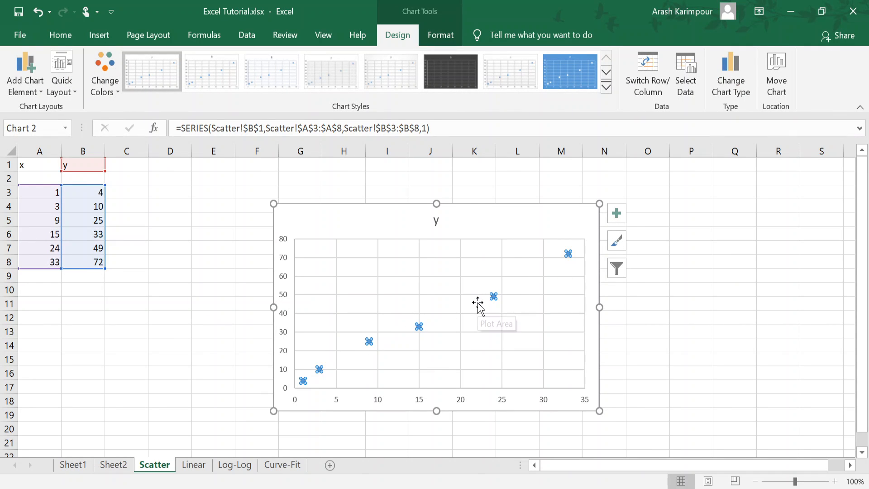
{"action": "left_click", "coordinate": [315, 217]}
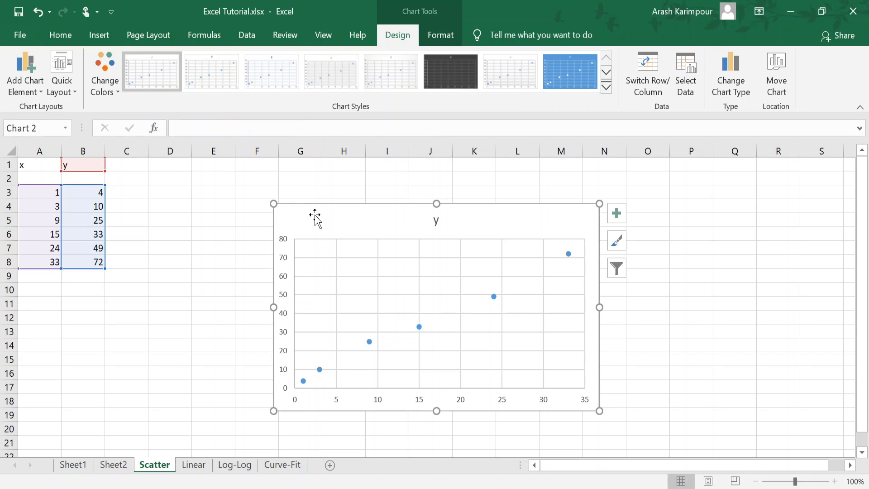
Step: Open the Linear sheet and review the angles in degrees in A3:A15
{"action": "left_click", "coordinate": [194, 466]}
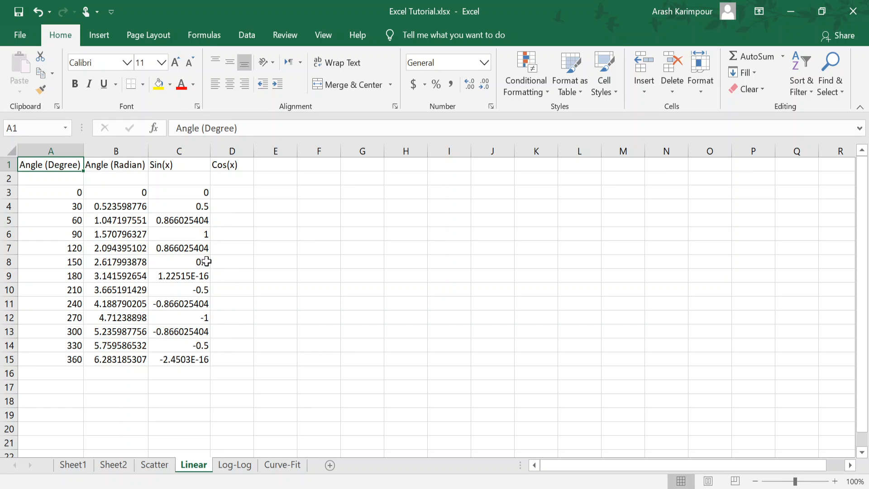
{"action": "left_click_drag", "start_coordinate": [49, 192], "coordinate": [47, 359]}
{"action": "left_click_drag", "start_coordinate": [59, 189], "coordinate": [52, 360]}
{"action": "left_click", "coordinate": [47, 192]}
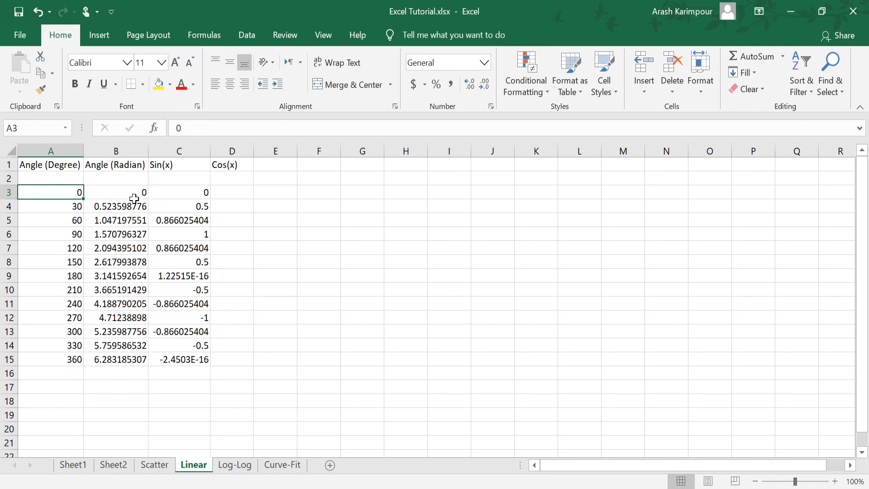
Step: Examine the degree-to-radian formula in B3 and the radian values in B3:B15
{"action": "left_click", "coordinate": [134, 195]}
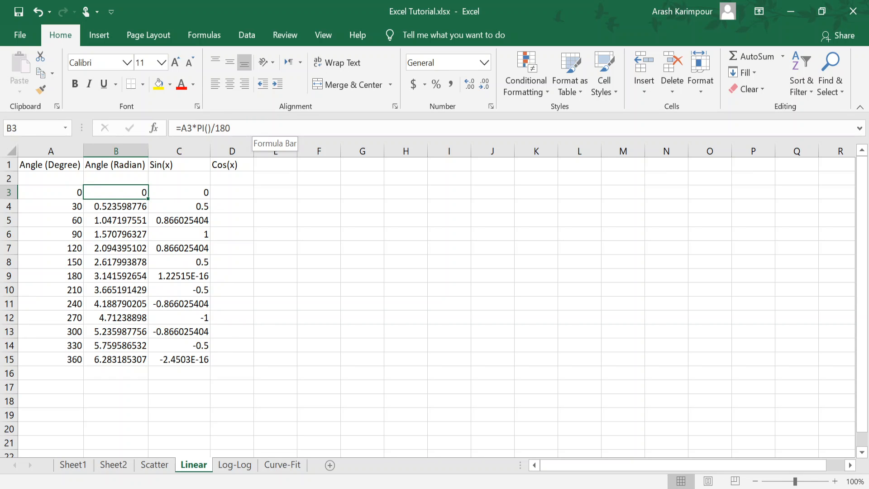
{"action": "left_click", "coordinate": [230, 128]}
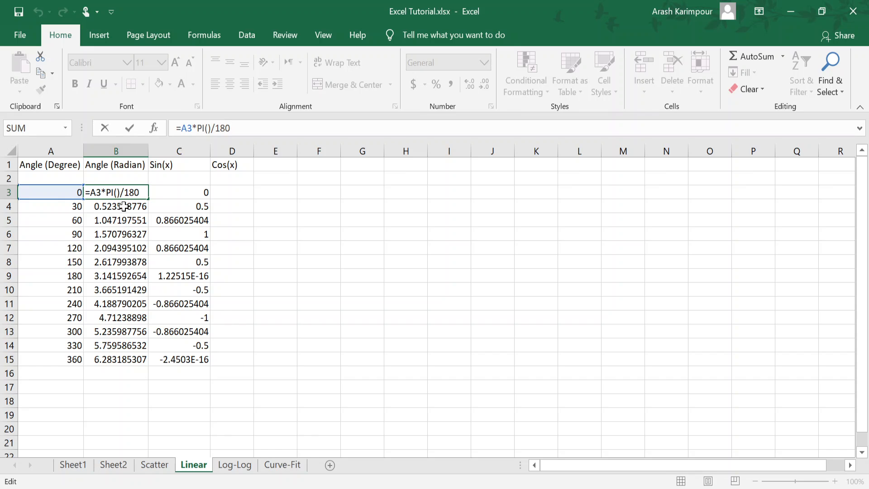
{"action": "key", "text": "ctrl+Return"}
{"action": "left_click_drag", "start_coordinate": [128, 188], "coordinate": [115, 353]}
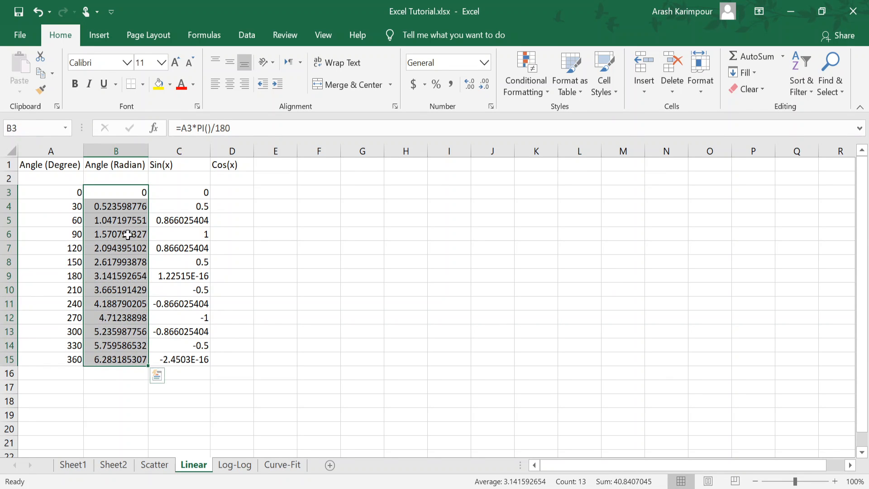
{"action": "left_click", "coordinate": [135, 192]}
Step: Examine the sine formula in C3, its input angle in B3, and the Sin(x) values in C3:C15
{"action": "left_click", "coordinate": [191, 193]}
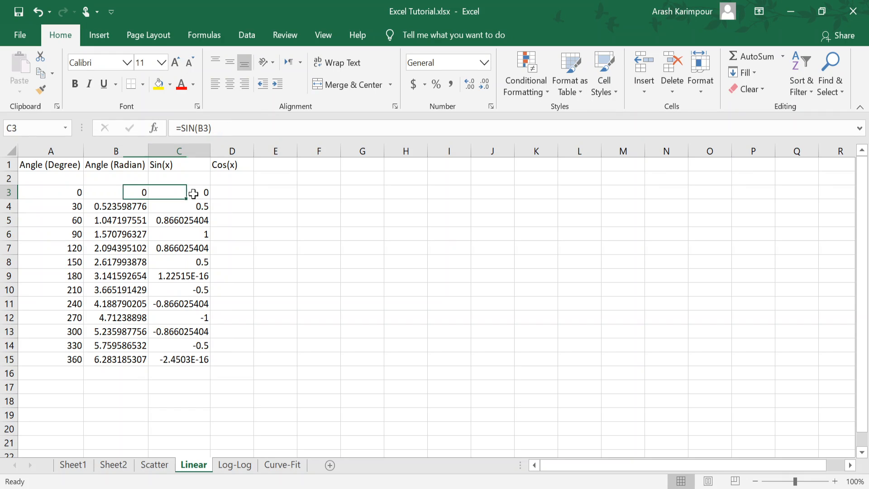
{"action": "left_click", "coordinate": [120, 193]}
{"action": "left_click", "coordinate": [170, 195]}
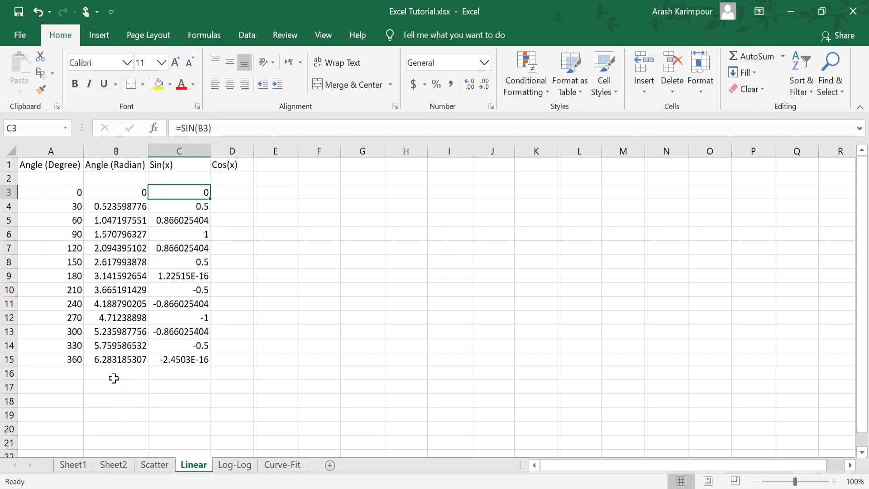
{"action": "left_click_drag", "start_coordinate": [198, 191], "coordinate": [188, 362]}
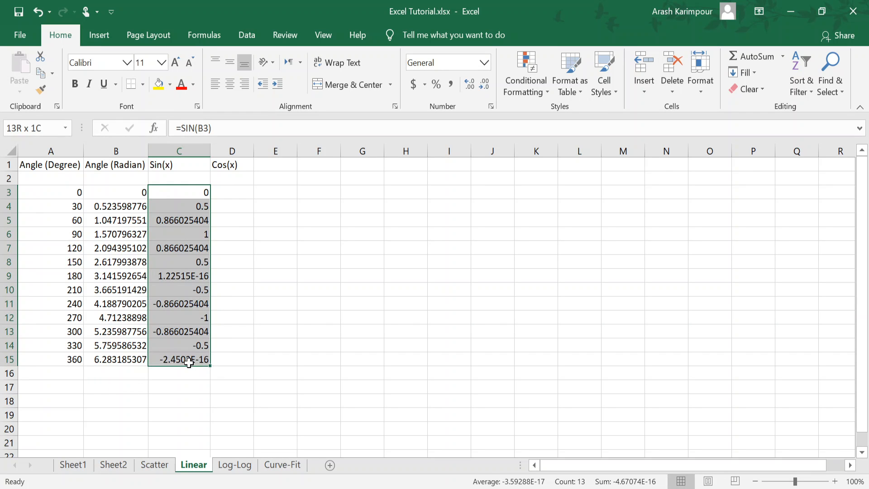
{"action": "left_click", "coordinate": [186, 188]}
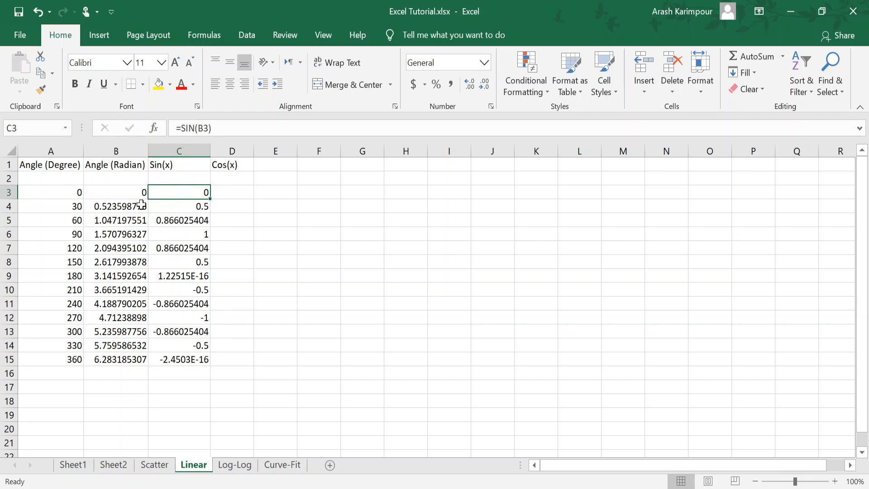
Step: Insert a Scatter with Smooth Lines chart of Sin(x) against the radian angles, using B3:C15
{"action": "left_click_drag", "start_coordinate": [119, 190], "coordinate": [117, 360]}
{"action": "left_click_drag", "start_coordinate": [125, 192], "coordinate": [184, 360]}
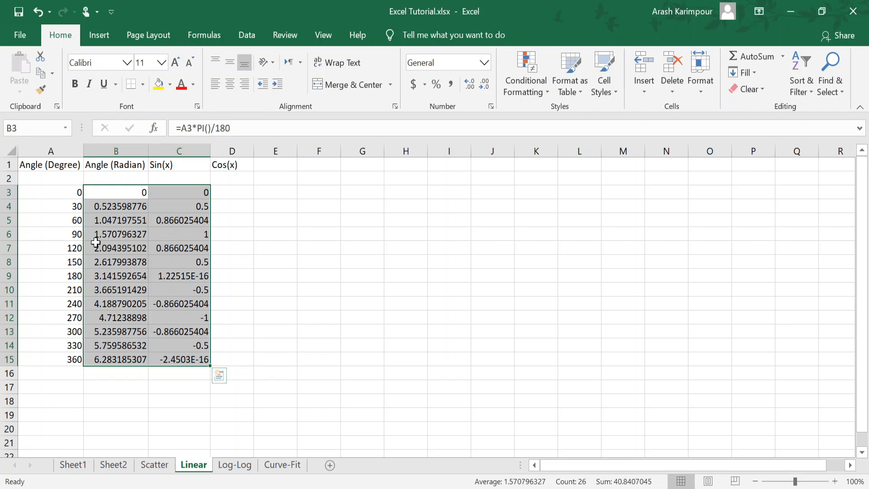
{"action": "left_click_drag", "start_coordinate": [109, 195], "coordinate": [174, 358]}
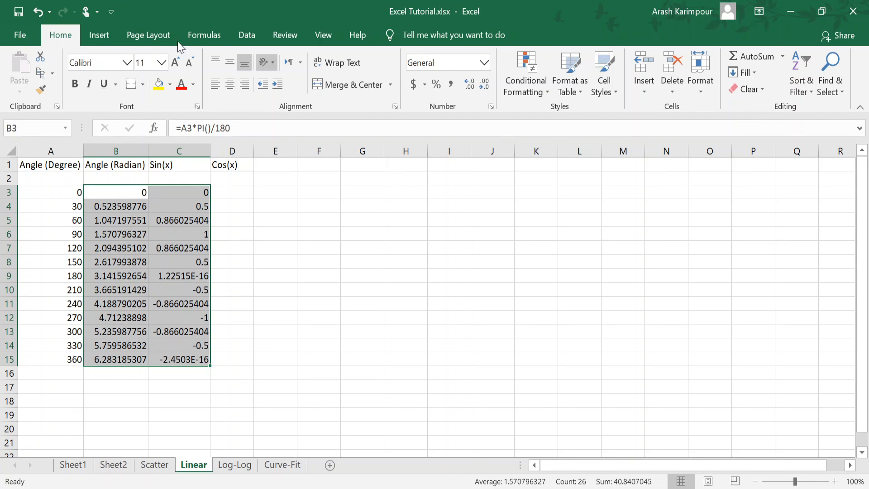
{"action": "left_click", "coordinate": [99, 35]}
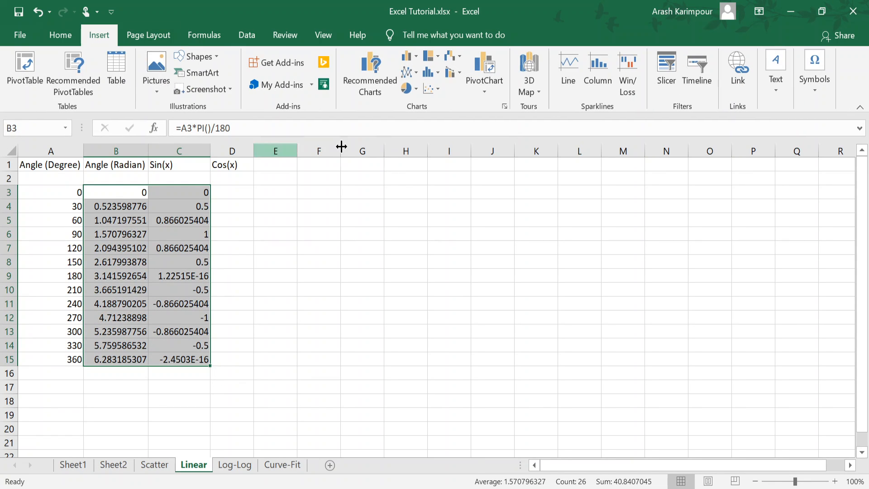
{"action": "left_click", "coordinate": [439, 89]}
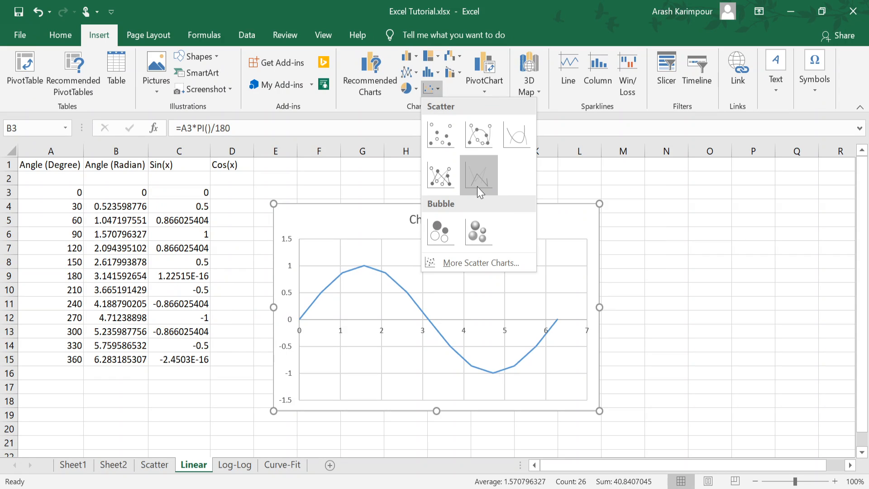
{"action": "left_click", "coordinate": [514, 136]}
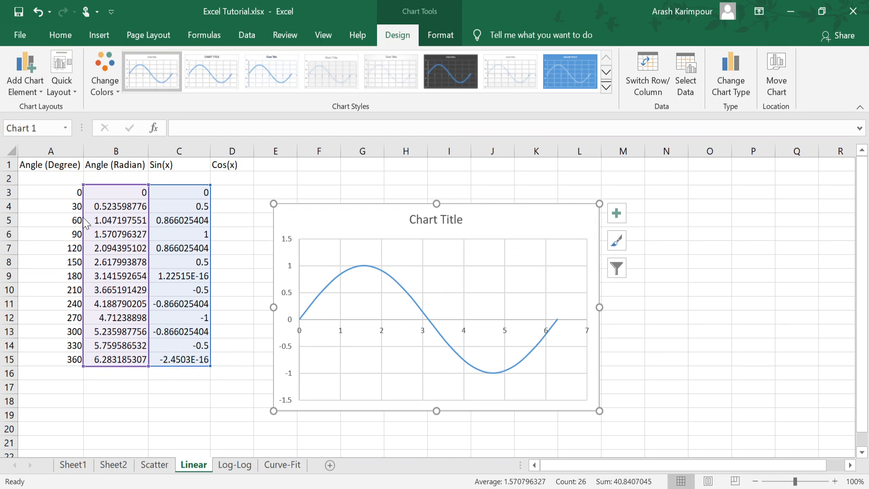
Step: Move the sine curve's x-value range to the degree angles in A3:A15
{"action": "left_click", "coordinate": [394, 282]}
{"action": "left_click_drag", "start_coordinate": [84, 233], "coordinate": [58, 243]}
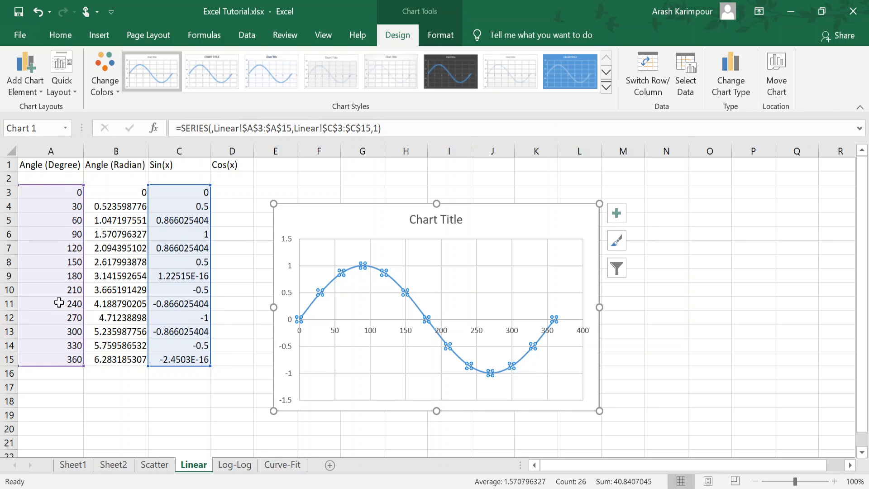
{"action": "left_click", "coordinate": [325, 323]}
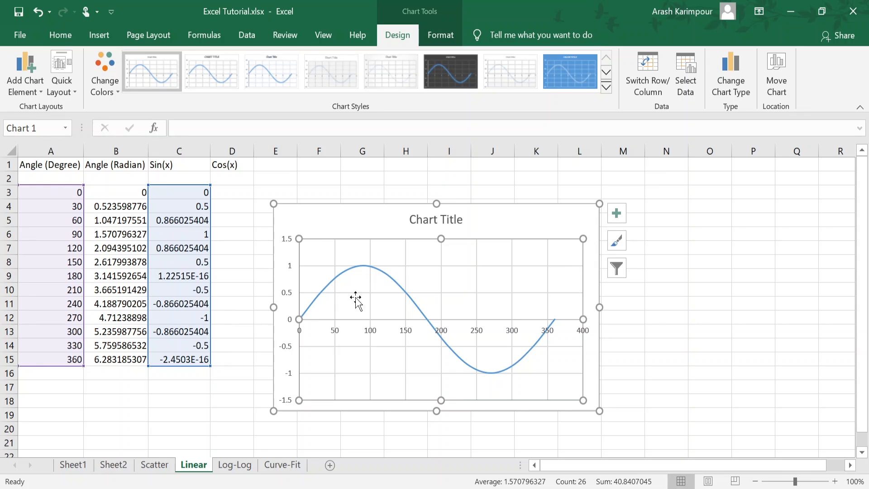
{"action": "left_click", "coordinate": [353, 273]}
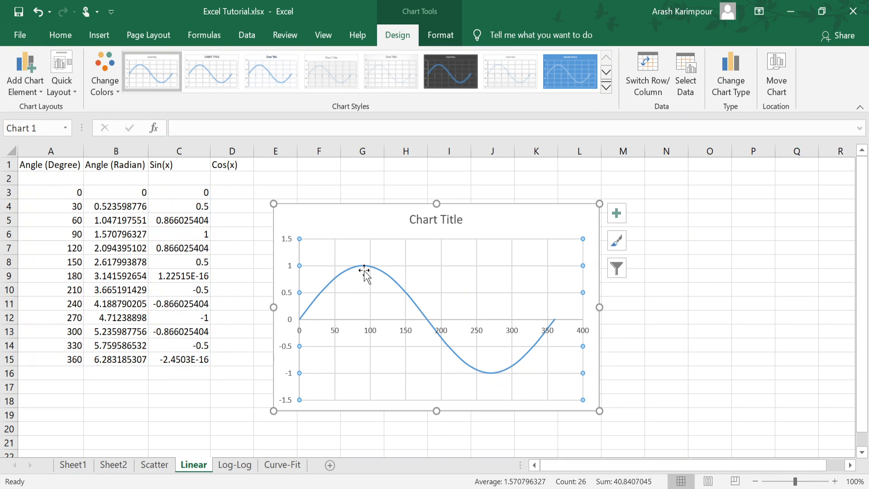
Step: Move the sine curve's x-value range back to the radian angles in B3:B15
{"action": "left_click", "coordinate": [386, 278]}
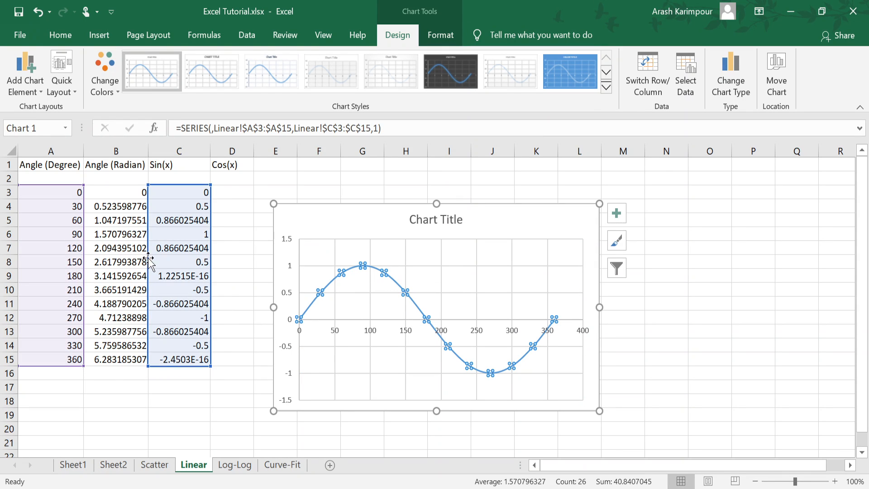
{"action": "left_click_drag", "start_coordinate": [84, 256], "coordinate": [149, 256]}
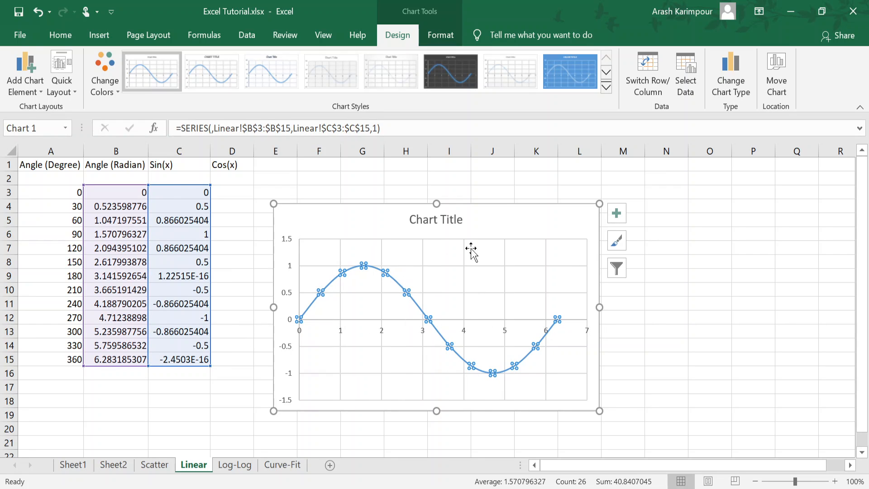
{"action": "left_click", "coordinate": [510, 220]}
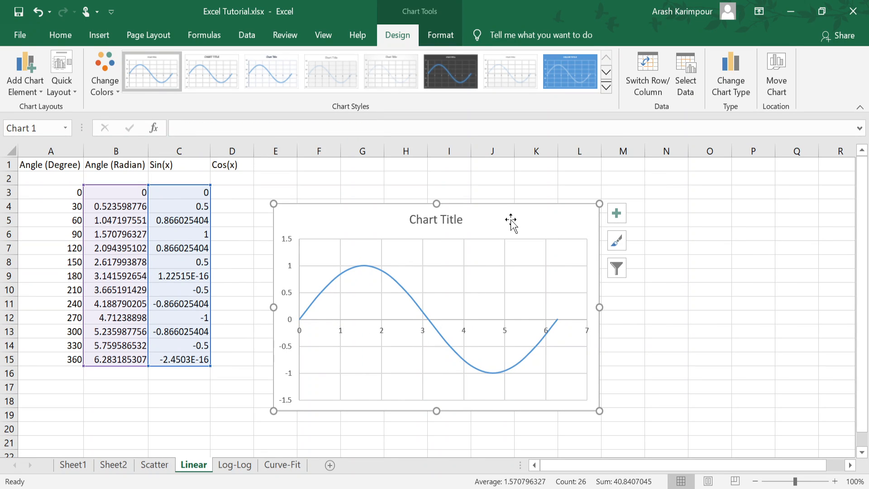
{"action": "right_click", "coordinate": [446, 308]}
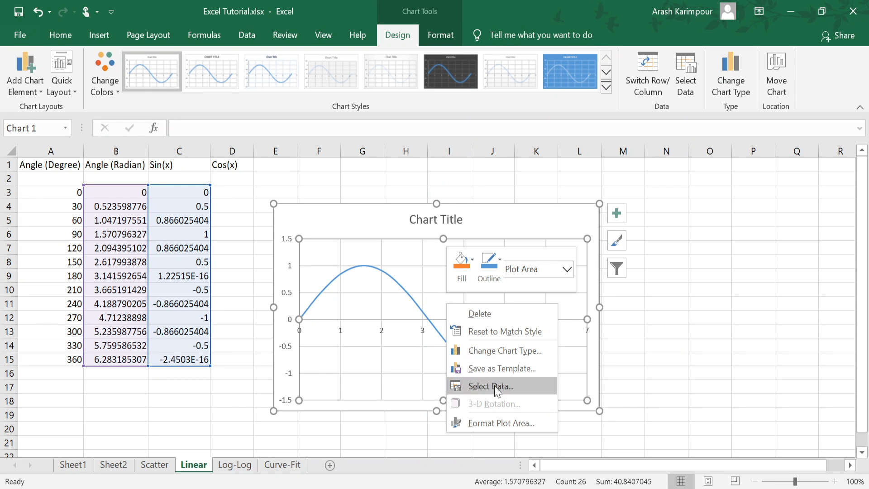
{"action": "right_click", "coordinate": [439, 306]}
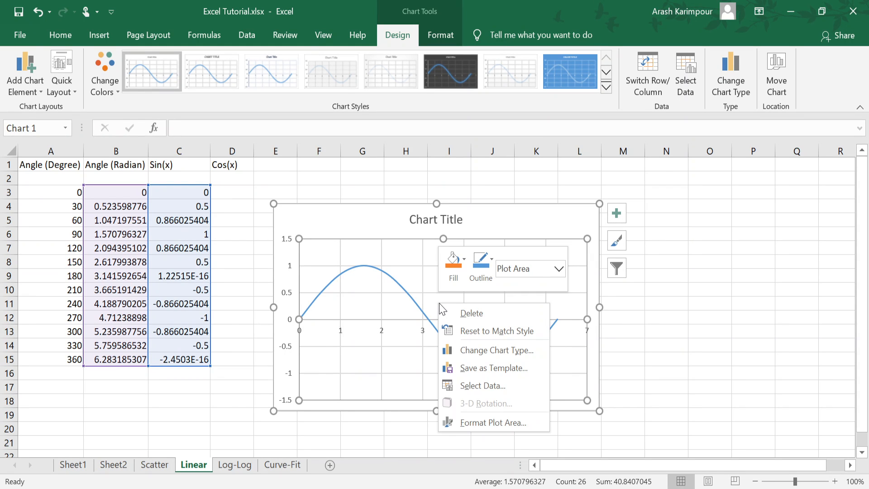
{"action": "left_click", "coordinate": [492, 220]}
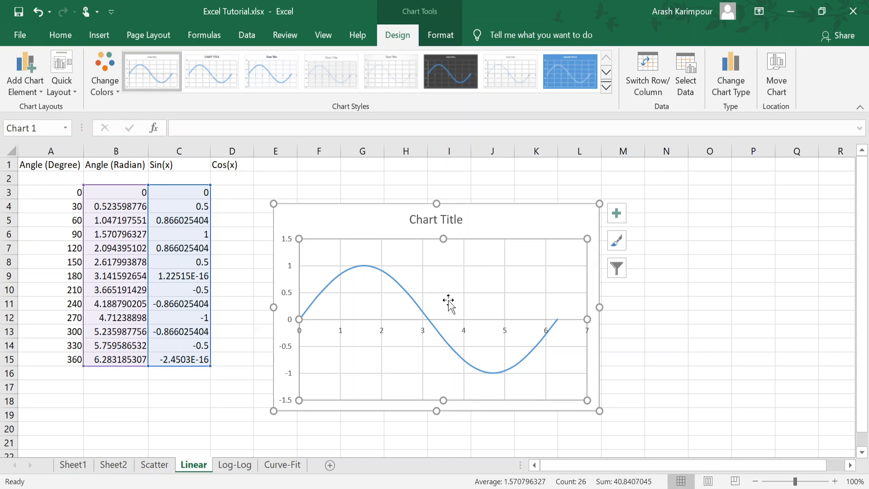
Step: Set the sine series' x values to the degree angles in A3:A15 using the chart's data source settings
{"action": "right_click", "coordinate": [448, 300]}
{"action": "left_click", "coordinate": [493, 383]}
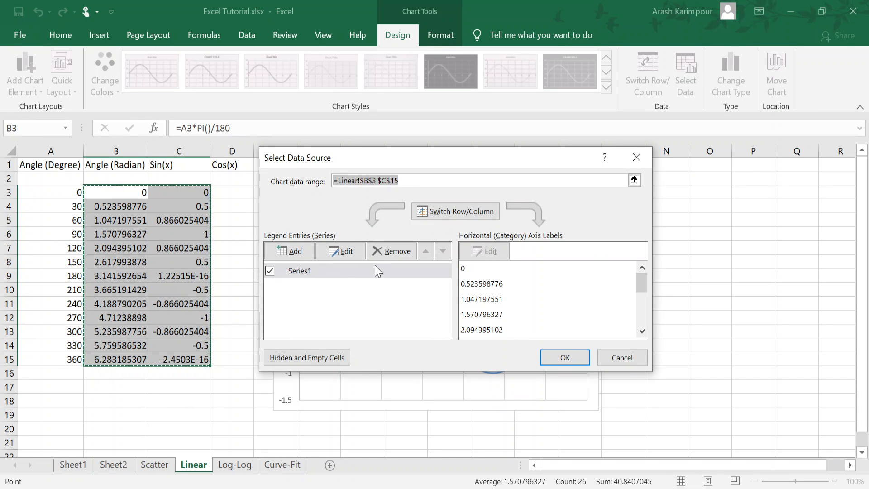
{"action": "left_click", "coordinate": [324, 273]}
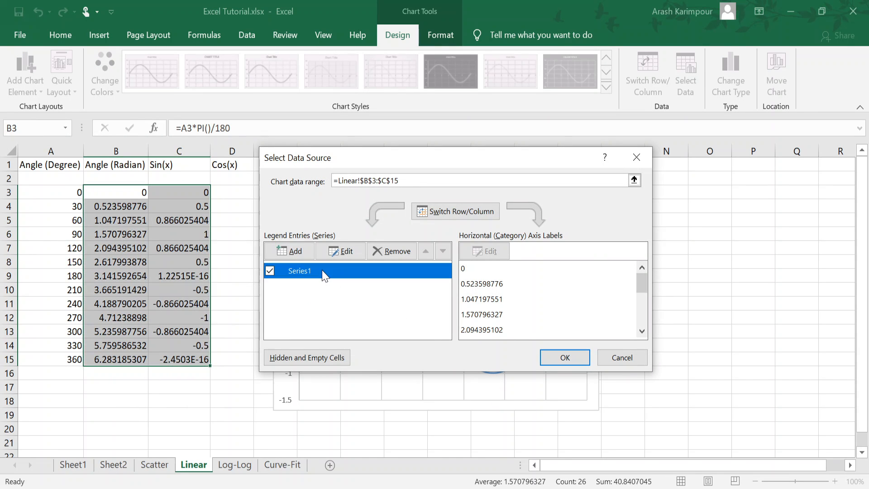
{"action": "left_click", "coordinate": [346, 252]}
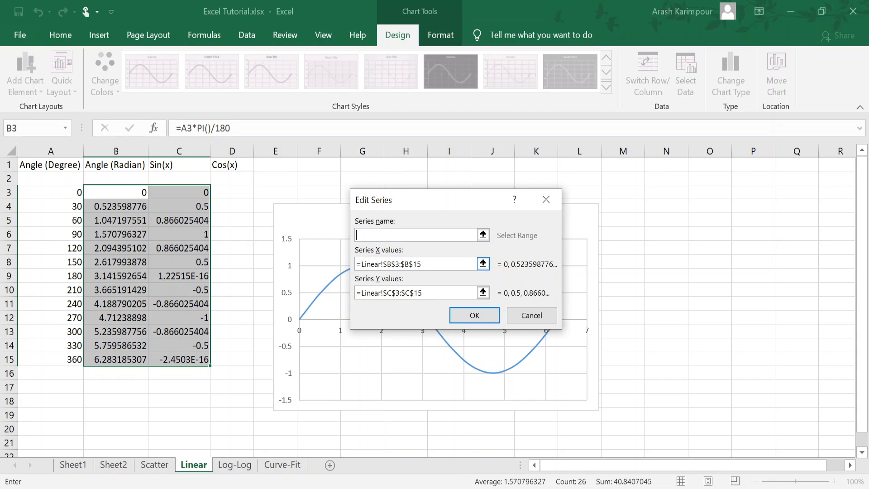
{"action": "left_click", "coordinate": [483, 263]}
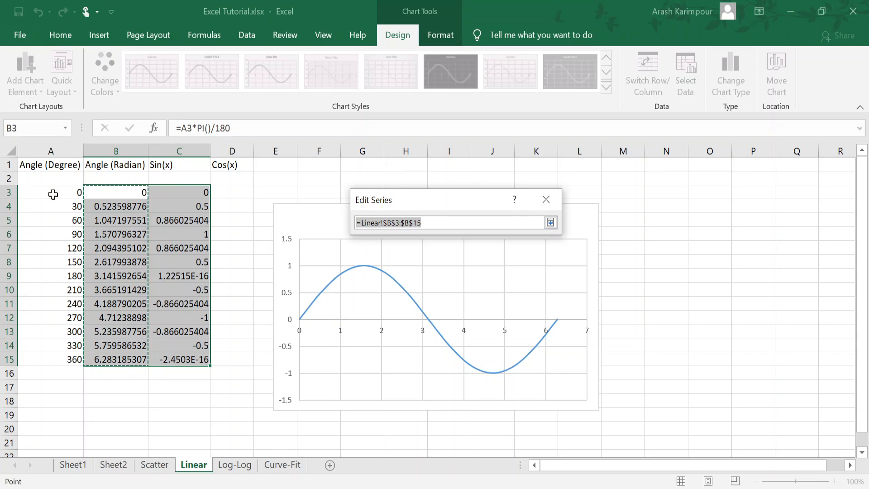
{"action": "left_click_drag", "start_coordinate": [49, 192], "coordinate": [48, 361]}
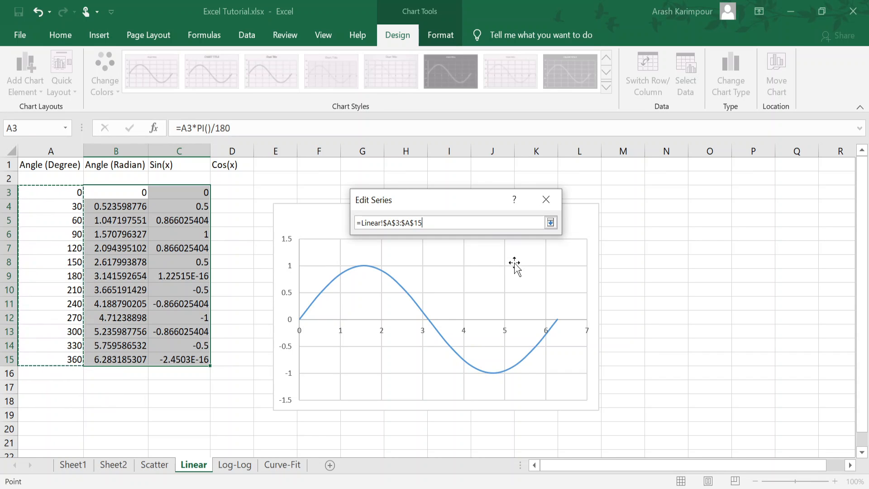
{"action": "left_click", "coordinate": [550, 222]}
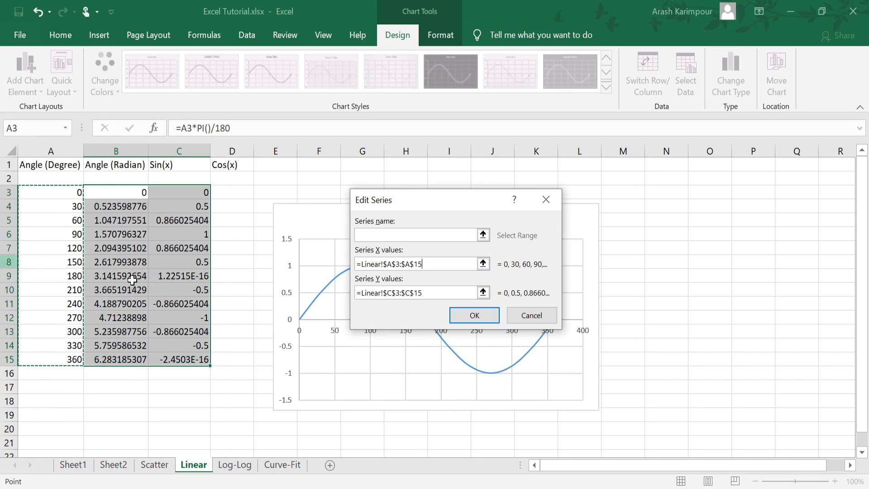
{"action": "left_click", "coordinate": [470, 315]}
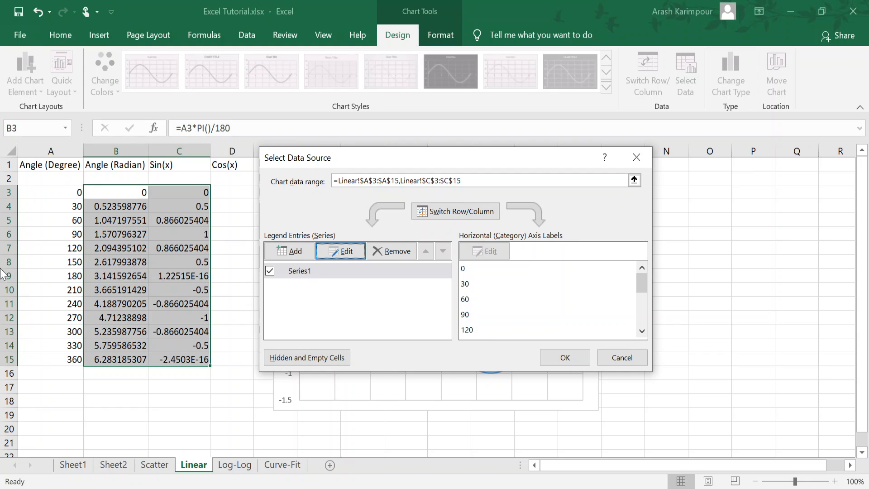
{"action": "left_click", "coordinate": [563, 357]}
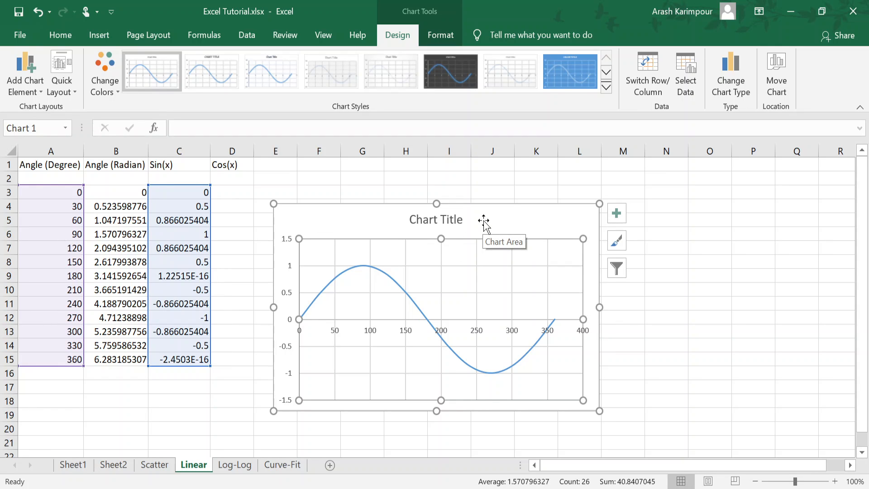
Step: Review the x-value and y-value ranges assigned to the sine series without changing them
{"action": "right_click", "coordinate": [502, 272]}
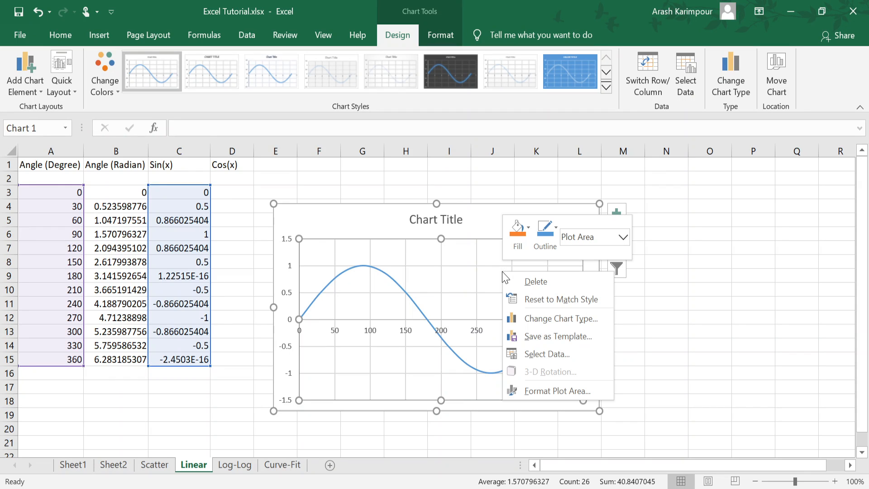
{"action": "left_click", "coordinate": [538, 354]}
{"action": "left_click", "coordinate": [343, 252]}
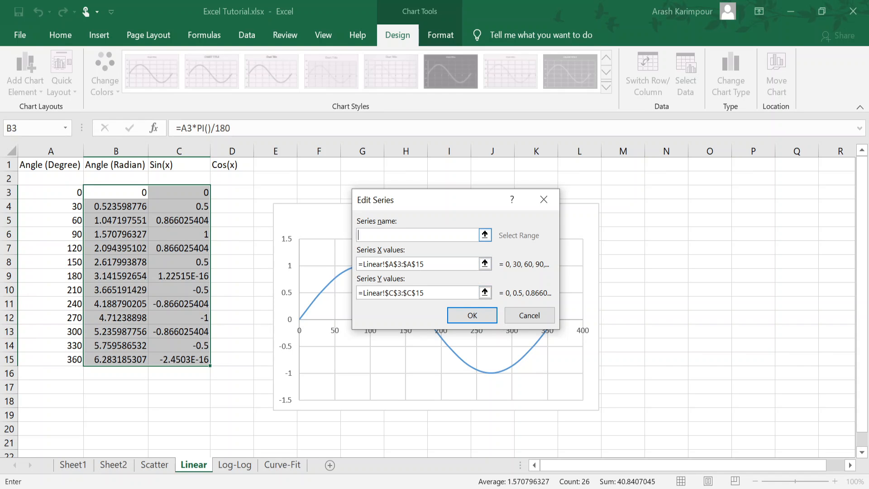
{"action": "left_click", "coordinate": [530, 317]}
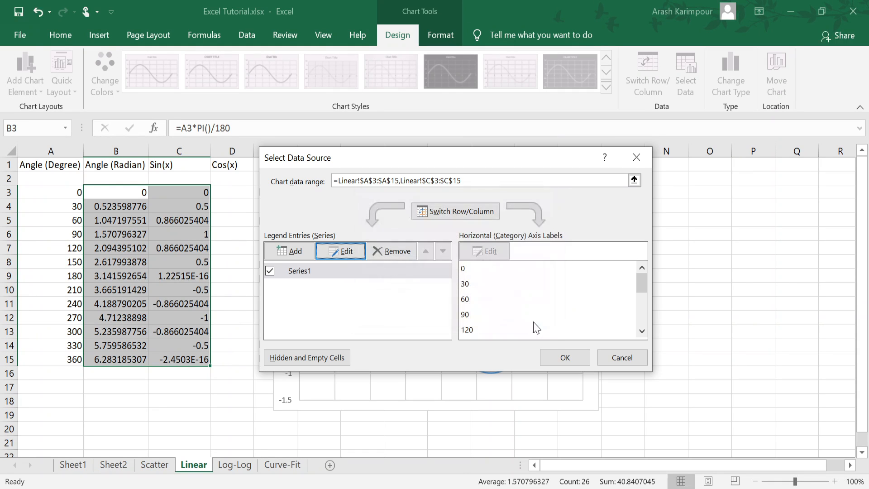
{"action": "left_click", "coordinate": [623, 355]}
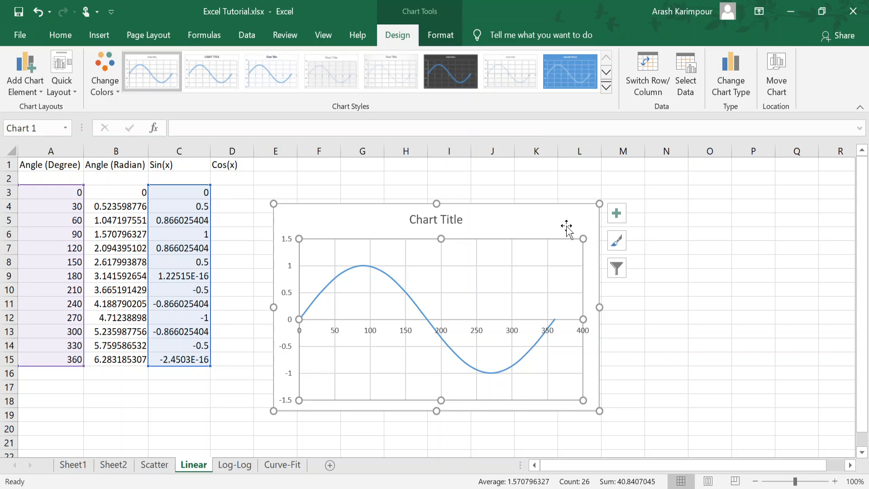
Step: Move the chart farther from the data table, and fill D3:D15 with the cosine of the radian angles using =COS(B3)
{"action": "left_click_drag", "start_coordinate": [500, 219], "coordinate": [551, 199]}
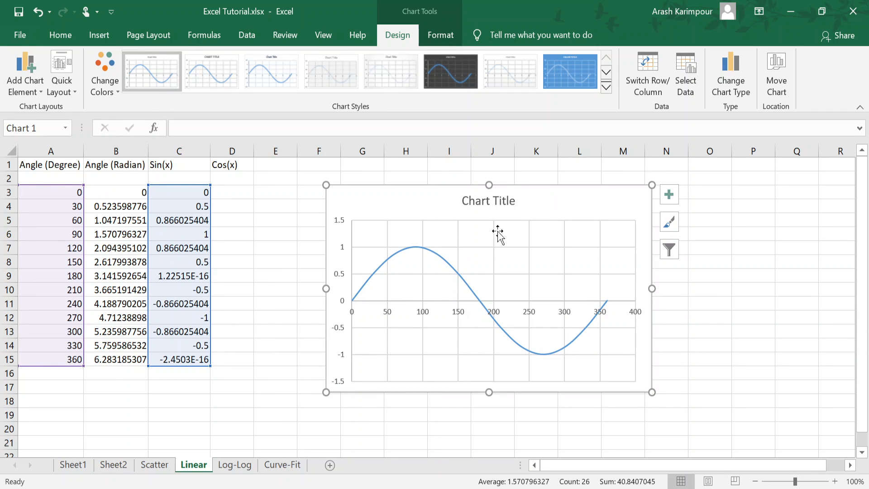
{"action": "left_click", "coordinate": [225, 194]}
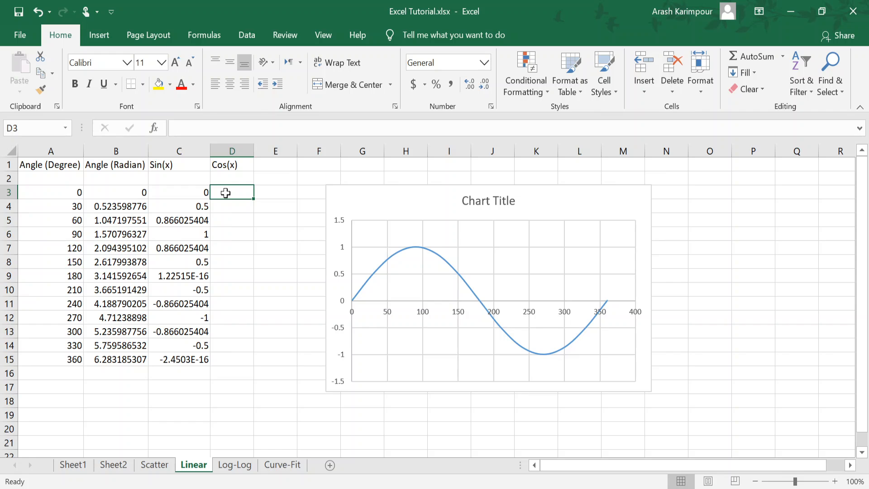
{"action": "type", "text": "=cos"}
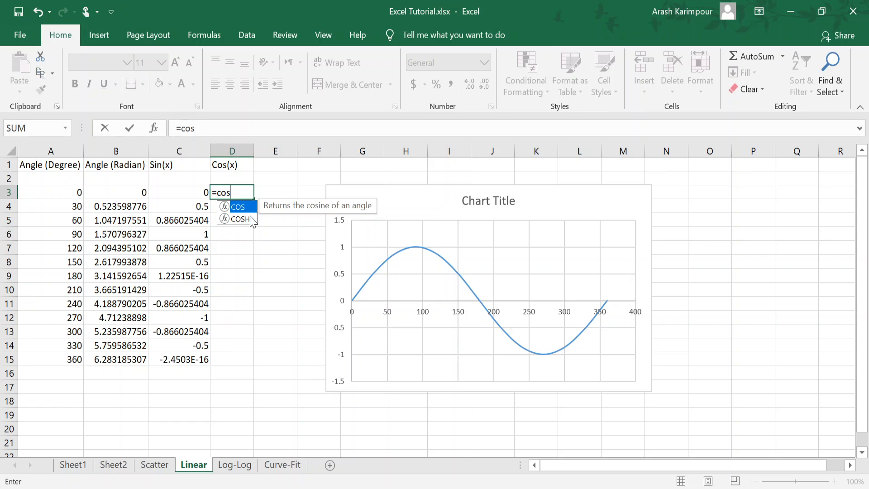
{"action": "double_click", "coordinate": [240, 207]}
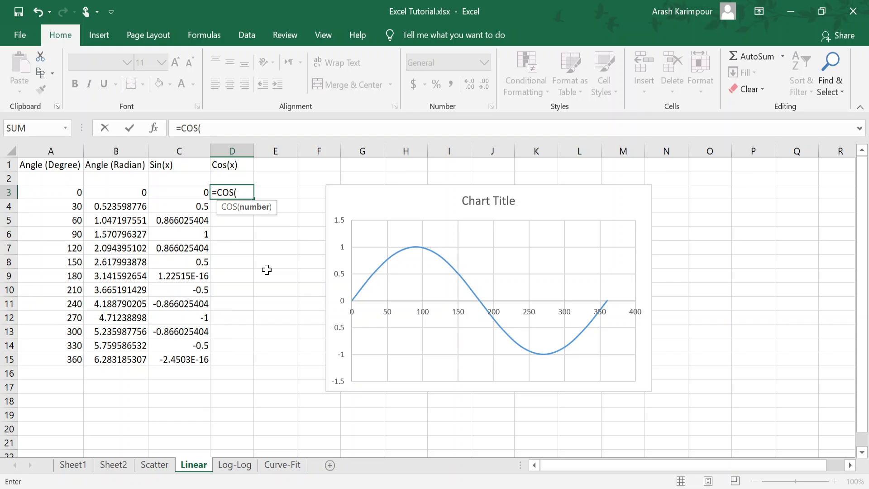
{"action": "left_click", "coordinate": [116, 191]}
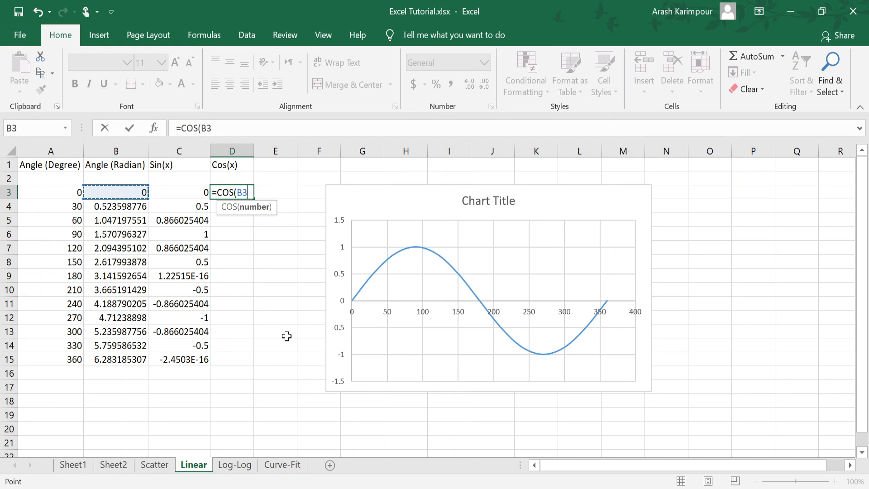
{"action": "key", "text": "Return"}
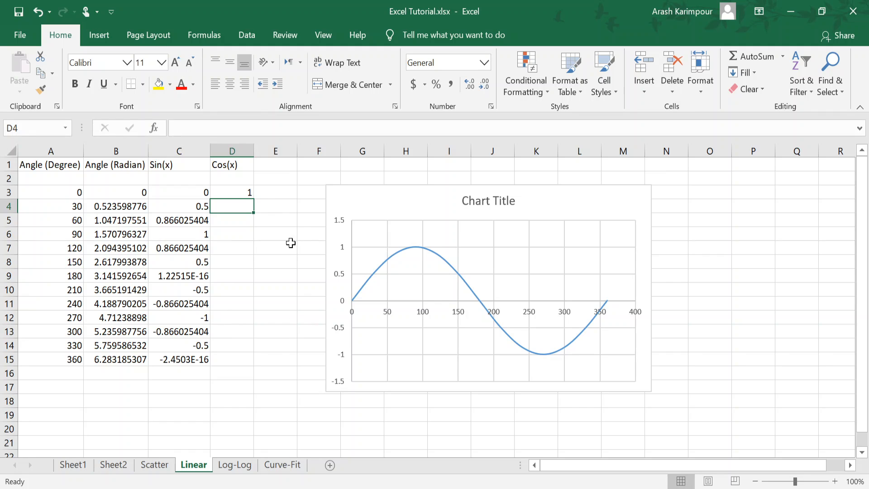
{"action": "left_click", "coordinate": [240, 192]}
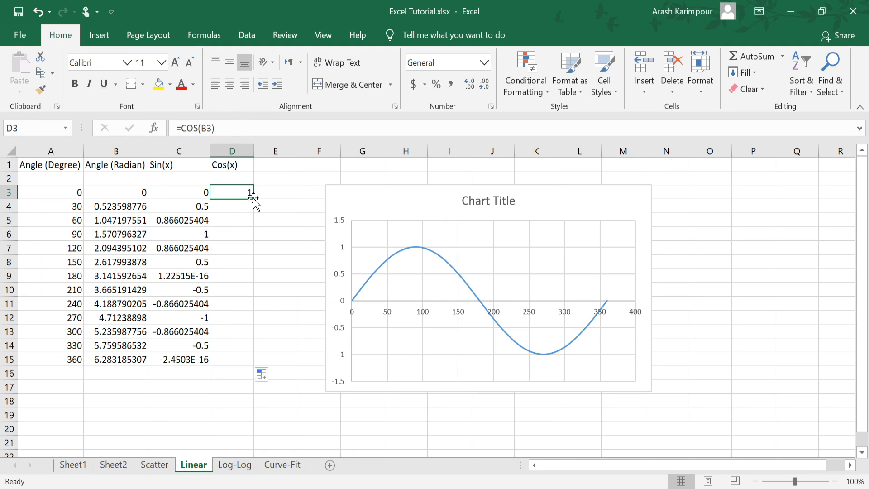
{"action": "double_click", "coordinate": [254, 199]}
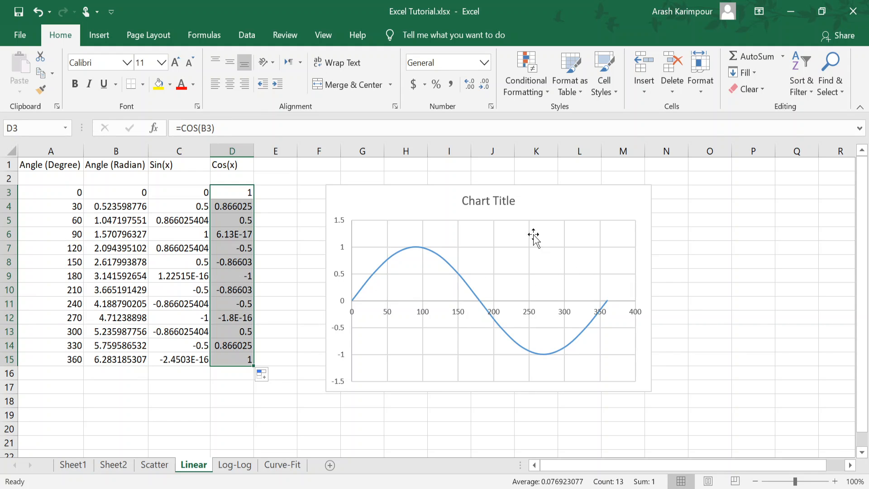
Step: Add a cosine series to the chart with x values from A3:A15 and y values from D3:D15
{"action": "left_click", "coordinate": [549, 262]}
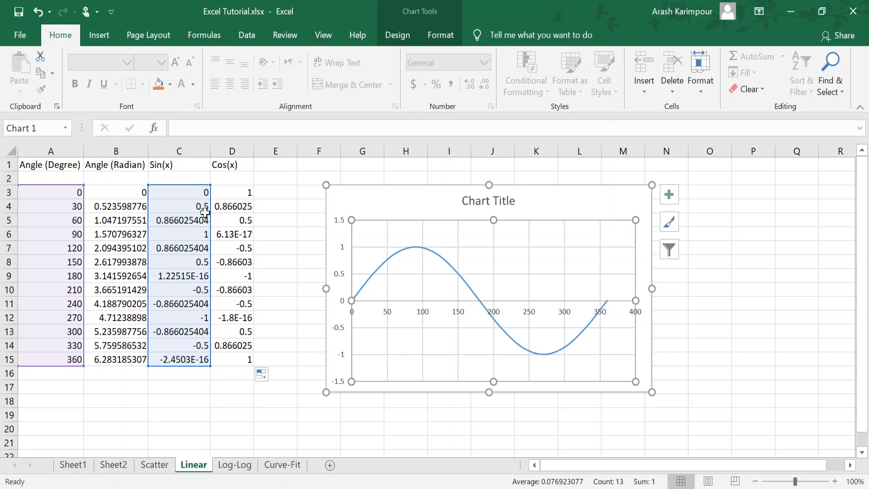
{"action": "right_click", "coordinate": [545, 257]}
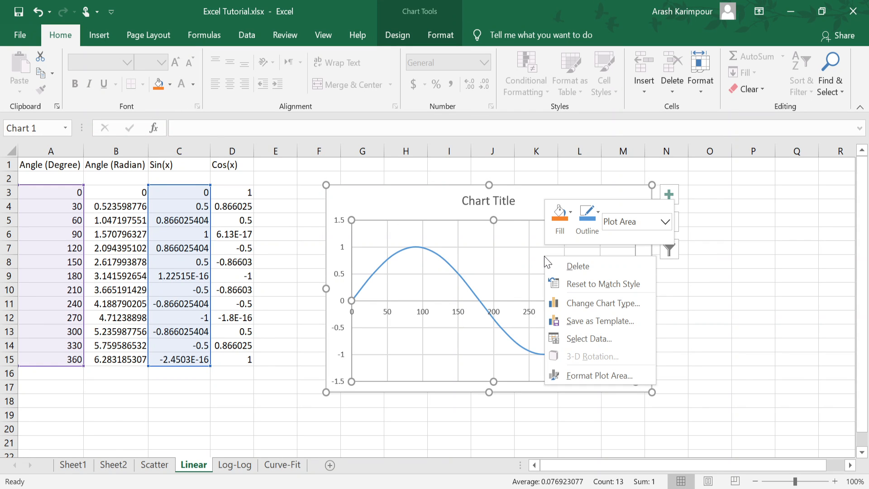
{"action": "left_click", "coordinate": [591, 338]}
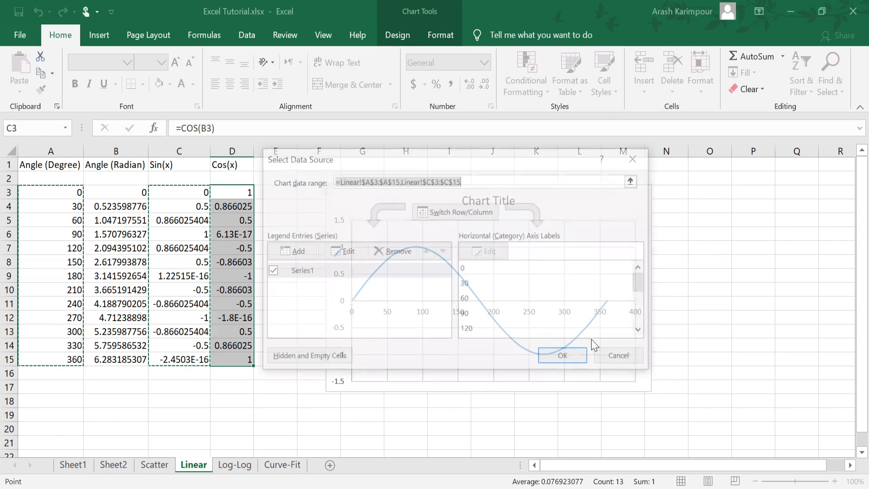
{"action": "left_click", "coordinate": [297, 251]}
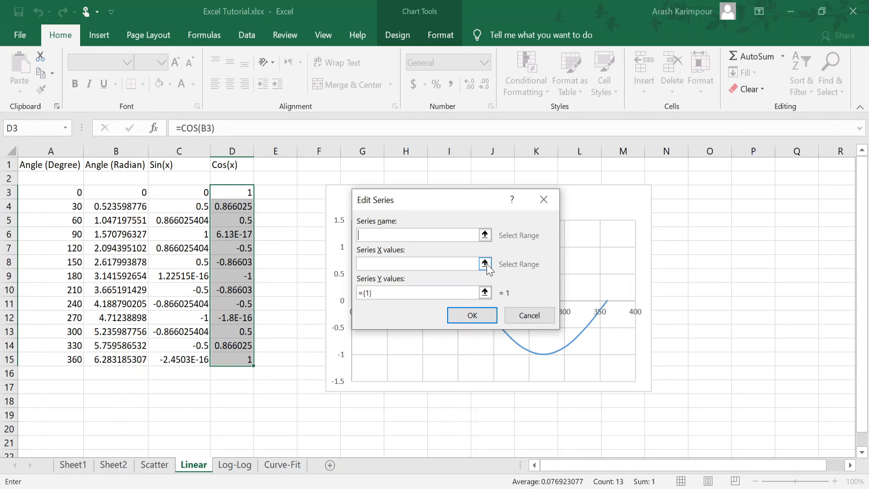
{"action": "left_click", "coordinate": [485, 263]}
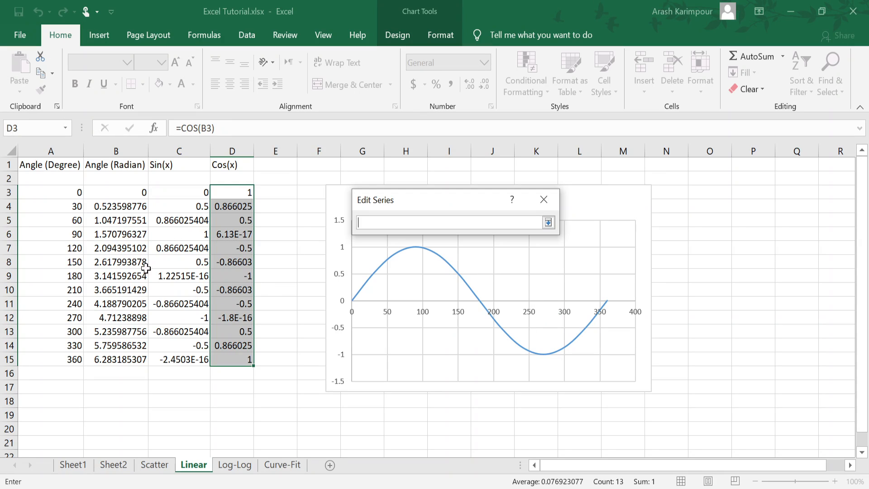
{"action": "left_click_drag", "start_coordinate": [55, 194], "coordinate": [42, 360]}
{"action": "left_click", "coordinate": [549, 221]}
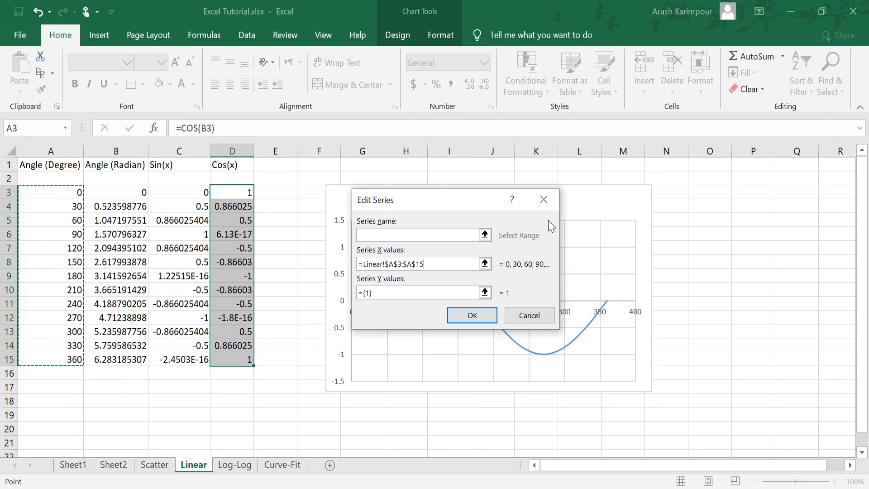
{"action": "left_click", "coordinate": [485, 292]}
{"action": "left_click_drag", "start_coordinate": [231, 192], "coordinate": [229, 360]}
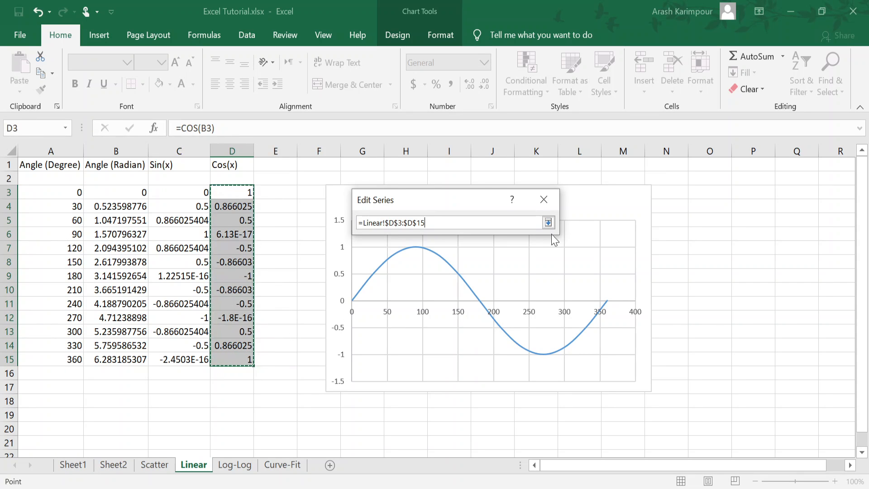
{"action": "left_click", "coordinate": [549, 222]}
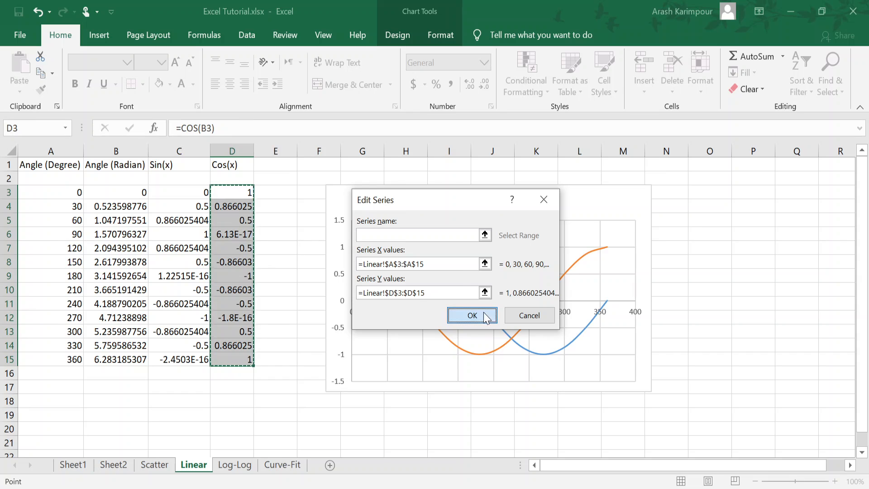
{"action": "left_click", "coordinate": [485, 310]}
{"action": "left_click", "coordinate": [567, 357]}
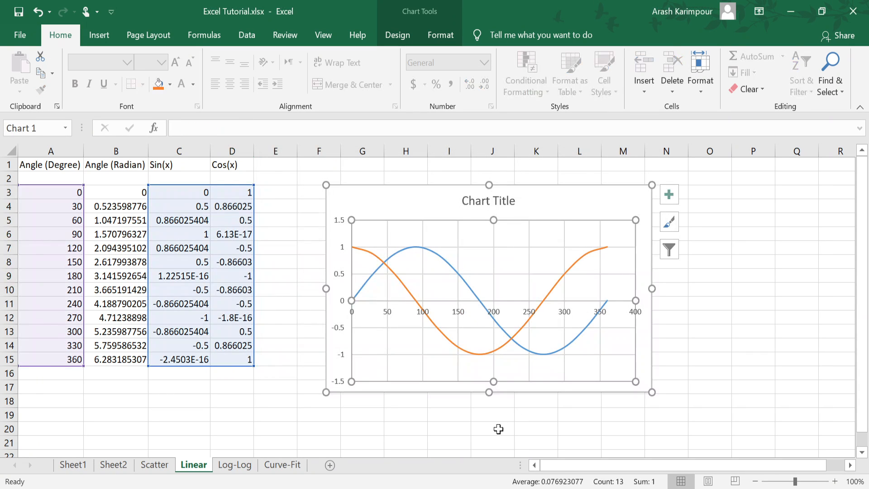
Step: Name the sine series from header cell C1 through the chart's data source settings
{"action": "left_click", "coordinate": [644, 358]}
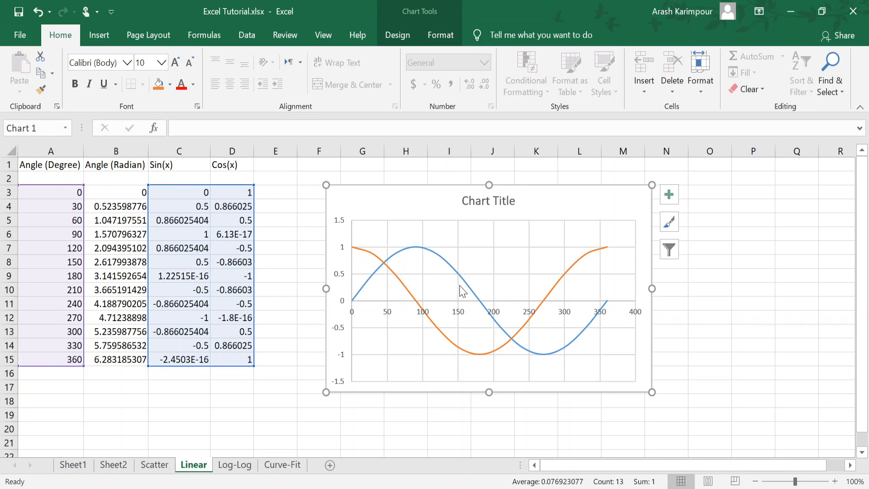
{"action": "left_click", "coordinate": [508, 267]}
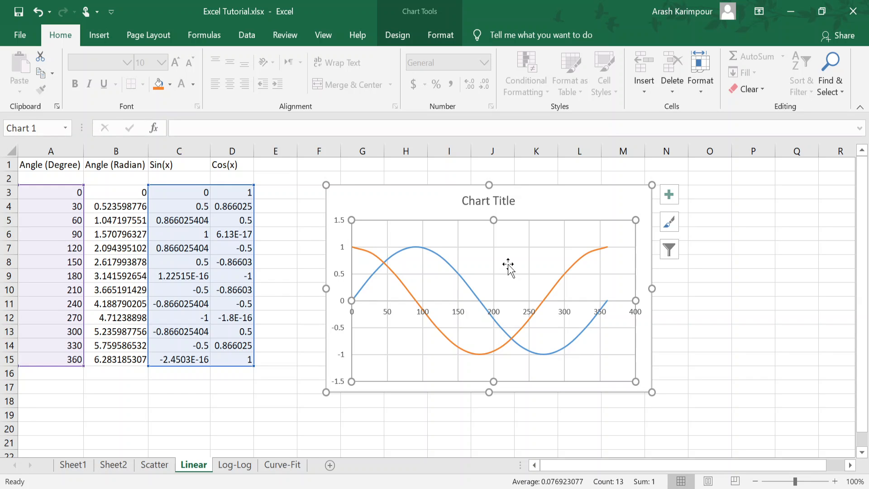
{"action": "right_click", "coordinate": [508, 267]}
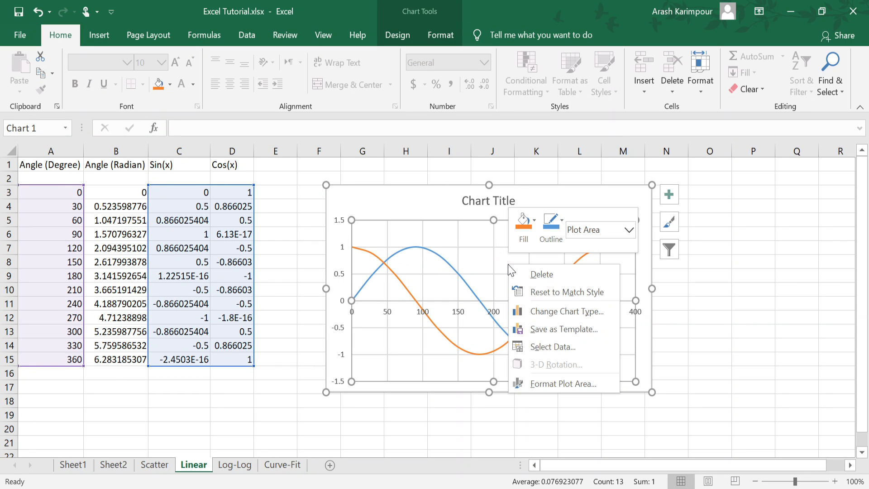
{"action": "left_click", "coordinate": [536, 346]}
{"action": "left_click", "coordinate": [302, 271]}
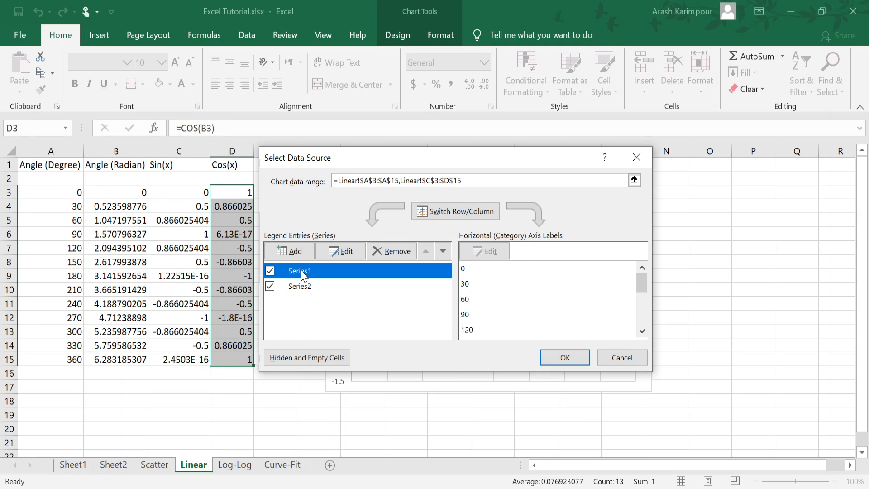
{"action": "left_click", "coordinate": [350, 250]}
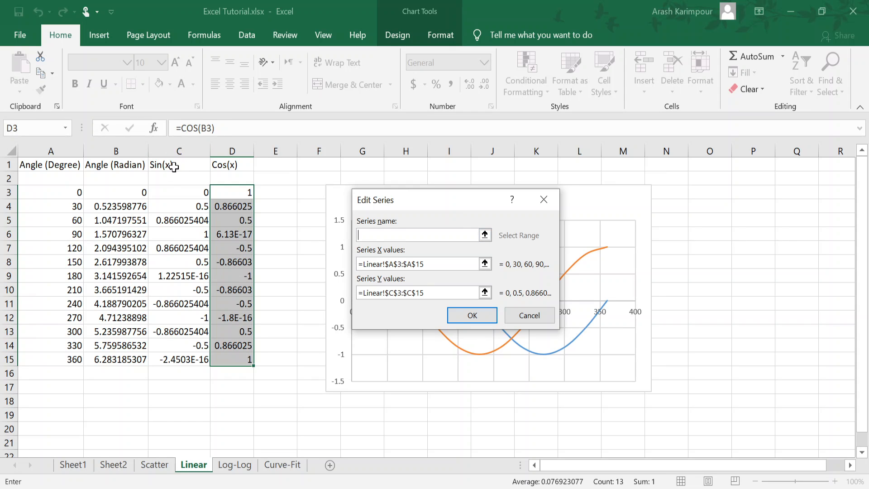
{"action": "left_click", "coordinate": [174, 167]}
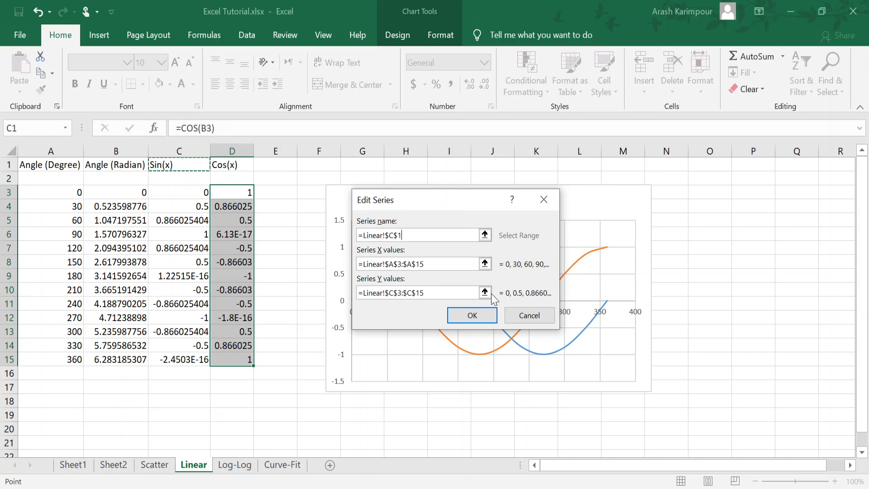
{"action": "left_click", "coordinate": [479, 317]}
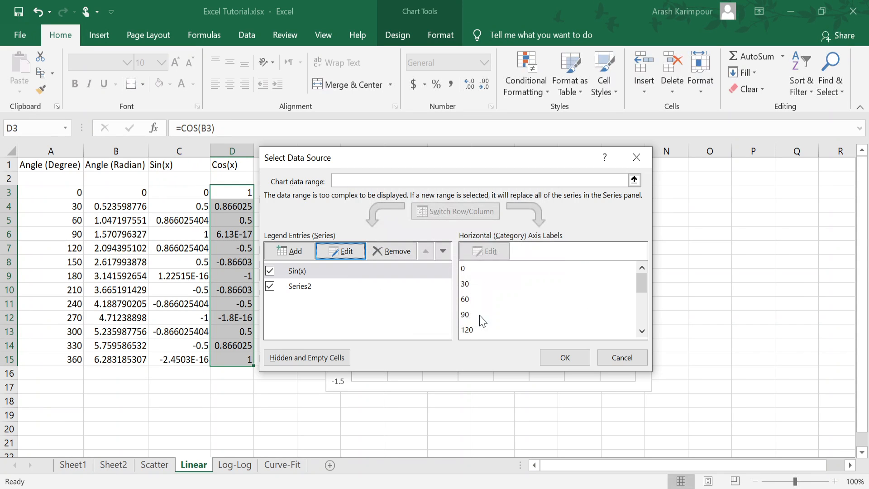
Step: Name the cosine series from header cell D1 and accept the chart's data source changes
{"action": "left_click", "coordinate": [306, 291]}
{"action": "left_click", "coordinate": [336, 251]}
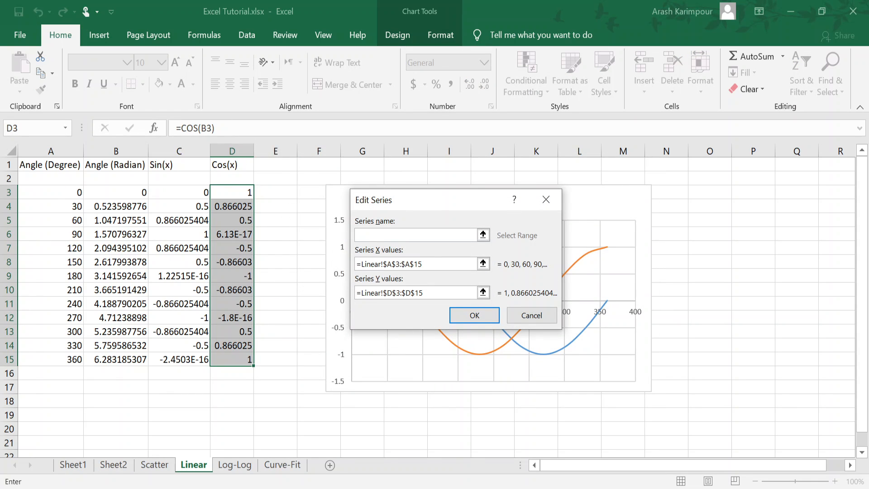
{"action": "left_click", "coordinate": [230, 164]}
{"action": "left_click", "coordinate": [475, 316]}
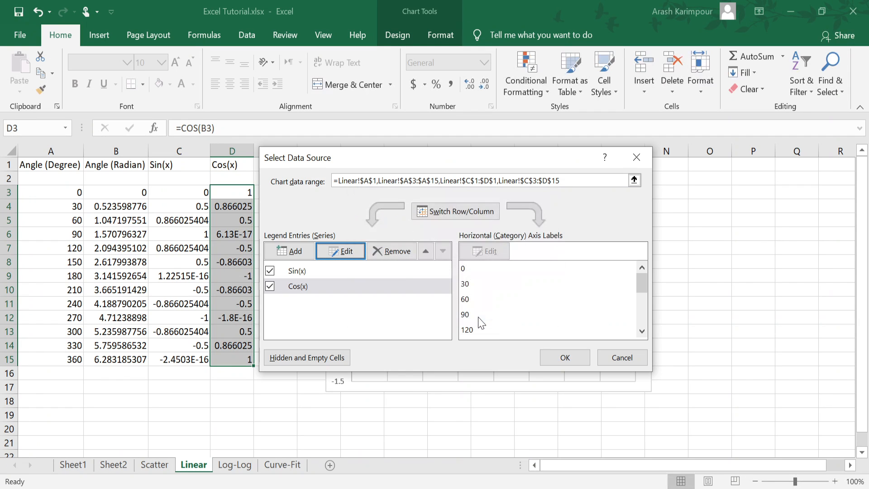
{"action": "left_click", "coordinate": [577, 360]}
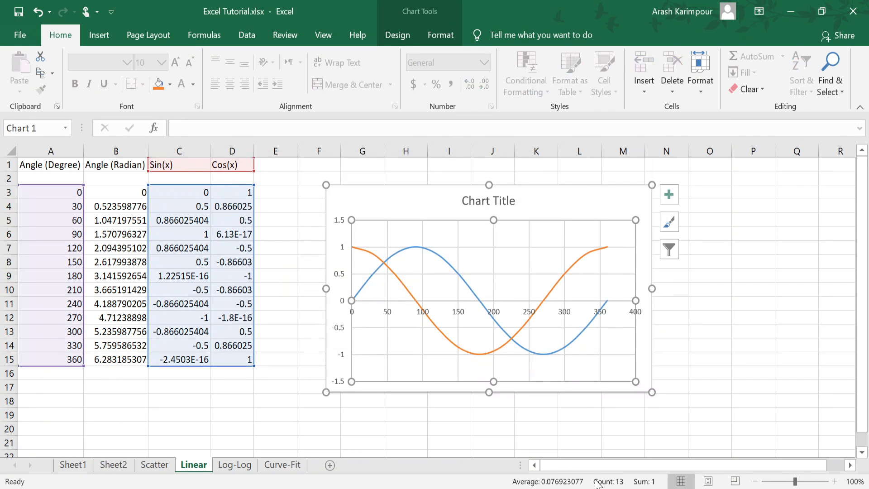
Step: Add a legend to the sine and cosine chart using the Right placement option
{"action": "left_click", "coordinate": [590, 209]}
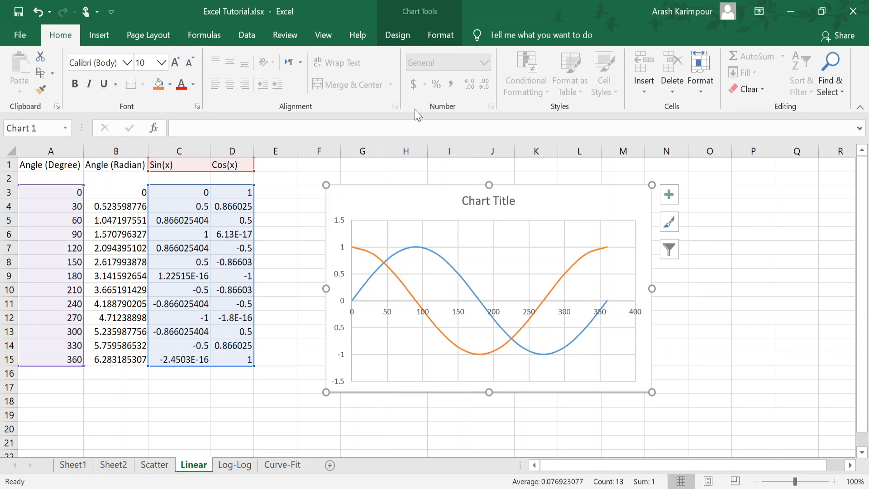
{"action": "left_click", "coordinate": [401, 36]}
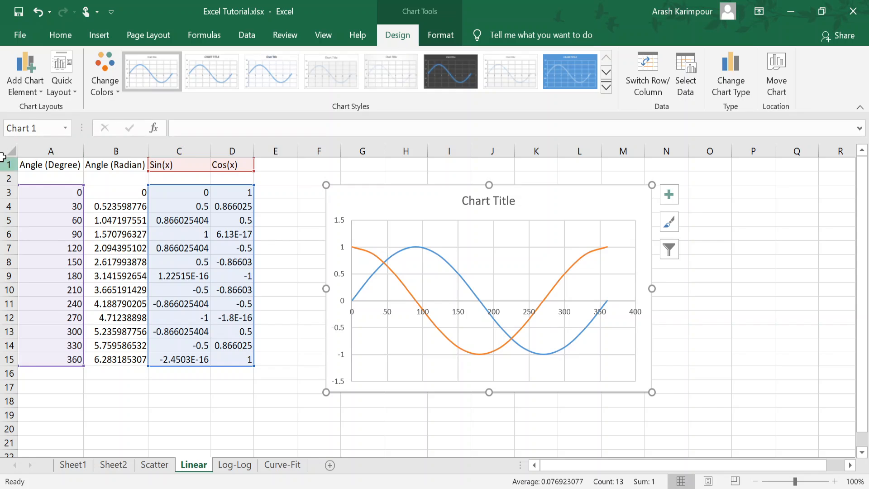
{"action": "left_click", "coordinate": [20, 72]}
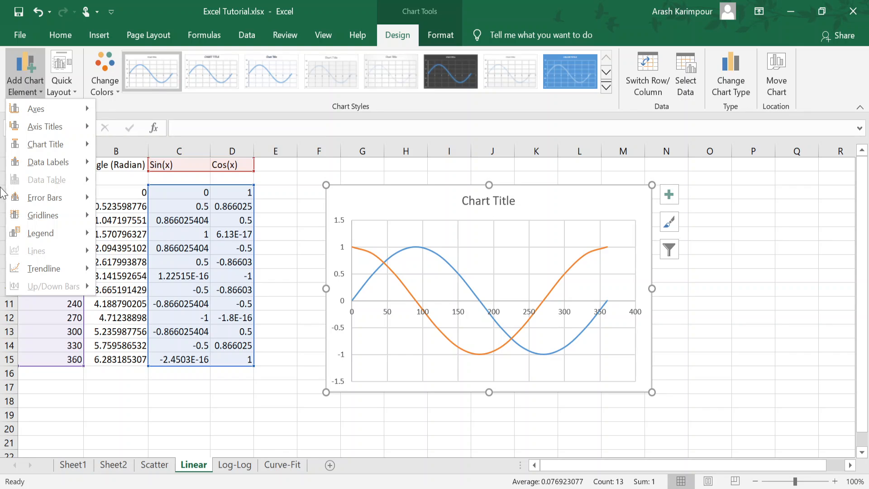
{"action": "mouse_move", "coordinate": [55, 236]}
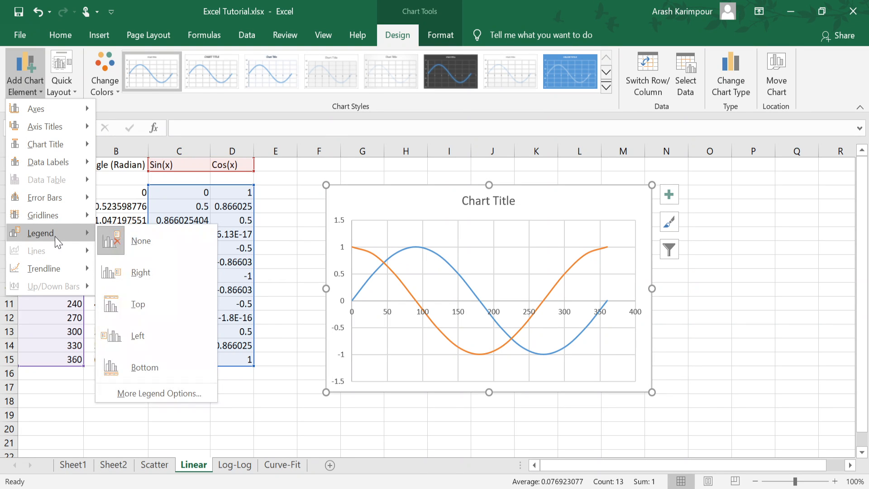
{"action": "left_click", "coordinate": [141, 272]}
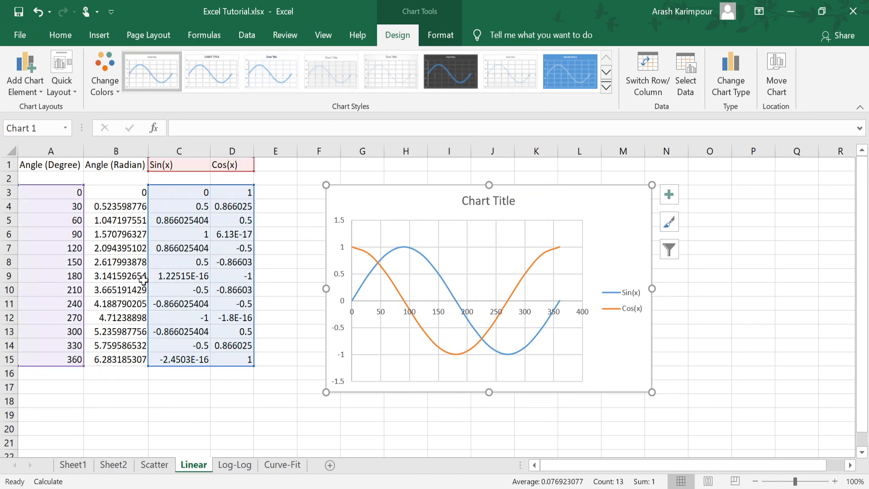
{"action": "left_click", "coordinate": [628, 306]}
{"action": "left_click", "coordinate": [620, 339]}
Step: Switch to the Log-Log sheet and examine the range of x values in A3:A9
{"action": "left_click", "coordinate": [235, 466]}
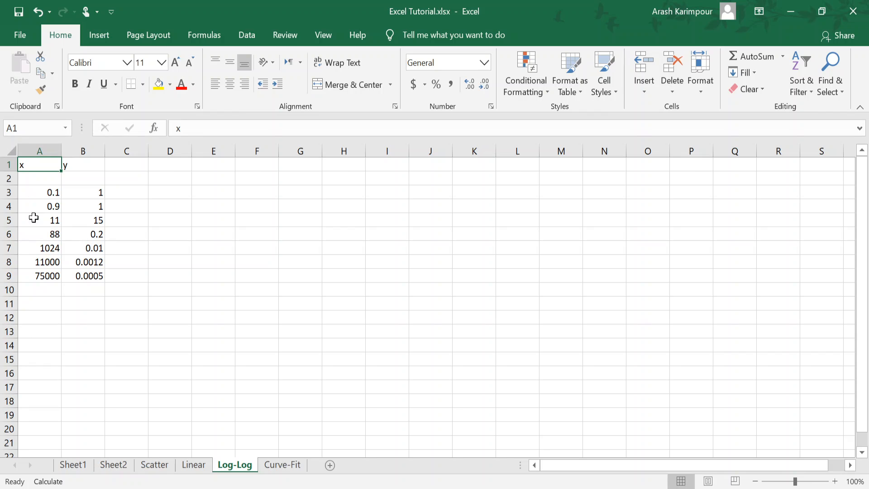
{"action": "left_click", "coordinate": [40, 192]}
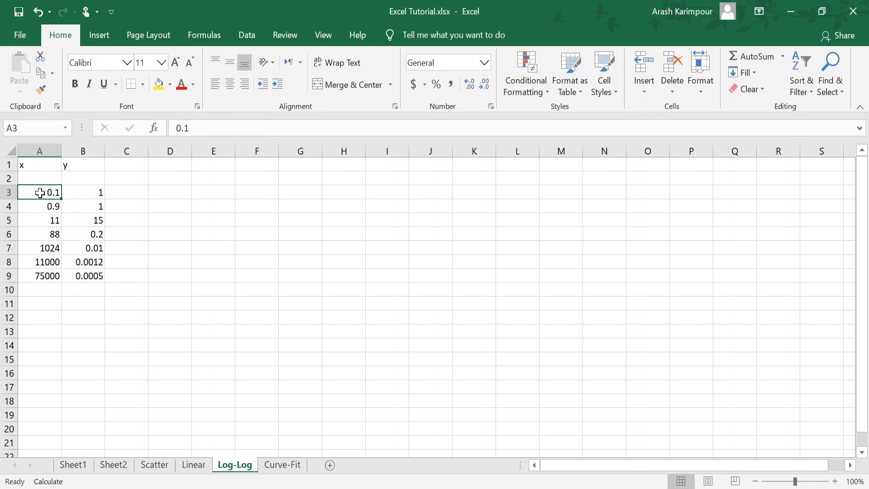
{"action": "left_click", "coordinate": [34, 277]}
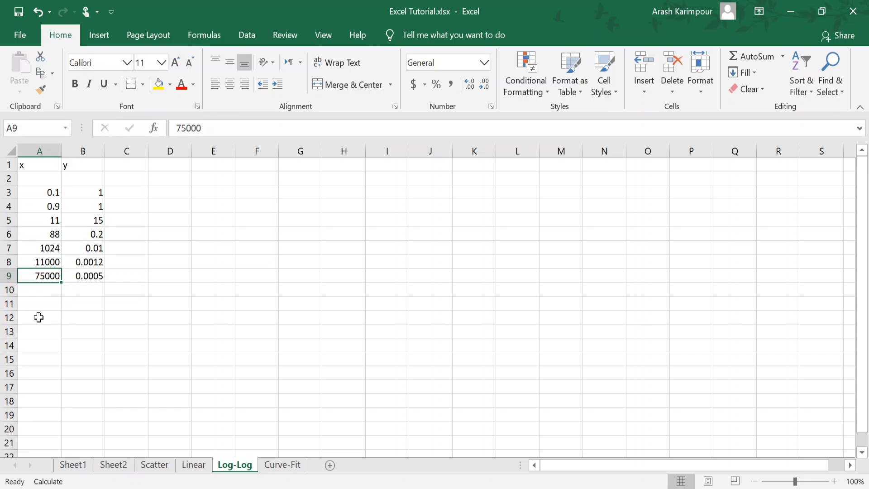
{"action": "left_click_drag", "start_coordinate": [39, 192], "coordinate": [33, 218]}
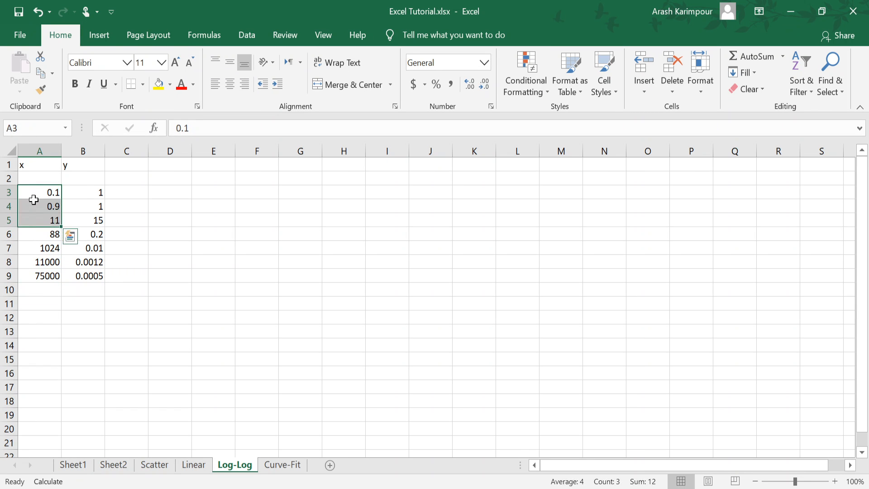
{"action": "left_click", "coordinate": [34, 198]}
{"action": "left_click", "coordinate": [32, 278]}
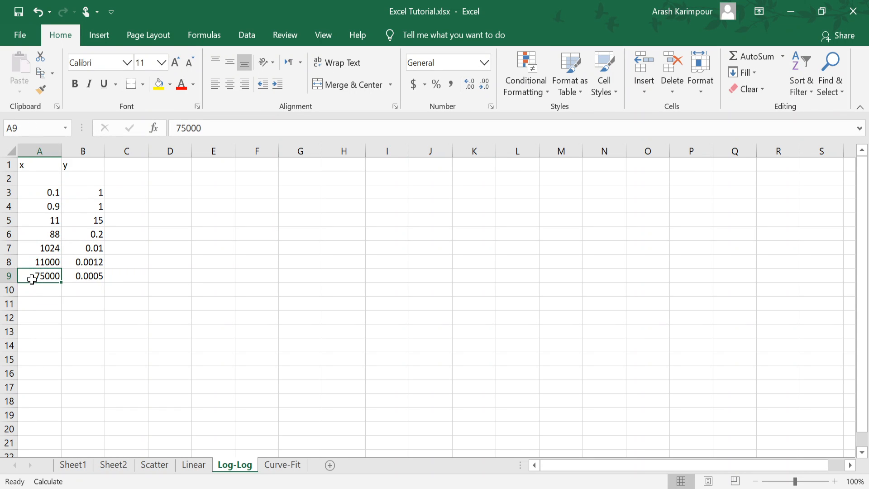
Step: Examine the y values in B3:B9 one by one and compare the first with the last
{"action": "left_click", "coordinate": [89, 194]}
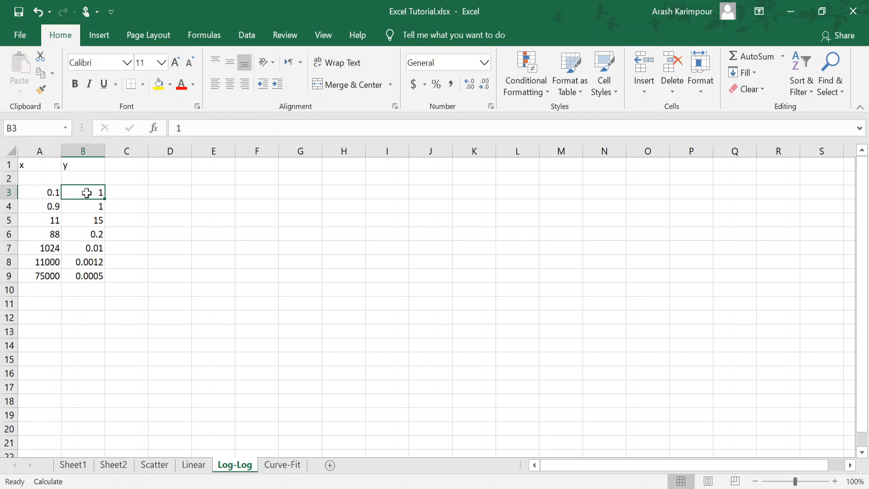
{"action": "left_click", "coordinate": [84, 208]}
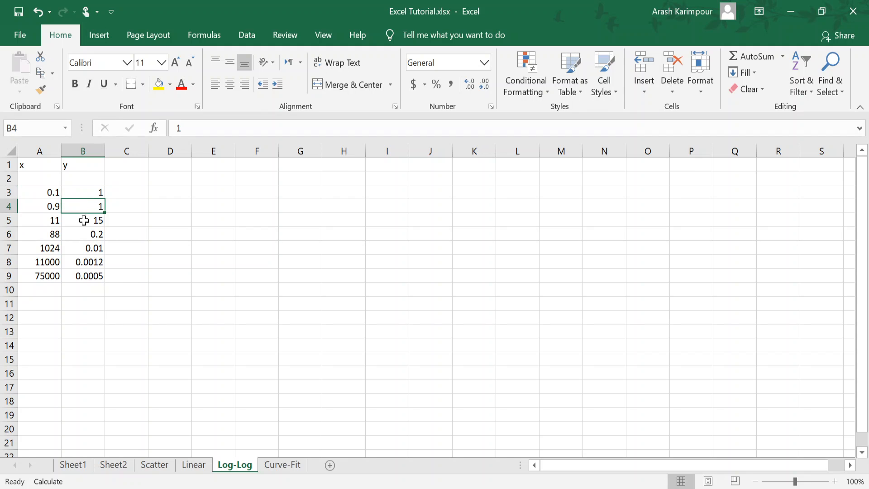
{"action": "left_click", "coordinate": [86, 220]}
{"action": "left_click", "coordinate": [86, 235]}
{"action": "left_click", "coordinate": [85, 248]}
{"action": "left_click", "coordinate": [85, 261]}
{"action": "left_click", "coordinate": [86, 277]}
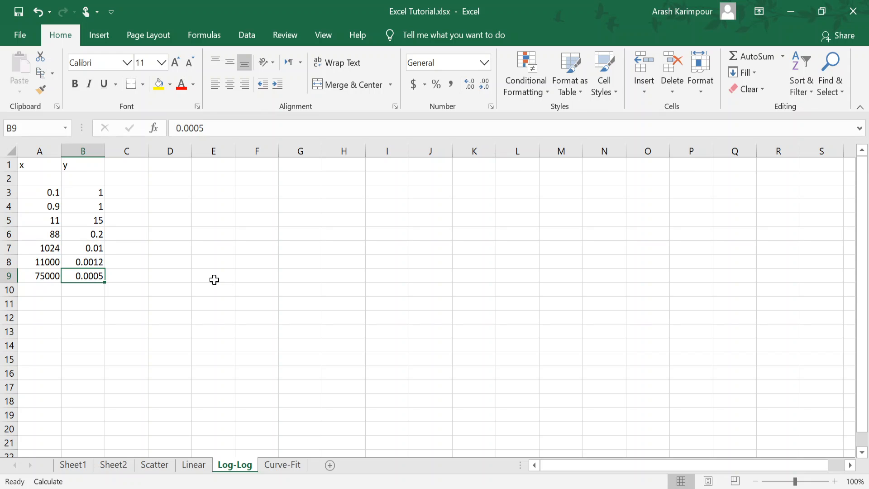
{"action": "left_click", "coordinate": [89, 195]}
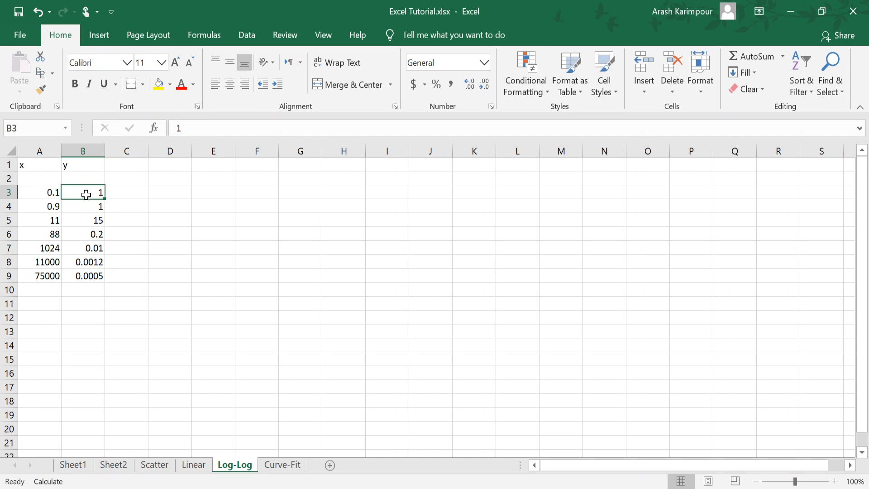
{"action": "left_click", "coordinate": [84, 277]}
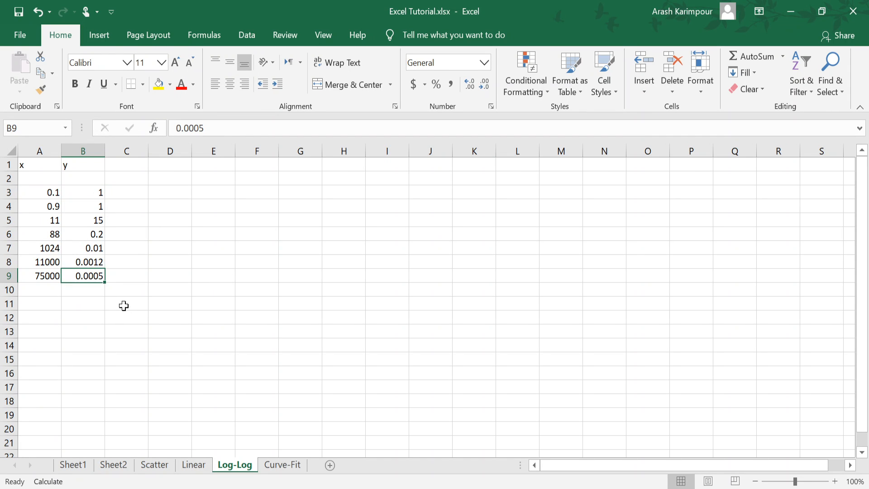
{"action": "left_click", "coordinate": [79, 193]}
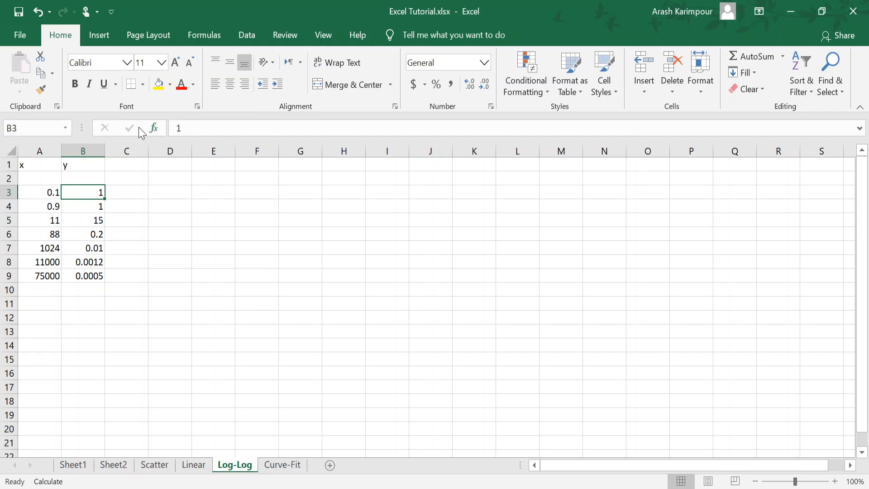
Step: Insert a scatter chart with smooth lines and no markers from the x and y data in A3:B9
{"action": "left_click", "coordinate": [102, 31]}
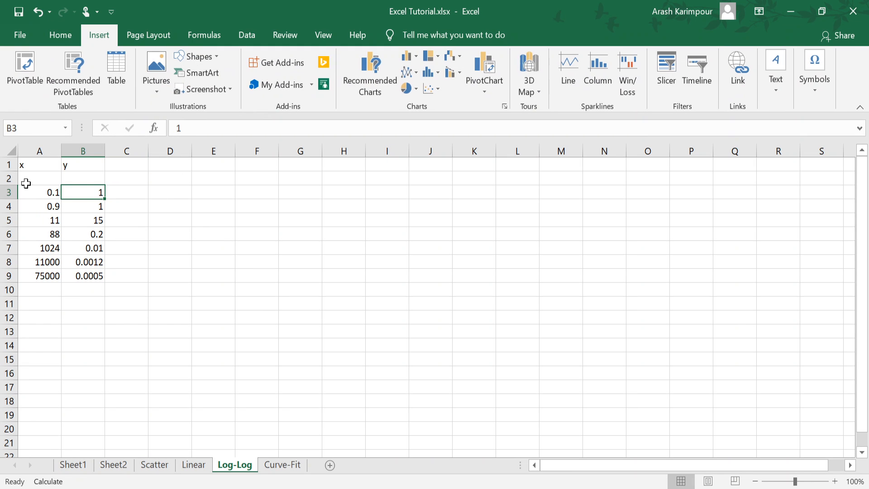
{"action": "left_click", "coordinate": [39, 192]}
{"action": "left_click_drag", "start_coordinate": [40, 192], "coordinate": [72, 276]}
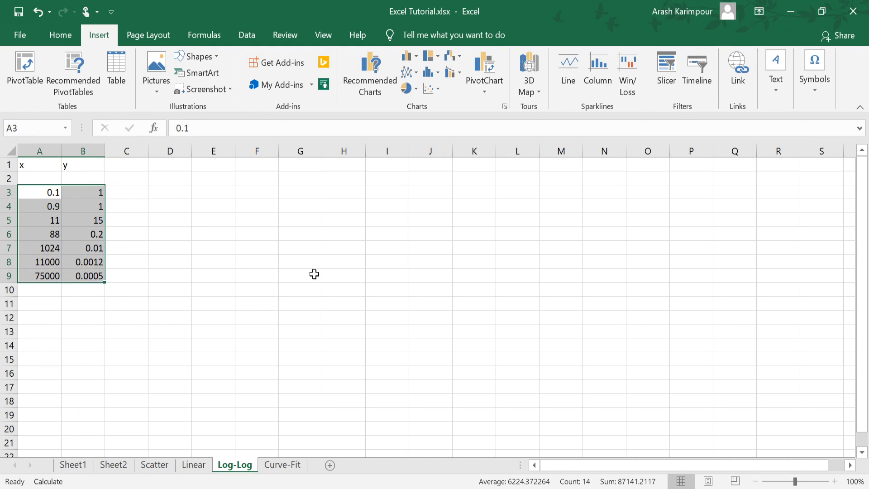
{"action": "left_click", "coordinate": [232, 220]}
{"action": "left_click_drag", "start_coordinate": [50, 192], "coordinate": [79, 278]}
{"action": "left_click", "coordinate": [432, 88]}
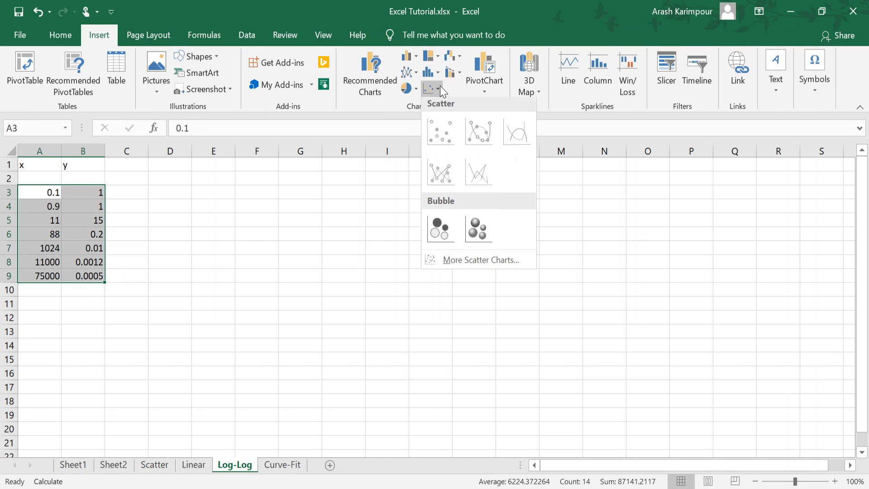
{"action": "left_click", "coordinate": [522, 131]}
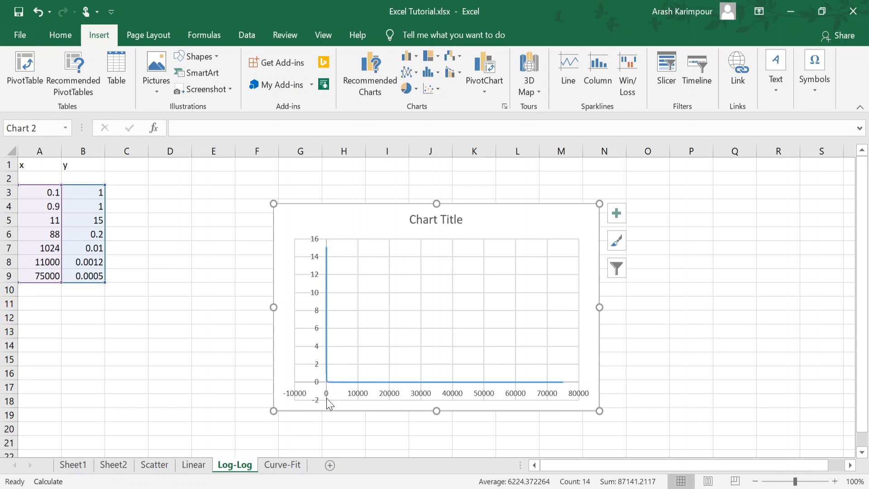
Step: Examine the formatting options for the x-y chart's plot area, chart area, vertical axis and title
{"action": "mouse_move", "coordinate": [533, 384]}
{"action": "left_click", "coordinate": [500, 302]}
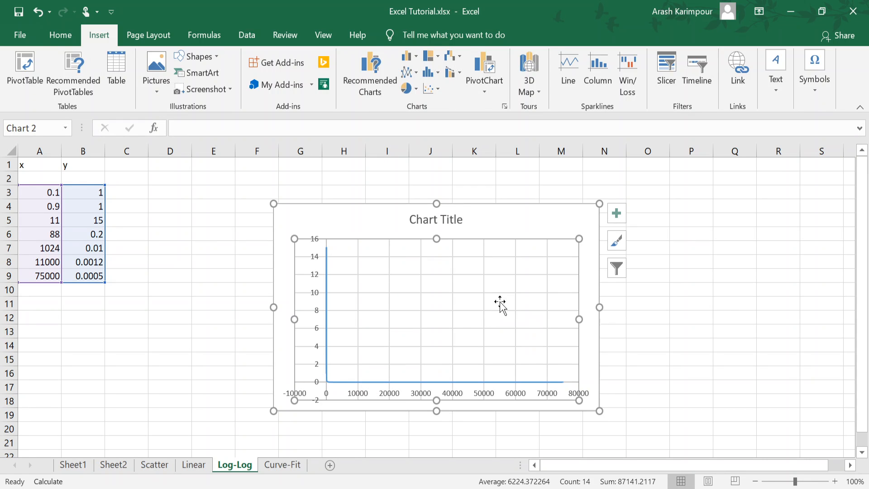
{"action": "double_click", "coordinate": [532, 267]}
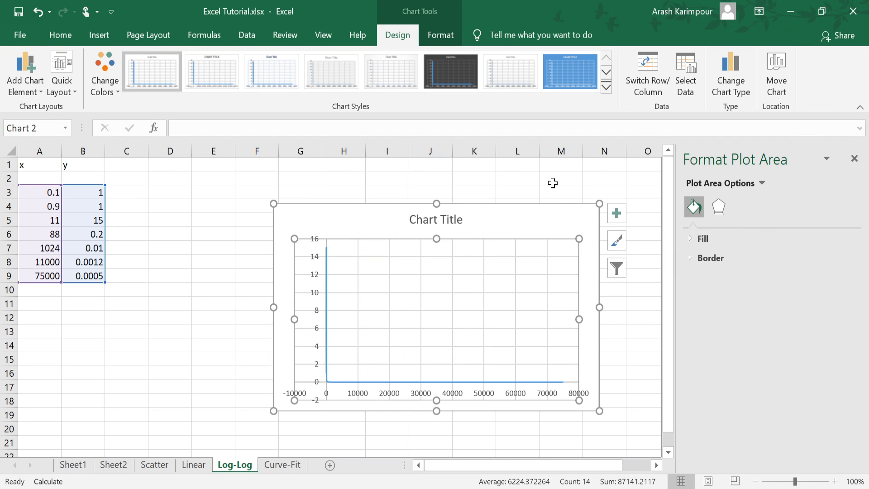
{"action": "left_click", "coordinate": [853, 158]}
{"action": "left_click", "coordinate": [650, 250]}
{"action": "left_click", "coordinate": [534, 219]}
{"action": "double_click", "coordinate": [533, 221]}
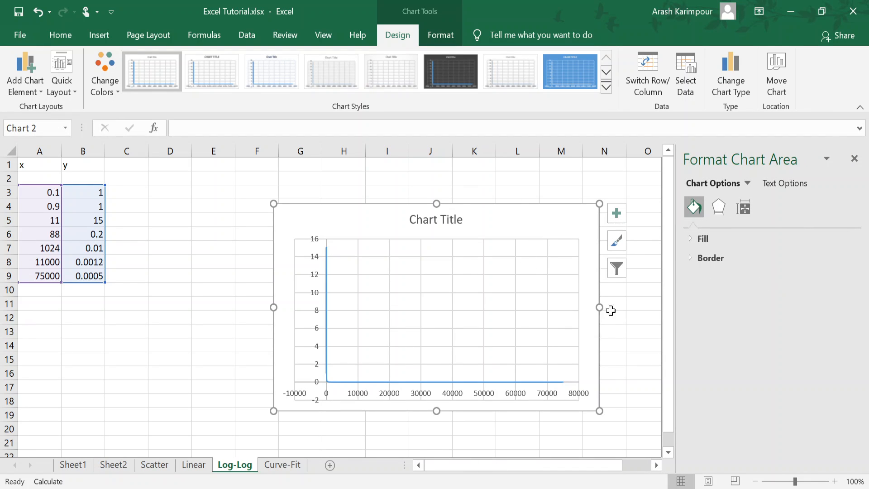
{"action": "left_click", "coordinate": [401, 283]}
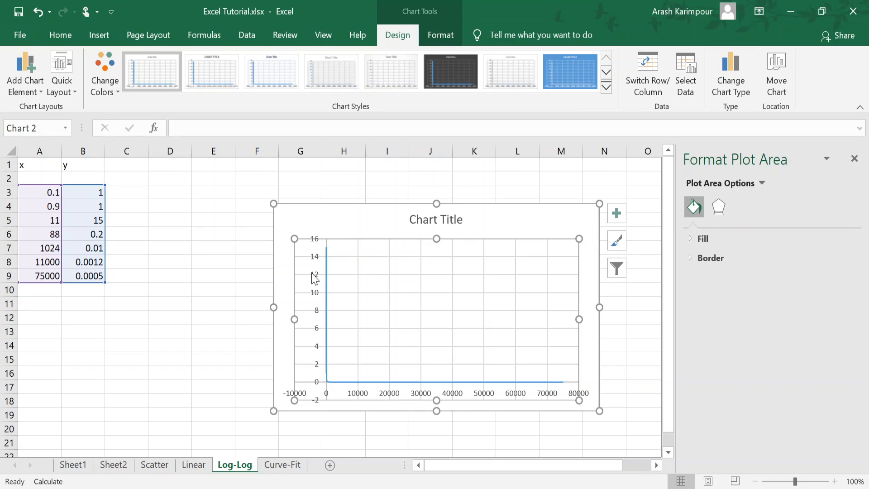
{"action": "left_click", "coordinate": [313, 276]}
{"action": "left_click", "coordinate": [413, 219]}
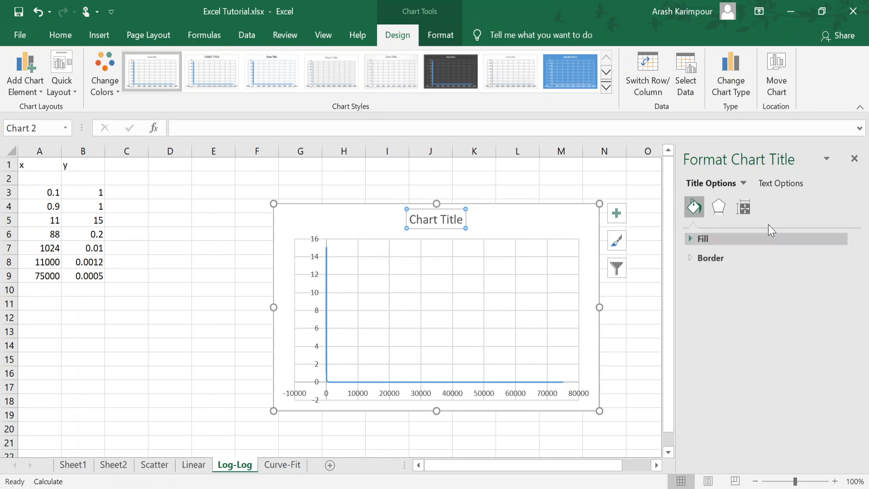
Step: Set the x-y chart's horizontal axis to a logarithmic scale with base 10
{"action": "left_click", "coordinate": [387, 397]}
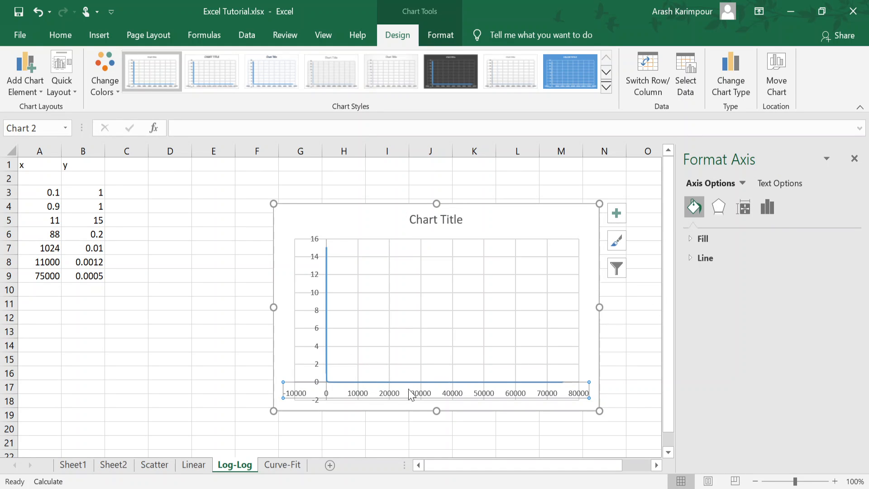
{"action": "left_click", "coordinate": [767, 206]}
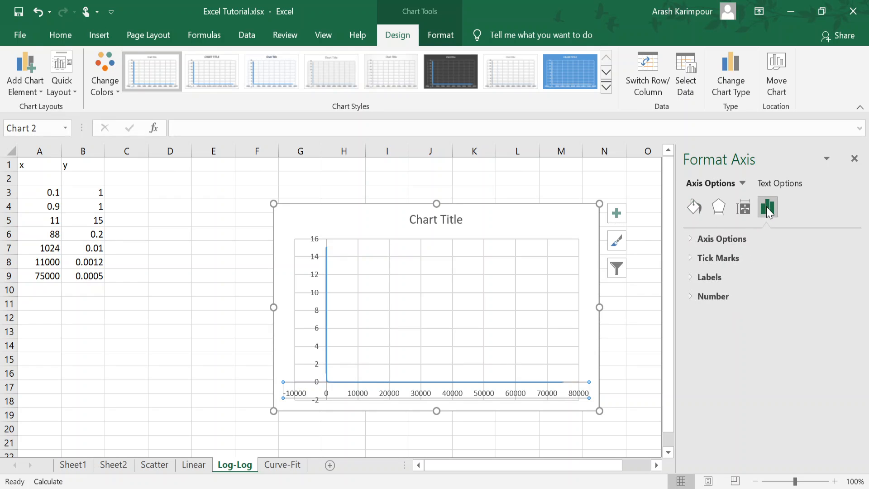
{"action": "left_click", "coordinate": [690, 241]}
{"action": "scroll", "coordinate": [718, 270], "scroll_direction": "down", "scroll_amount": 3}
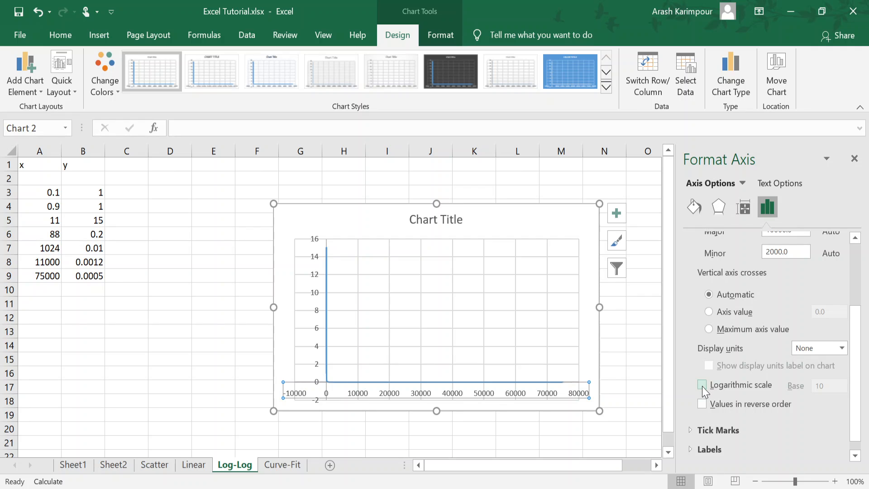
{"action": "left_click", "coordinate": [702, 385]}
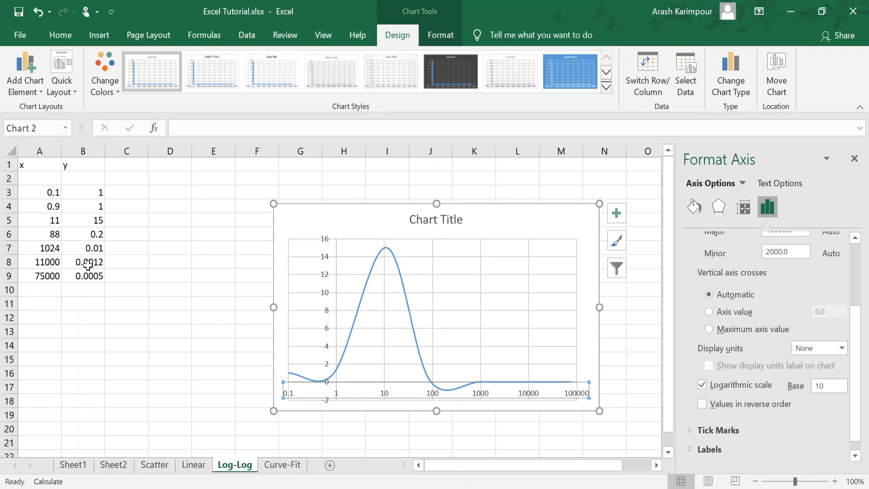
Step: Set the x-y chart's vertical axis to a logarithmic scale with base 10 and deselect the chart
{"action": "left_click", "coordinate": [326, 278]}
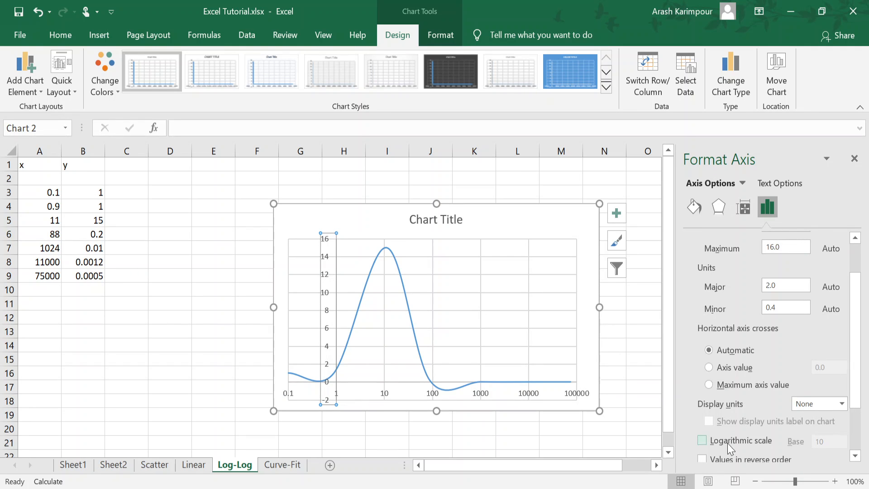
{"action": "left_click", "coordinate": [703, 442]}
{"action": "left_click", "coordinate": [503, 221]}
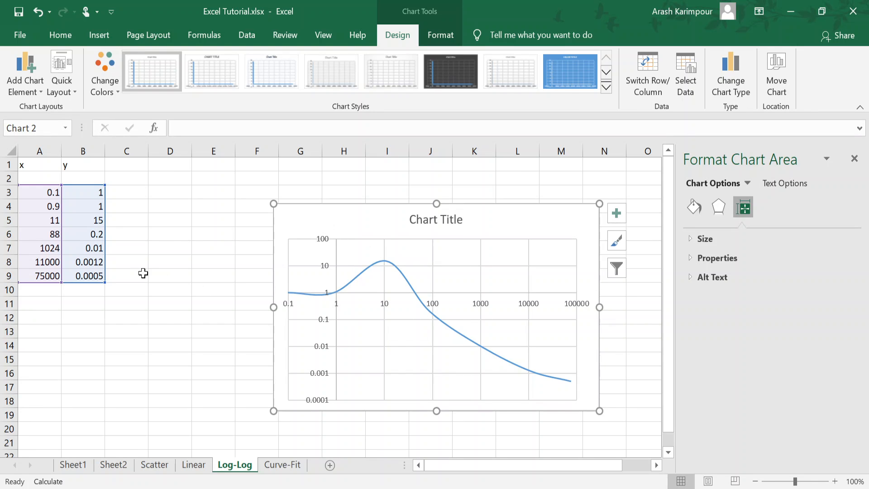
{"action": "left_click", "coordinate": [147, 271]}
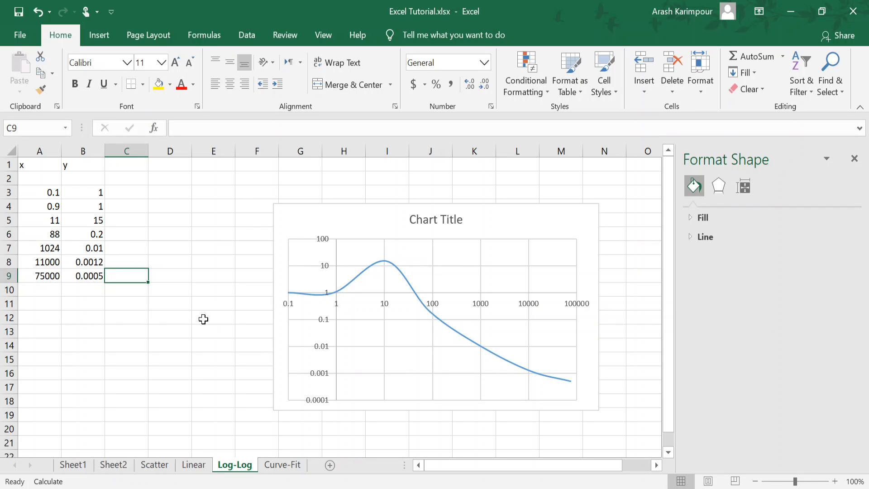
Step: Switch to the Linear sheet and examine the formatting options of its chart area and Cos(x) series
{"action": "left_click", "coordinate": [195, 465]}
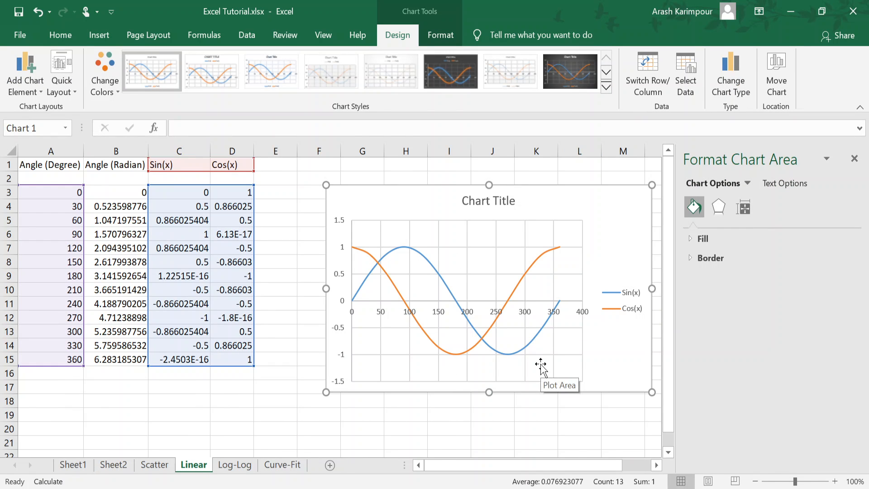
{"action": "left_click", "coordinate": [854, 159]}
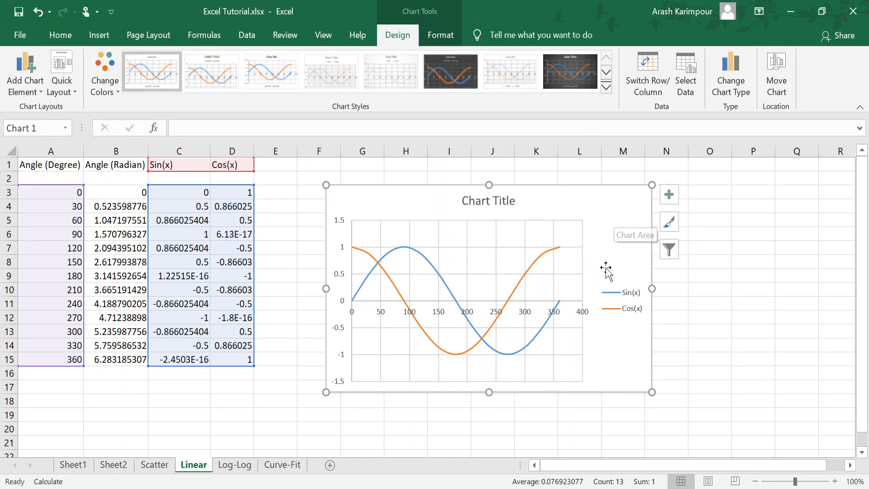
{"action": "double_click", "coordinate": [604, 219]}
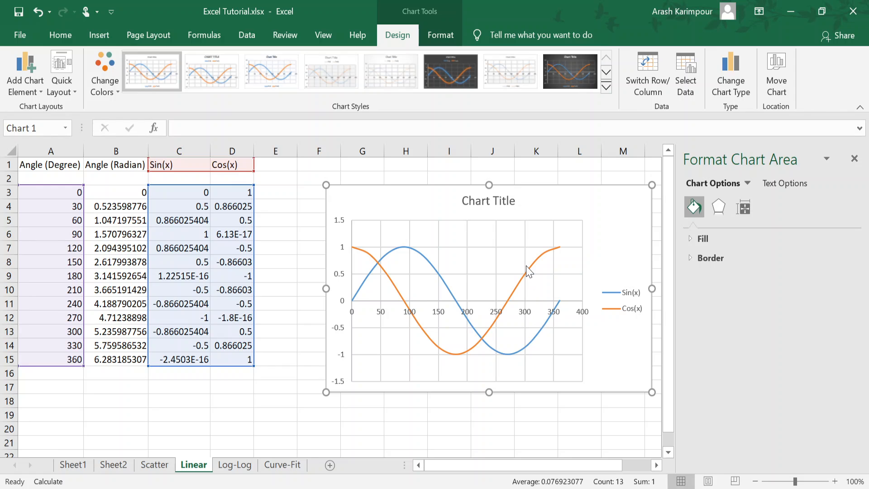
{"action": "mouse_move", "coordinate": [535, 271]}
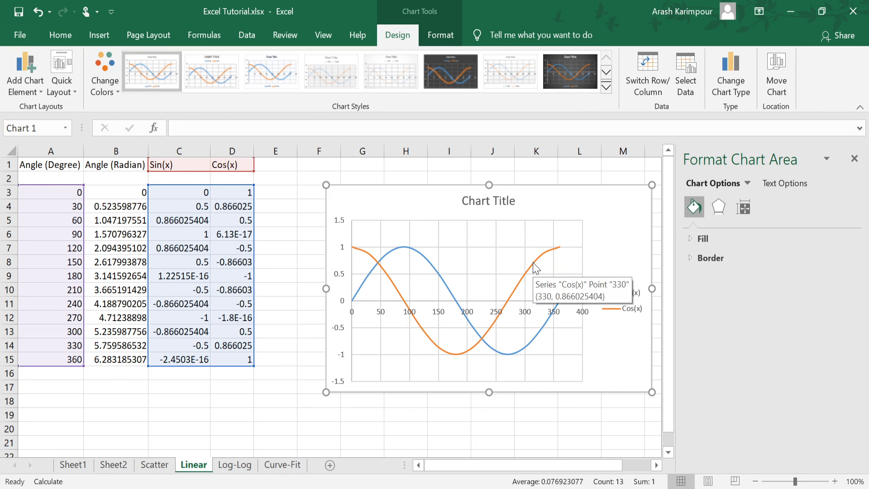
{"action": "left_click", "coordinate": [534, 267]}
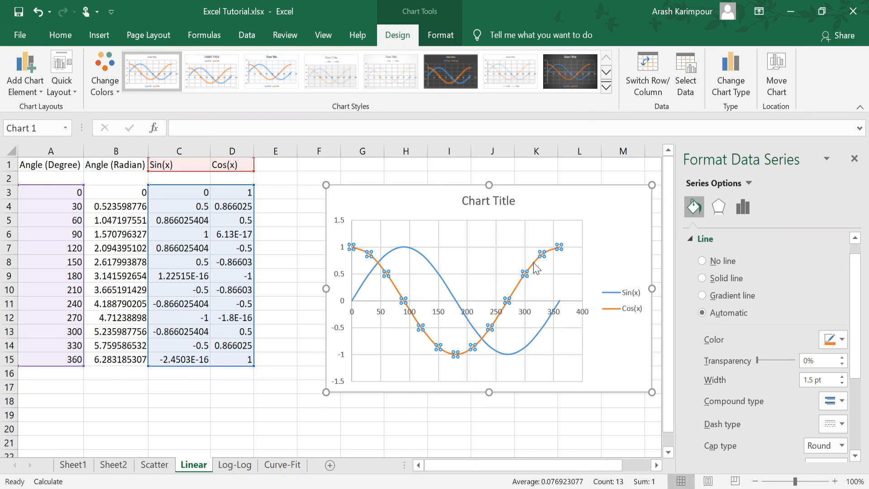
{"action": "left_click", "coordinate": [620, 233]}
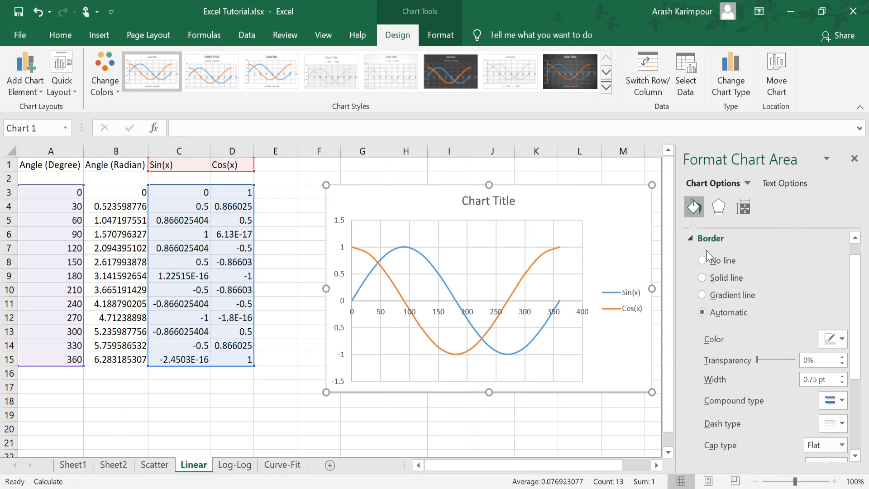
{"action": "left_click", "coordinate": [854, 159]}
{"action": "left_click", "coordinate": [712, 221]}
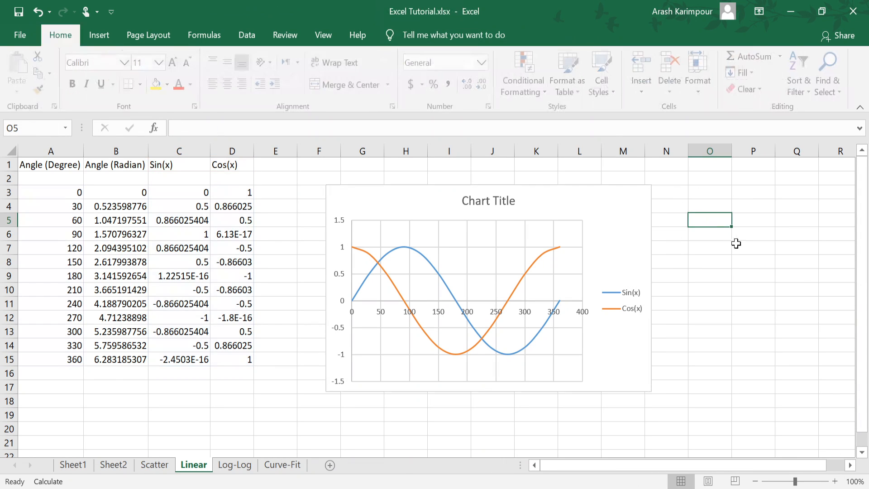
Step: Browse the available chart styles and color palettes for the sine and cosine chart without applying any
{"action": "left_click", "coordinate": [618, 201]}
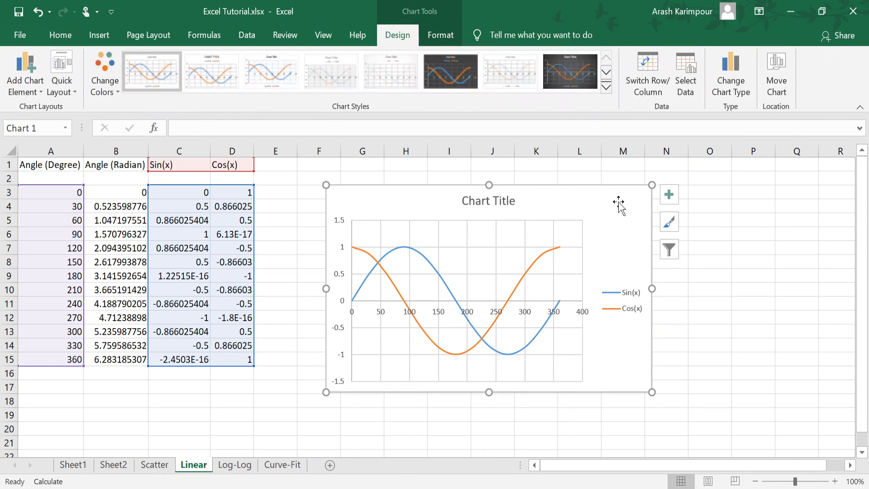
{"action": "left_click", "coordinate": [606, 88]}
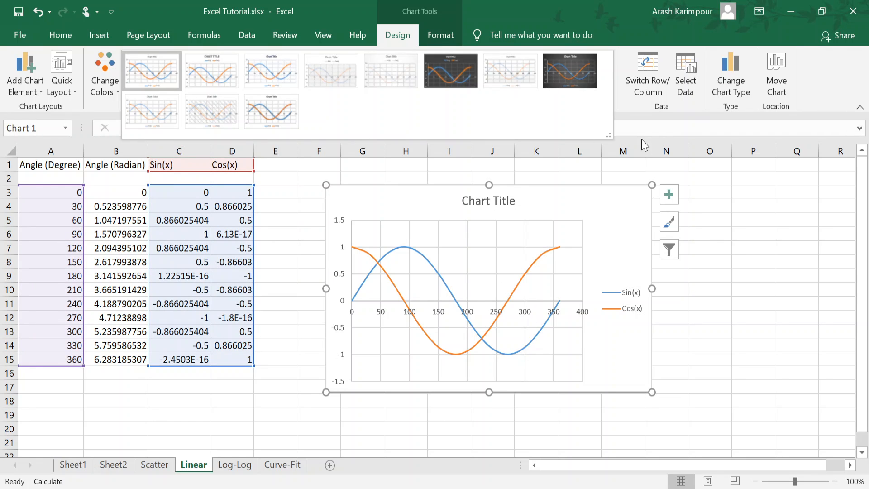
{"action": "key", "text": "Escape"}
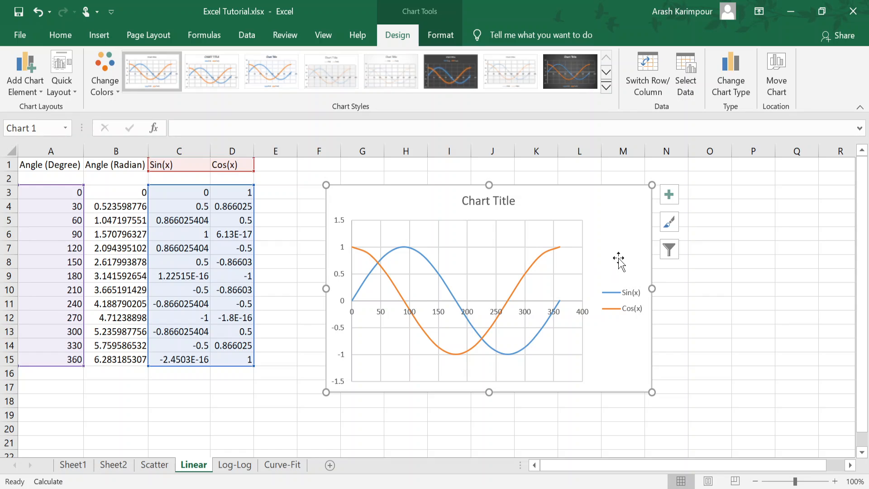
{"action": "left_click", "coordinate": [114, 90]}
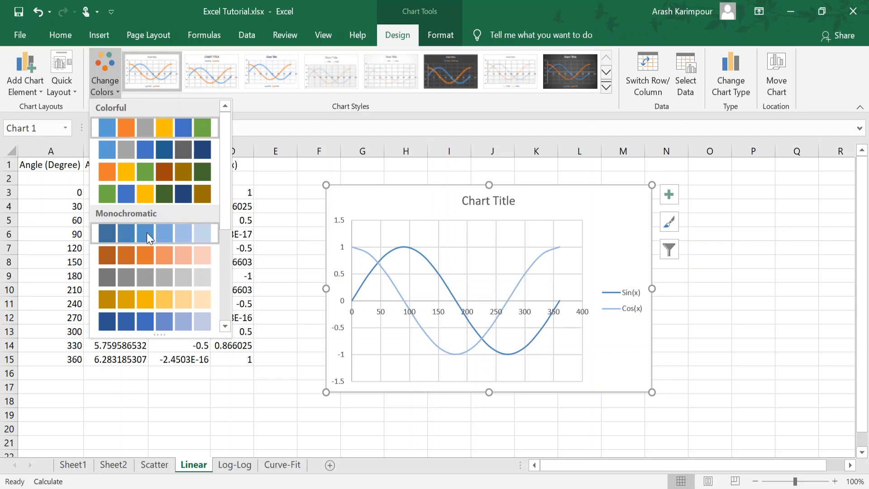
{"action": "left_click", "coordinate": [734, 370]}
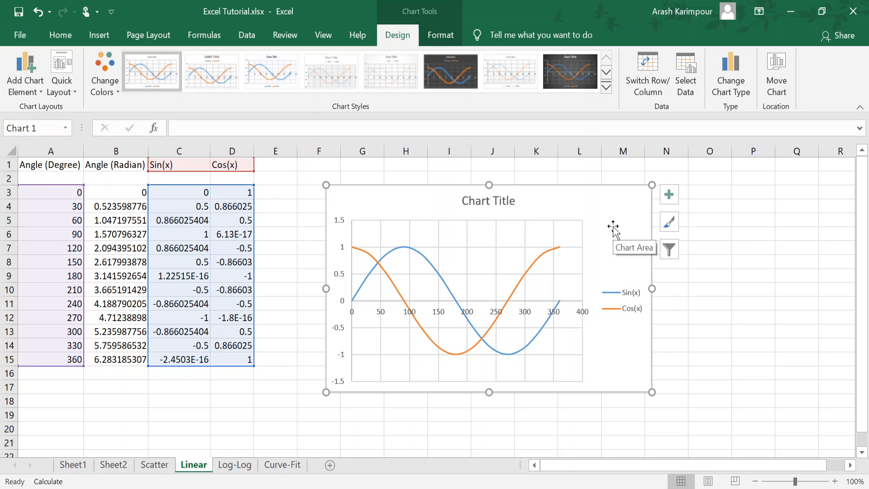
Step: Move the sine and cosine chart slightly closer to the data table and color its Cos(x) line light green
{"action": "left_click_drag", "start_coordinate": [613, 226], "coordinate": [578, 236]}
{"action": "double_click", "coordinate": [577, 238]}
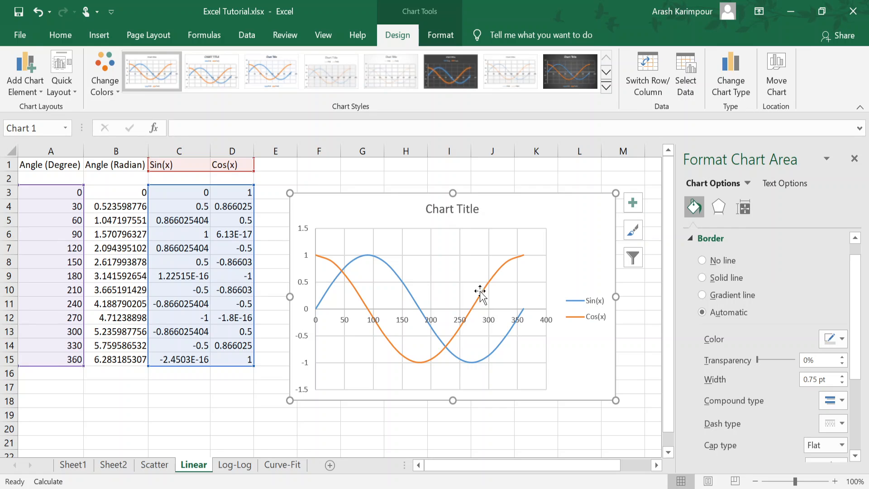
{"action": "left_click", "coordinate": [500, 278]}
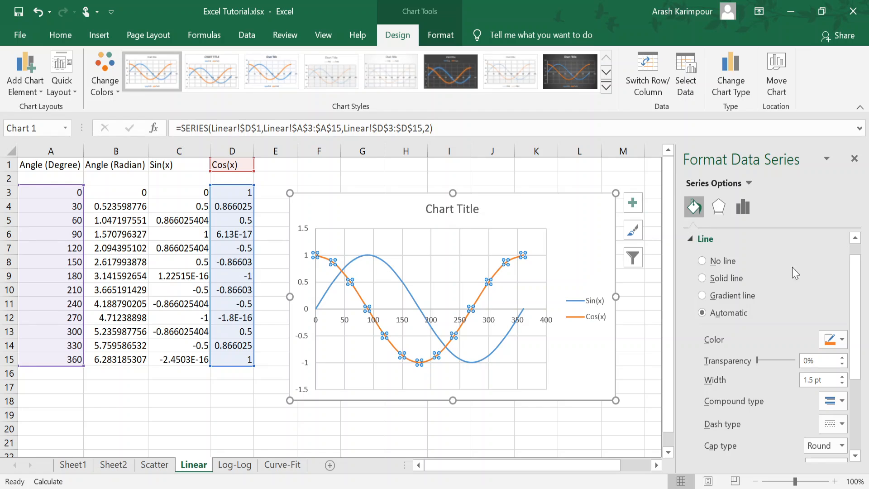
{"action": "scroll", "coordinate": [787, 269], "scroll_direction": "down", "scroll_amount": 2}
{"action": "left_click", "coordinate": [836, 305]}
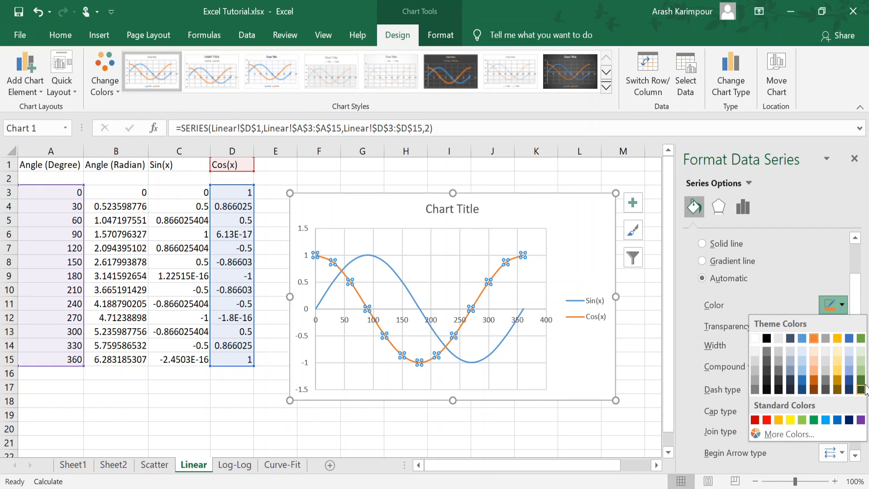
{"action": "left_click", "coordinate": [860, 370]}
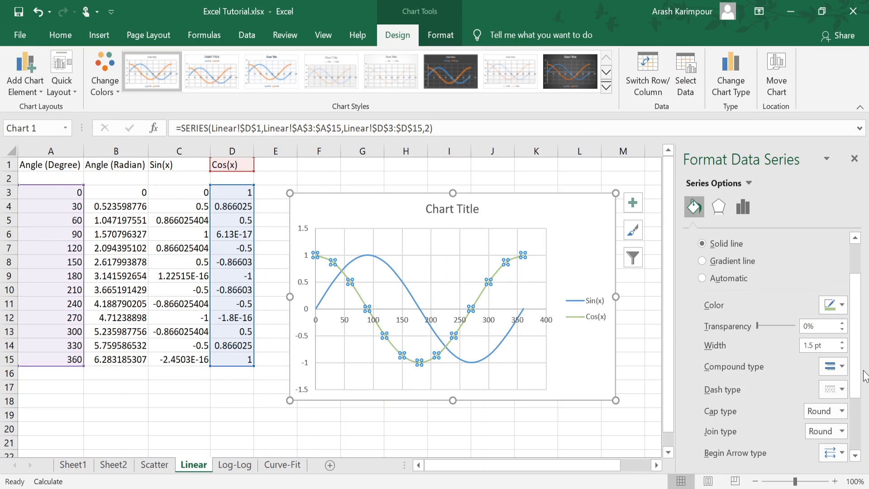
Step: Set the Cos(x) line's width to 3 pt and give it a dashed line pattern
{"action": "left_click", "coordinate": [843, 341]}
{"action": "left_click", "coordinate": [843, 341]}
{"action": "left_click", "coordinate": [843, 341]}
{"action": "left_click", "coordinate": [843, 341]}
{"action": "left_click", "coordinate": [843, 341]}
{"action": "left_click", "coordinate": [843, 342]}
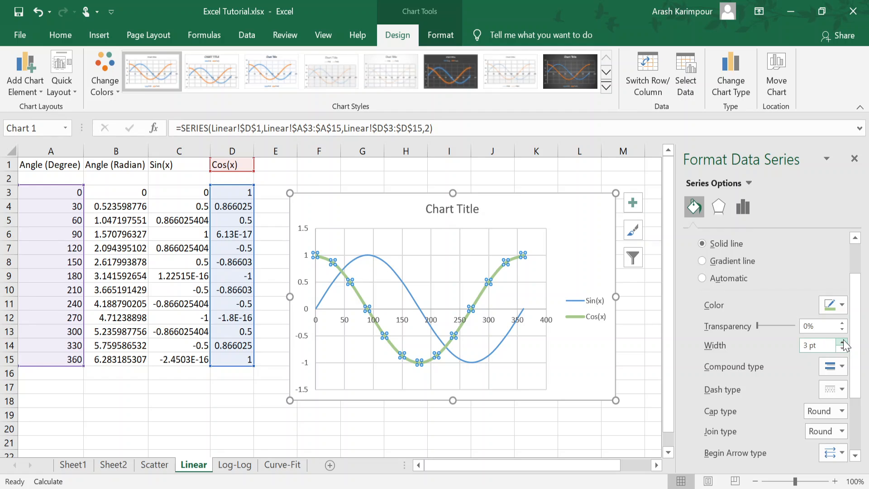
{"action": "scroll", "coordinate": [764, 358], "scroll_direction": "down", "scroll_amount": 3}
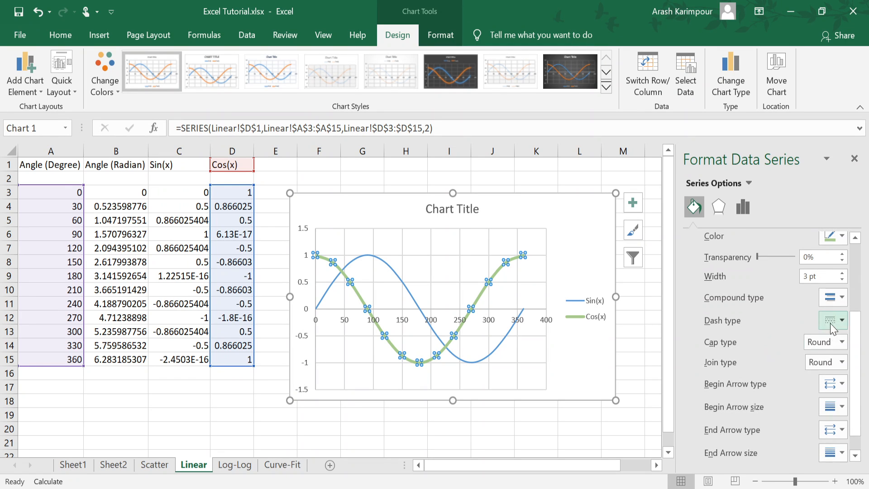
{"action": "left_click", "coordinate": [830, 322]}
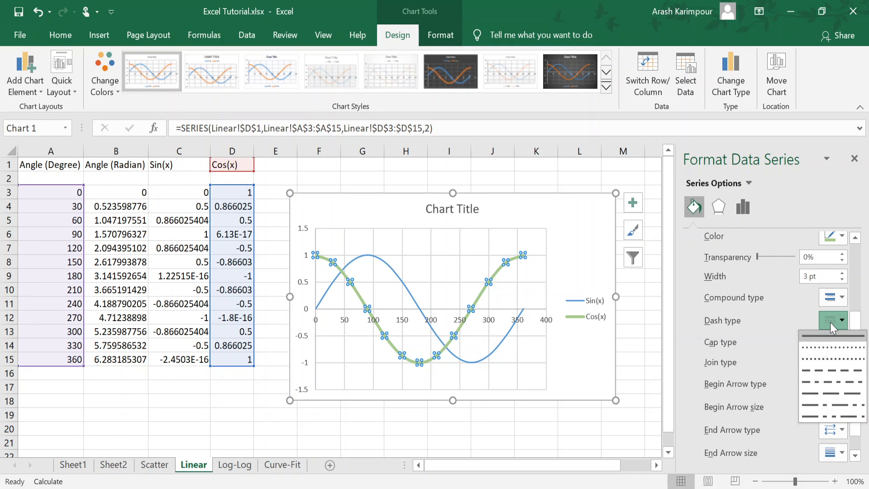
{"action": "left_click", "coordinate": [824, 361]}
{"action": "scroll", "coordinate": [775, 294], "scroll_direction": "down", "scroll_amount": 1}
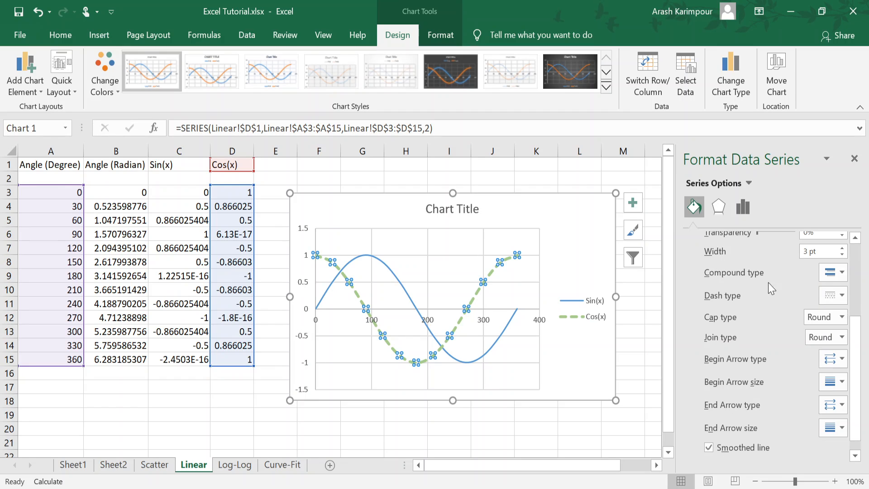
{"action": "scroll", "coordinate": [742, 353], "scroll_direction": "up", "scroll_amount": 5}
{"action": "scroll", "coordinate": [724, 280], "scroll_direction": "down", "scroll_amount": 1}
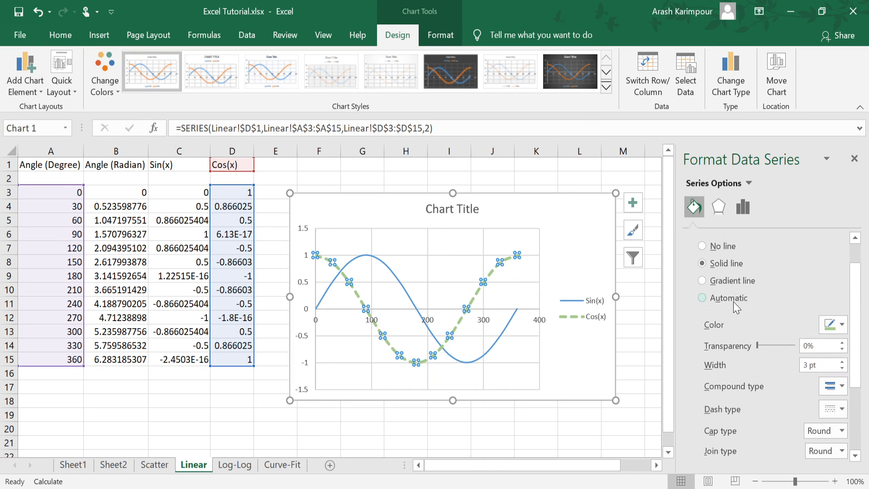
{"action": "scroll", "coordinate": [733, 301], "scroll_direction": "up", "scroll_amount": 1}
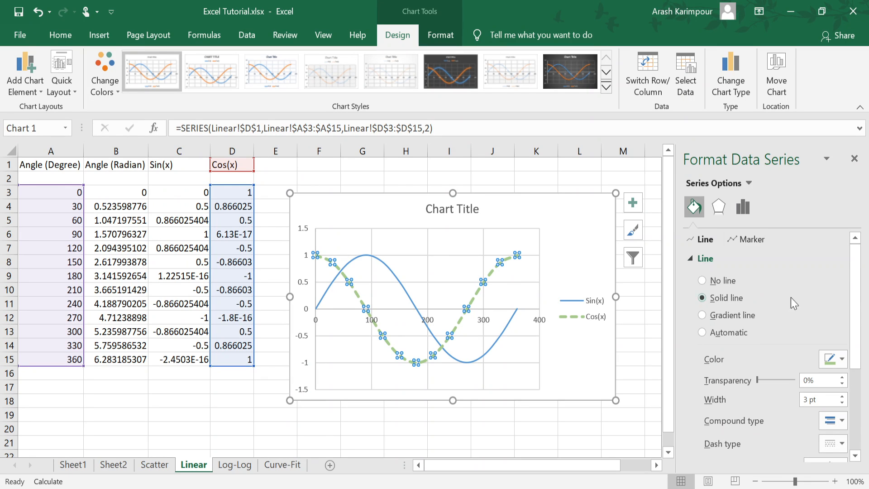
Step: Examine the horizontal axis's fill, line, effects, alignment and axis formatting options
{"action": "left_click", "coordinate": [565, 369]}
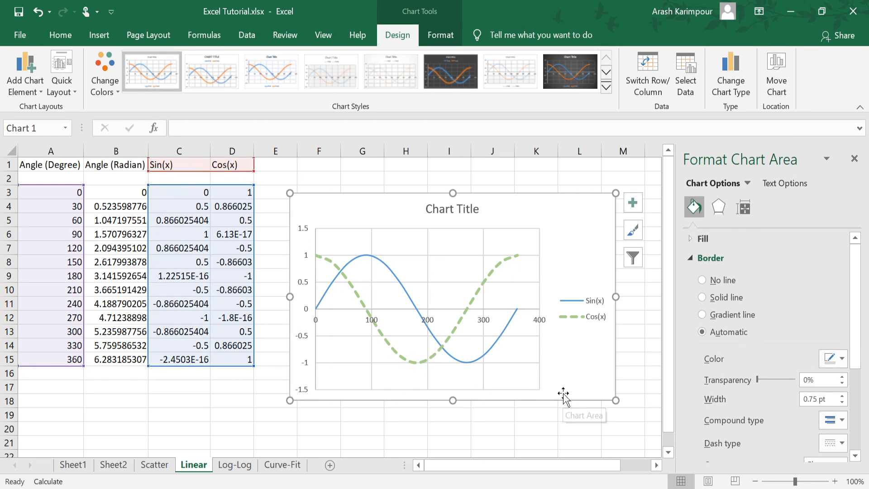
{"action": "left_click", "coordinate": [539, 326]}
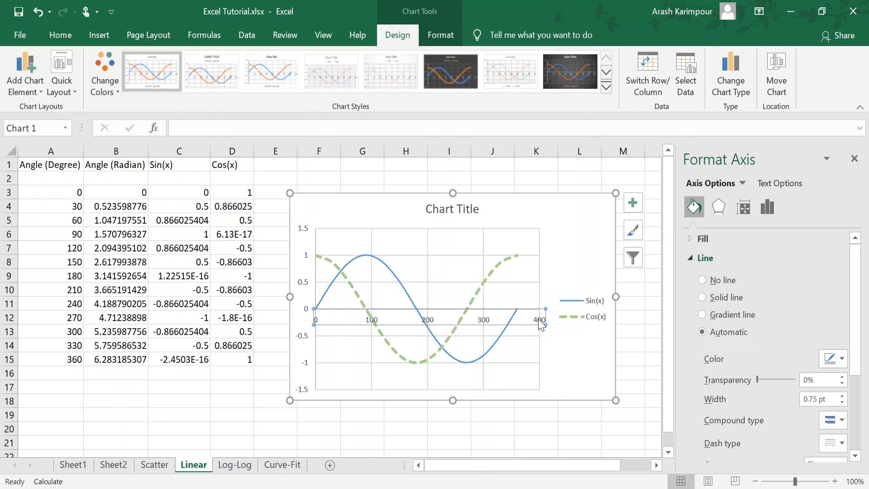
{"action": "left_click", "coordinate": [769, 207]}
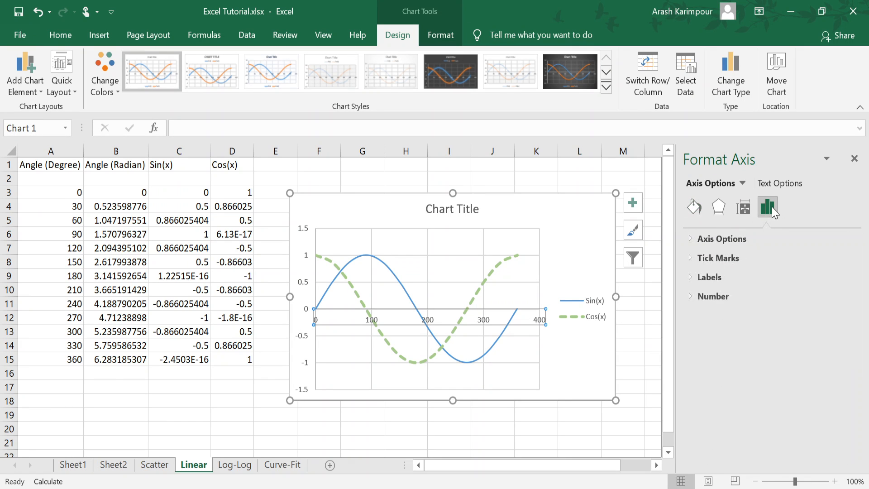
{"action": "left_click", "coordinate": [695, 205]}
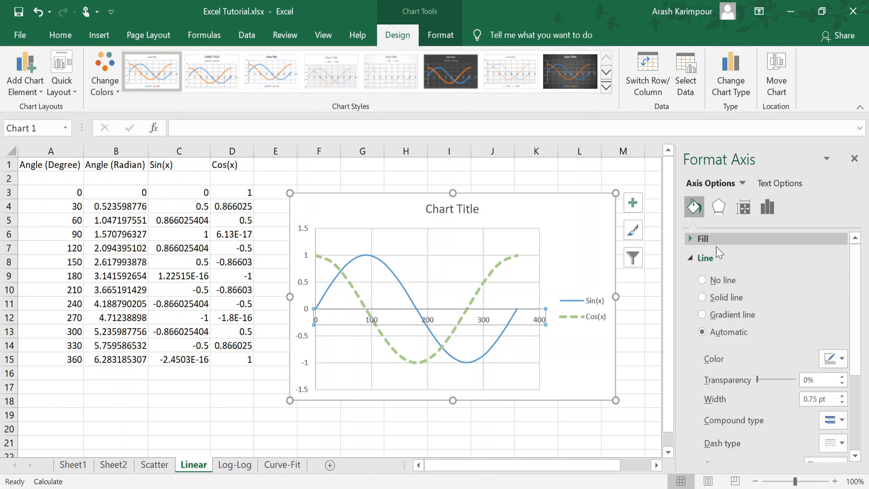
{"action": "left_click", "coordinate": [693, 258]}
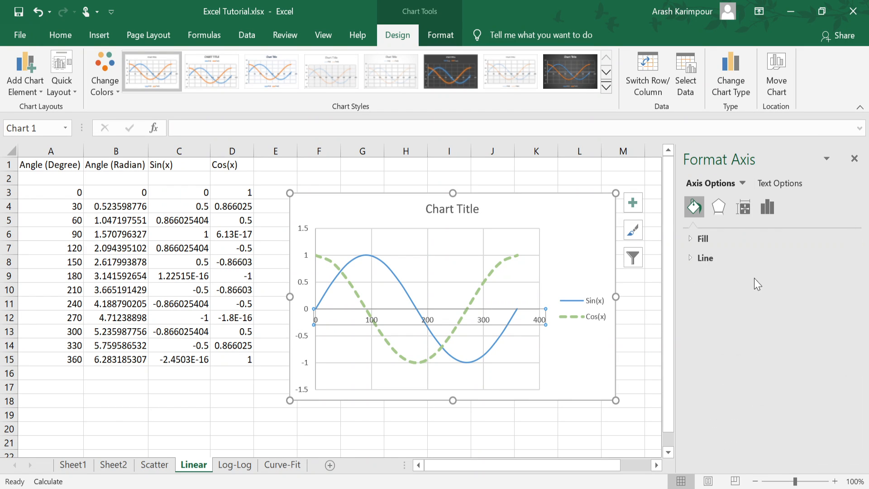
{"action": "left_click", "coordinate": [718, 207]}
{"action": "left_click", "coordinate": [743, 208]}
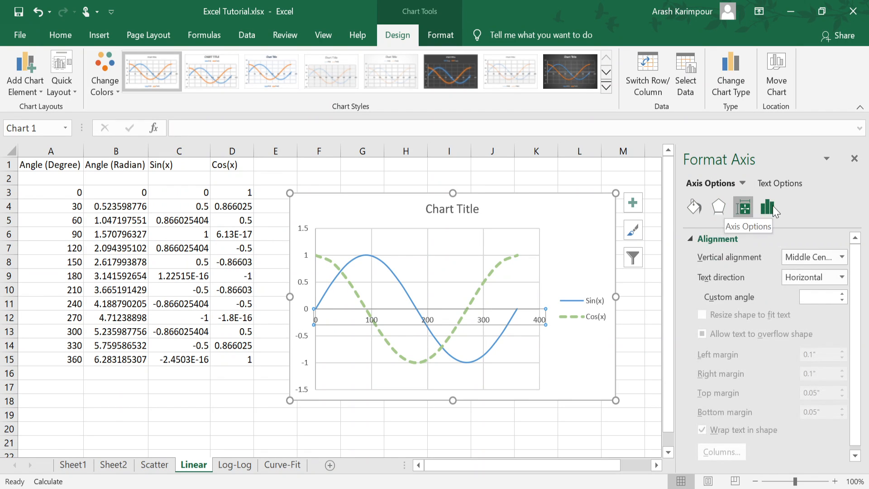
{"action": "left_click", "coordinate": [769, 208]}
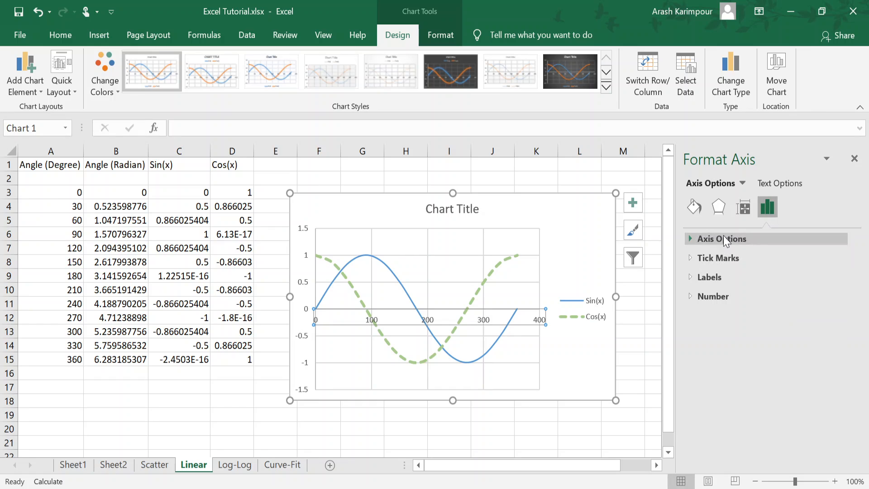
Step: Set the horizontal axis bounds to a maximum of 360 and a minimum of 0
{"action": "left_click", "coordinate": [721, 236]}
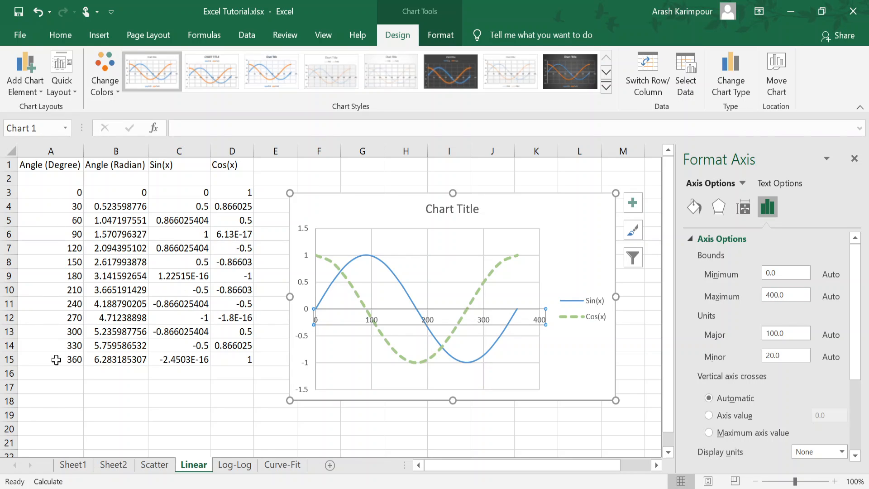
{"action": "double_click", "coordinate": [796, 293]}
{"action": "type", "text": "360"}
{"action": "key", "text": "Return"}
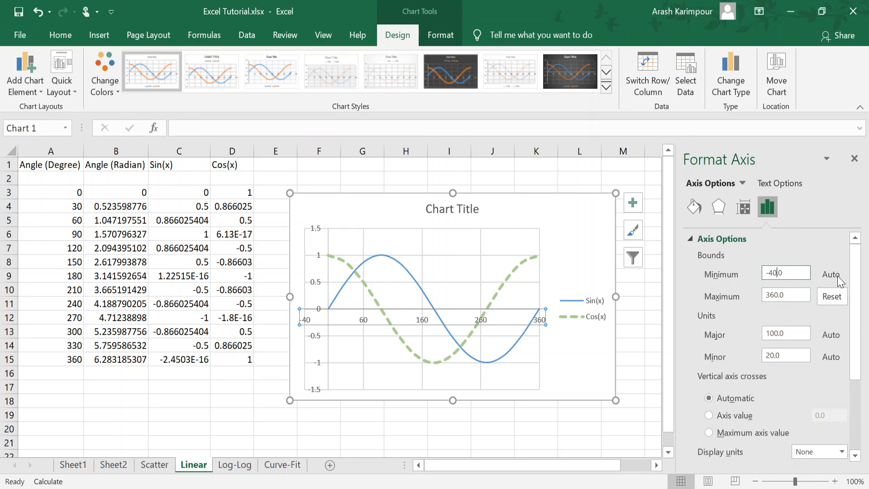
{"action": "double_click", "coordinate": [774, 272]}
{"action": "type", "text": "0"}
{"action": "left_click", "coordinate": [795, 295]}
{"action": "key", "text": "Return"}
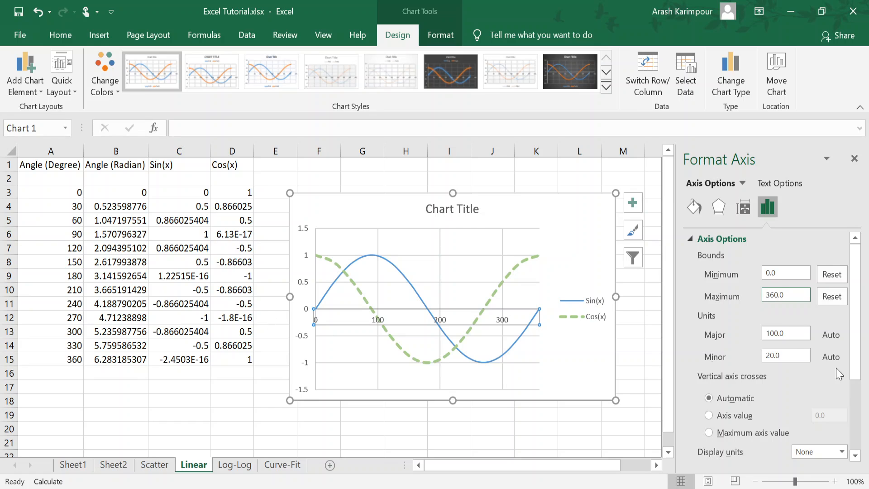
Step: Set the horizontal axis's major unit to 45
{"action": "scroll", "coordinate": [809, 358], "scroll_direction": "down", "scroll_amount": 1}
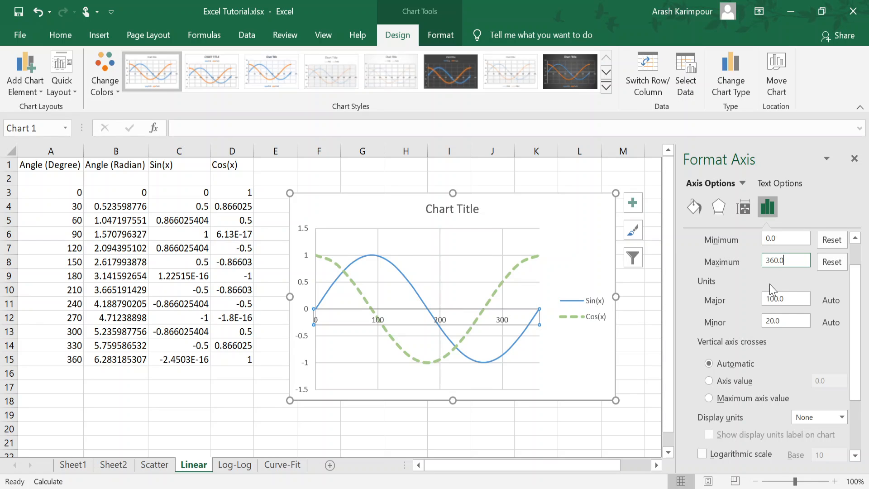
{"action": "left_click", "coordinate": [780, 299]}
{"action": "type", "text": "45"}
{"action": "key", "text": "Return"}
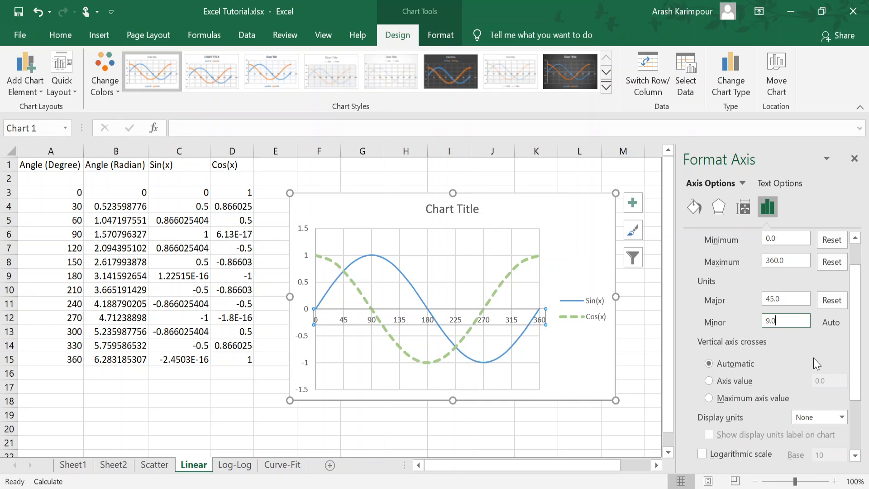
Step: Examine the remaining horizontal axis options and the vertical axis's tick mark, label and number options
{"action": "scroll", "coordinate": [821, 353], "scroll_direction": "down", "scroll_amount": 3}
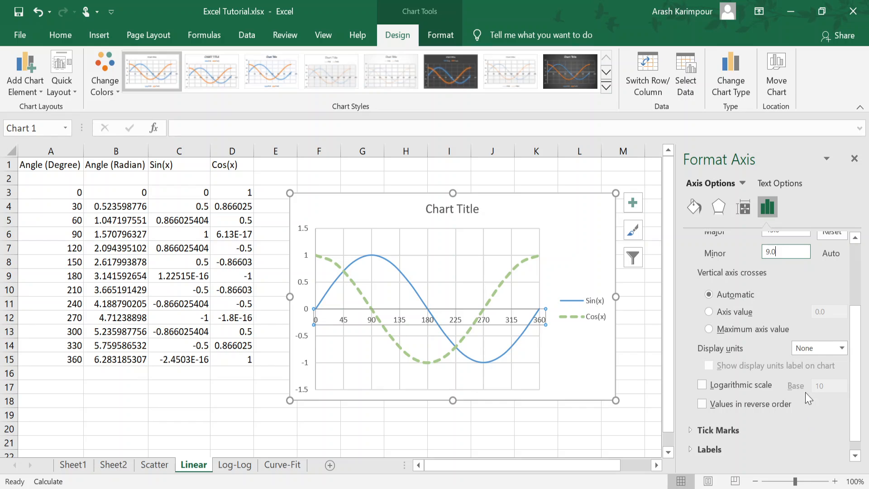
{"action": "scroll", "coordinate": [807, 371], "scroll_direction": "up", "scroll_amount": 4}
{"action": "scroll", "coordinate": [805, 370], "scroll_direction": "down", "scroll_amount": 4}
{"action": "left_click", "coordinate": [306, 347]}
{"action": "scroll", "coordinate": [733, 413], "scroll_direction": "down", "scroll_amount": 3}
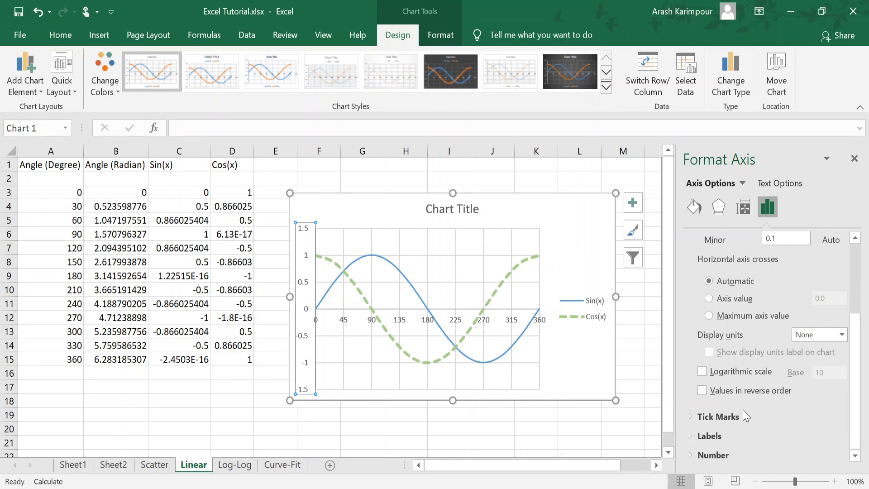
{"action": "left_click_drag", "start_coordinate": [862, 360], "coordinate": [862, 392]}
{"action": "left_click", "coordinate": [723, 417]}
{"action": "left_click", "coordinate": [704, 435]}
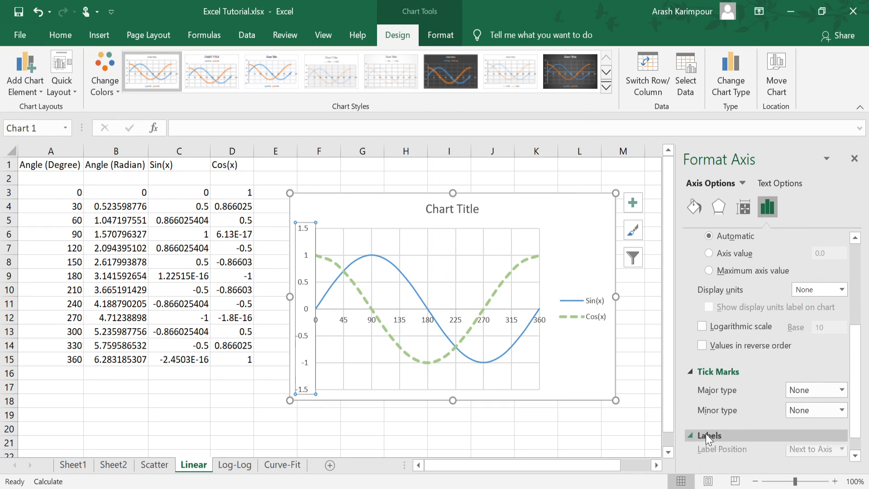
{"action": "left_click", "coordinate": [719, 453]}
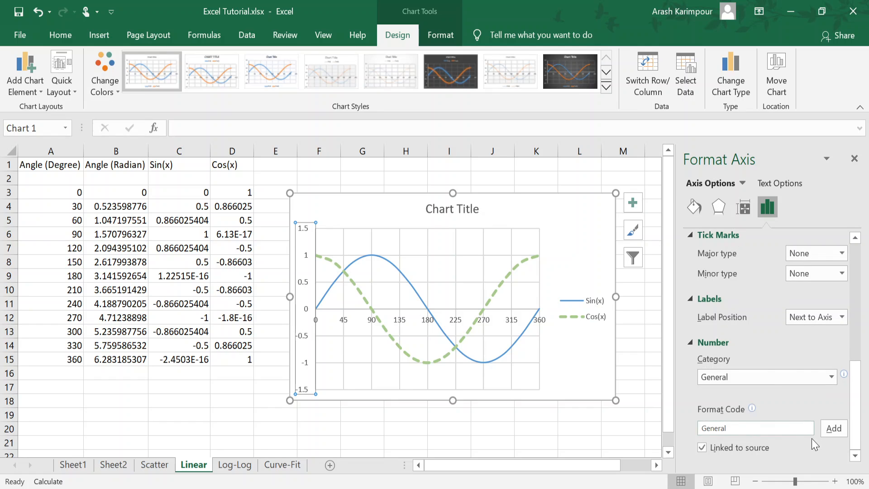
{"action": "scroll", "coordinate": [815, 445], "scroll_direction": "up", "scroll_amount": 6}
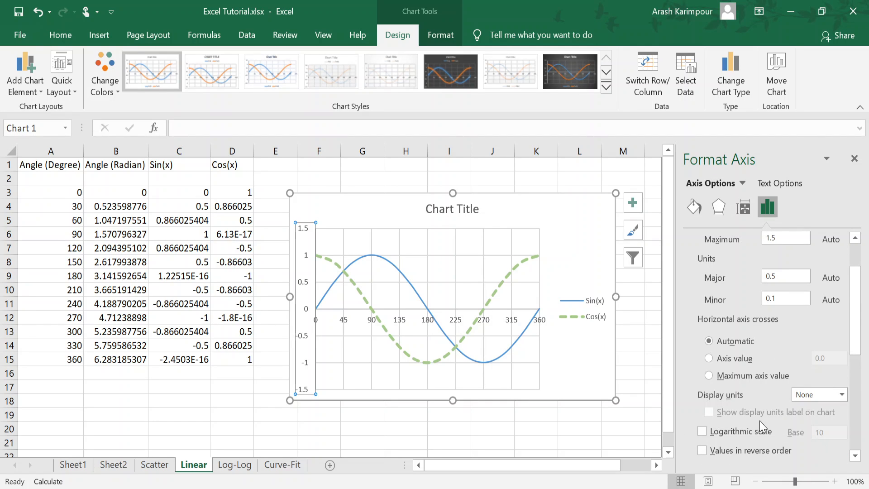
Step: Make the horizontal axis cross the vertical axis at the axis value -1.5
{"action": "left_click", "coordinate": [709, 358]}
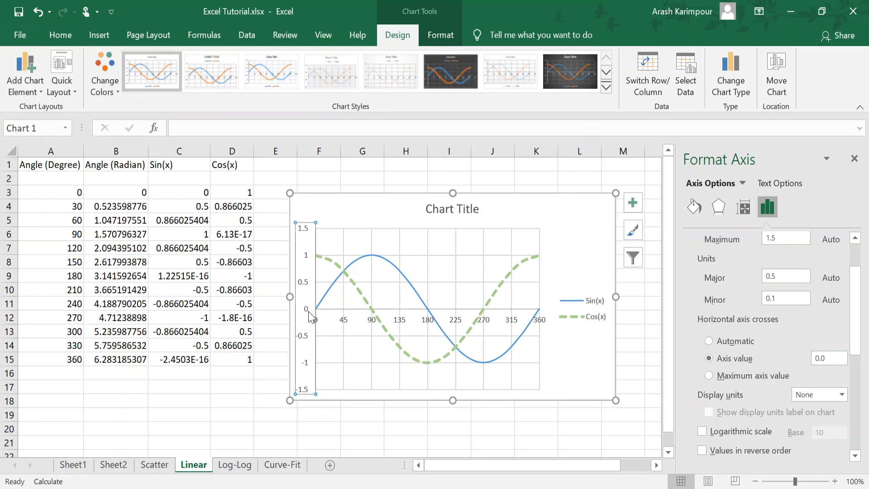
{"action": "double_click", "coordinate": [820, 358]}
{"action": "type", "text": "-1.5"}
{"action": "key", "text": "Return"}
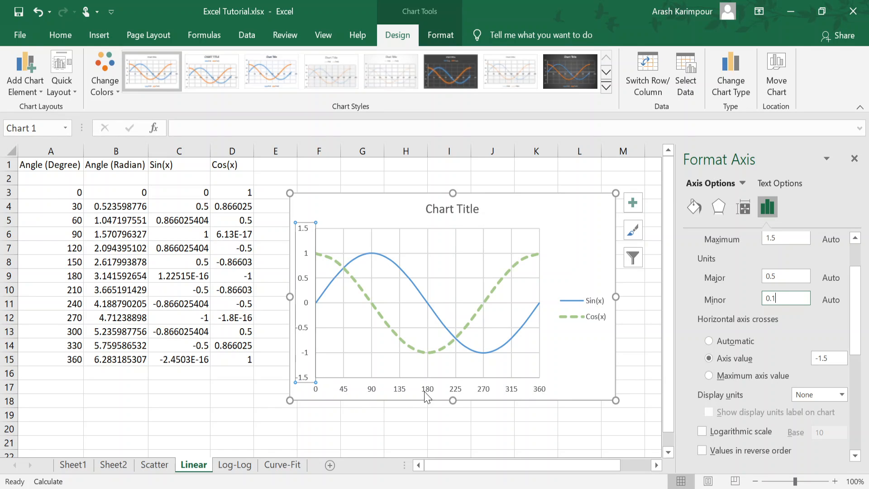
Step: Set the axis value where the horizontal axis crosses the vertical axis to 0
{"action": "double_click", "coordinate": [821, 358]}
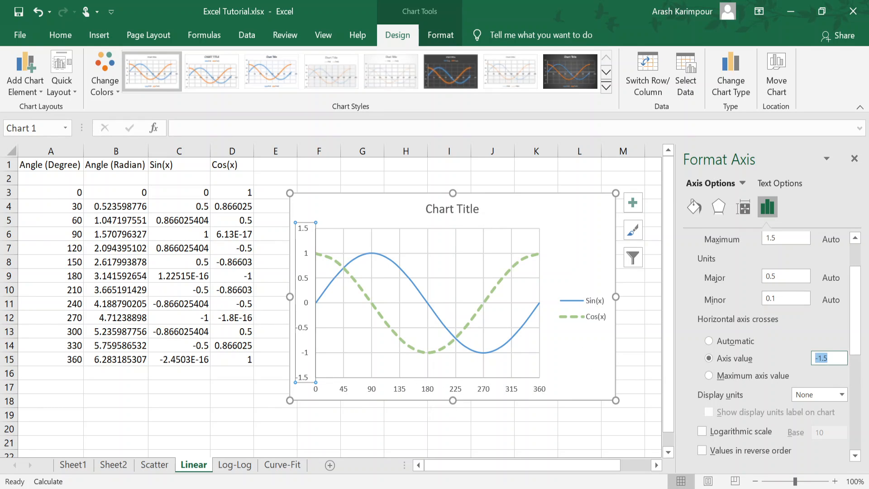
{"action": "type", "text": "0"}
{"action": "key", "text": "Return"}
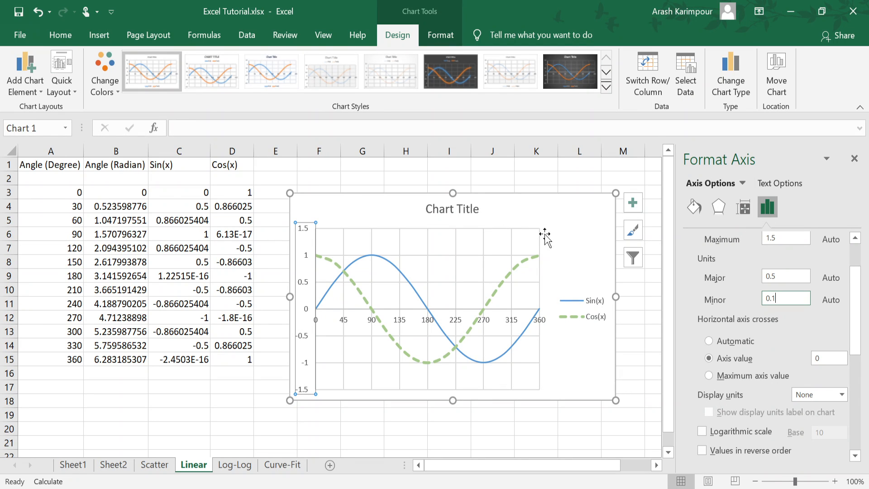
Step: Add a primary horizontal and a primary vertical axis title to the sine and cosine chart
{"action": "left_click", "coordinate": [588, 225]}
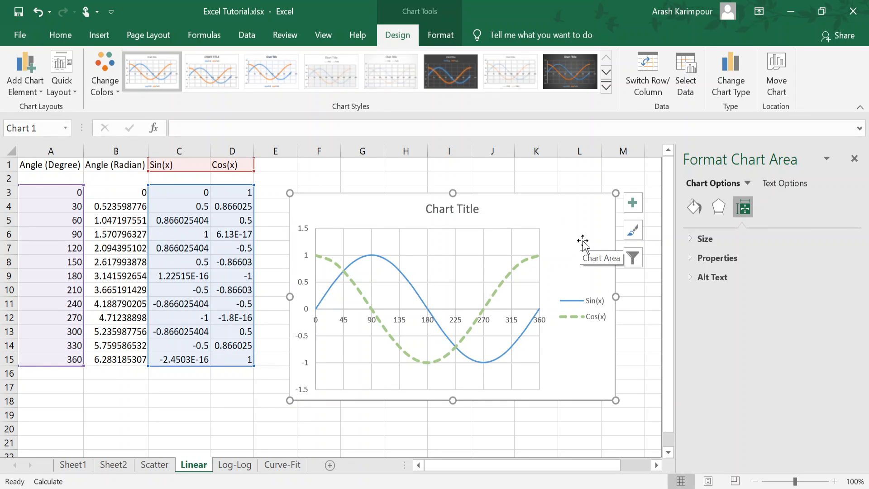
{"action": "left_click", "coordinate": [22, 82]}
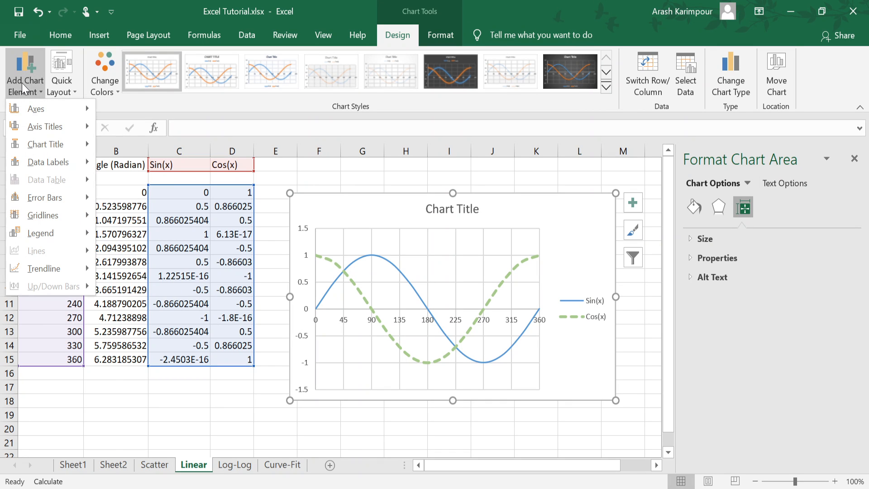
{"action": "mouse_move", "coordinate": [28, 234]}
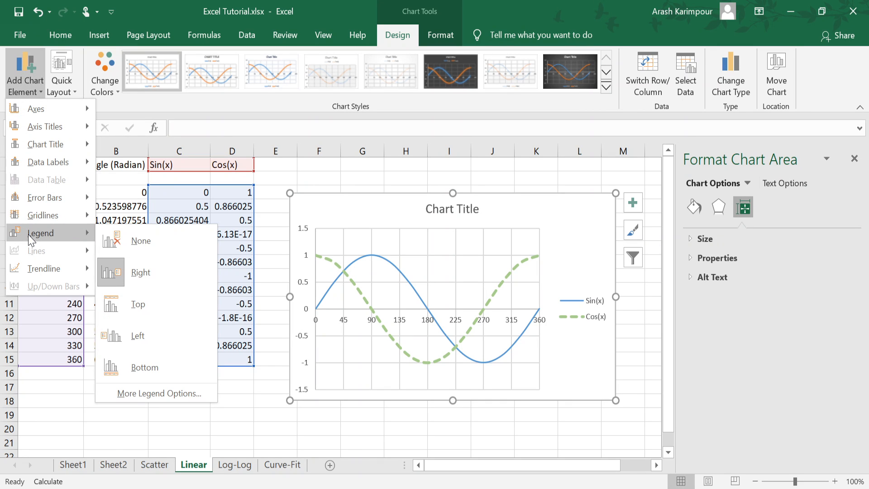
{"action": "mouse_move", "coordinate": [25, 111]}
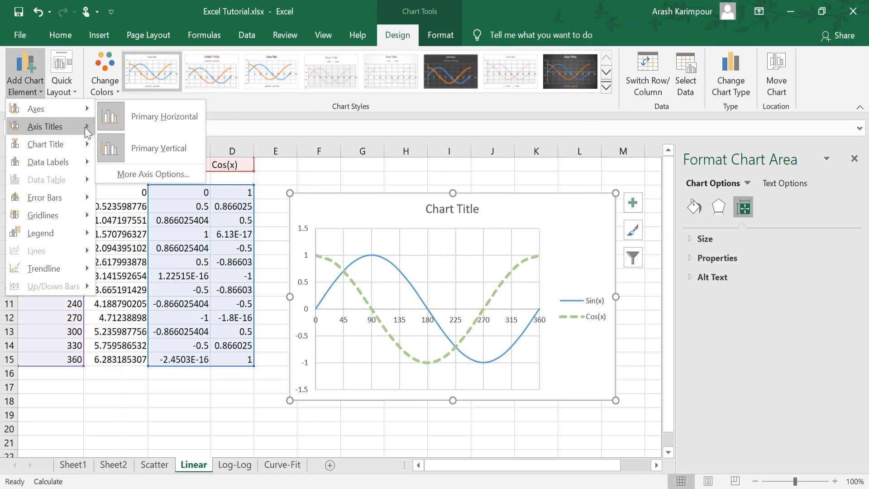
{"action": "mouse_move", "coordinate": [69, 129]}
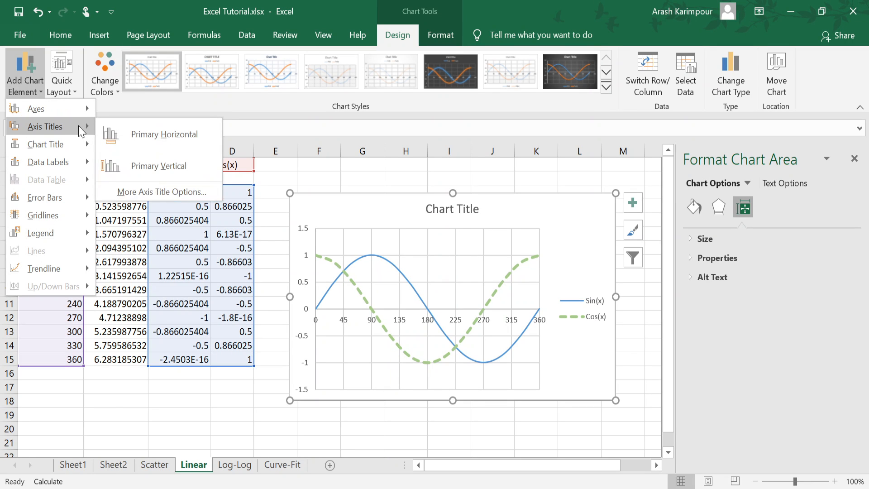
{"action": "left_click", "coordinate": [154, 135]}
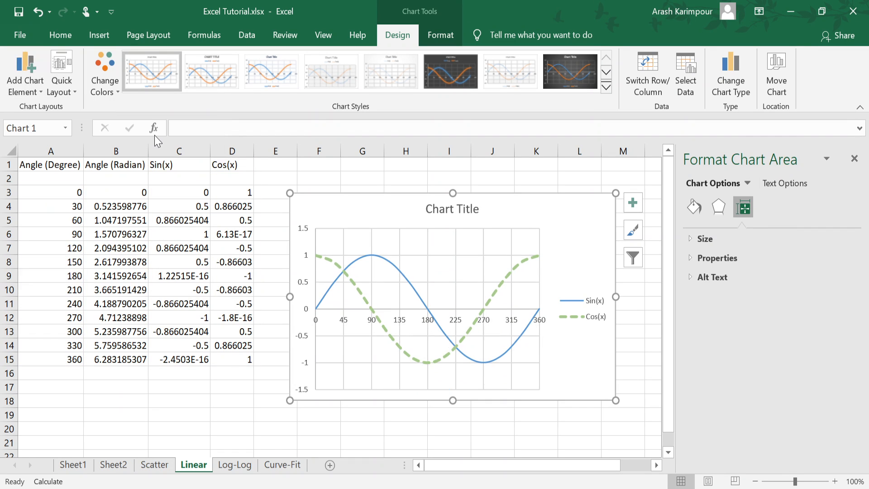
{"action": "left_click", "coordinate": [31, 86]}
{"action": "mouse_move", "coordinate": [40, 130]}
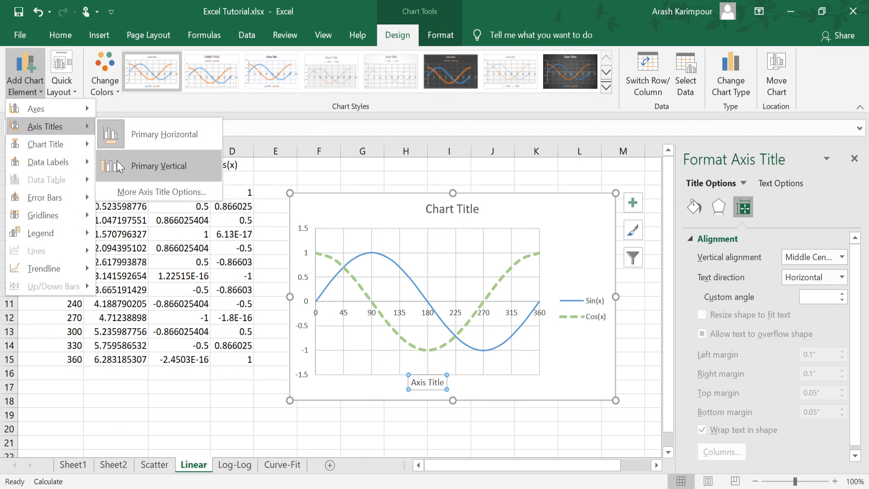
{"action": "left_click", "coordinate": [146, 166]}
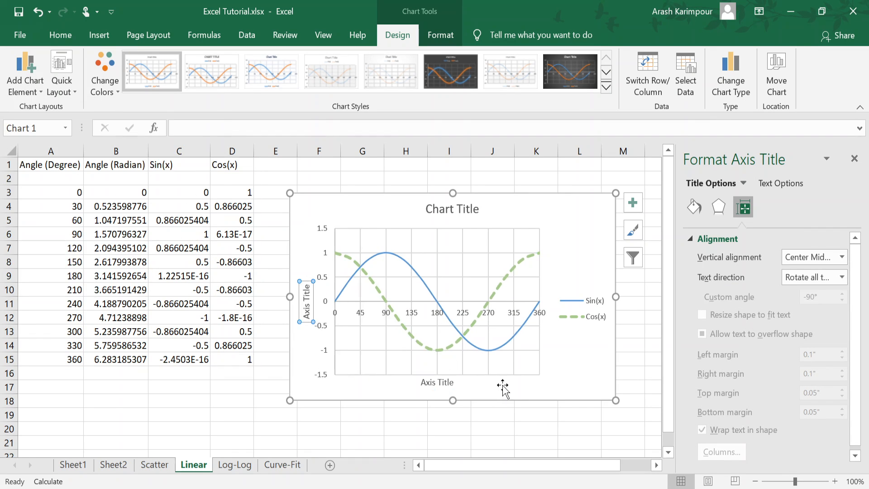
Step: Change the horizontal axis title's text to "Degree"
{"action": "left_click", "coordinate": [437, 382]}
{"action": "left_click", "coordinate": [307, 303]}
{"action": "left_click", "coordinate": [443, 383]}
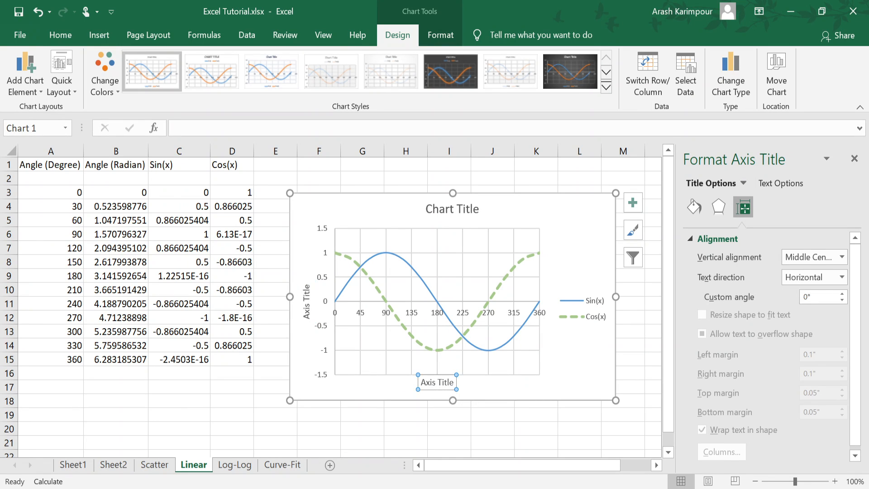
{"action": "triple_click", "coordinate": [437, 384]}
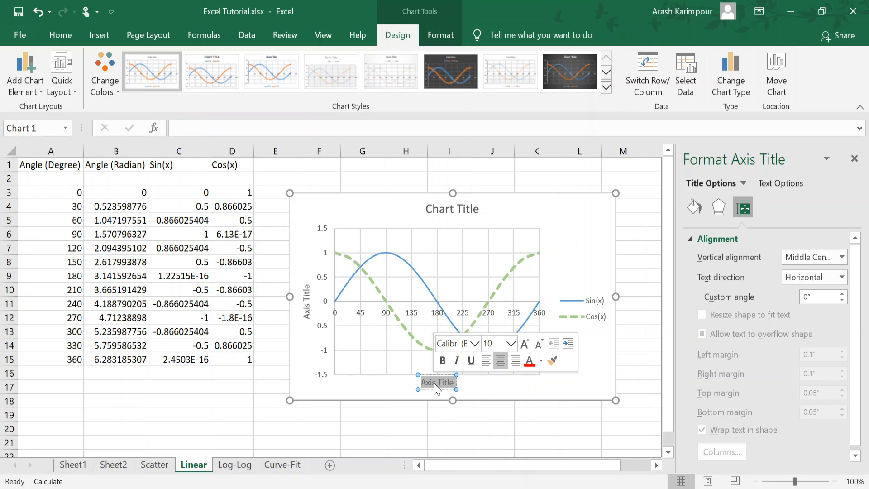
{"action": "type", "text": "Degree"}
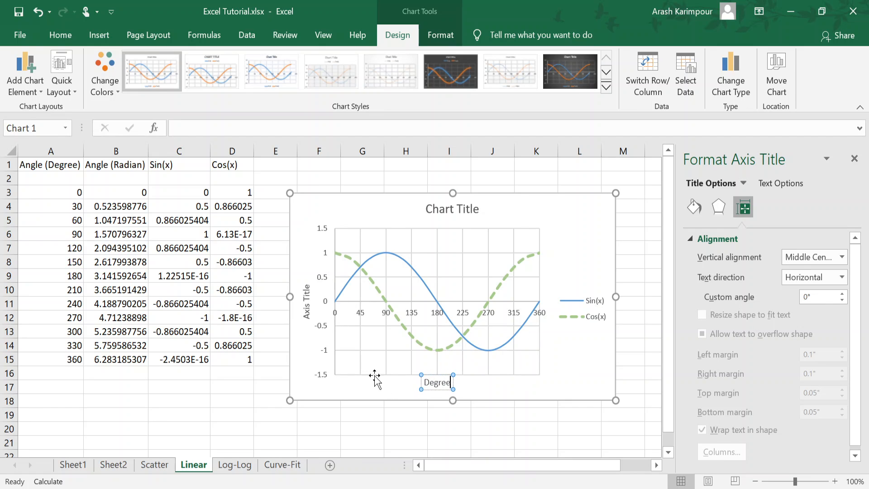
Step: Change the vertical axis title's text to "Sin(x)"
{"action": "left_click", "coordinate": [306, 307]}
{"action": "triple_click", "coordinate": [306, 307]}
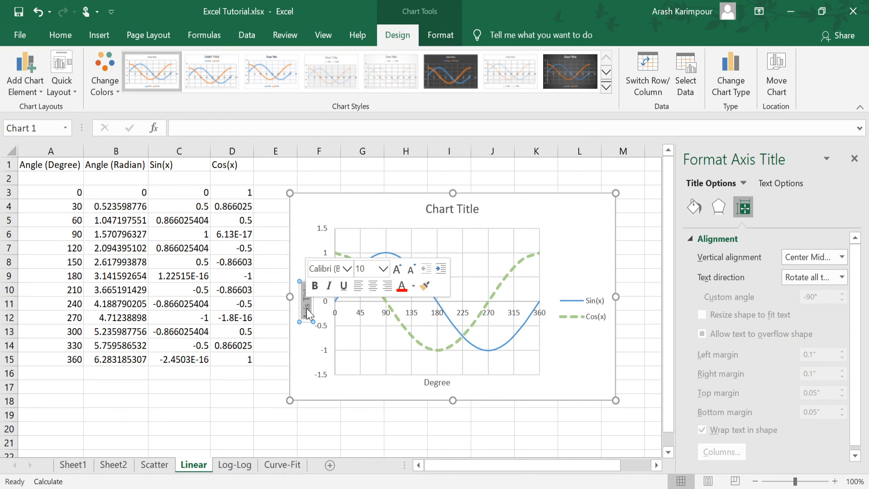
{"action": "type", "text": "Sin("}
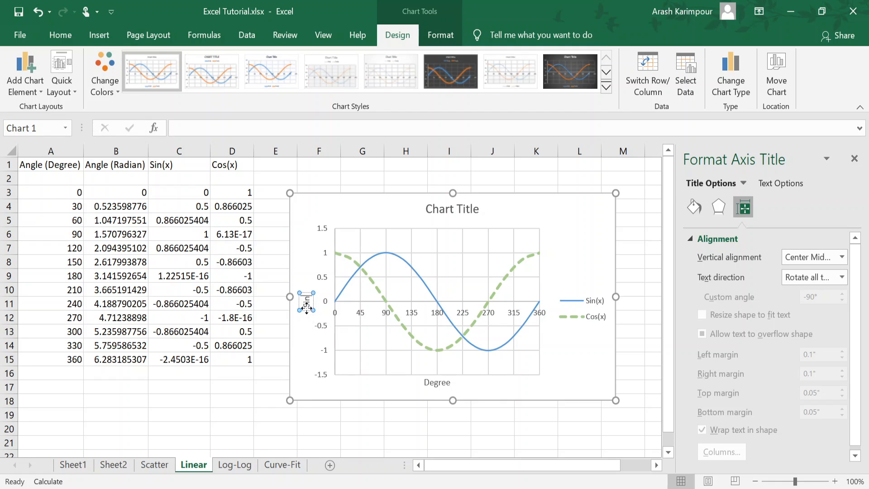
{"action": "type", "text": "x)"}
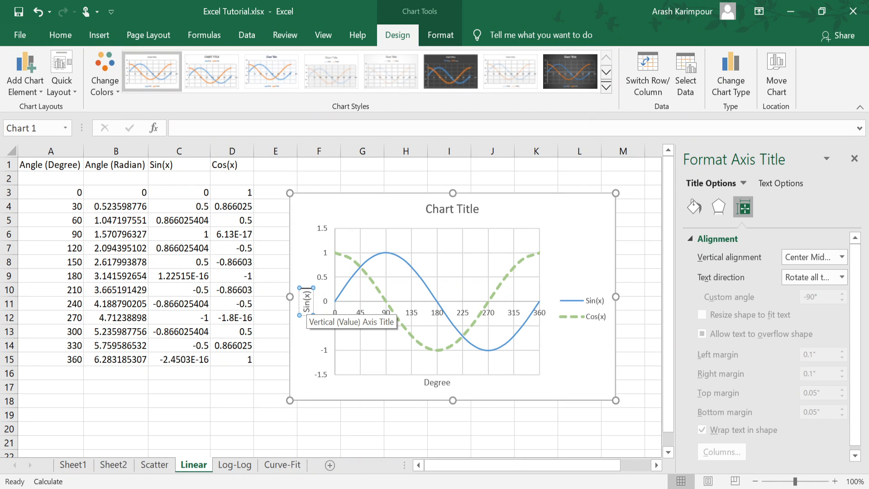
{"action": "type", "text": " and cos"}
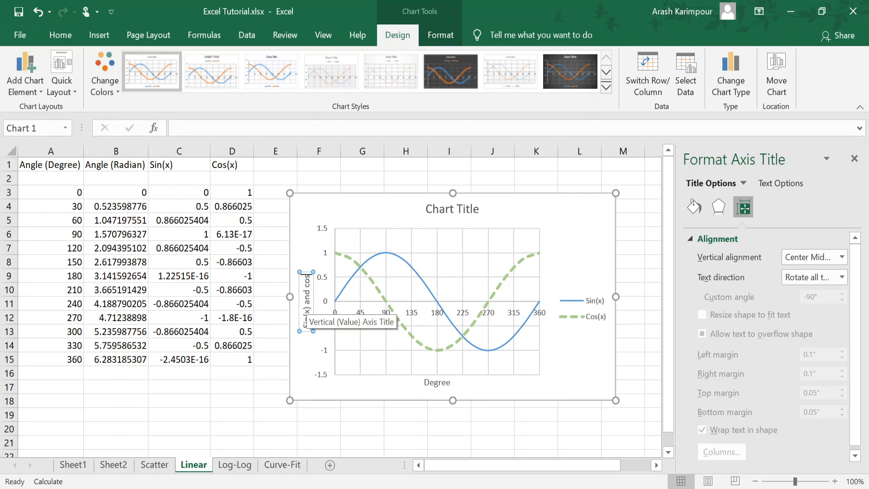
{"action": "type", "text": "(x)"}
{"action": "type", "text": ")"}
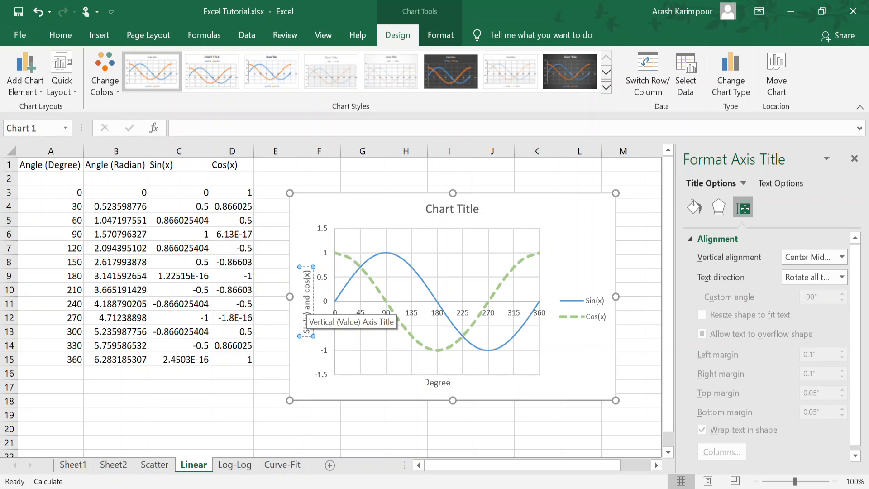
Step: Extend the vertical axis title's text to read "Sin(x) and cos(x)"
{"action": "left_click", "coordinate": [300, 392]}
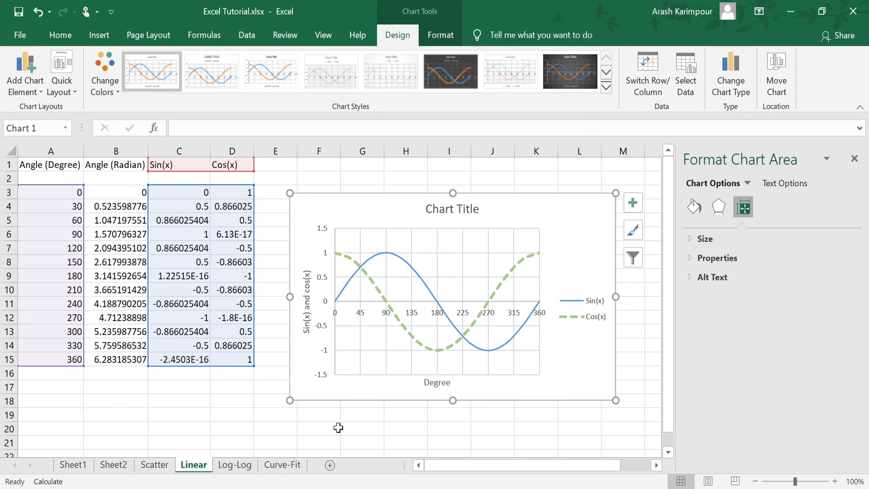
Step: Examine the chart's titles and the chart element options for axis titles, axes, gridlines and legend placement
{"action": "left_click", "coordinate": [432, 383]}
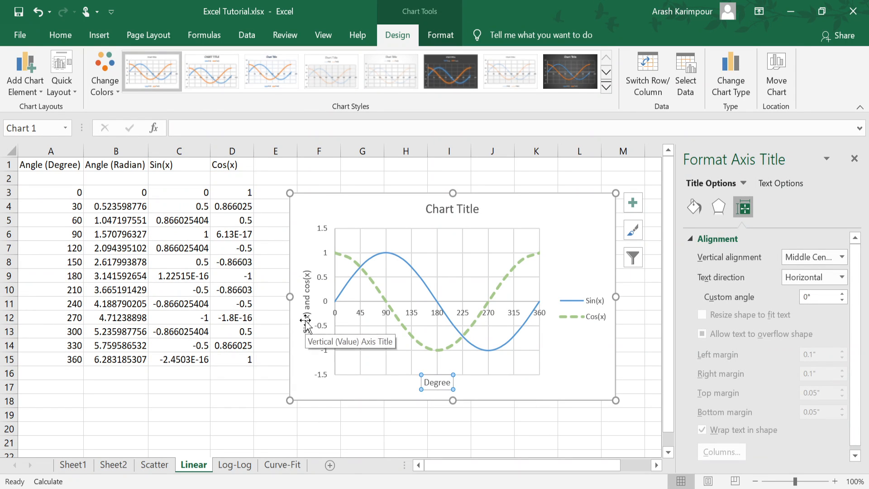
{"action": "left_click", "coordinate": [307, 289]}
{"action": "left_click", "coordinate": [452, 210]}
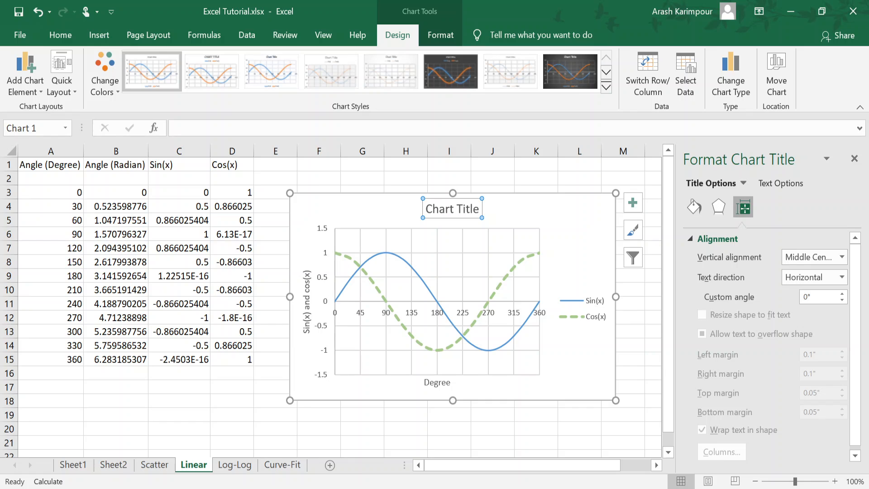
{"action": "left_click", "coordinate": [25, 72]}
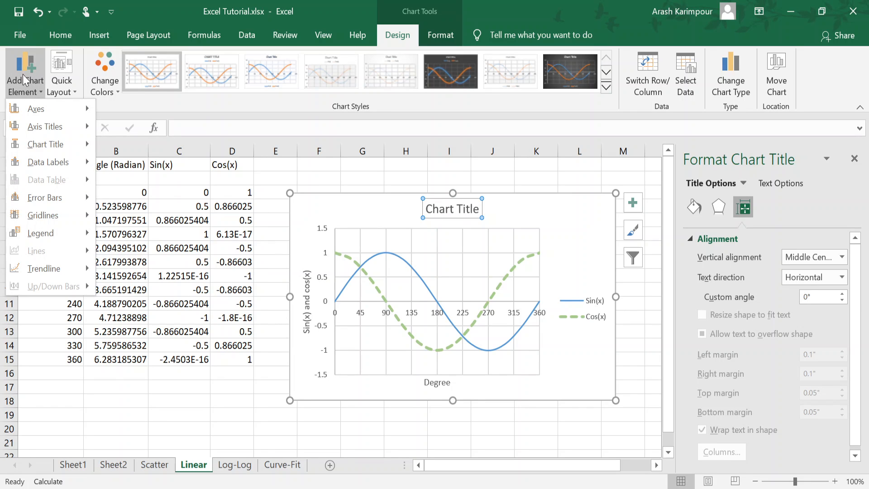
{"action": "mouse_move", "coordinate": [42, 131]}
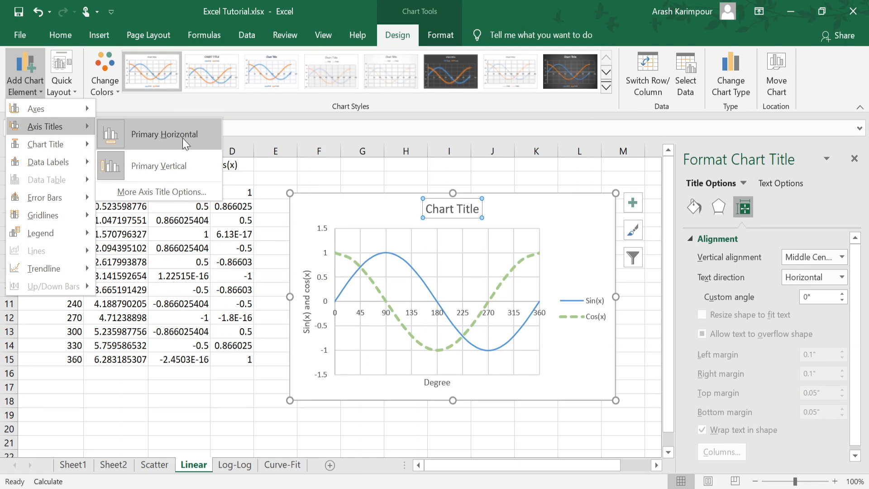
{"action": "mouse_move", "coordinate": [33, 107]}
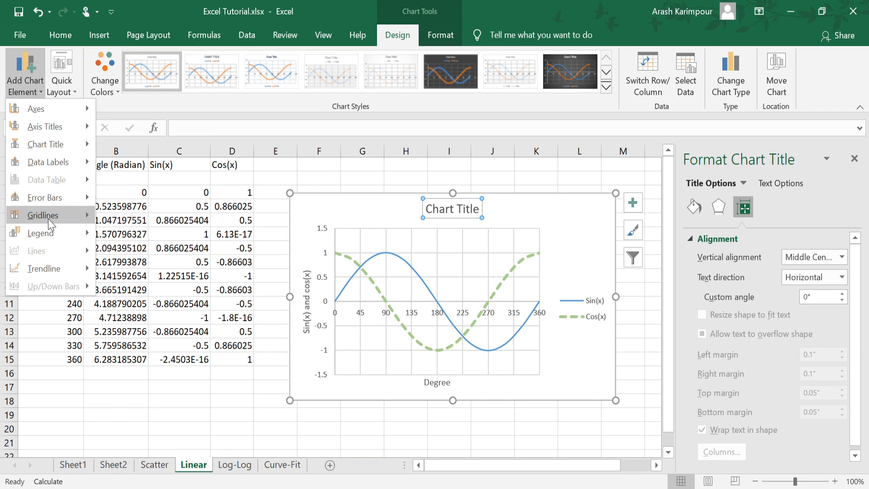
{"action": "mouse_move", "coordinate": [52, 221]}
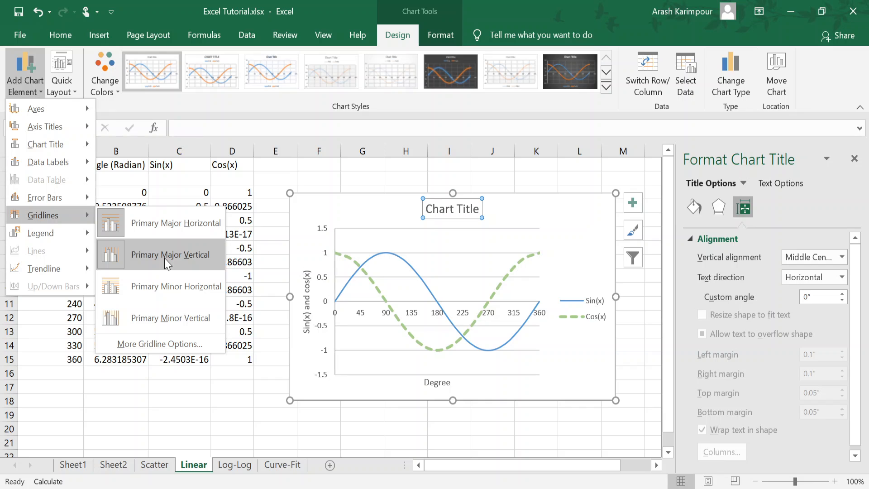
{"action": "mouse_move", "coordinate": [74, 230]}
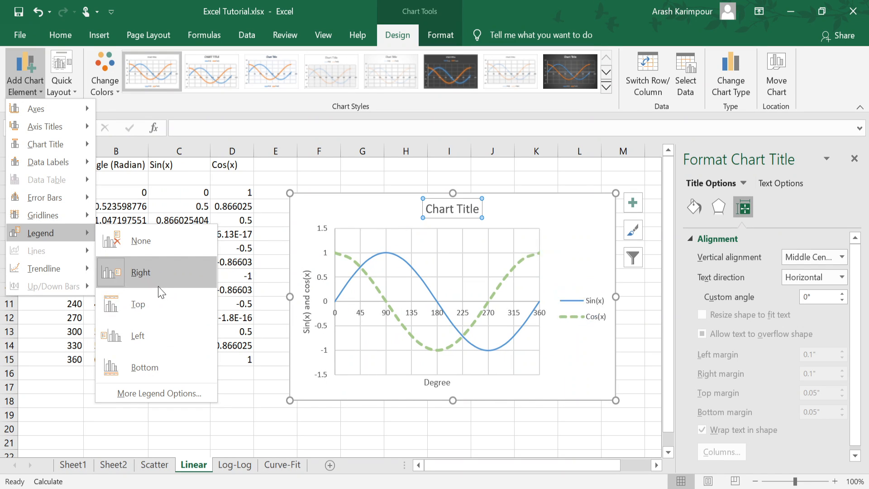
{"action": "left_click", "coordinate": [574, 363]}
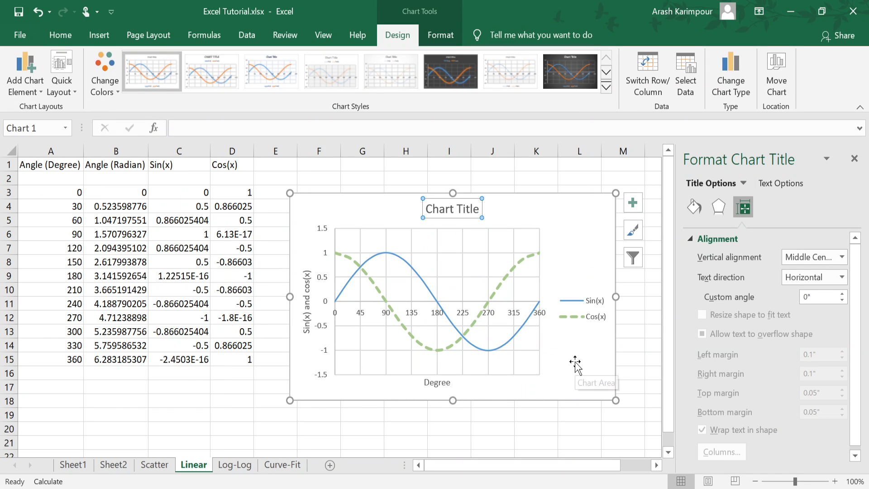
Step: Examine the fill, border, effects and alignment formatting options of the horizontal and vertical axis titles
{"action": "left_click", "coordinate": [432, 382]}
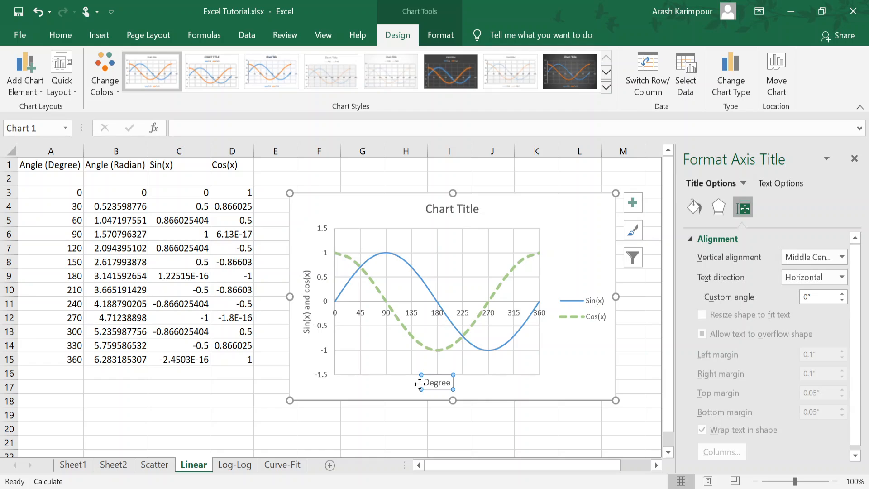
{"action": "left_click", "coordinate": [694, 208]}
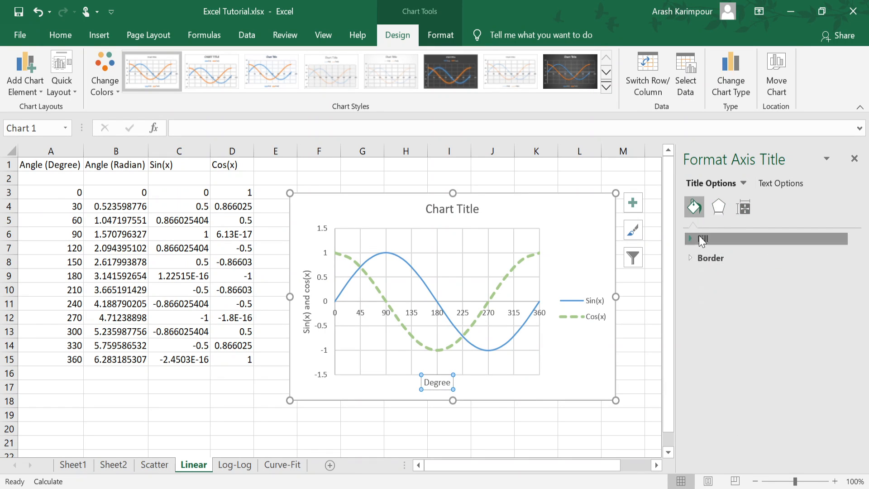
{"action": "left_click", "coordinate": [701, 237]}
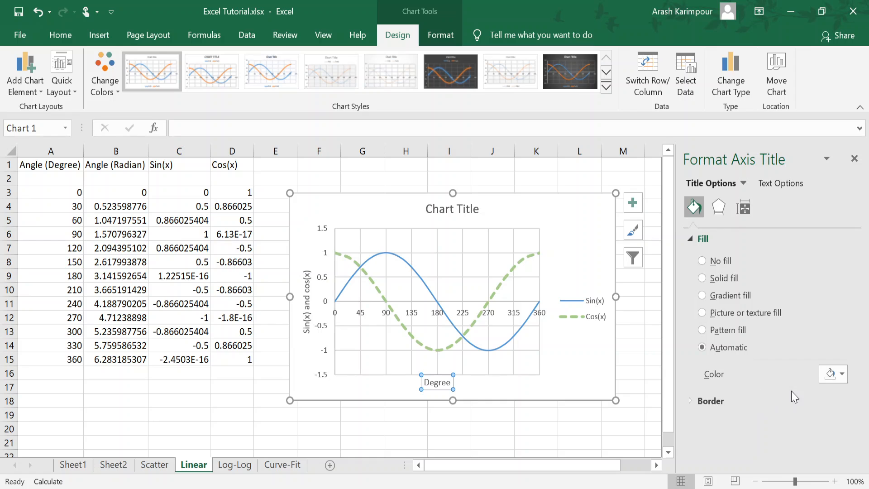
{"action": "double_click", "coordinate": [437, 386]}
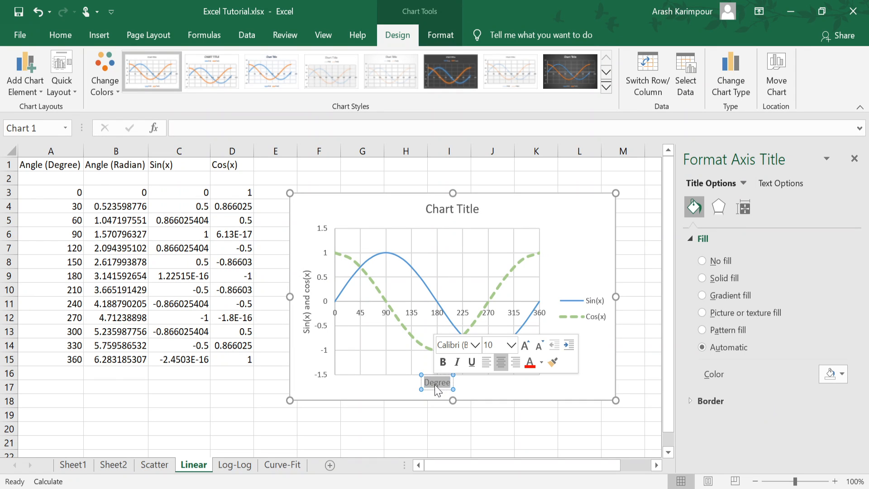
{"action": "left_click", "coordinate": [724, 208]}
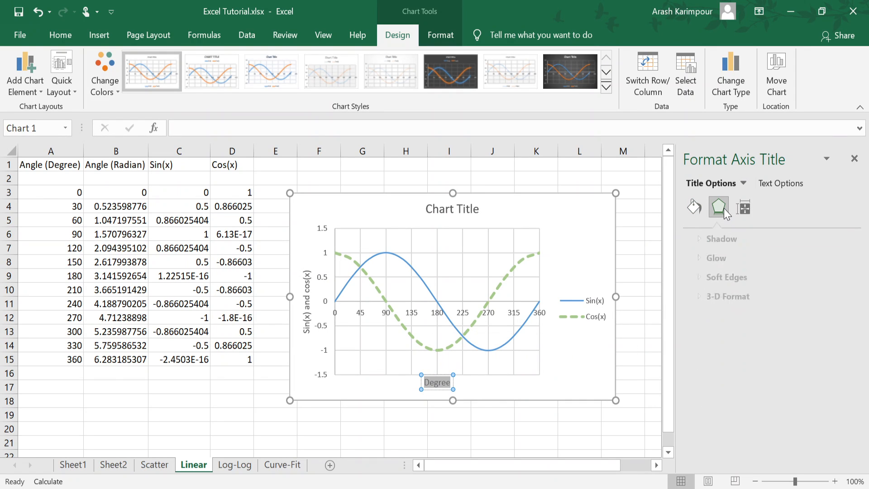
{"action": "left_click", "coordinate": [747, 210]}
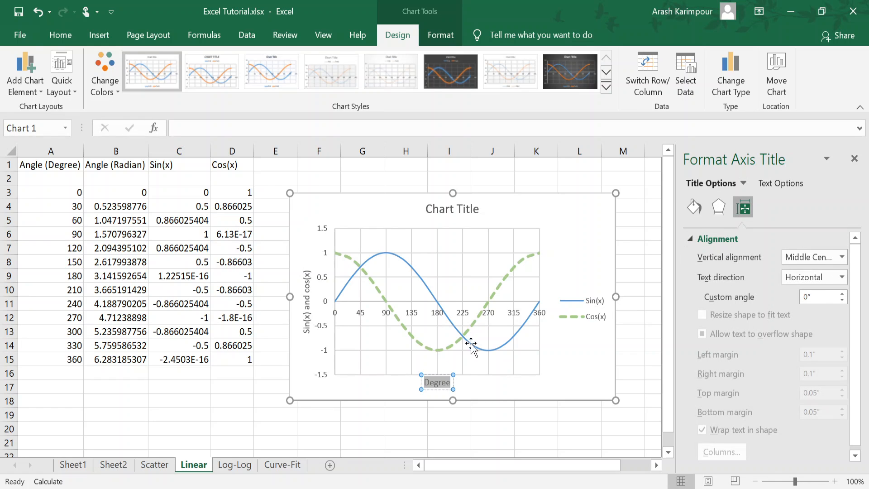
{"action": "left_click", "coordinate": [450, 377]}
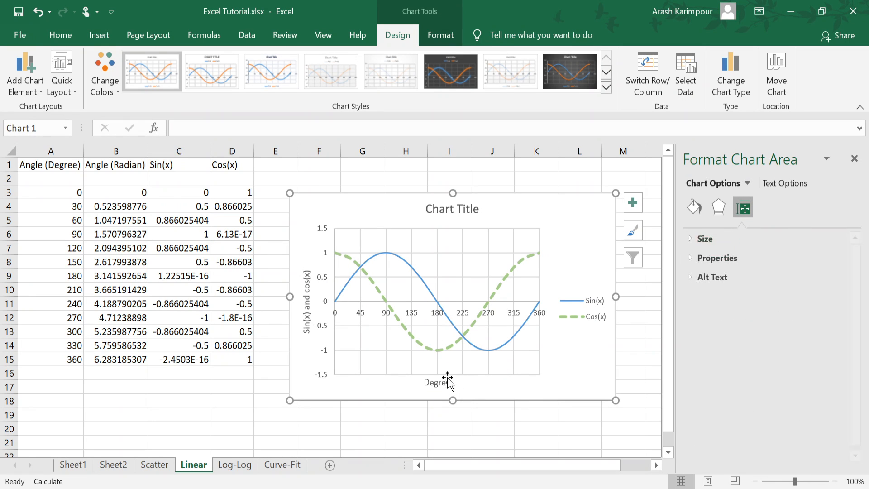
{"action": "left_click", "coordinate": [308, 312]}
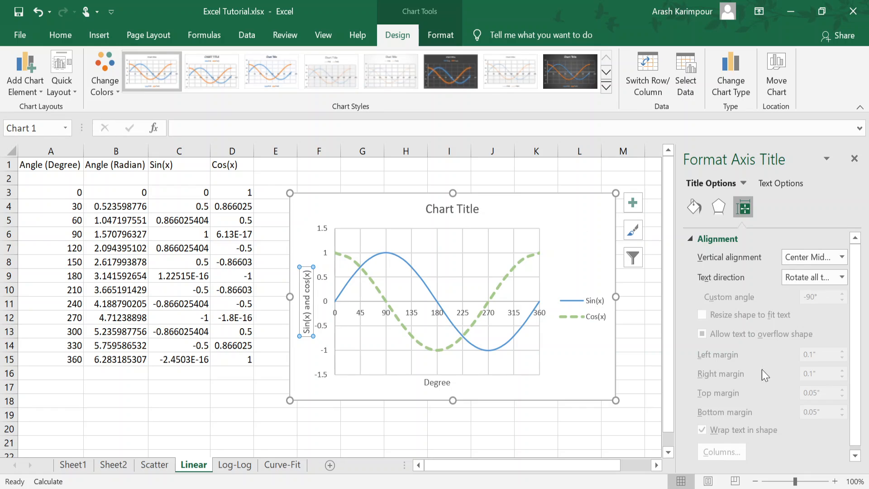
{"action": "left_click", "coordinate": [714, 210]}
{"action": "left_click", "coordinate": [696, 209]}
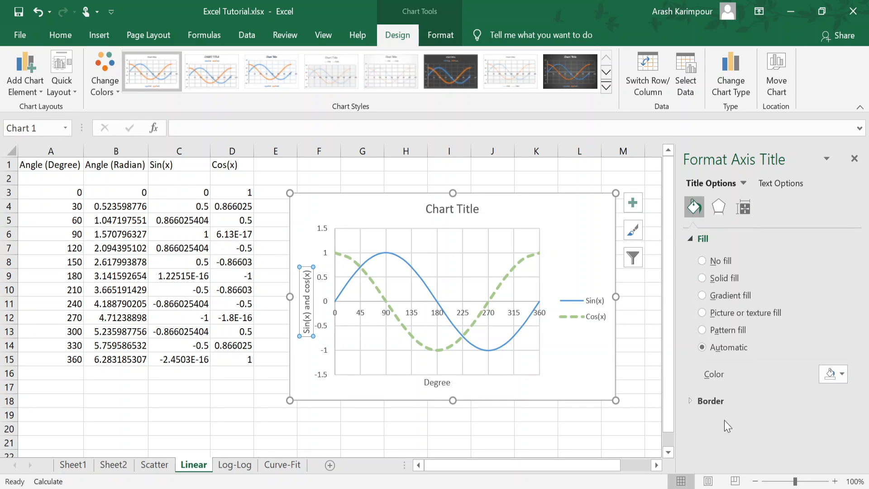
{"action": "left_click", "coordinate": [691, 401]}
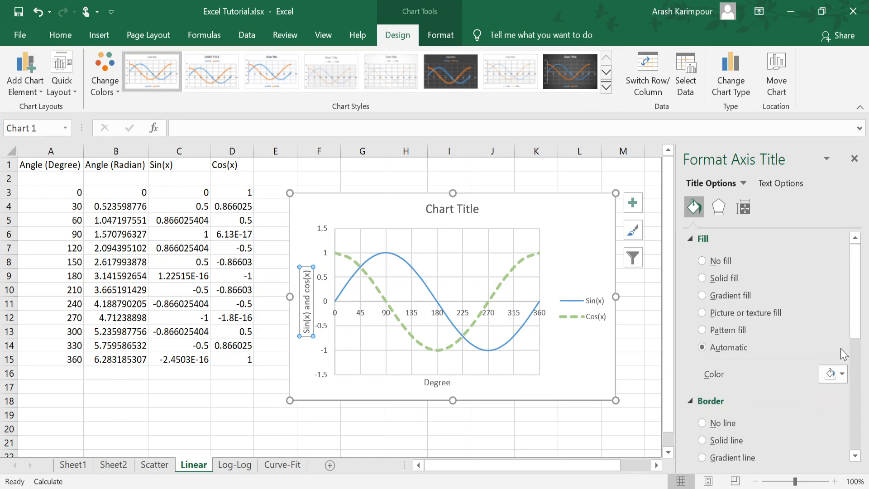
{"action": "left_click_drag", "start_coordinate": [850, 302], "coordinate": [867, 412]}
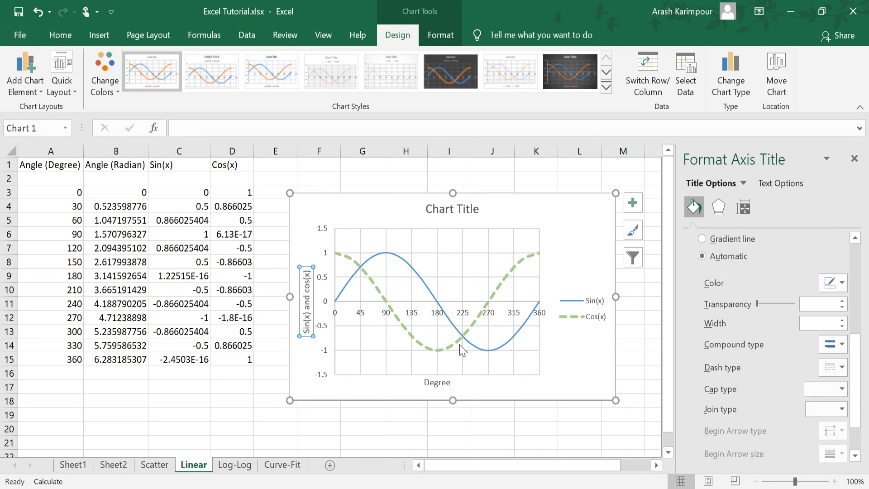
{"action": "left_click", "coordinate": [582, 374]}
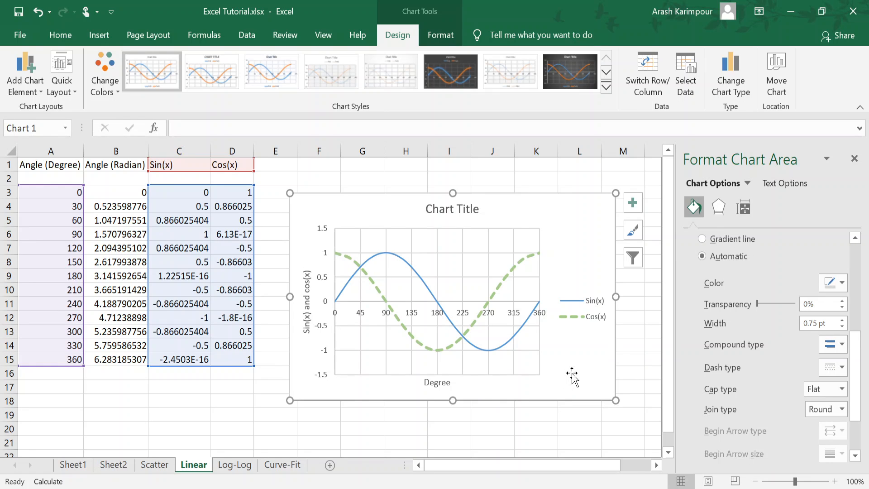
{"action": "left_click", "coordinate": [198, 402]}
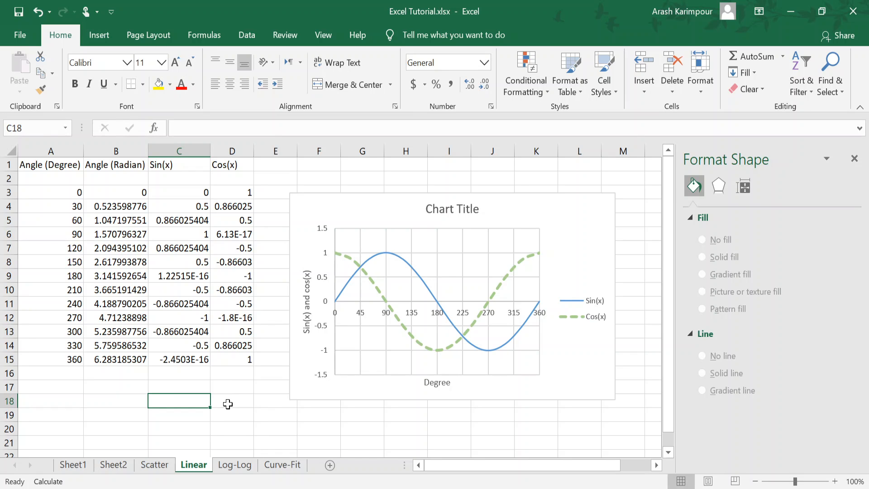
Step: Insert a markers-only scatter chart of the Linear x and y data in A4:B7 on the Curve-Fit sheet
{"action": "left_click", "coordinate": [300, 468]}
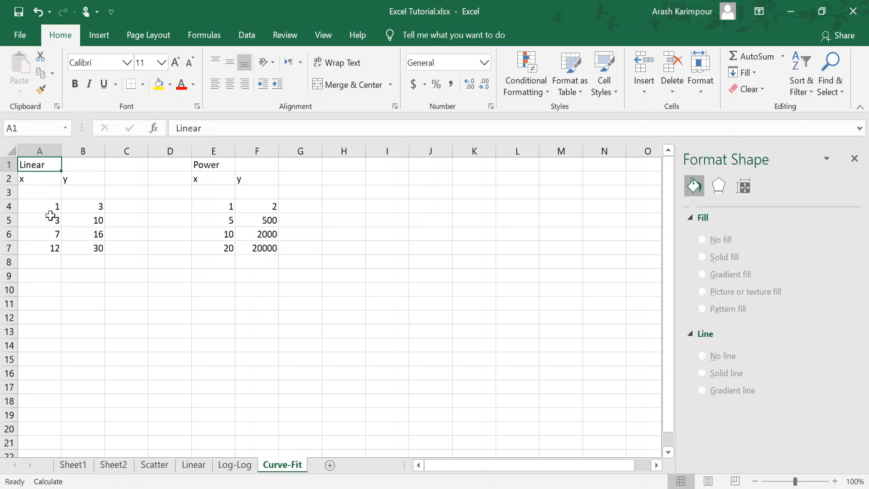
{"action": "left_click_drag", "start_coordinate": [34, 208], "coordinate": [85, 250]}
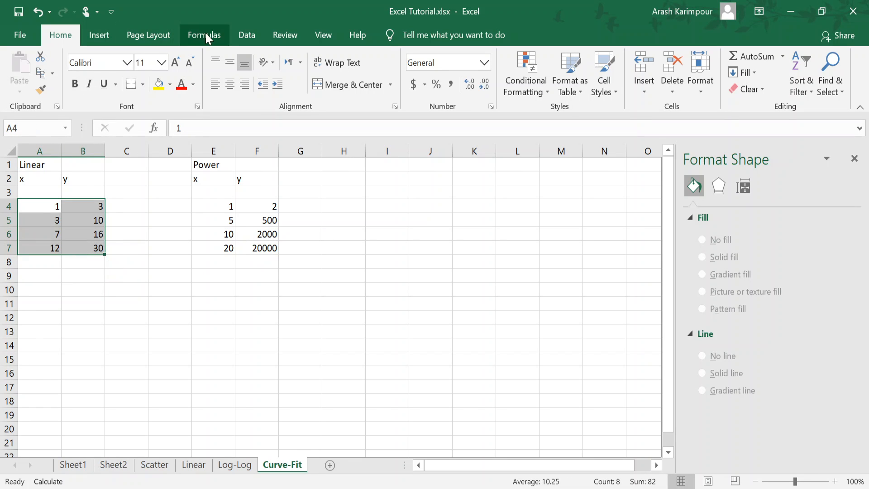
{"action": "left_click", "coordinate": [106, 40]}
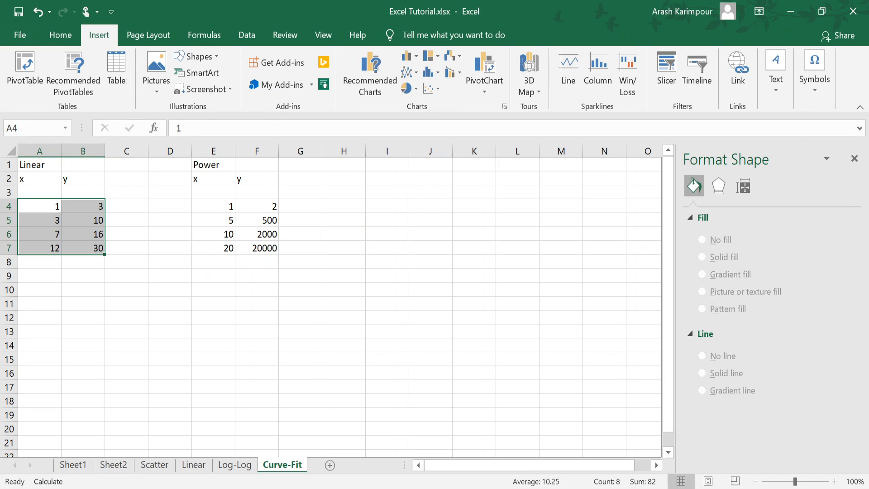
{"action": "left_click", "coordinate": [439, 91]}
{"action": "left_click", "coordinate": [441, 136]}
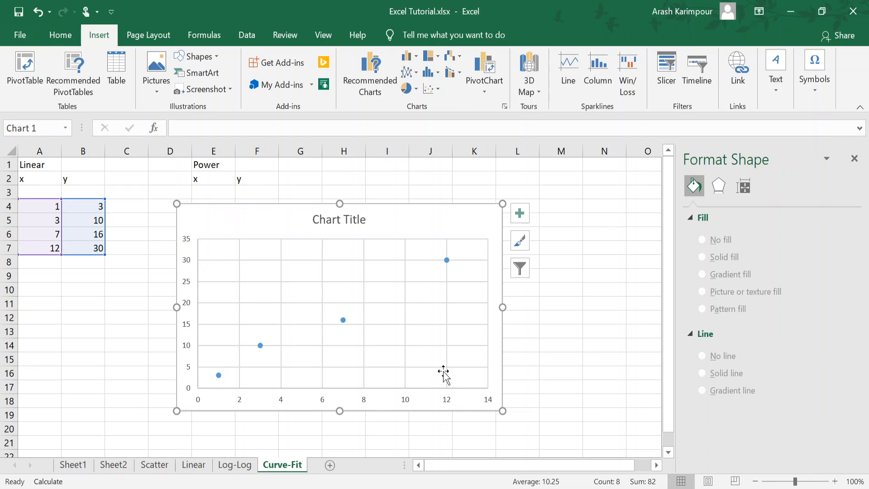
Step: Add a linear trendline to the scatter chart's data series
{"action": "left_click", "coordinate": [343, 321]}
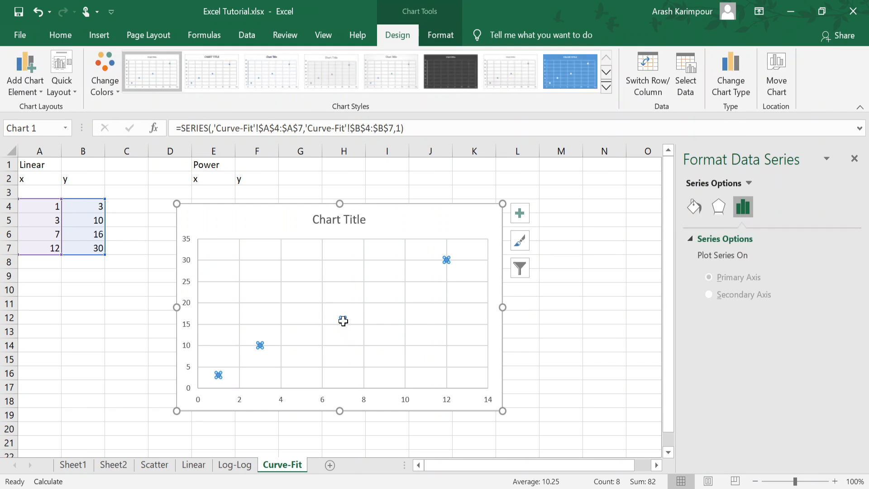
{"action": "right_click", "coordinate": [343, 321]}
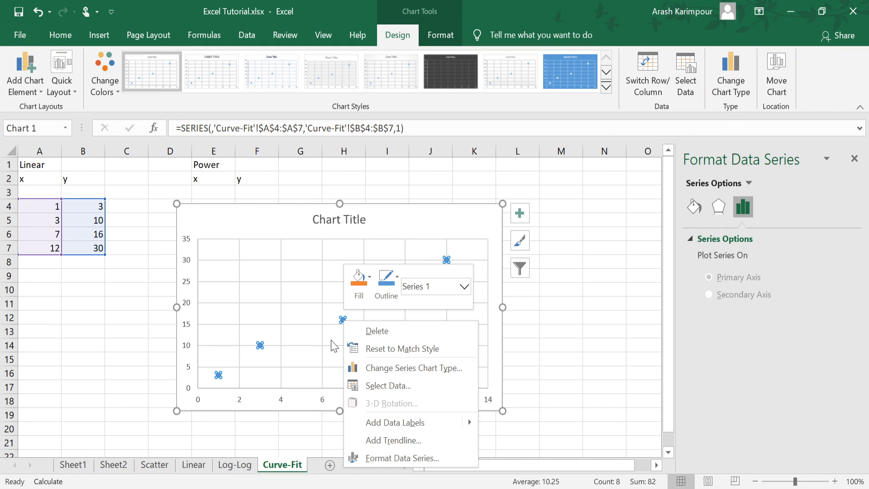
{"action": "key", "text": "Escape"}
{"action": "right_click", "coordinate": [341, 319]}
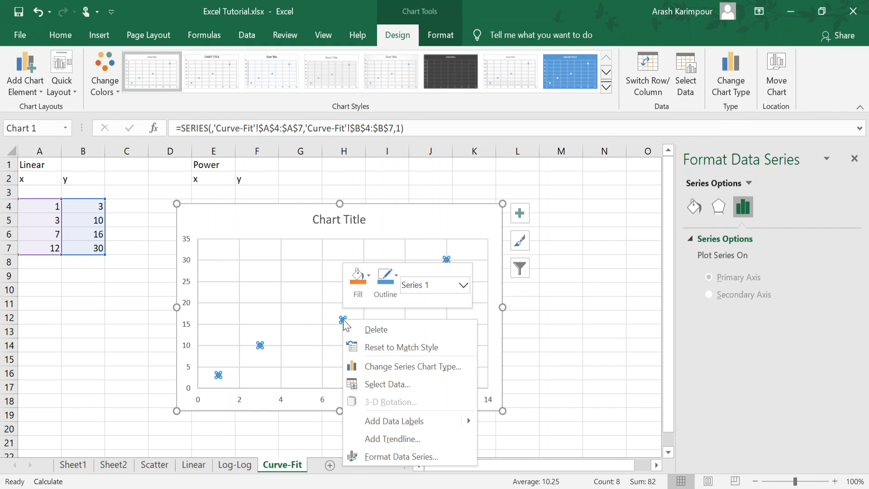
{"action": "left_click", "coordinate": [392, 439]}
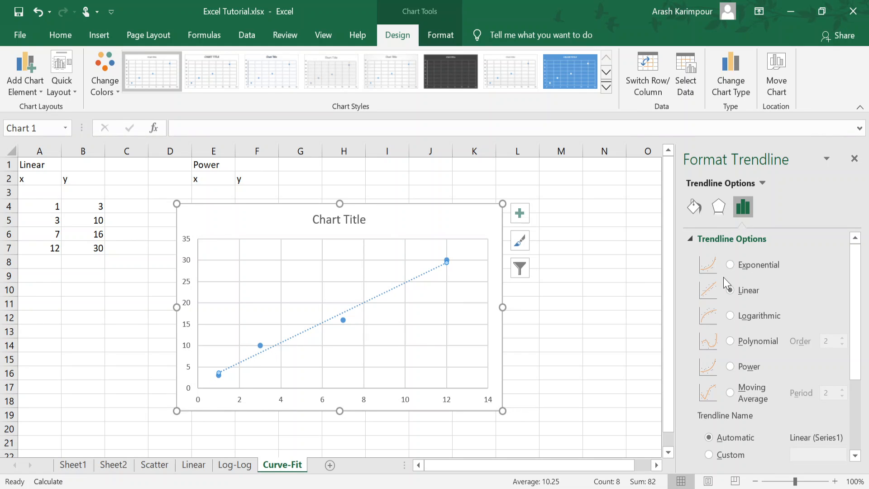
Step: Compare the exponential, logarithmic, second-order polynomial and power trendline types on the Linear data, finishing with the linear type
{"action": "left_click", "coordinate": [730, 264]}
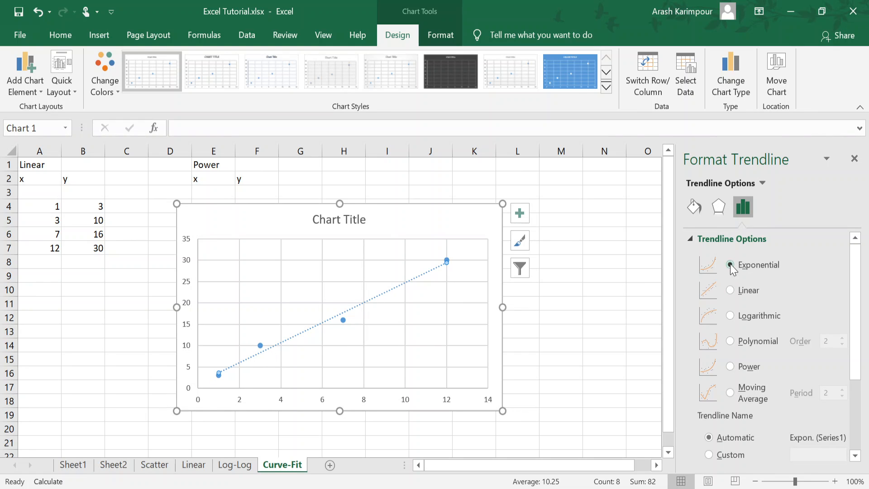
{"action": "left_click", "coordinate": [730, 316]}
{"action": "left_click", "coordinate": [730, 341]}
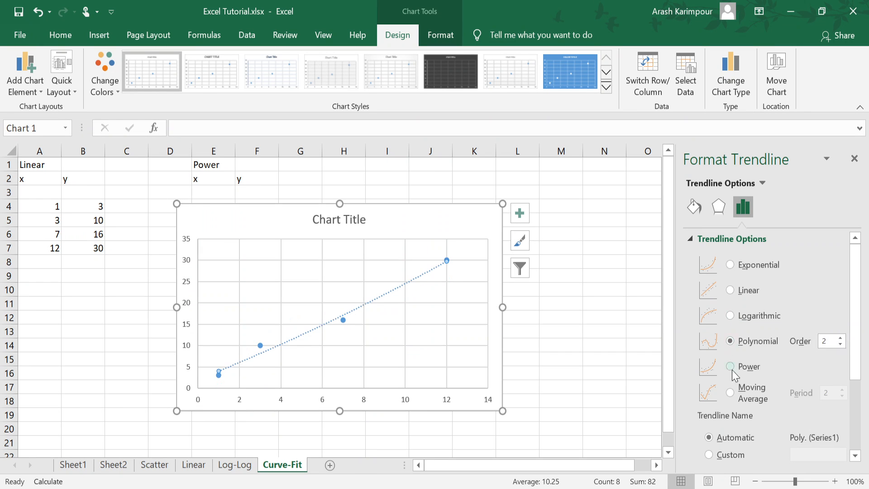
{"action": "left_click", "coordinate": [731, 366]}
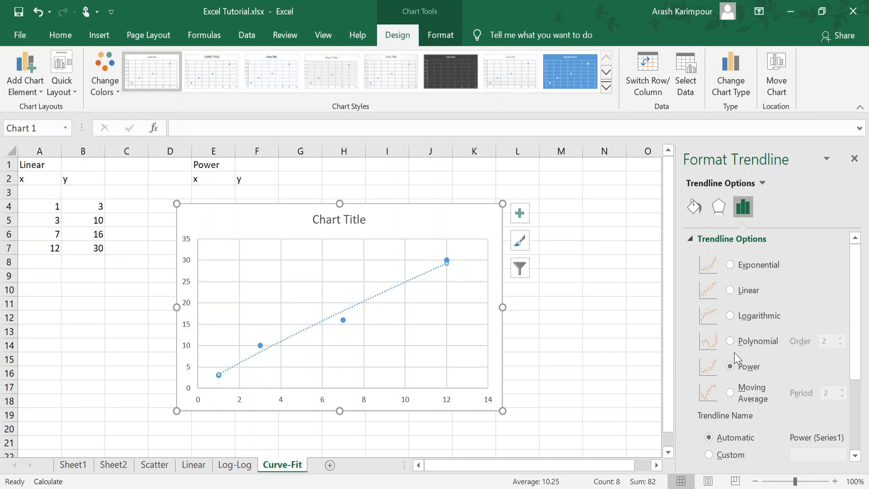
{"action": "left_click", "coordinate": [730, 289]}
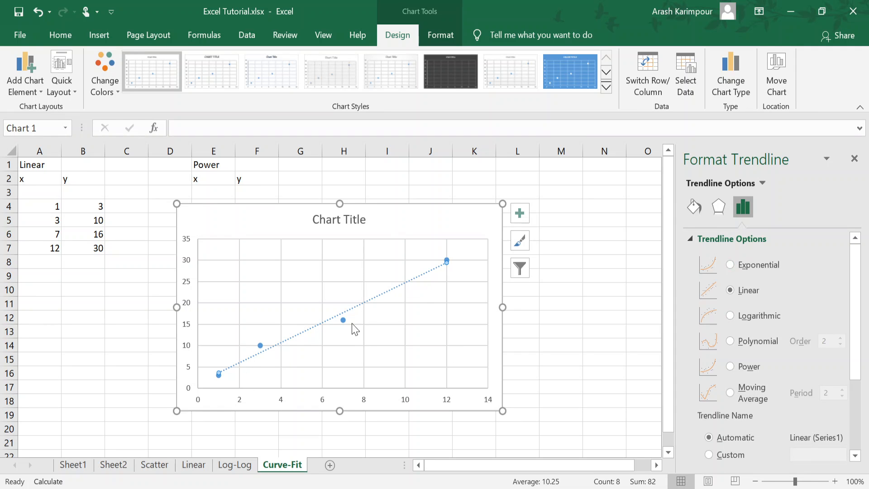
Step: Try fixing the linear trendline's intercept at 0, 2 and 5, and turn the fixed intercept off again
{"action": "left_click_drag", "start_coordinate": [855, 290], "coordinate": [853, 384]}
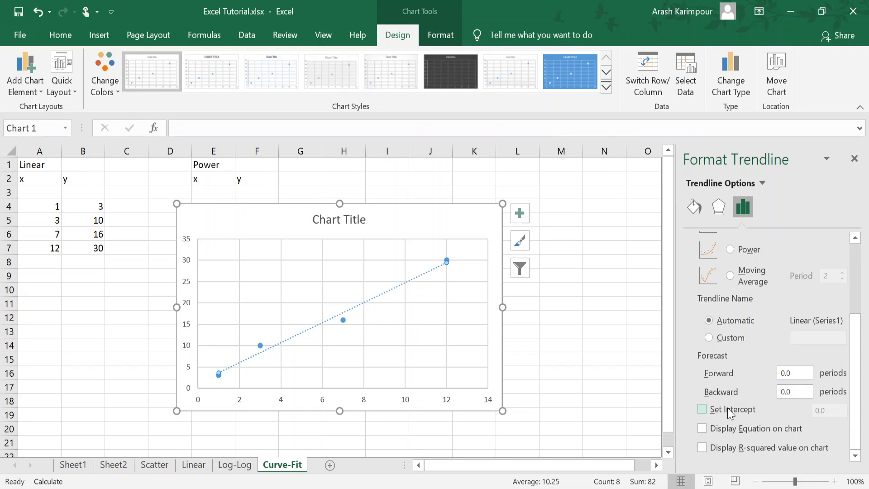
{"action": "left_click", "coordinate": [701, 410]}
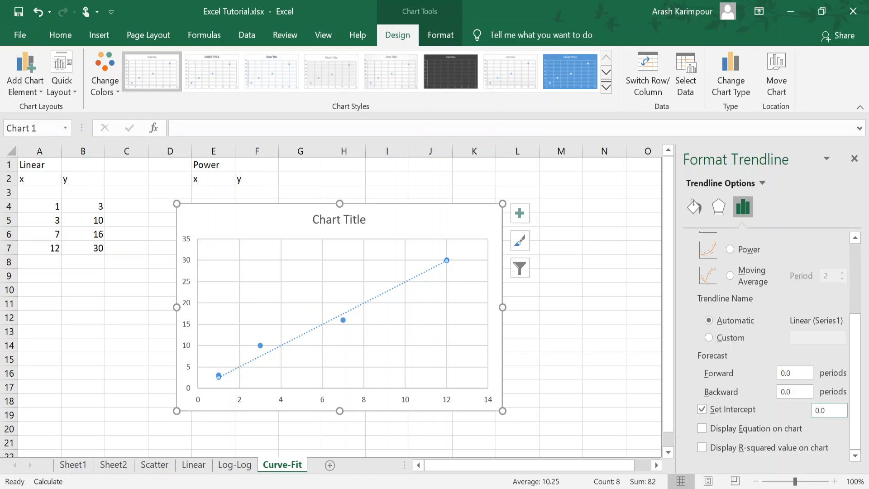
{"action": "left_click", "coordinate": [829, 410]}
{"action": "left_click", "coordinate": [796, 391]}
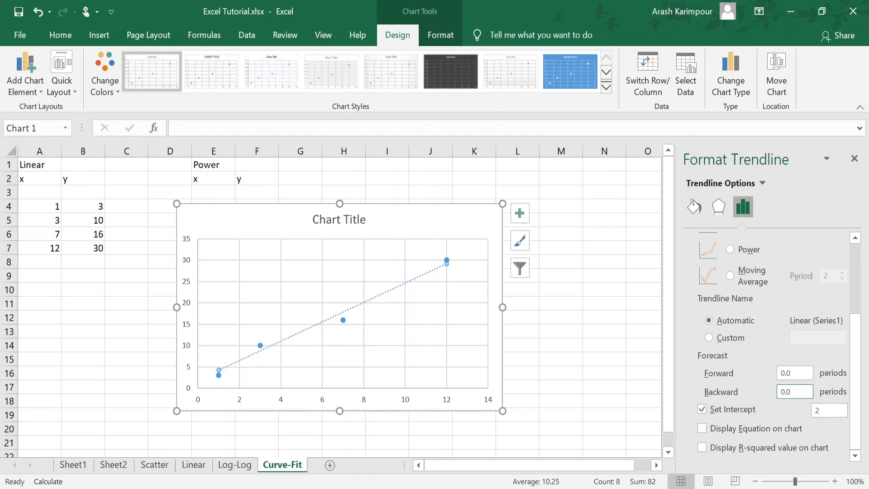
{"action": "left_click", "coordinate": [829, 410]}
{"action": "left_click", "coordinate": [796, 392]}
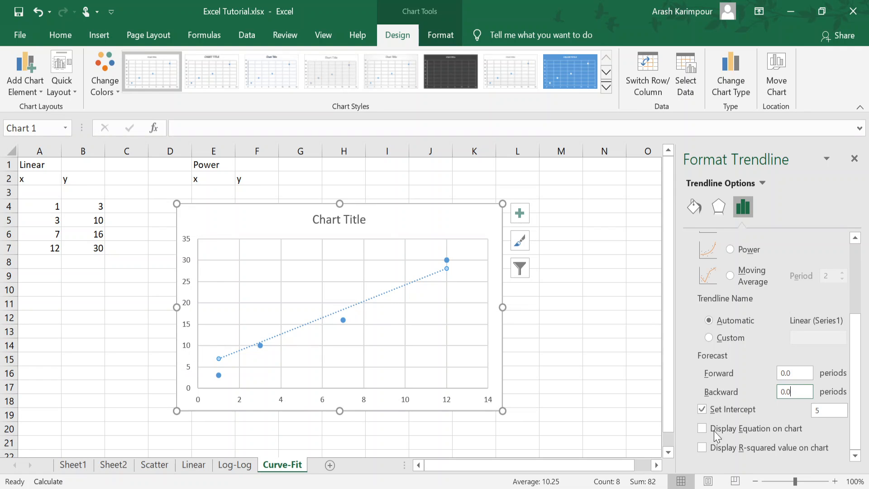
{"action": "left_click", "coordinate": [829, 411]}
{"action": "left_click", "coordinate": [699, 409]}
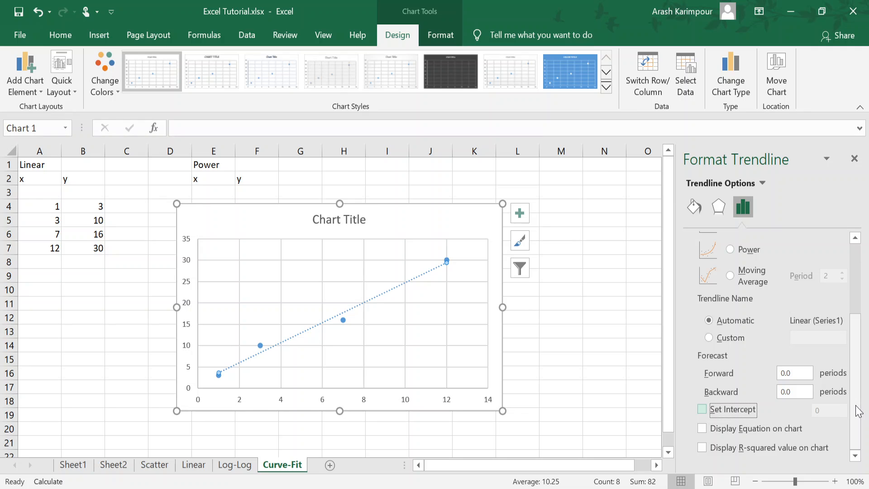
Step: Display the trendline's equation on the chart and move the equation label above the plot area, beside the chart title
{"action": "scroll", "coordinate": [859, 412], "scroll_direction": "up", "scroll_amount": 1}
{"action": "scroll", "coordinate": [859, 412], "scroll_direction": "down", "scroll_amount": 1}
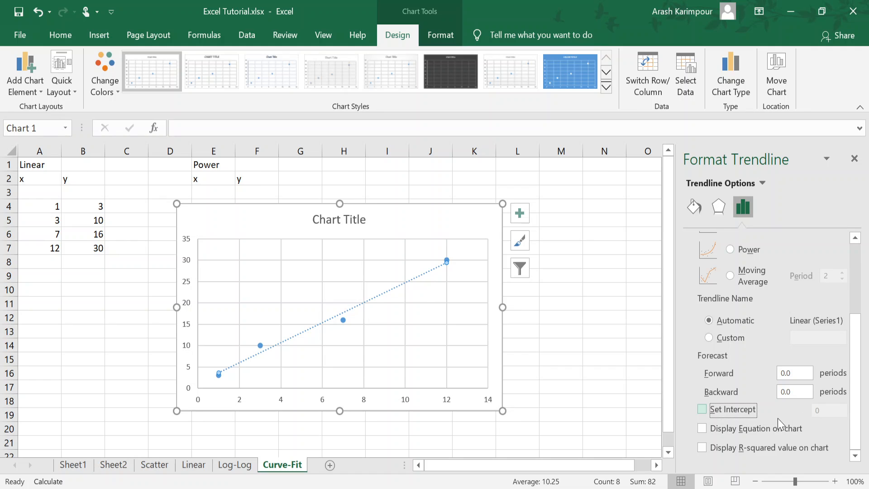
{"action": "left_click", "coordinate": [704, 432]}
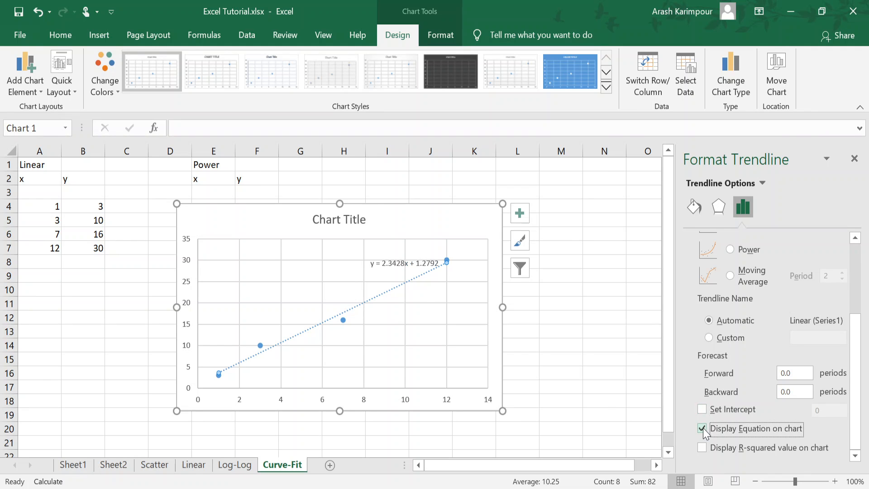
{"action": "left_click", "coordinate": [371, 271]}
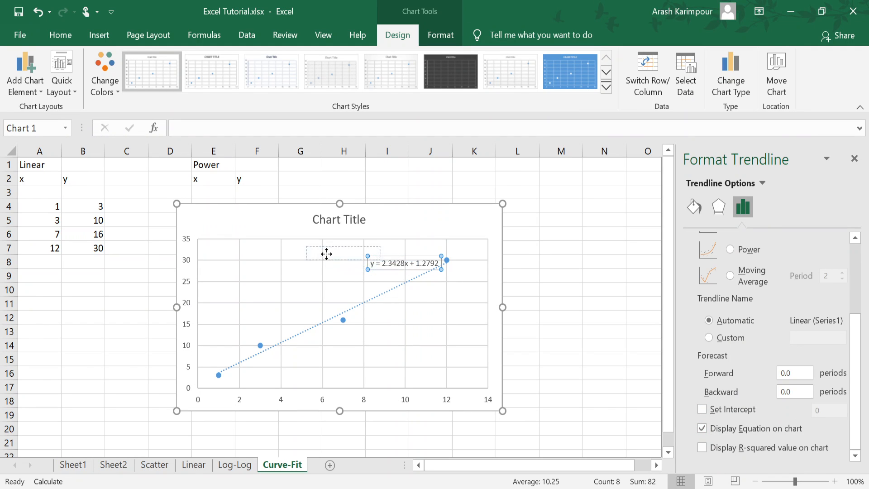
{"action": "left_click_drag", "start_coordinate": [418, 224], "coordinate": [419, 224]}
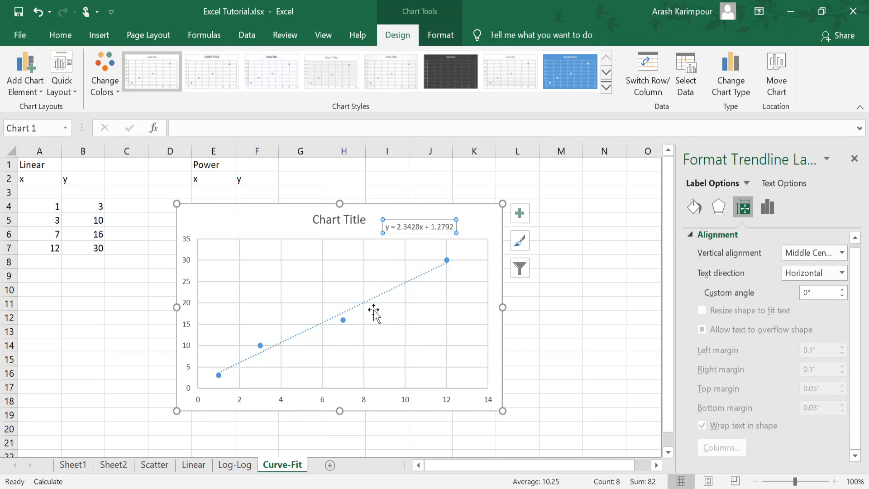
Step: Try forcing the linear trendline through a zero intercept to compare its equation, and remove the fixed intercept
{"action": "left_click", "coordinate": [383, 294]}
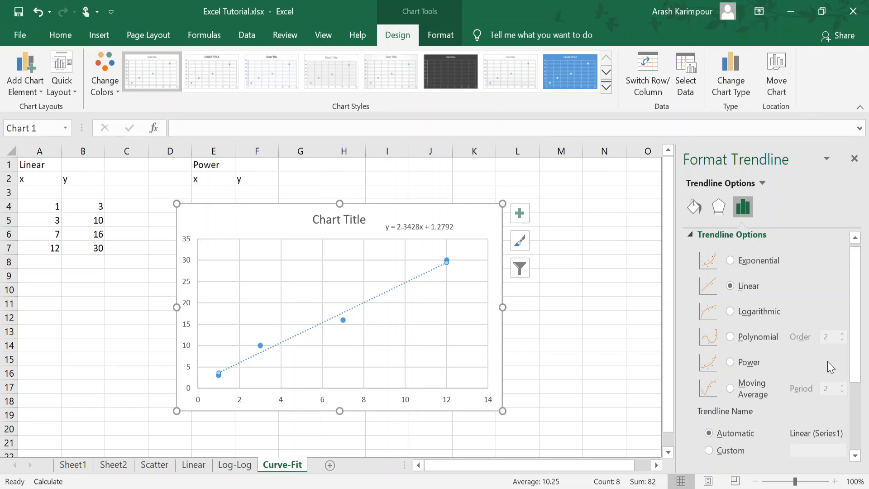
{"action": "scroll", "coordinate": [831, 366], "scroll_direction": "down", "scroll_amount": 3}
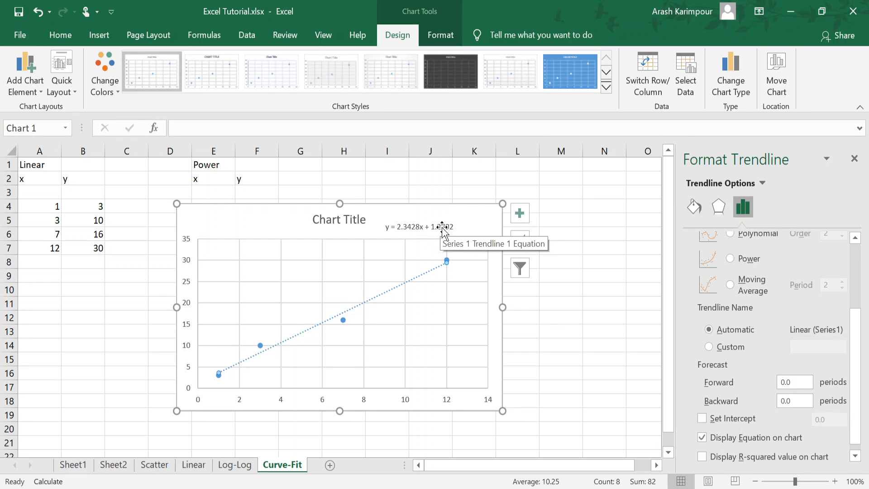
{"action": "left_click", "coordinate": [702, 418]}
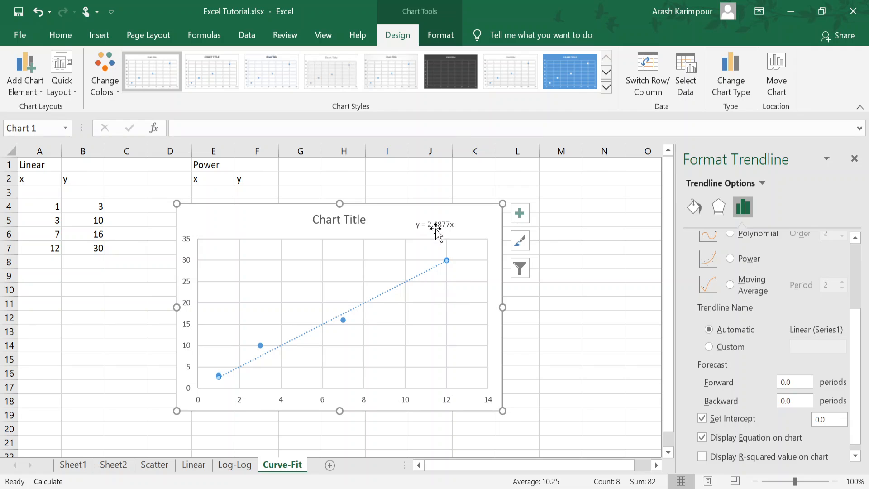
{"action": "left_click", "coordinate": [702, 419]}
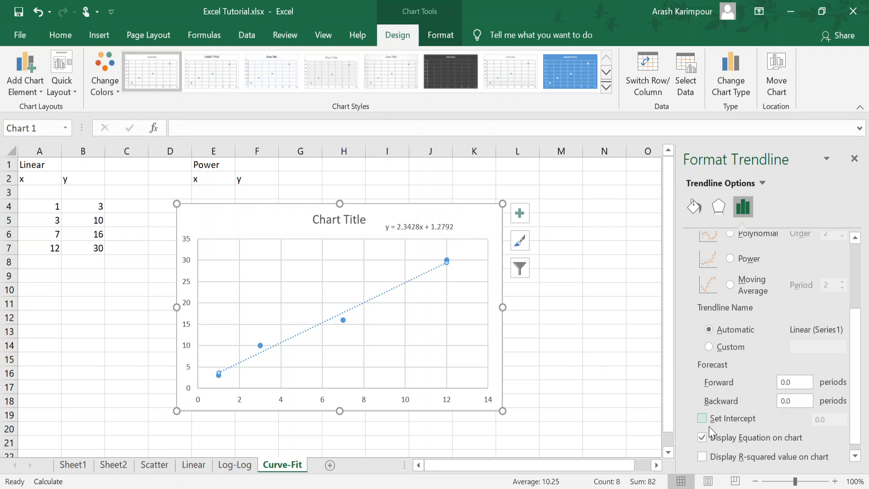
Step: Display the R-squared value on the chart and compare it for the exponential, logarithmic and linear trendlines
{"action": "left_click", "coordinate": [702, 456]}
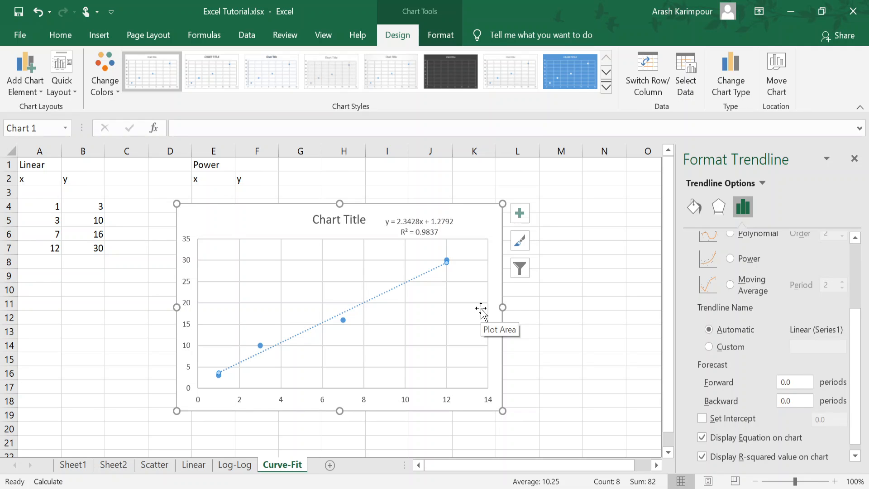
{"action": "left_click_drag", "start_coordinate": [855, 359], "coordinate": [859, 270]}
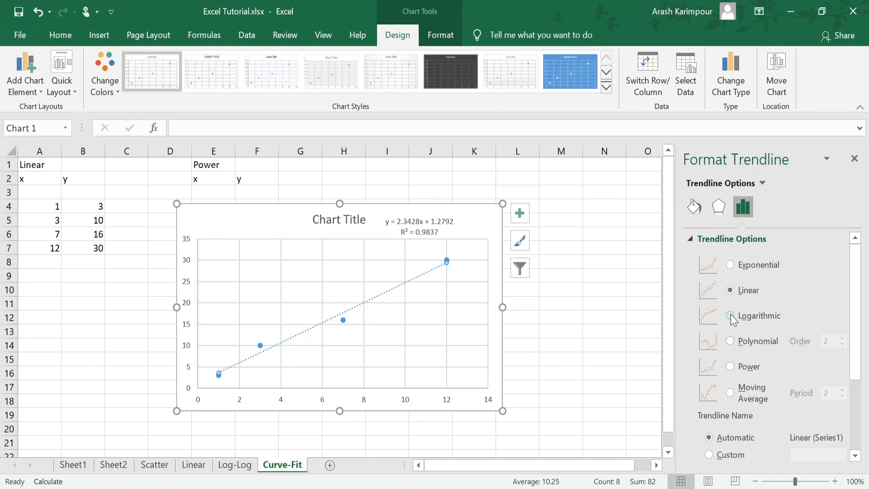
{"action": "left_click", "coordinate": [733, 267]}
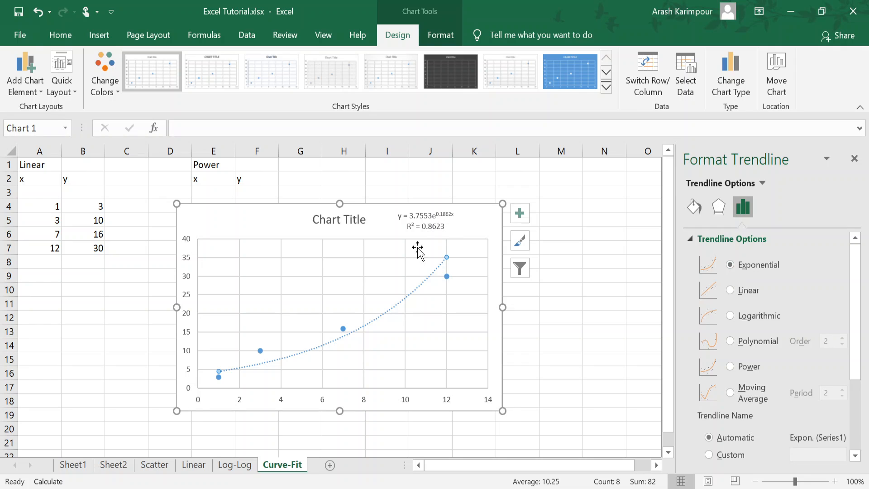
{"action": "left_click", "coordinate": [733, 315]}
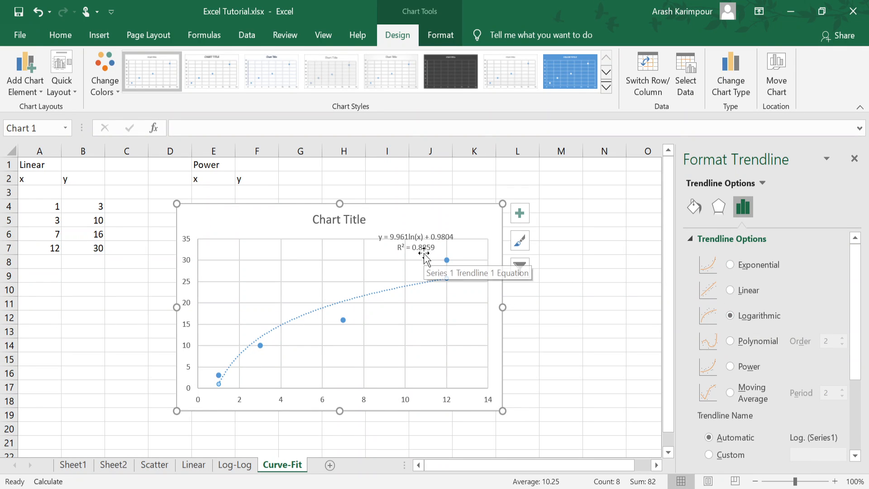
{"action": "left_click", "coordinate": [730, 290]}
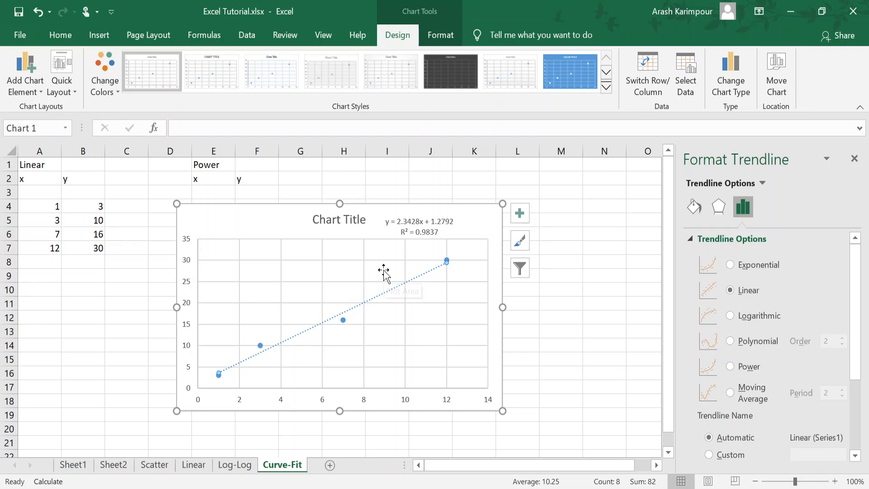
Step: Delete the Linear data's chart and insert a markers-only scatter chart of the Power x and y data in E4:F7
{"action": "left_click", "coordinate": [471, 226]}
{"action": "key", "text": "Delete"}
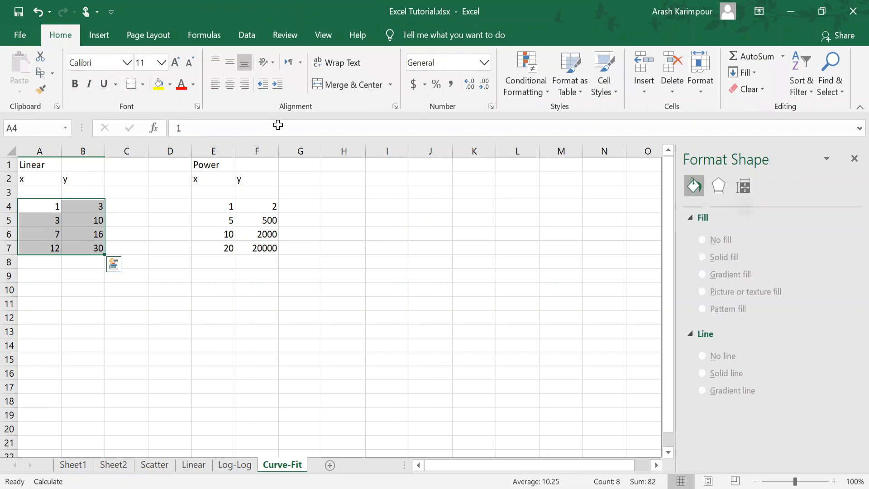
{"action": "left_click_drag", "start_coordinate": [209, 206], "coordinate": [254, 252]}
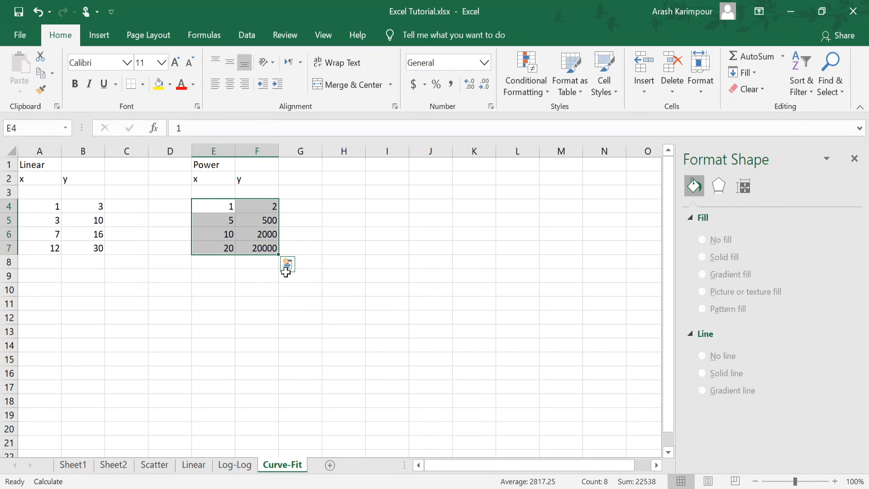
{"action": "left_click", "coordinate": [106, 36]}
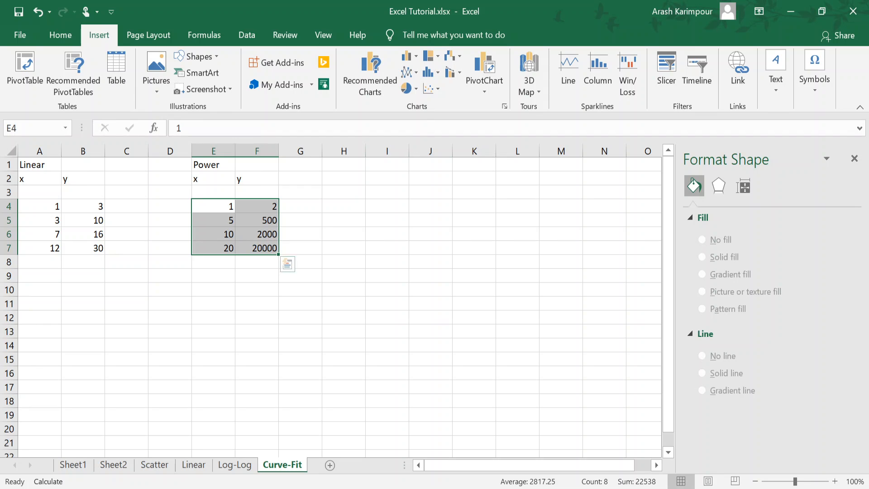
{"action": "left_click", "coordinate": [439, 89]}
{"action": "left_click", "coordinate": [442, 137]}
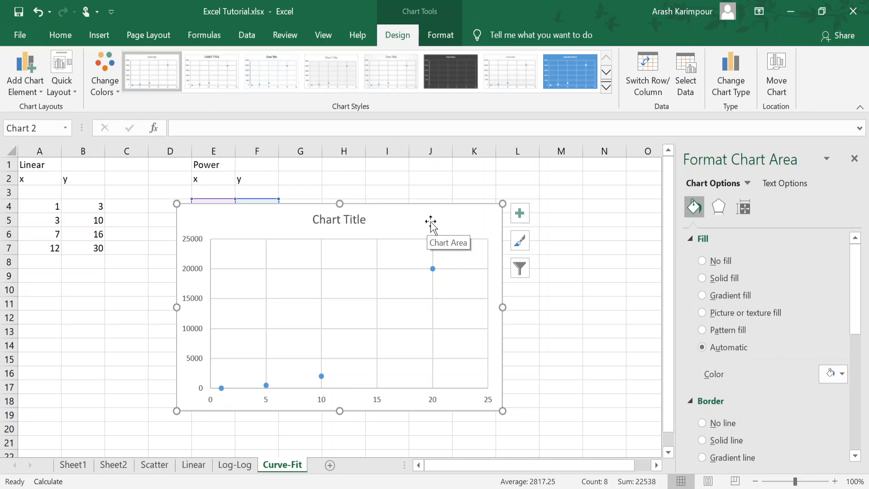
Step: Add a linear trendline to the Power data series in the new scatter chart
{"action": "left_click", "coordinate": [433, 268]}
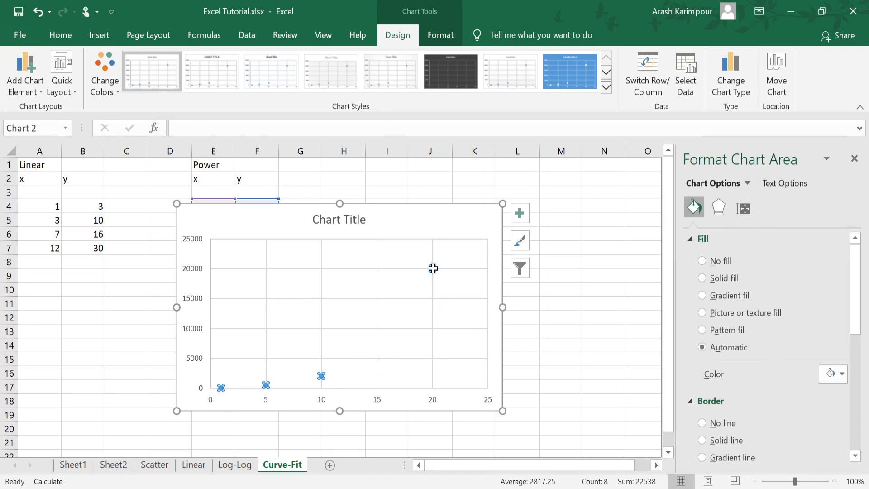
{"action": "right_click", "coordinate": [433, 267]}
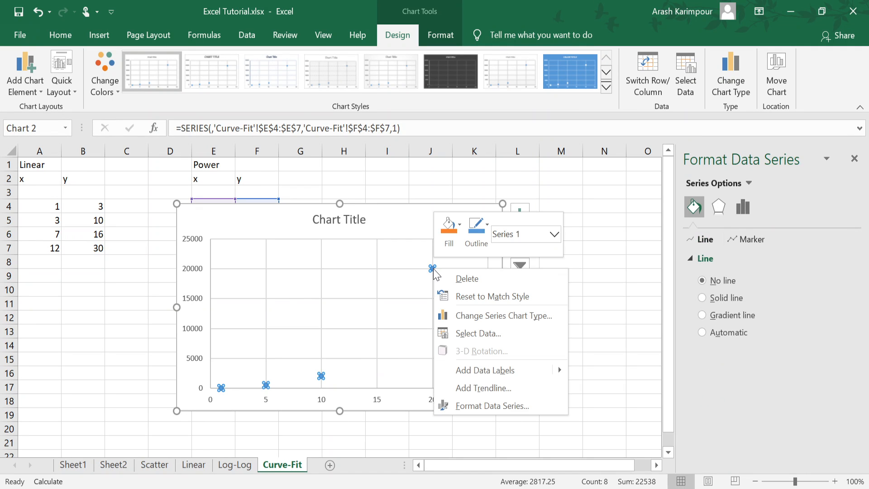
{"action": "left_click", "coordinate": [479, 389]}
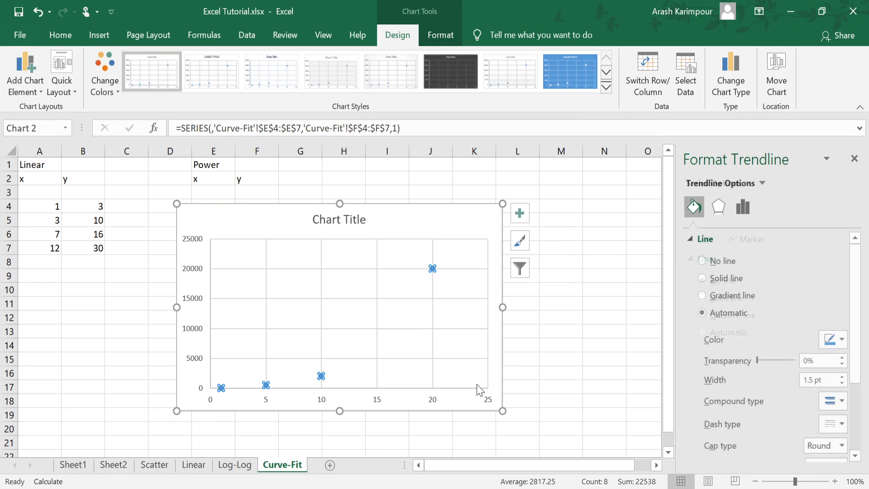
{"action": "left_click", "coordinate": [23, 75]}
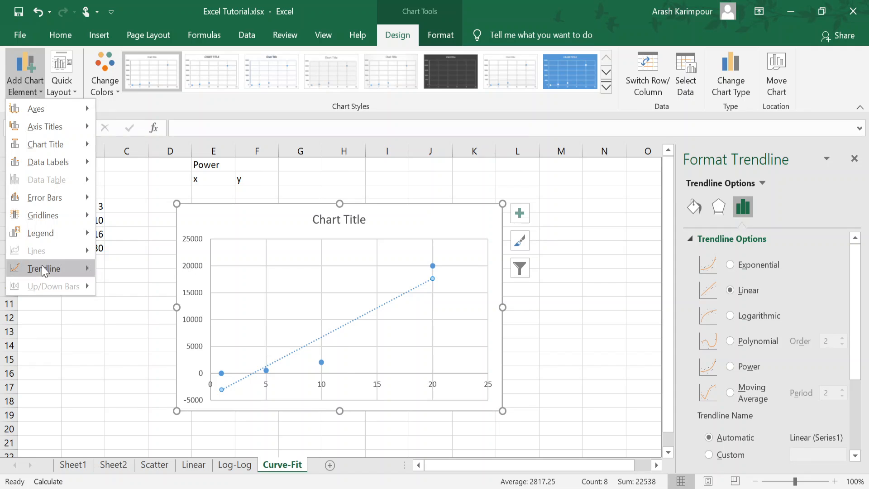
{"action": "mouse_move", "coordinate": [42, 266]}
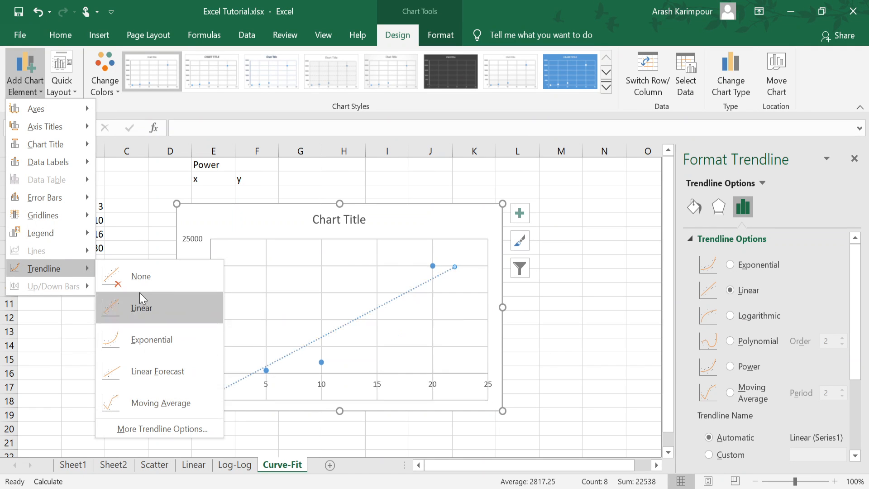
{"action": "left_click", "coordinate": [455, 225]}
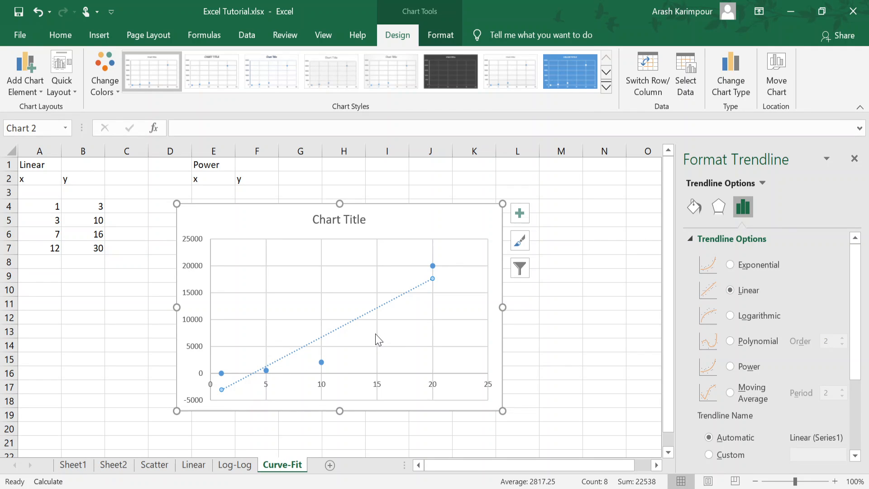
Step: Display the trendline's equation and R-squared value on the Power data chart, and change the trendline type to Power
{"action": "scroll", "coordinate": [860, 329], "scroll_direction": "down", "scroll_amount": 3}
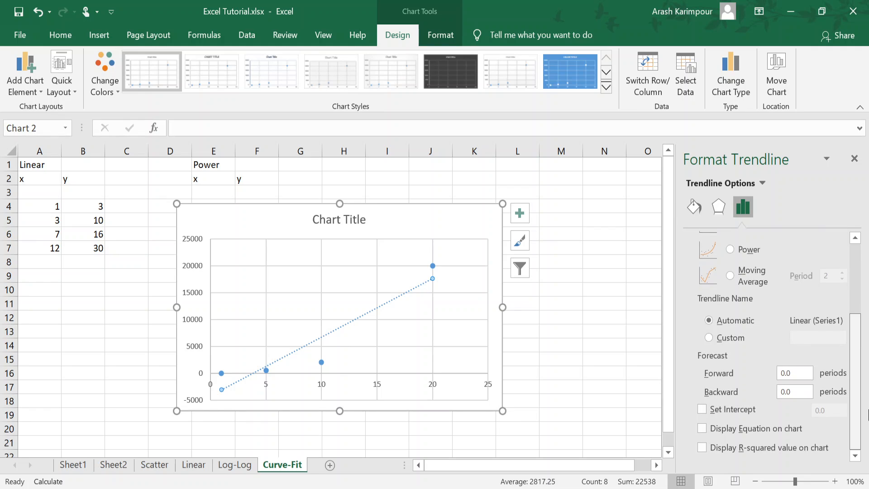
{"action": "left_click", "coordinate": [702, 429]}
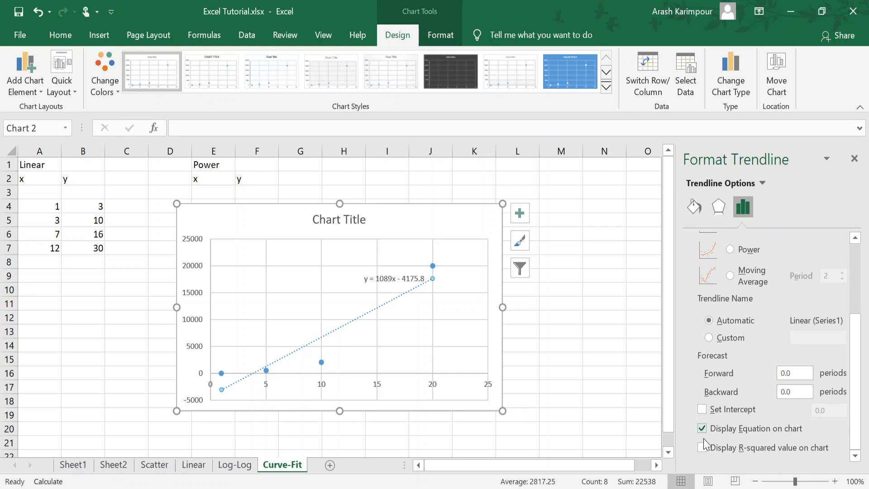
{"action": "left_click", "coordinate": [702, 447]}
{"action": "left_click_drag", "start_coordinate": [854, 381], "coordinate": [854, 310]}
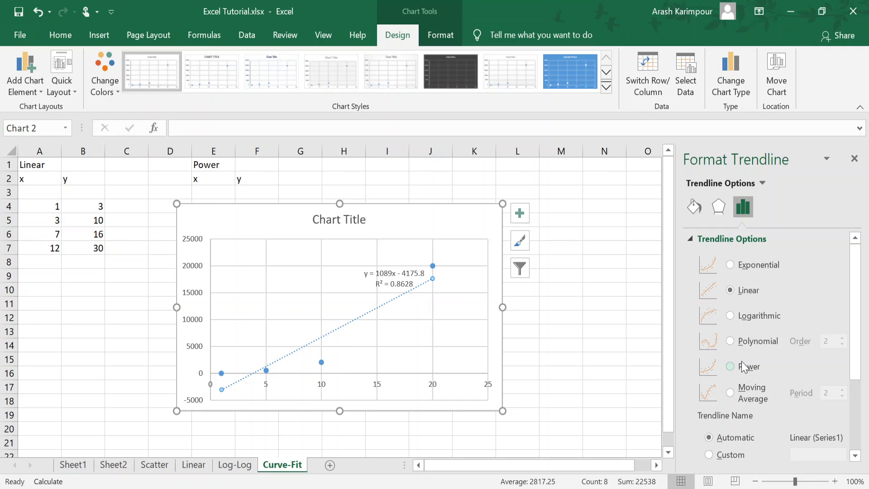
{"action": "left_click", "coordinate": [730, 367]}
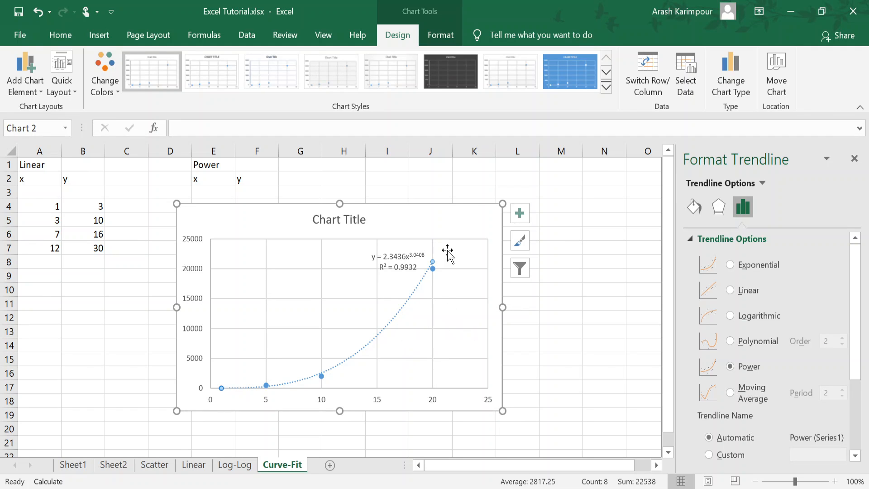
Step: Change the line color of the power trendline on the Power data chart to orange
{"action": "left_click", "coordinate": [454, 224]}
{"action": "left_click", "coordinate": [410, 307]}
{"action": "left_click", "coordinate": [694, 206]}
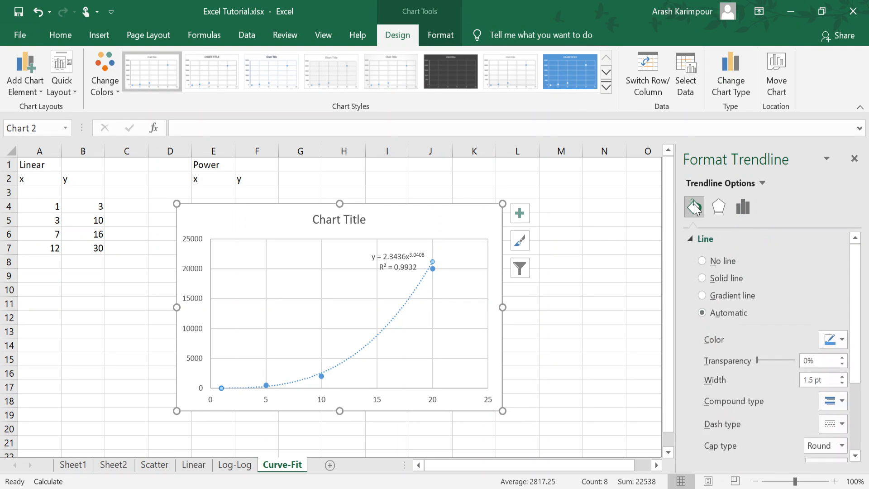
{"action": "left_click", "coordinate": [841, 339]}
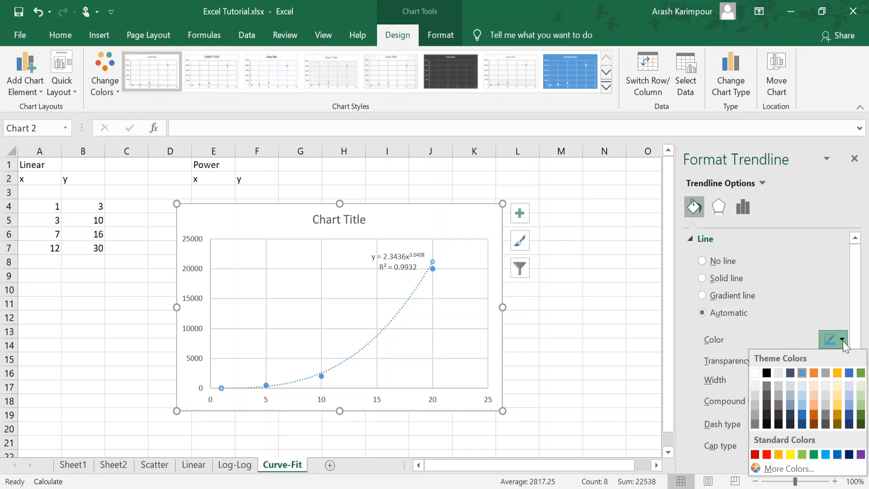
{"action": "left_click", "coordinate": [814, 374]}
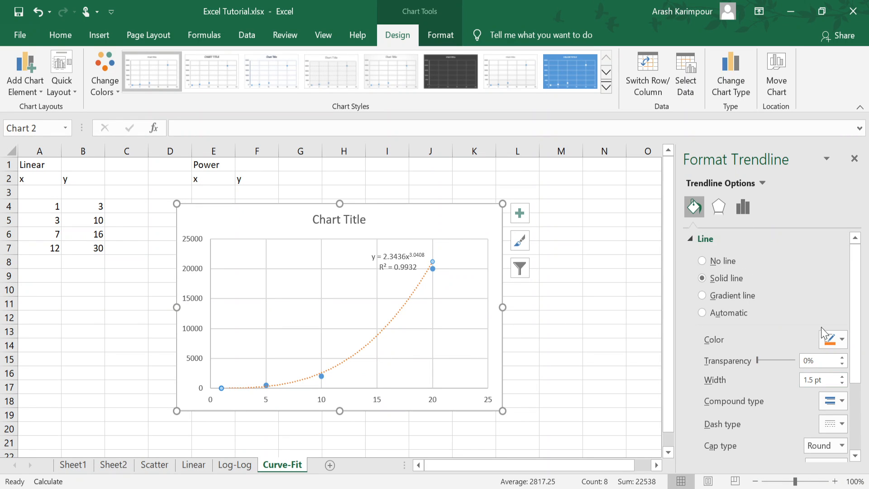
Step: Set the power trendline's dash type to a solid line, then select the chart area
{"action": "left_click", "coordinate": [829, 400]}
{"action": "left_click", "coordinate": [829, 400]}
{"action": "left_click", "coordinate": [831, 422]}
{"action": "left_click", "coordinate": [828, 328]}
{"action": "left_click", "coordinate": [314, 268]}
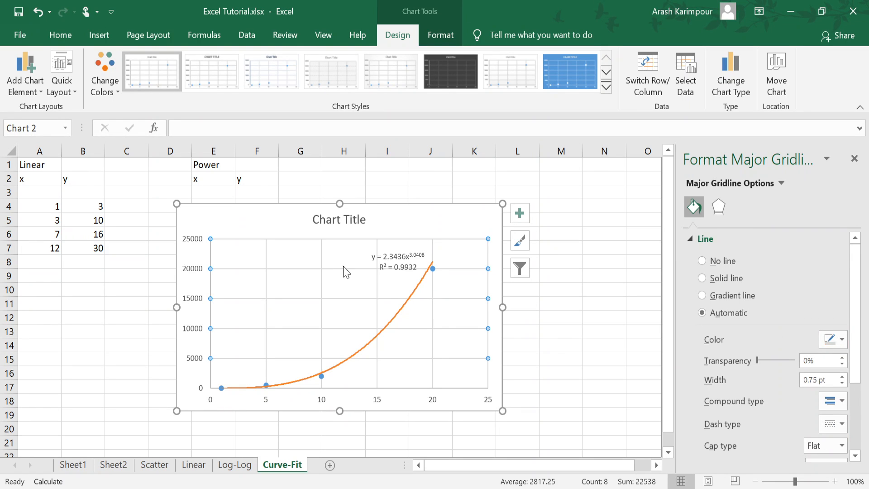
{"action": "left_click", "coordinate": [390, 322]}
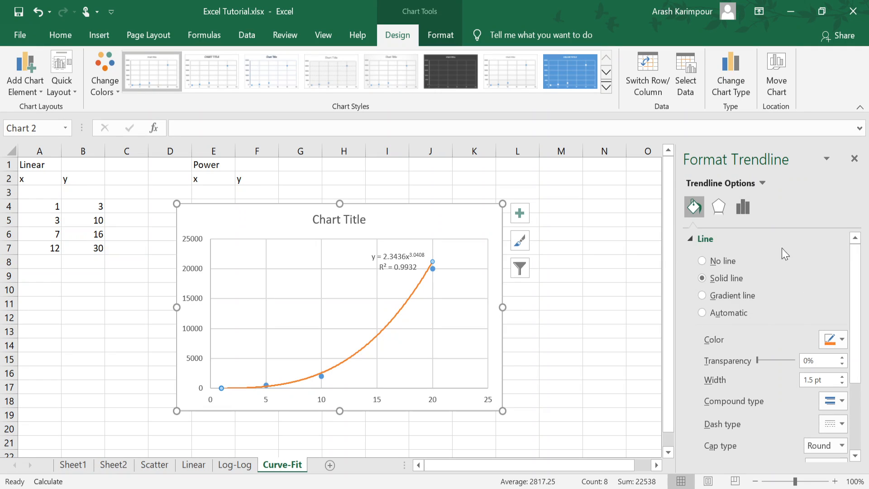
{"action": "left_click", "coordinate": [469, 221]}
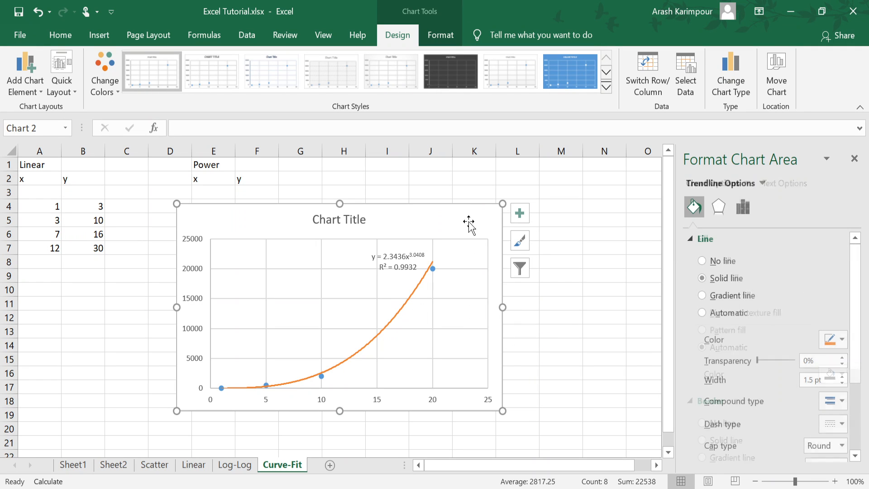